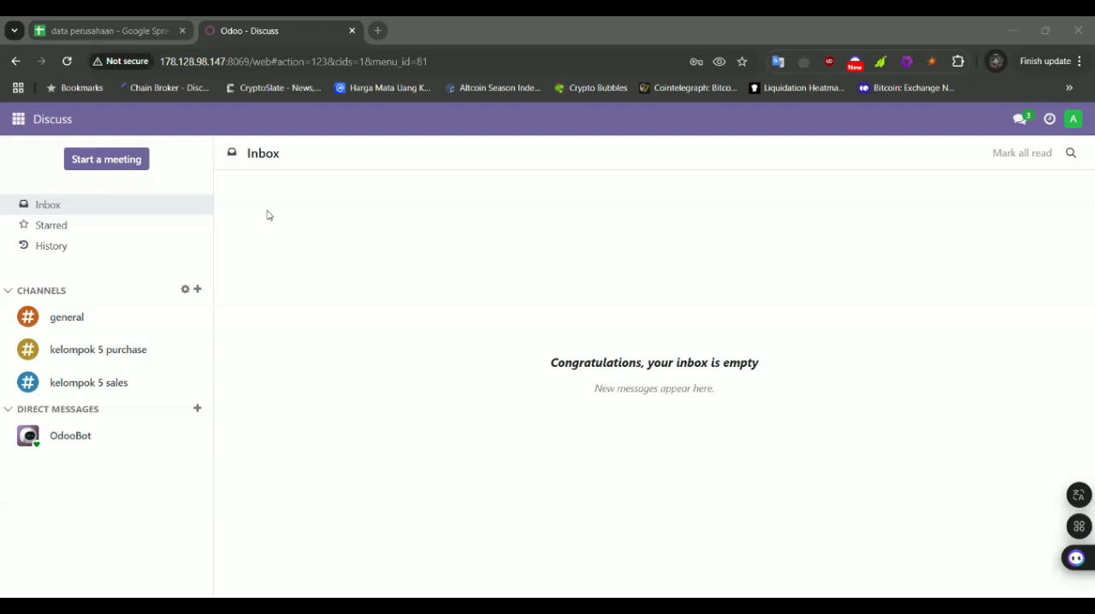
pyautogui.click(306, 253)
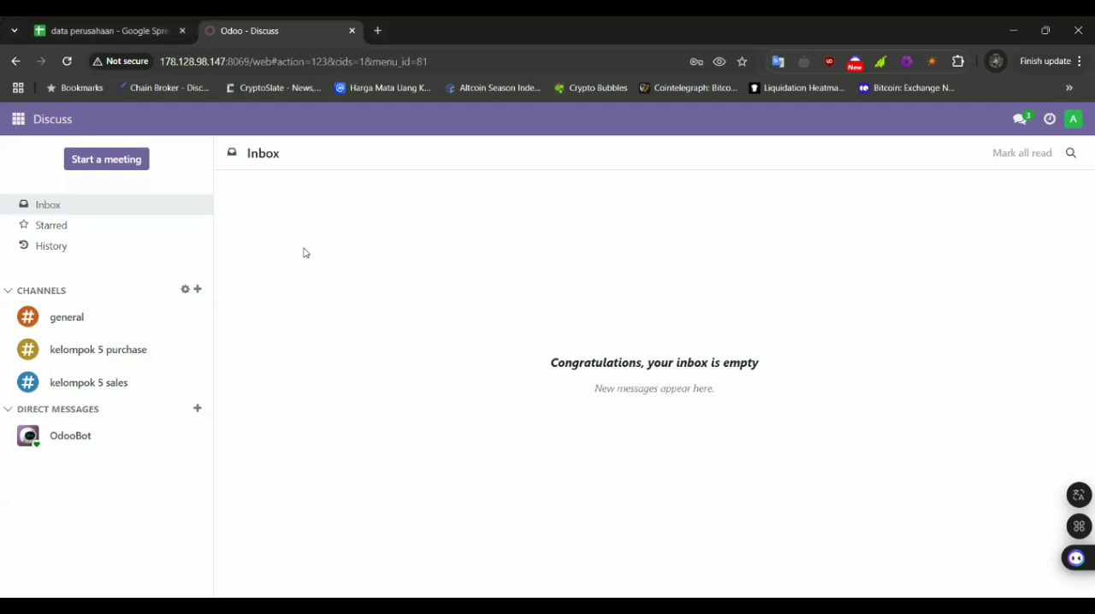
pyautogui.click(138, 30)
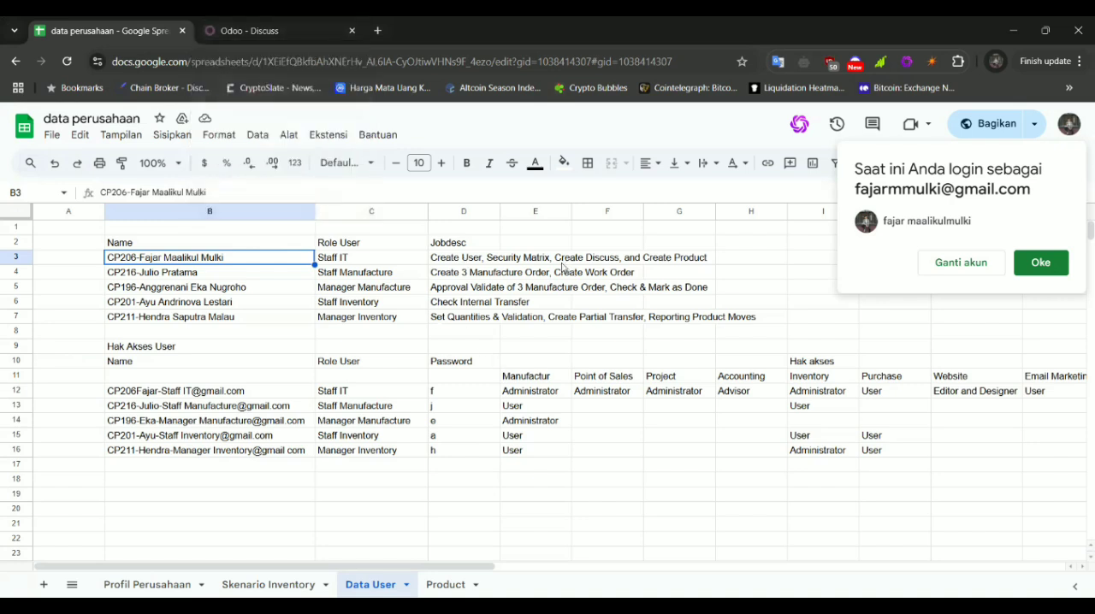
pyautogui.click(234, 24)
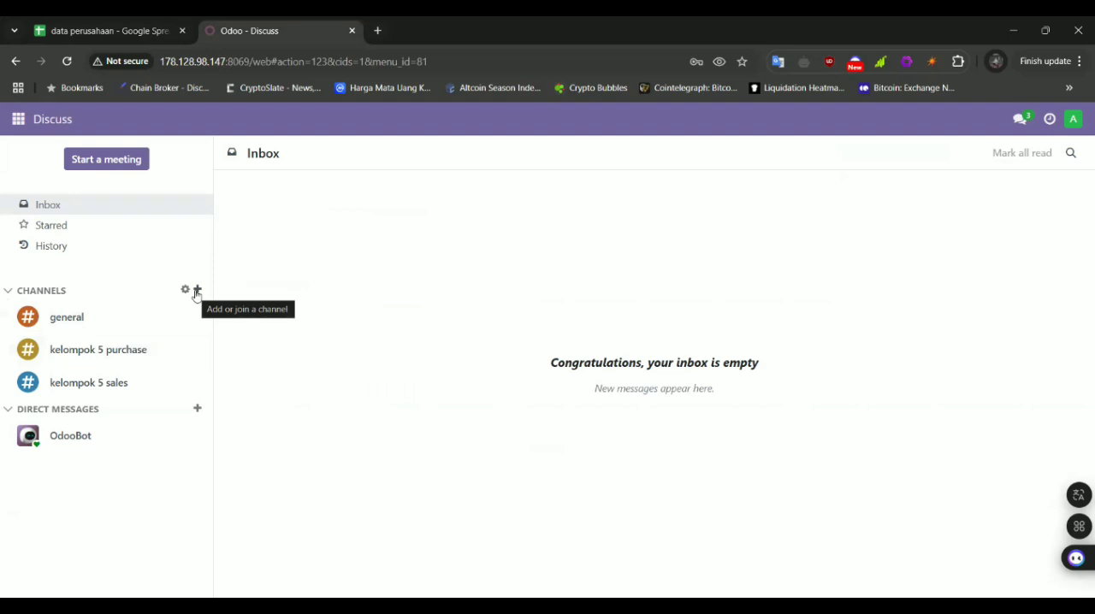
# Start a new user record from the Users list in Settings
pyautogui.click(18, 121)
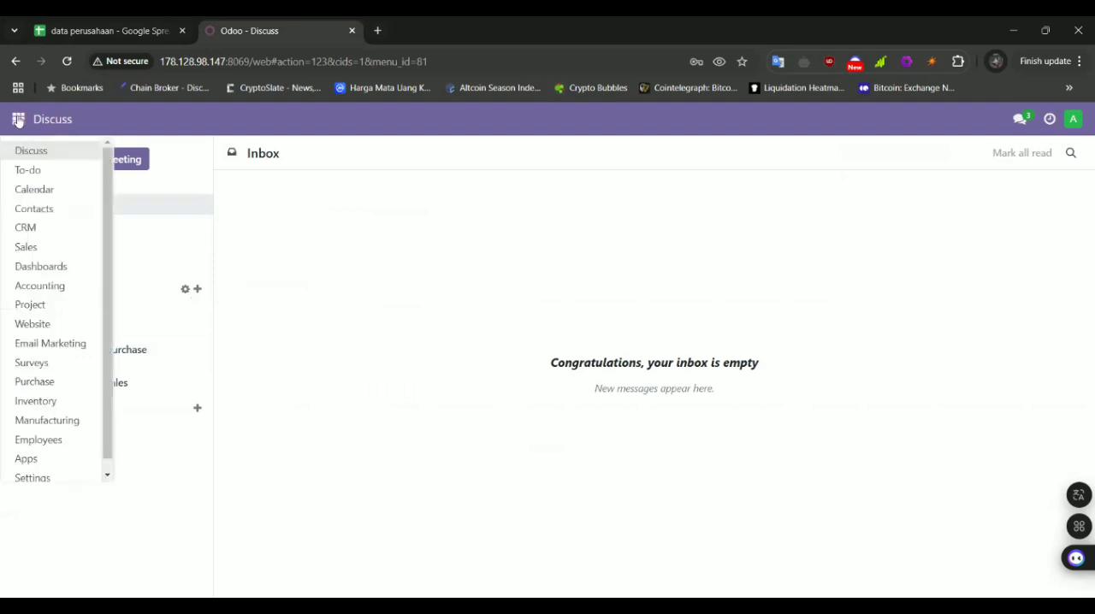
pyautogui.click(37, 478)
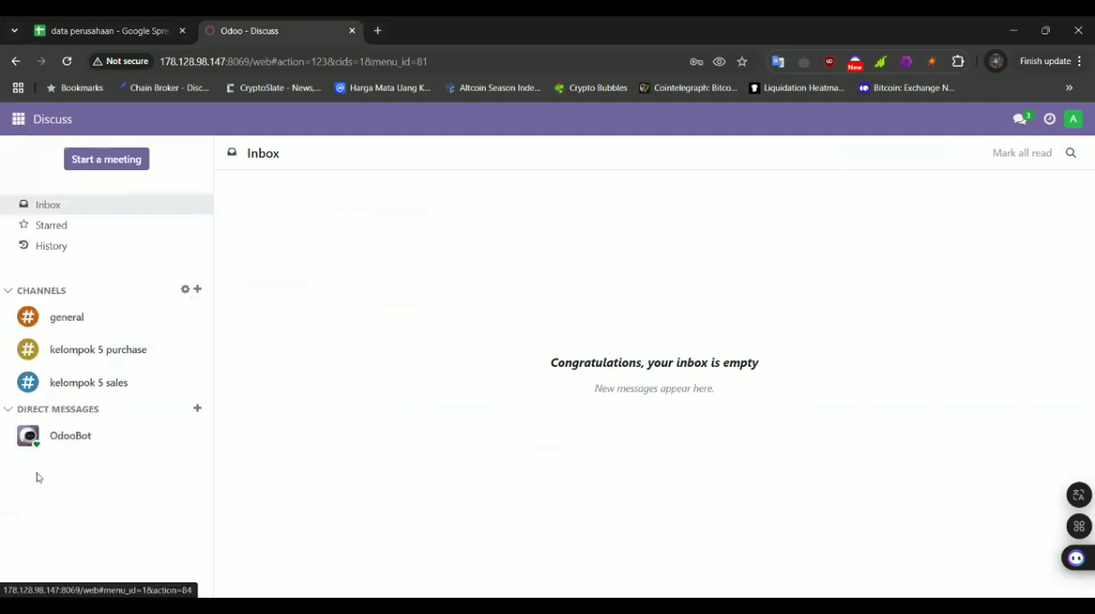
pyautogui.click(225, 126)
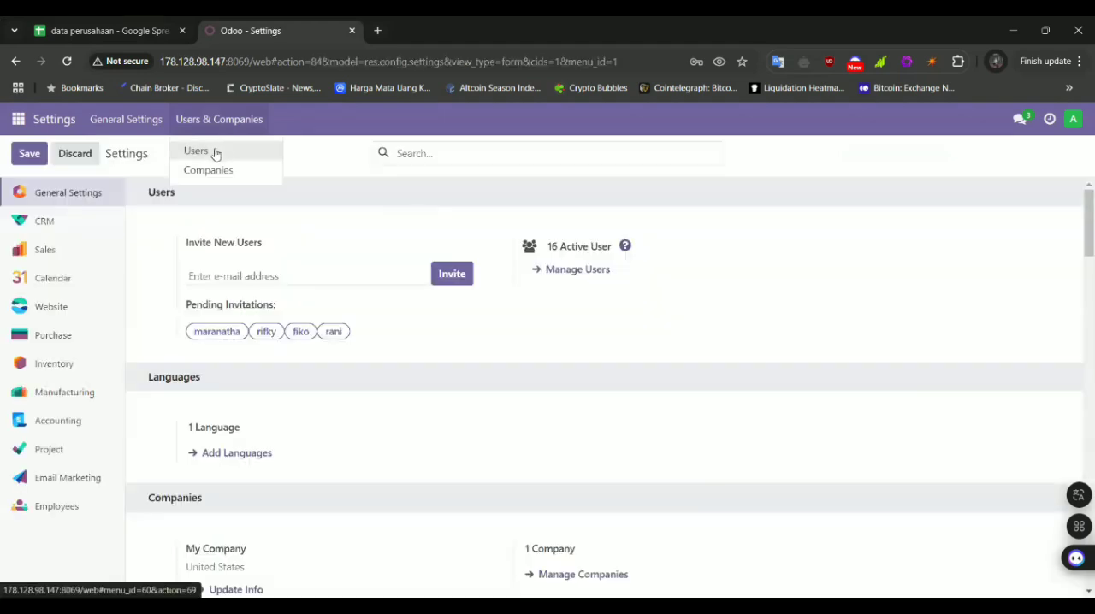
pyautogui.click(215, 153)
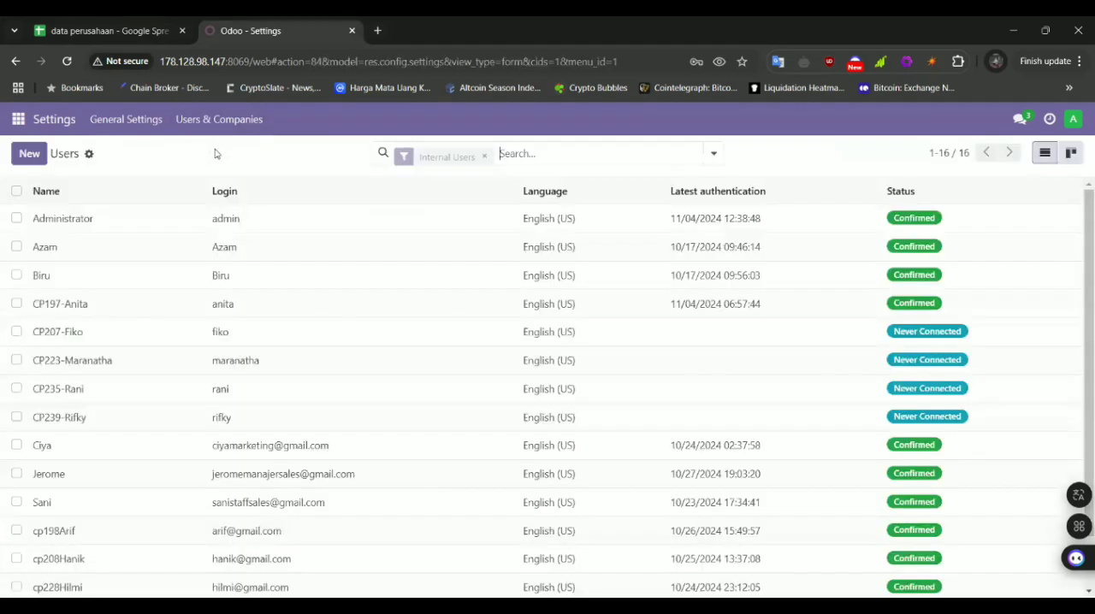
pyautogui.click(17, 161)
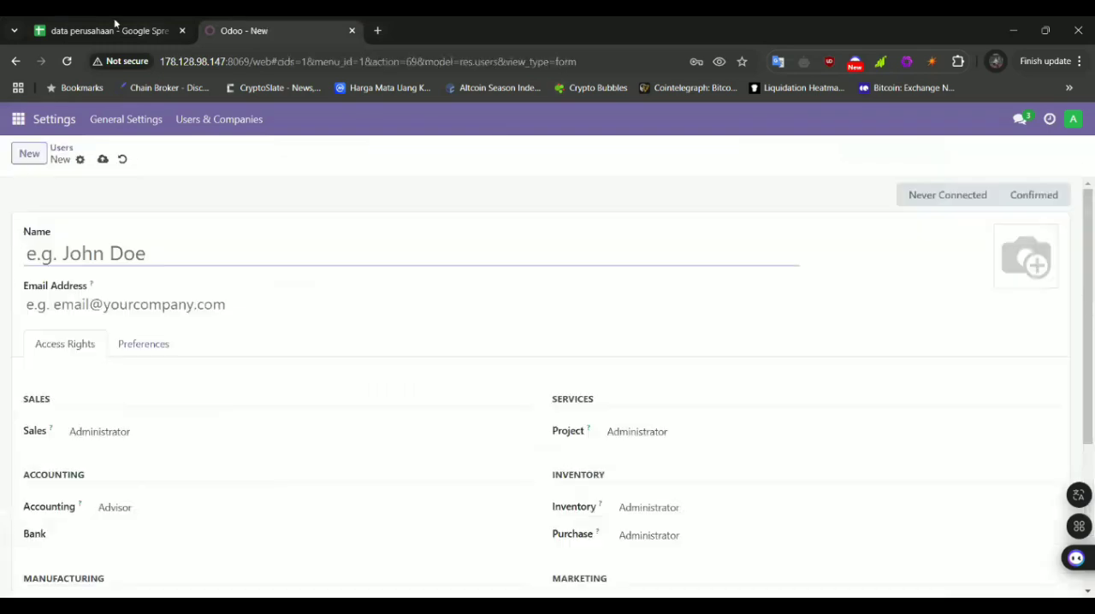
# Review the five user logins in cells B12 to B16 of the Data User sheet in the data perusahaan spreadsheet
pyautogui.click(122, 21)
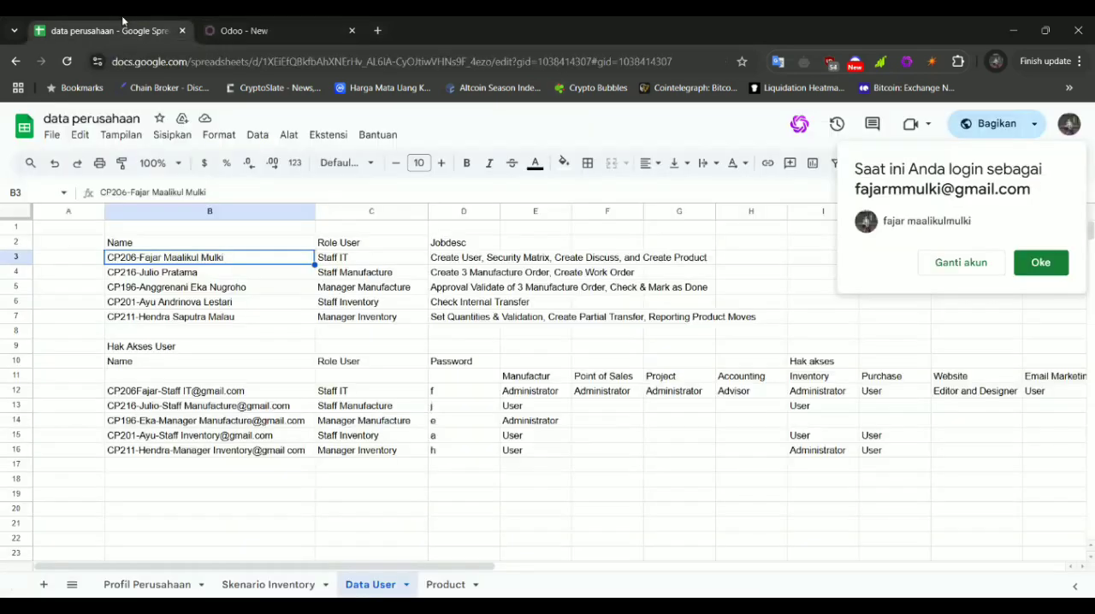
pyautogui.click(195, 393)
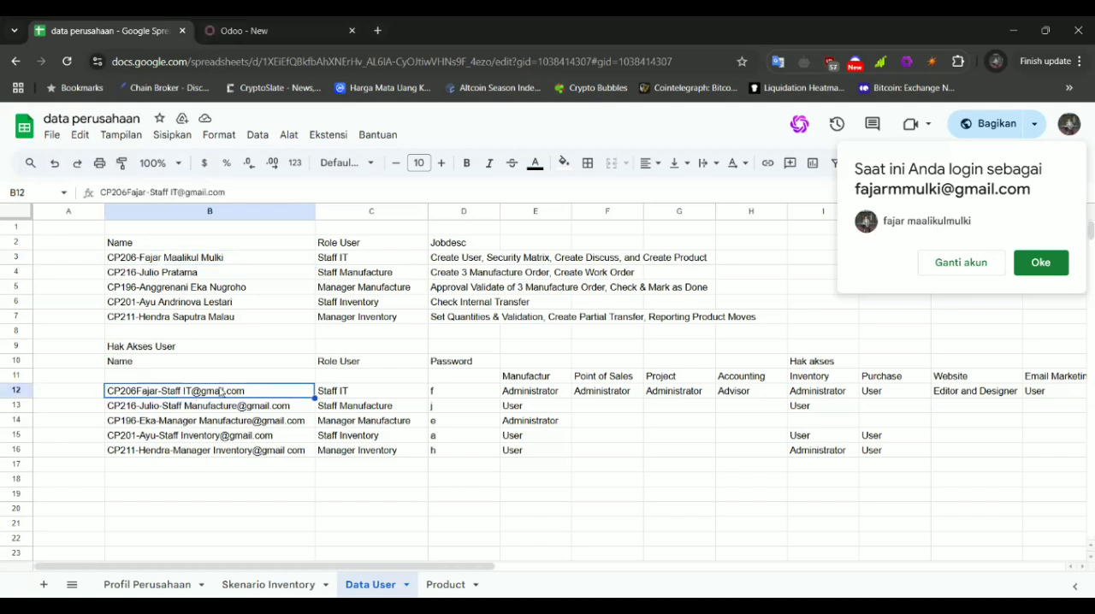
pyautogui.click(139, 411)
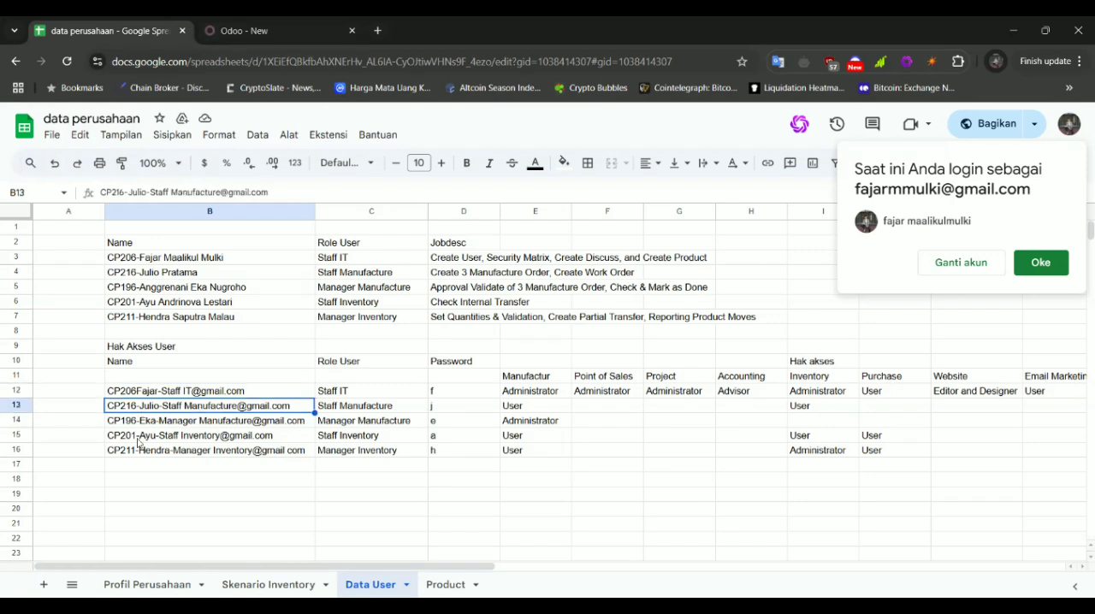
pyautogui.click(130, 424)
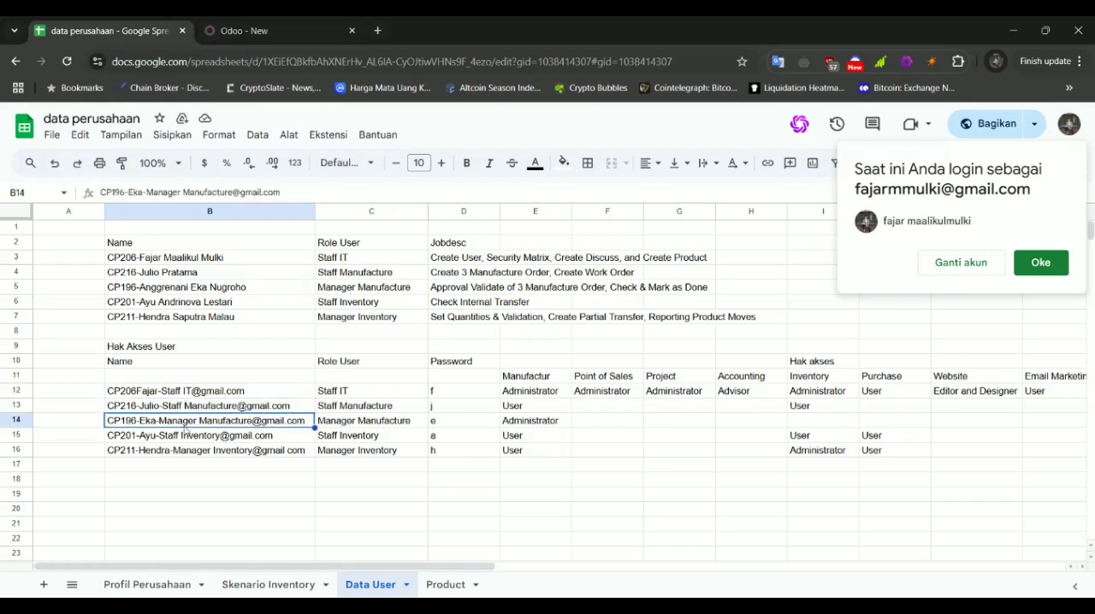
pyautogui.click(151, 438)
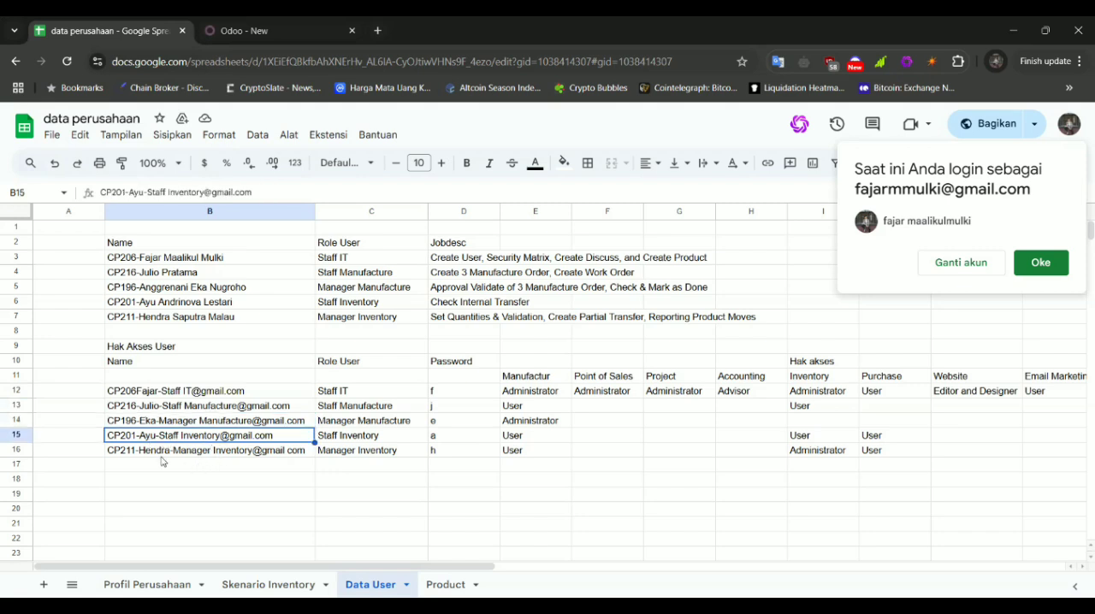
pyautogui.click(159, 456)
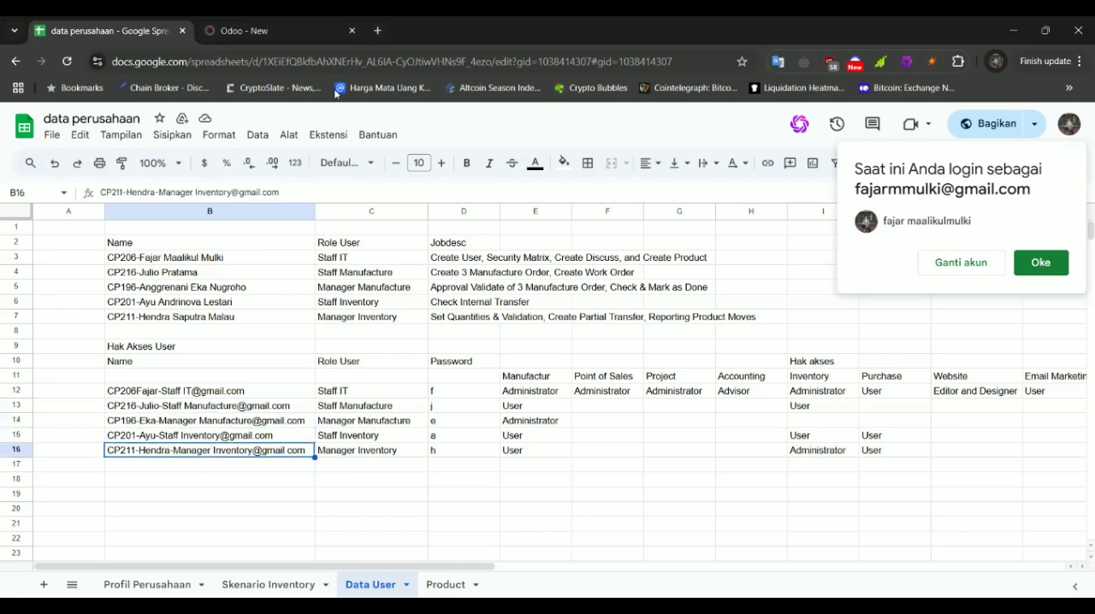
pyautogui.click(305, 21)
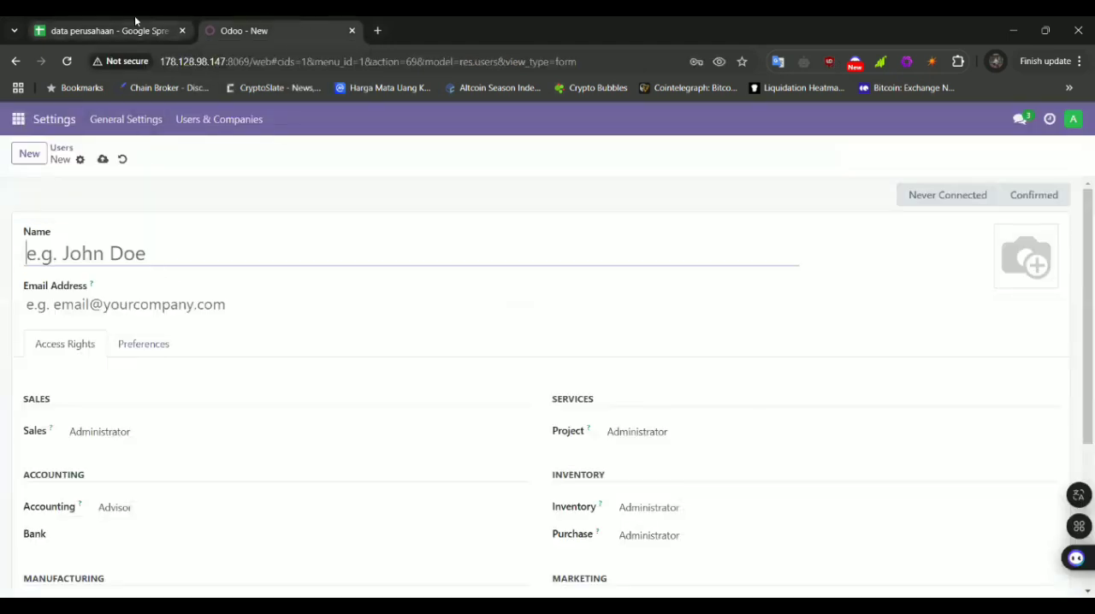
# Copy the Staff IT login from cell B12 of the Data User sheet into the new Odoo user's Email Address
pyautogui.click(136, 20)
pyautogui.click(289, 20)
pyautogui.click(161, 21)
pyautogui.click(140, 393)
pyautogui.click(284, 21)
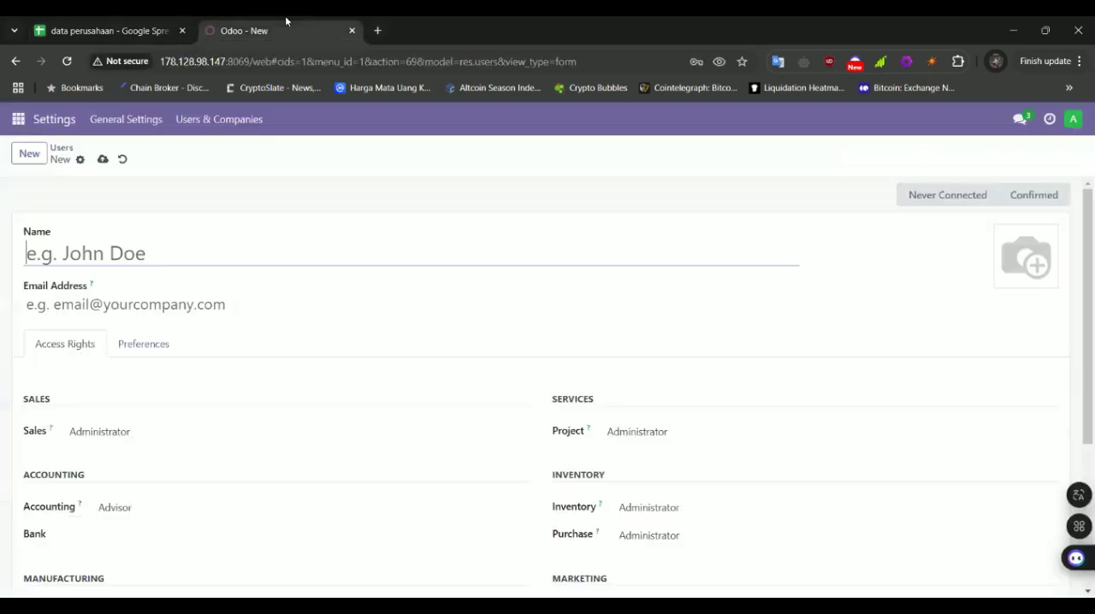
pyautogui.click(135, 24)
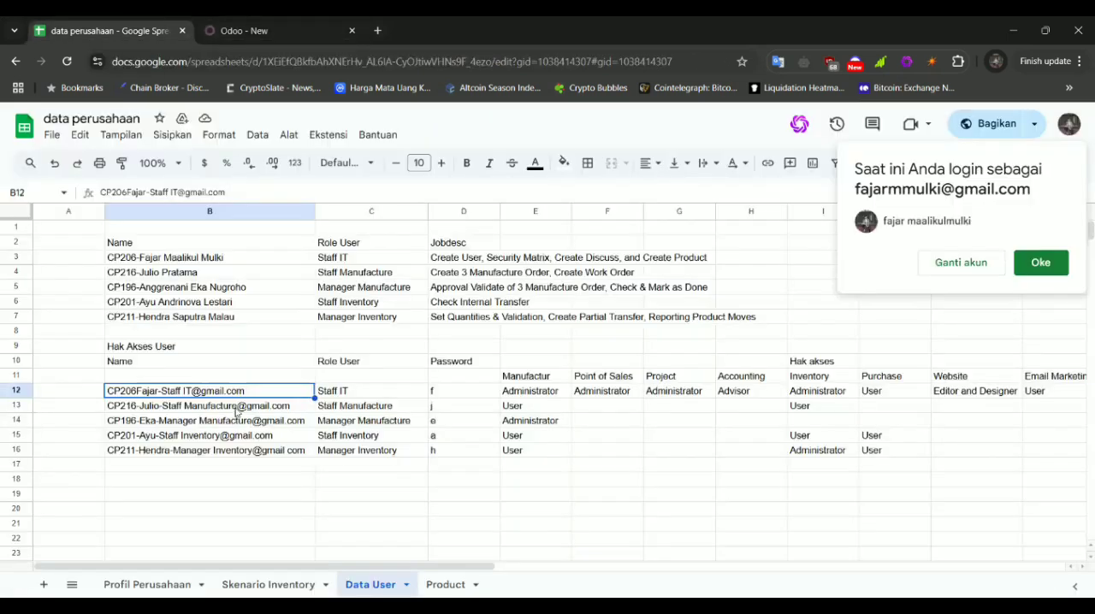
pyautogui.click(267, 22)
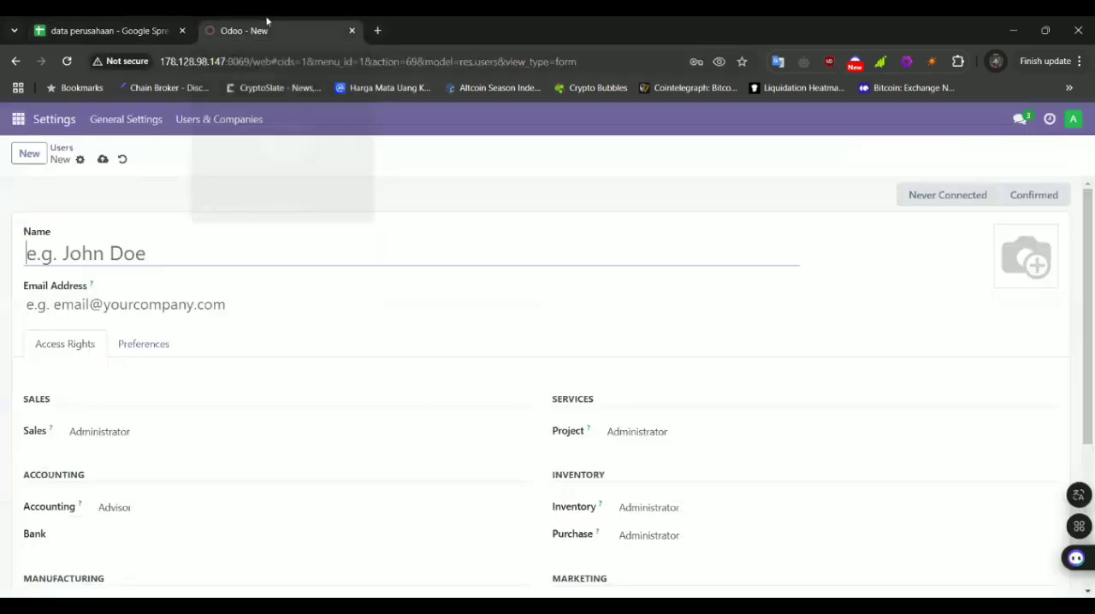
pyautogui.click(151, 305)
pyautogui.hotkey('ctrl', 'v')
# Fill the new user's Name with the part of the login before the @ sign
pyautogui.click(129, 19)
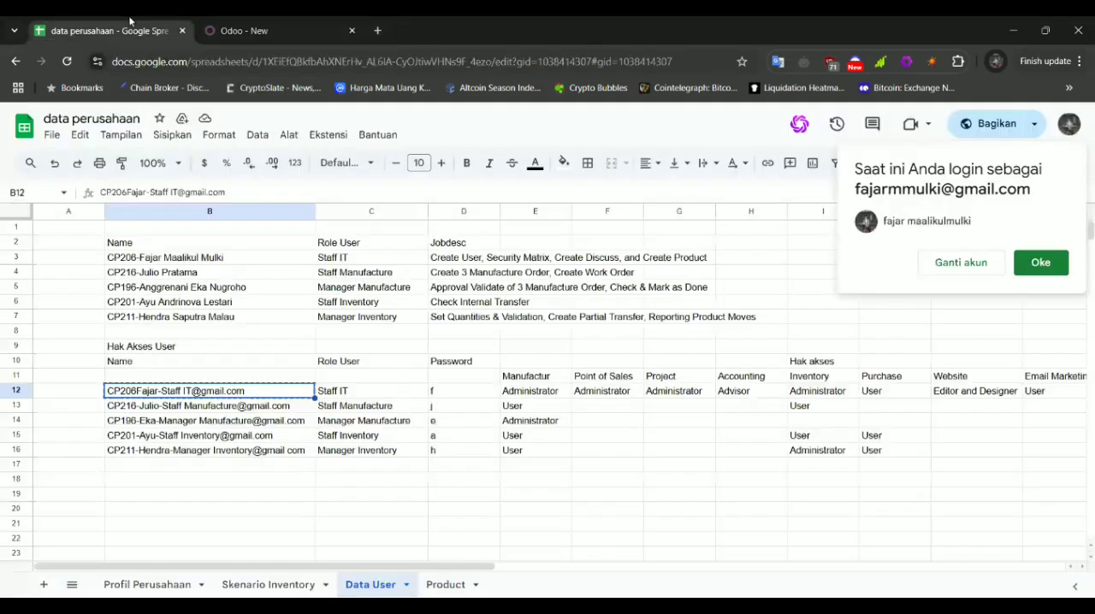
pyautogui.click(256, 30)
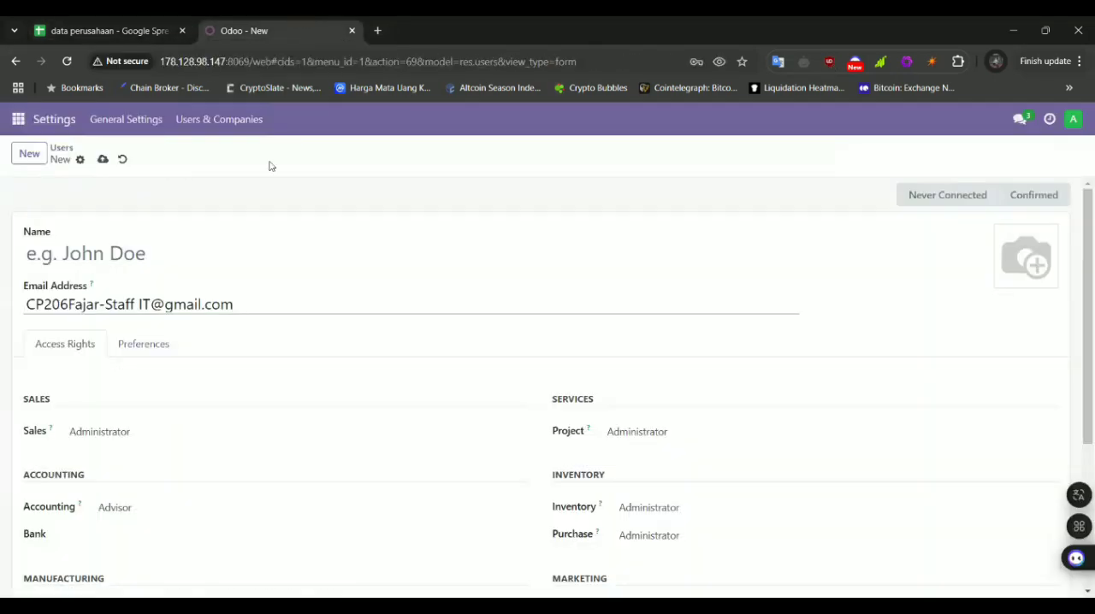
pyautogui.moveTo(27, 304); pyautogui.dragTo(151, 305)
pyautogui.hotkey('ctrl', 'c')
pyautogui.click(142, 252)
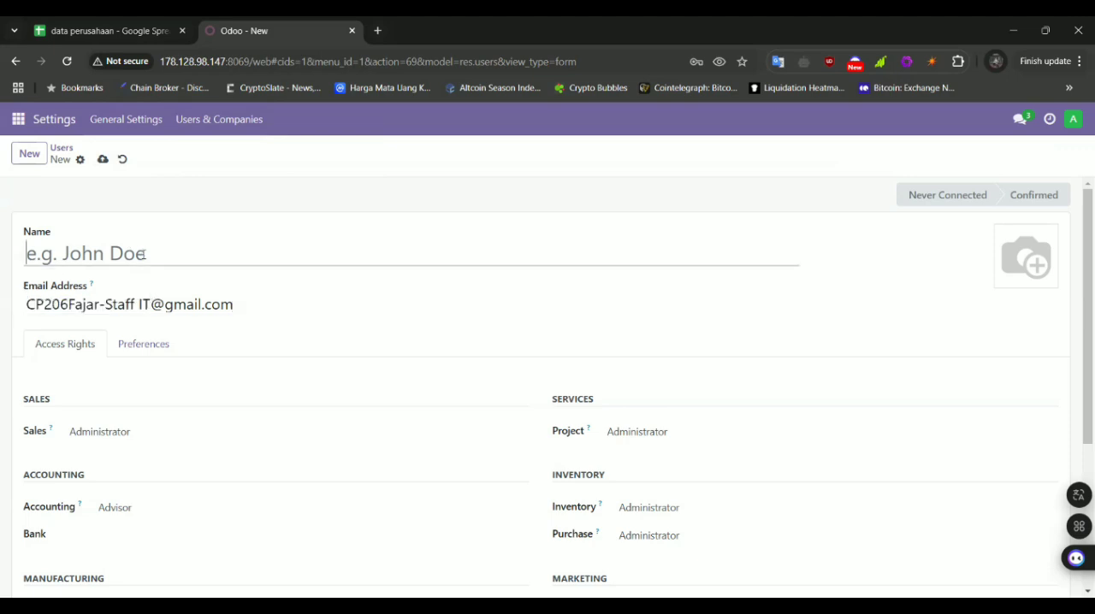
pyautogui.hotkey('ctrl', 'v')
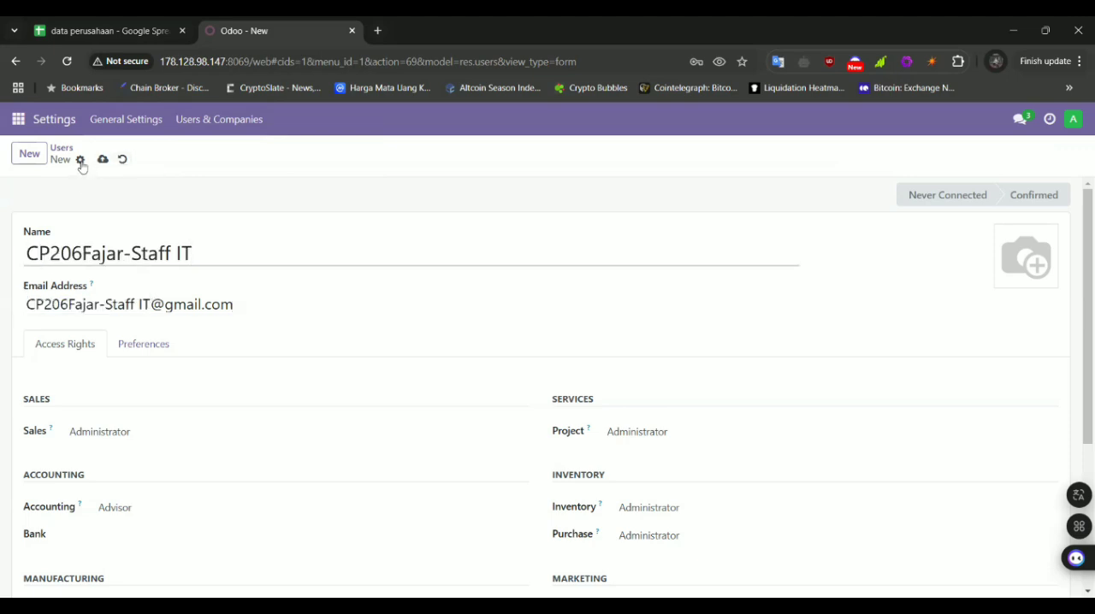
pyautogui.hotkey('ctrl', 's')
# Save the new Staff IT user and set the account password through Change Password
pyautogui.click(144, 162)
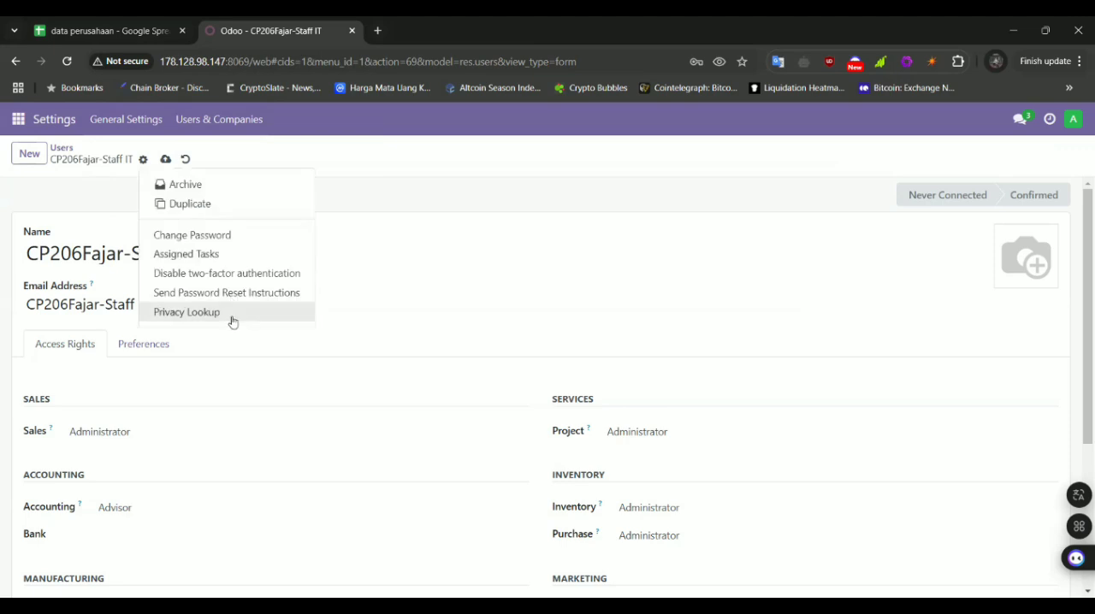
pyautogui.click(240, 238)
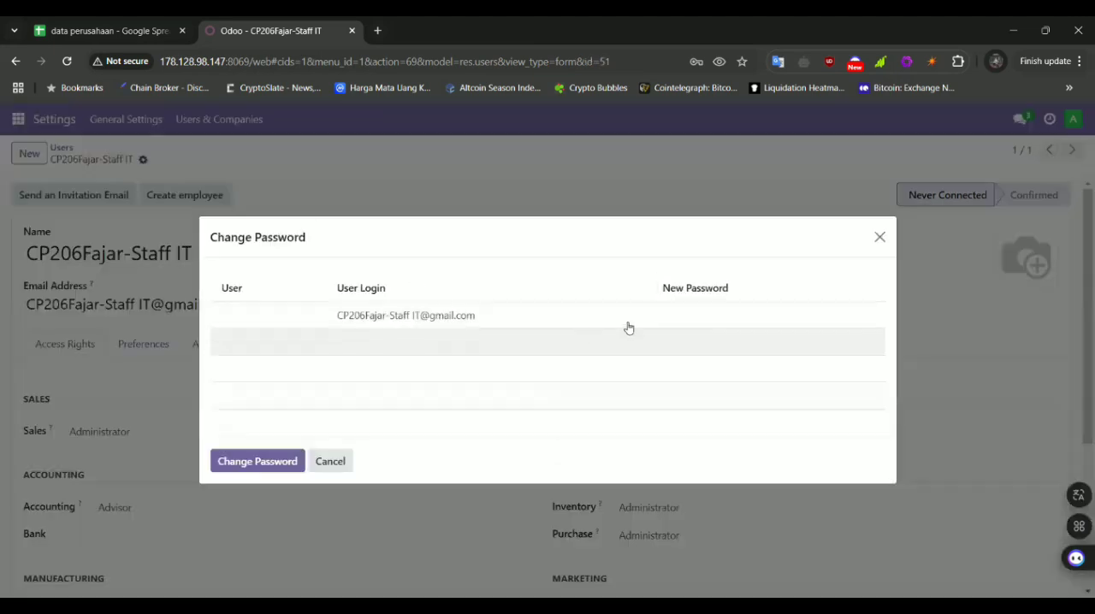
pyautogui.click(653, 321)
pyautogui.click(289, 460)
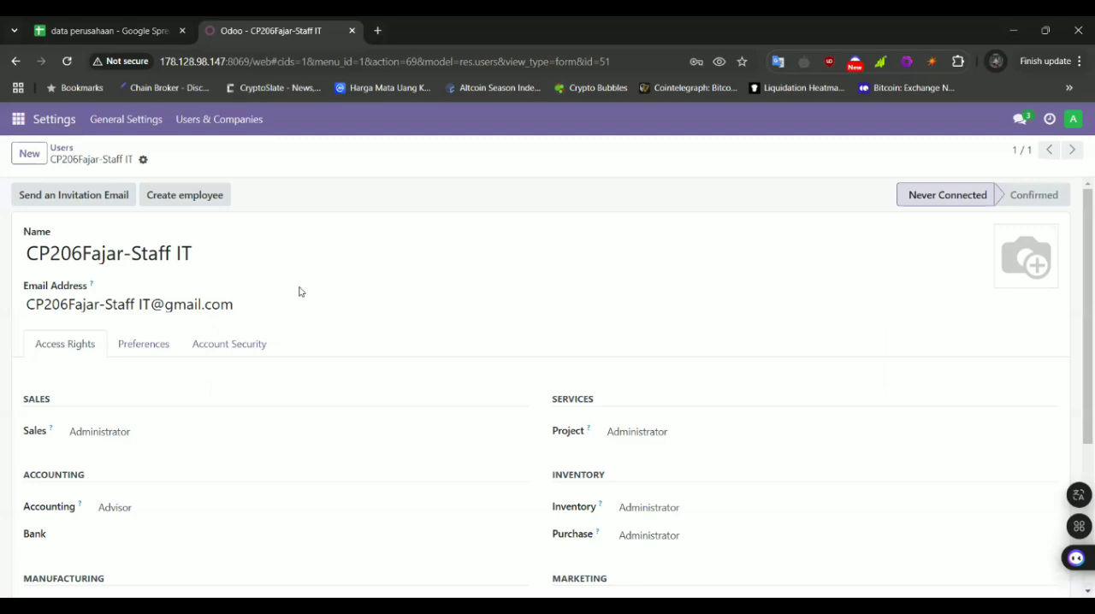
pyautogui.click(143, 163)
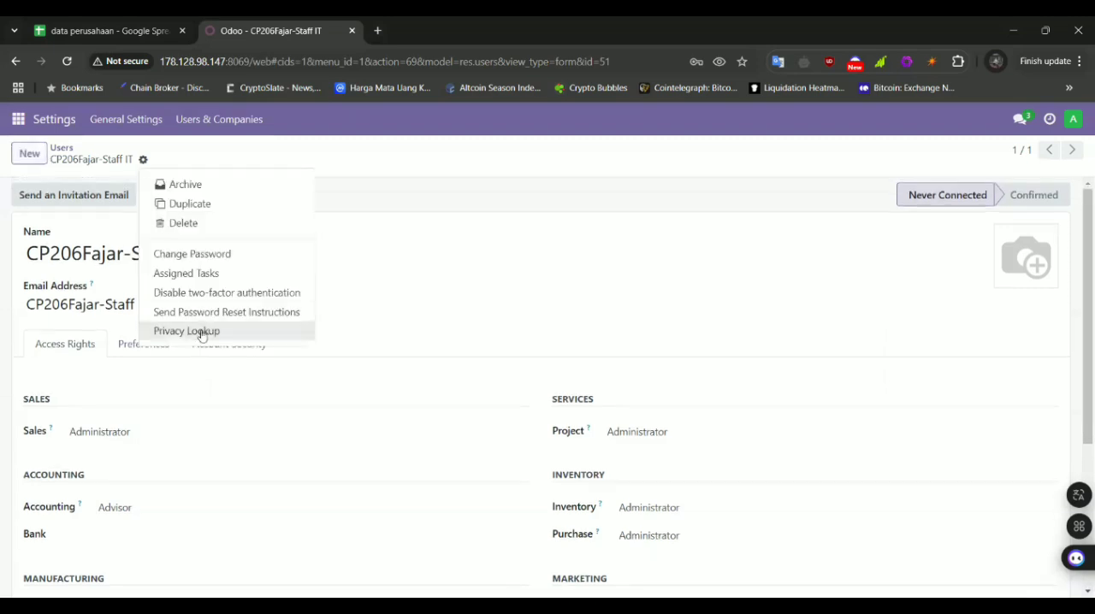
pyautogui.click(186, 258)
pyautogui.click(693, 315)
pyautogui.click(270, 460)
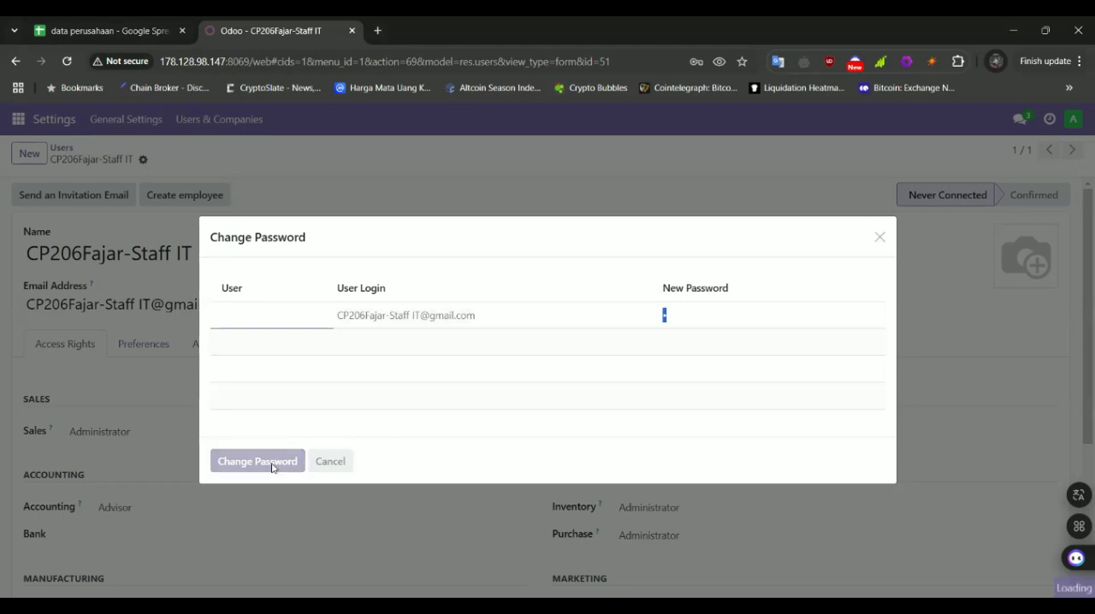
# Examine the Staff IT user's access rights in Odoo and in row 12 of the Data User sheet, from Manufactur to Administrator
pyautogui.scroll(-2, 273, 468)
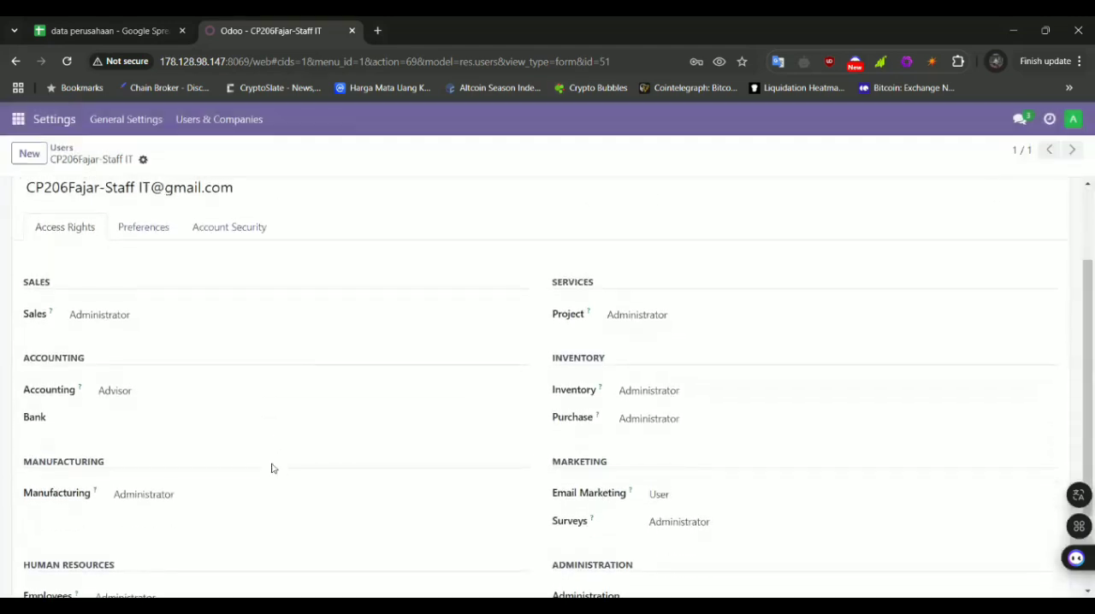
pyautogui.scroll(-2, 272, 468)
pyautogui.click(116, 28)
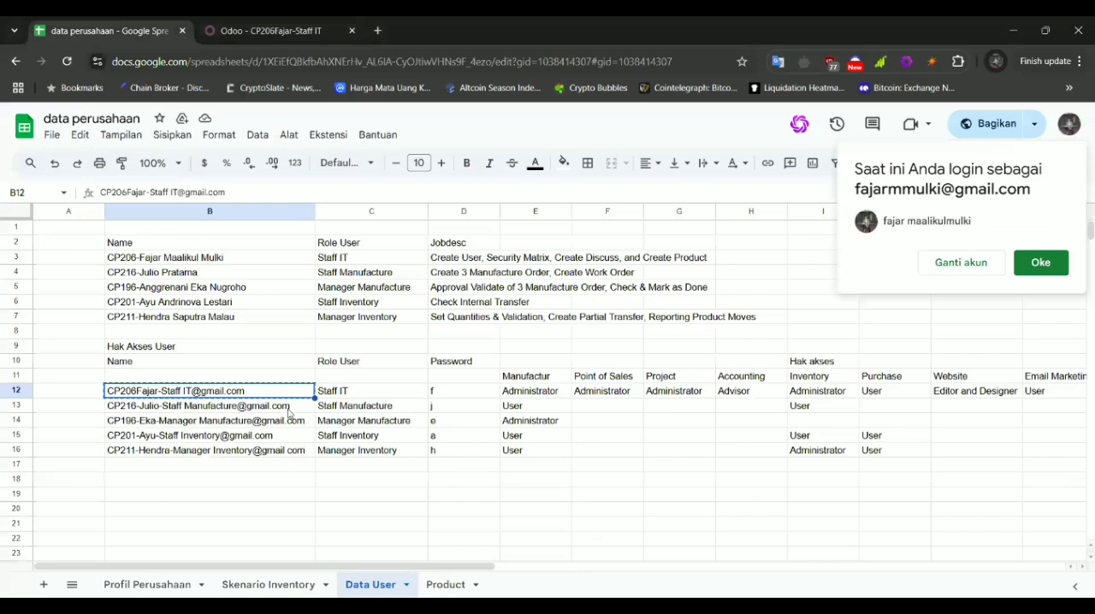
pyautogui.hscroll(1, 485, 394)
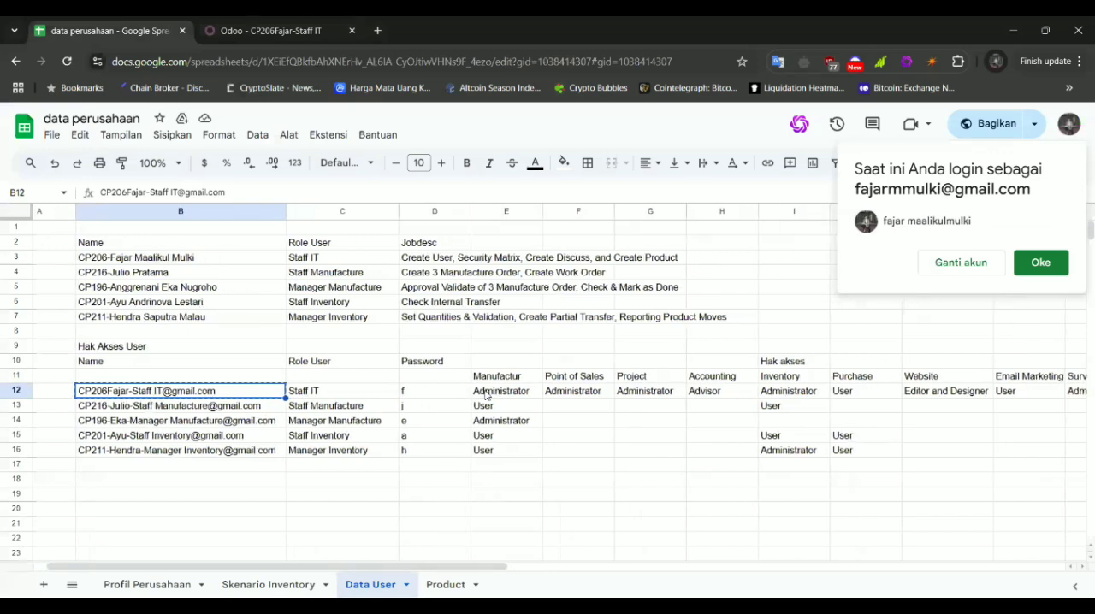
pyautogui.hscroll(2, 539, 393)
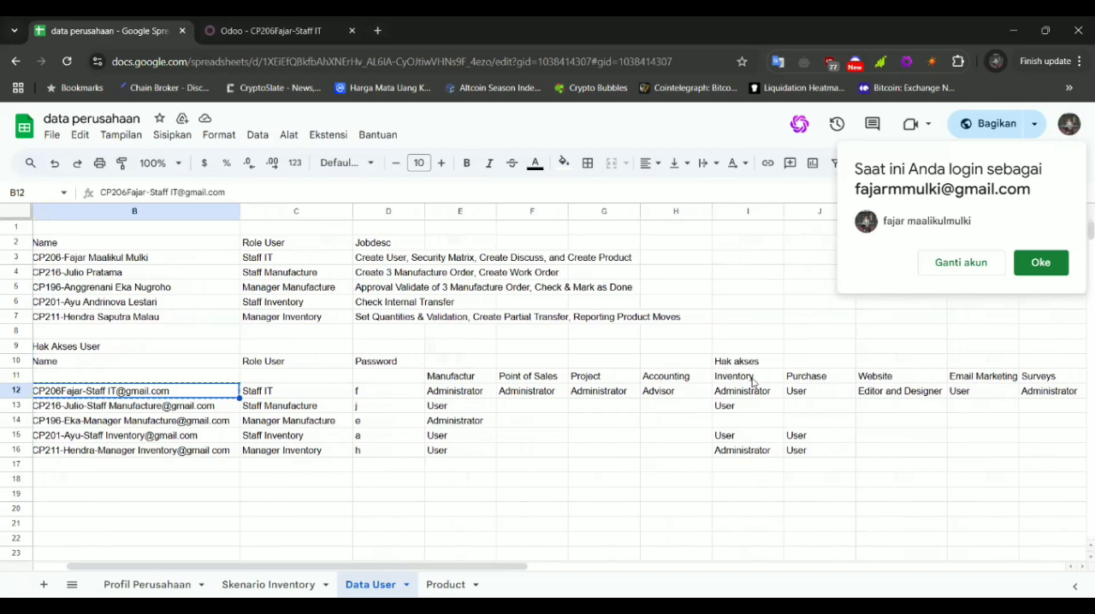
pyautogui.hscroll(5, 1009, 397)
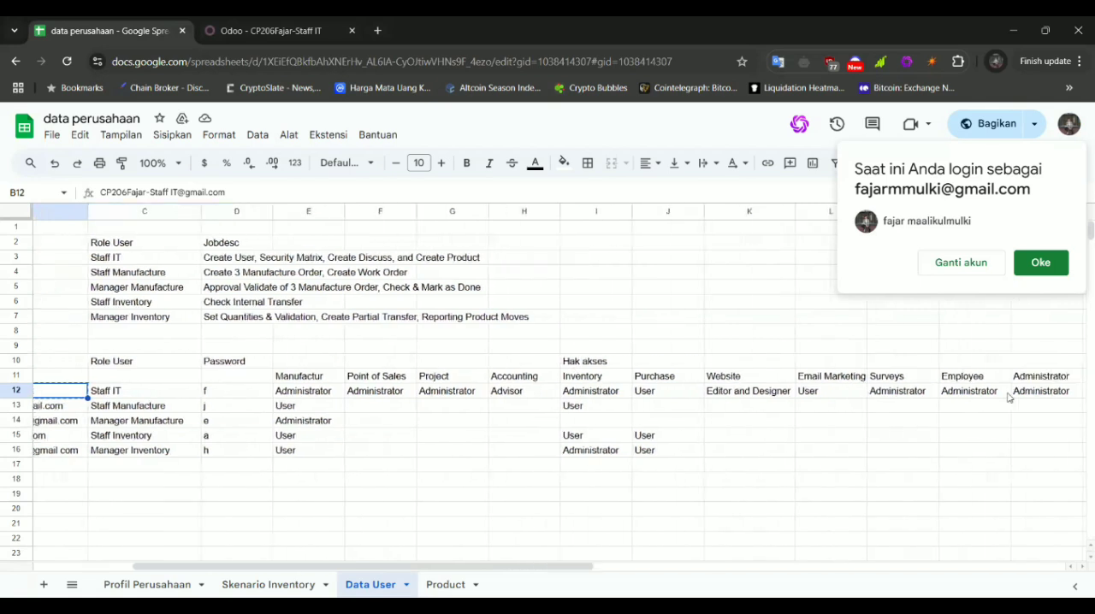
pyautogui.hscroll(2, 977, 390)
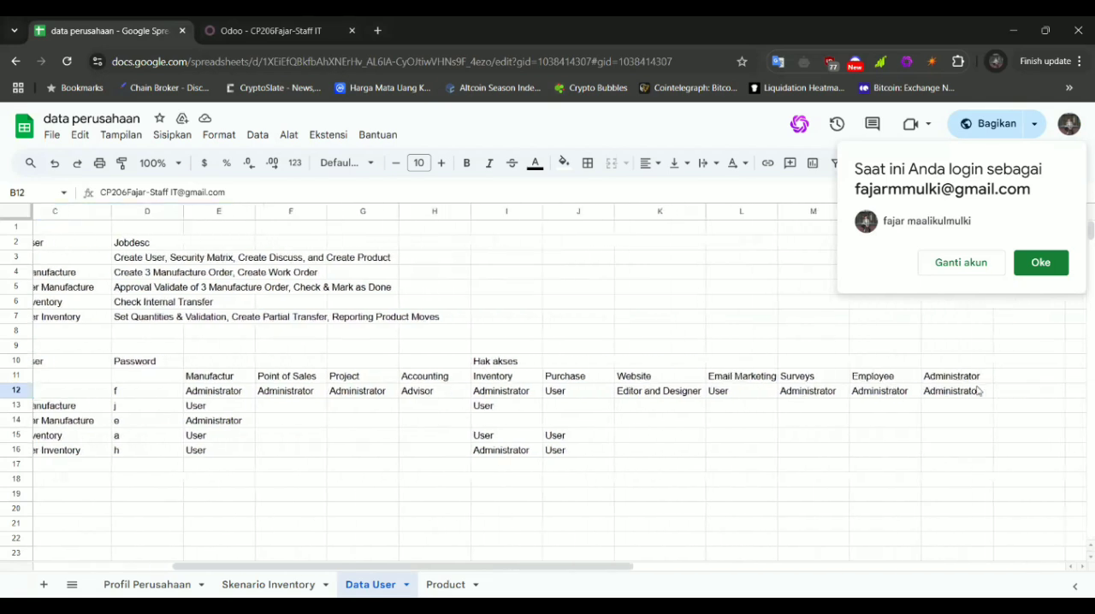
pyautogui.hscroll(-3, 513, 402)
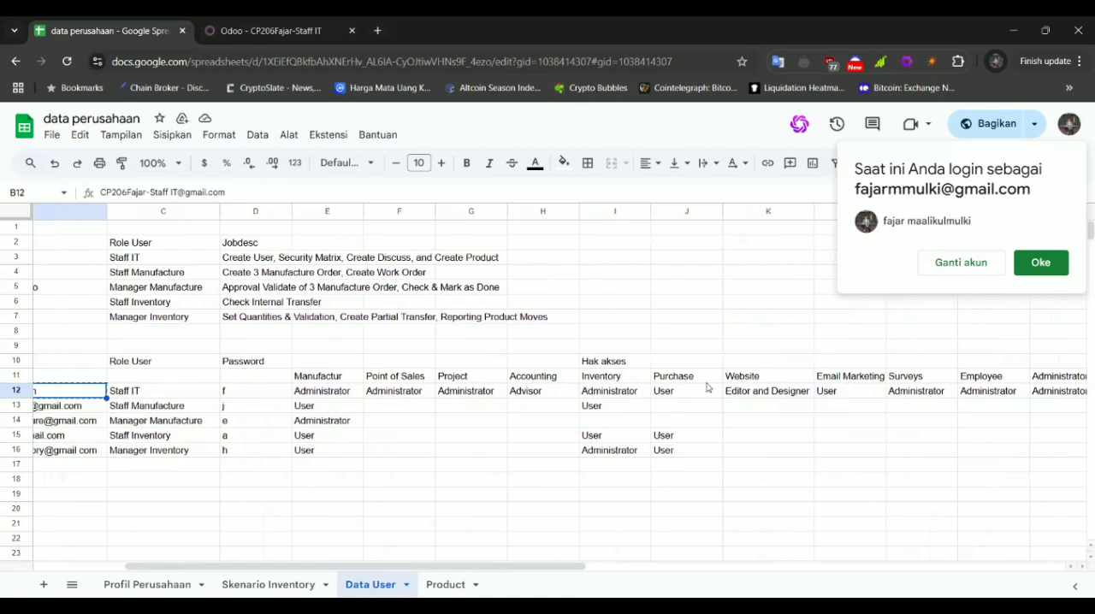
pyautogui.hscroll(1, 779, 397)
pyautogui.hscroll(-1, 779, 396)
pyautogui.click(526, 393)
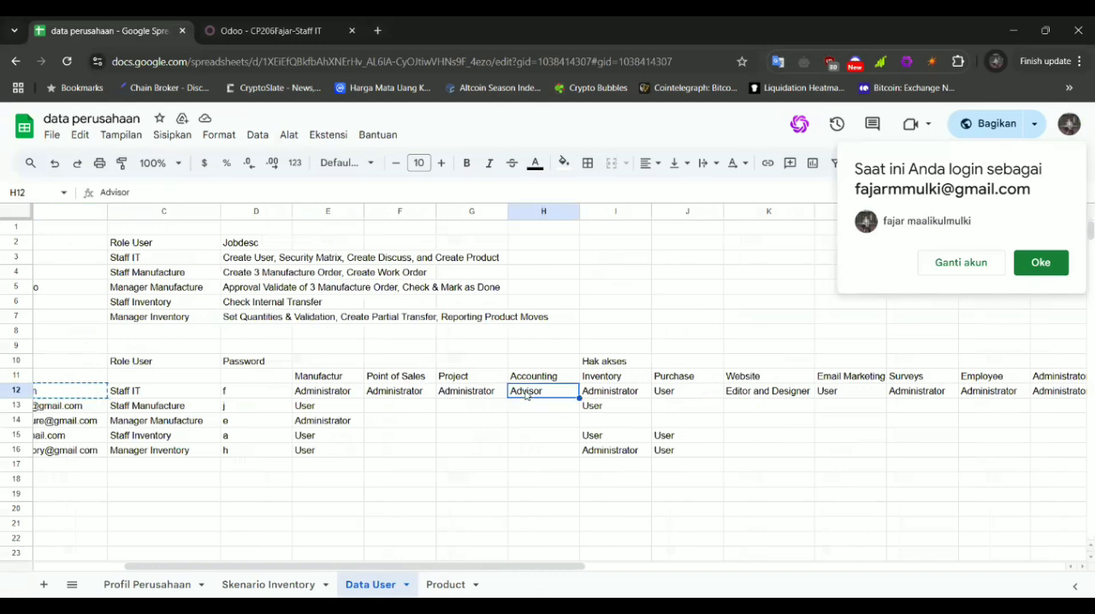
# Compare the Staff IT access rights in row 12 of the Data User sheet, from Purchase to Administrator, with the user's settings in Odoo
pyautogui.click(685, 396)
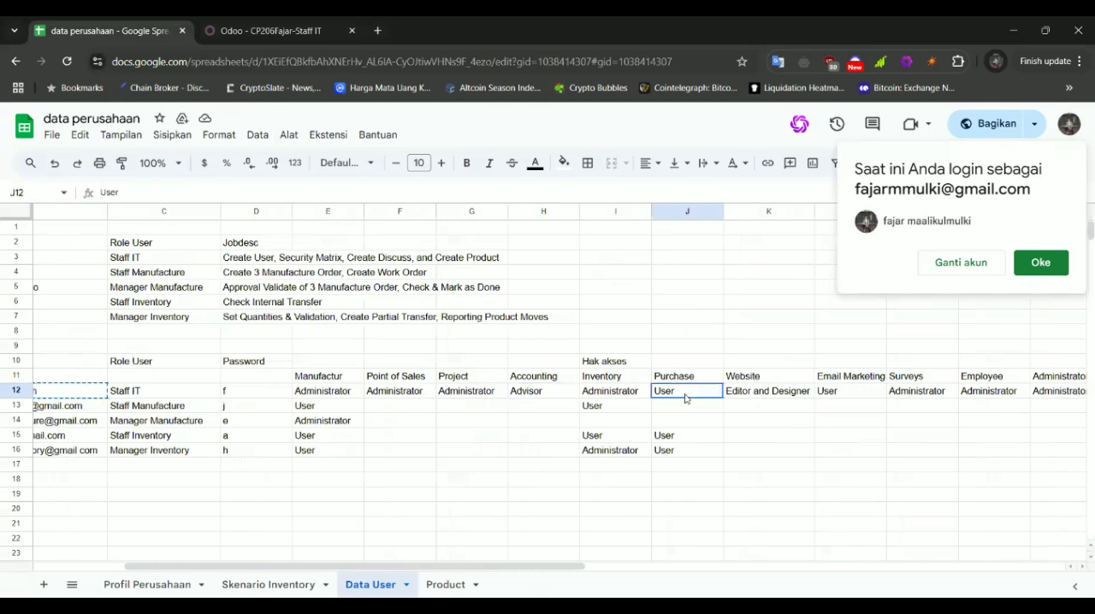
pyautogui.click(765, 395)
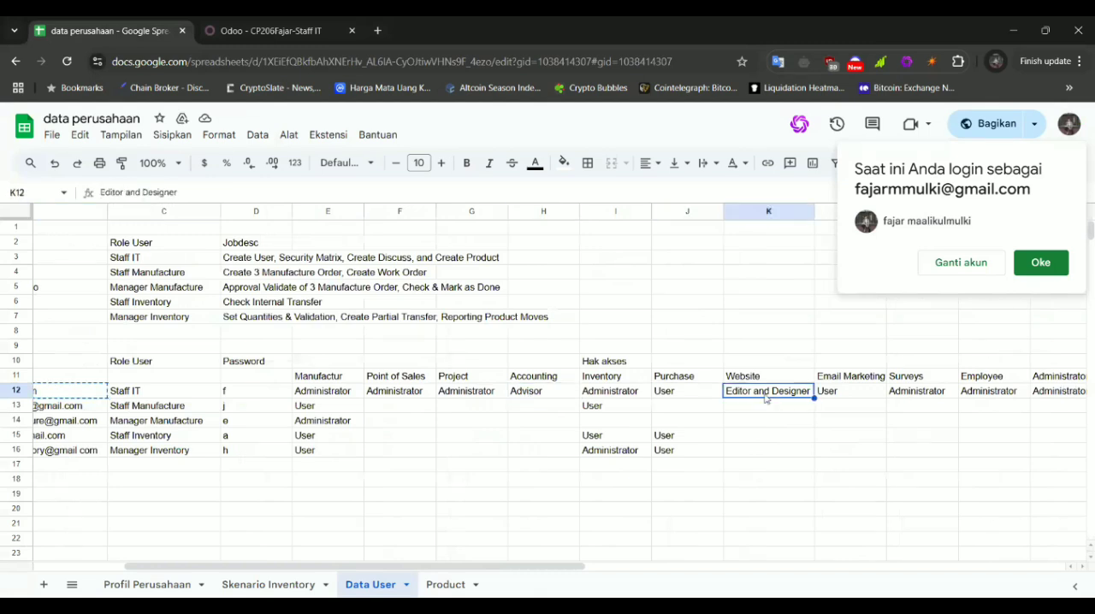
pyautogui.click(834, 393)
pyautogui.hscroll(-2, 592, 389)
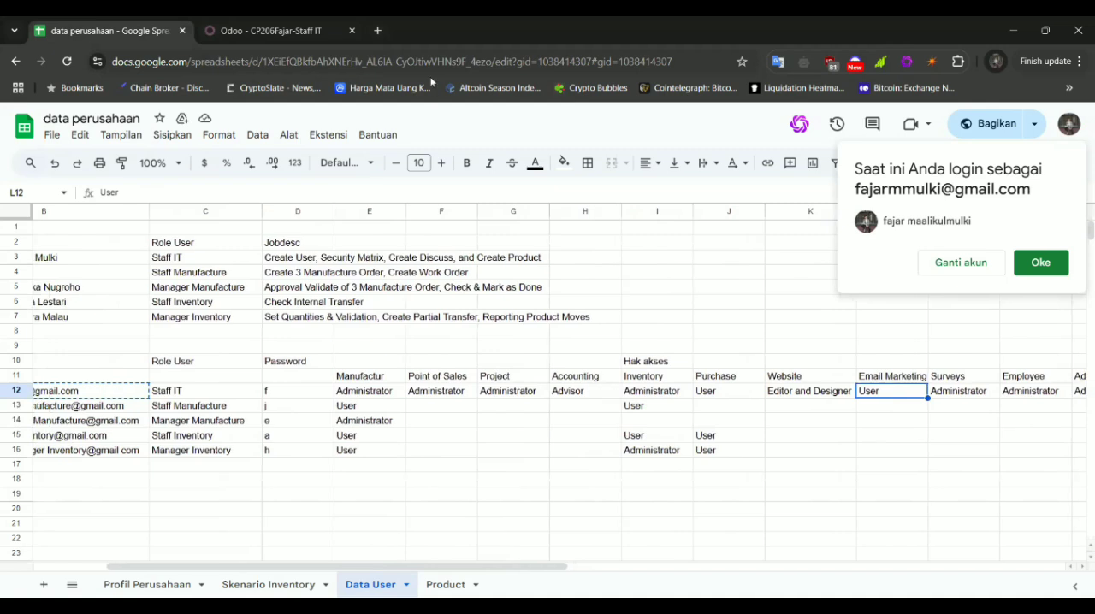
pyautogui.click(271, 31)
pyautogui.scroll(3, 275, 394)
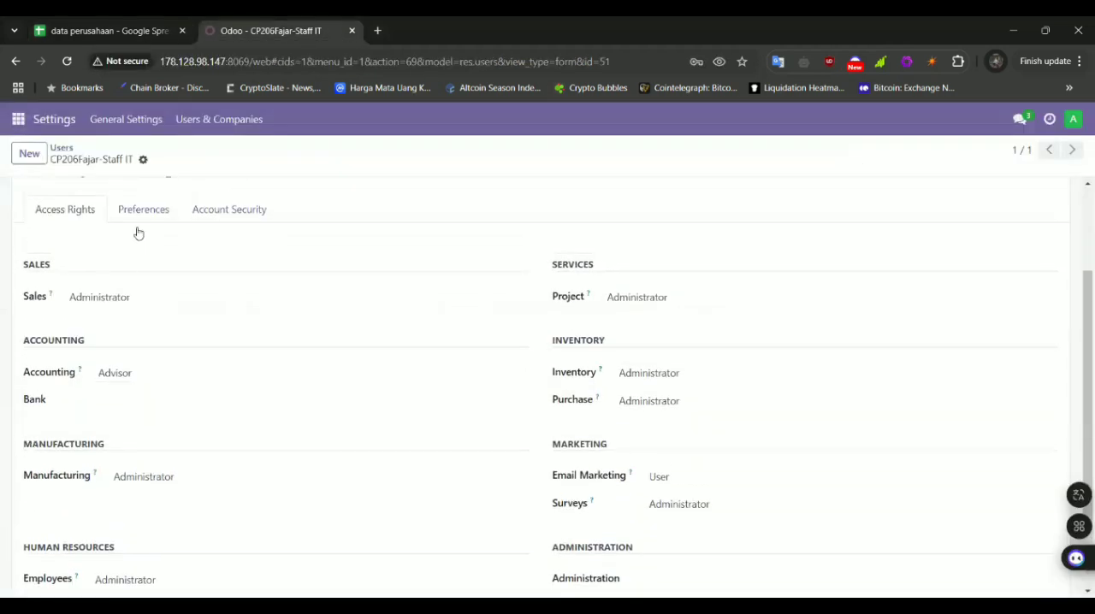
pyautogui.click(138, 23)
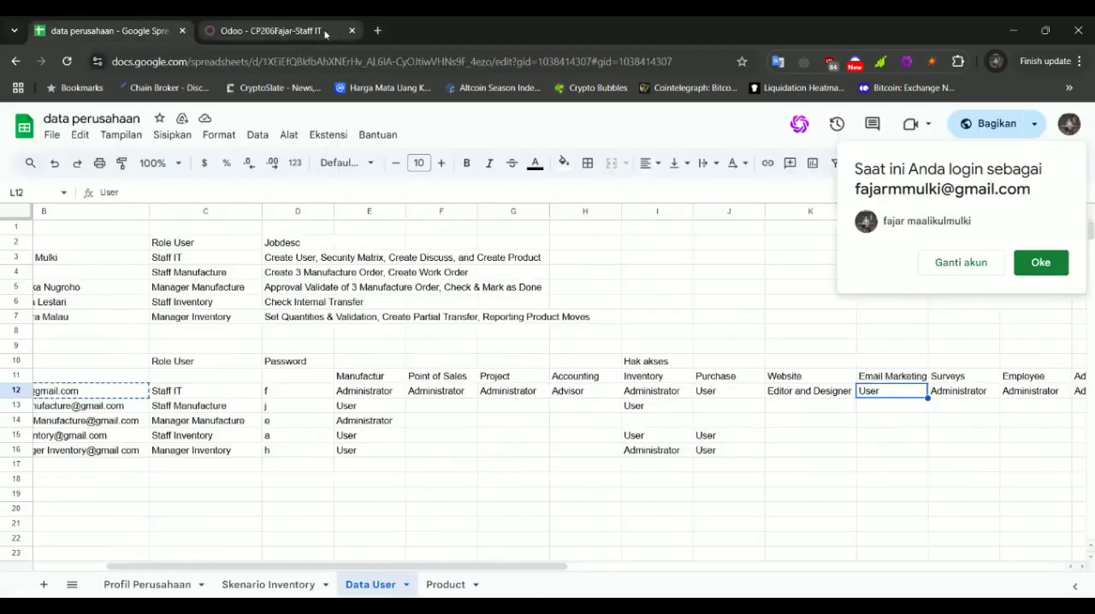
pyautogui.hscroll(3, 570, 339)
pyautogui.hscroll(-3, 570, 338)
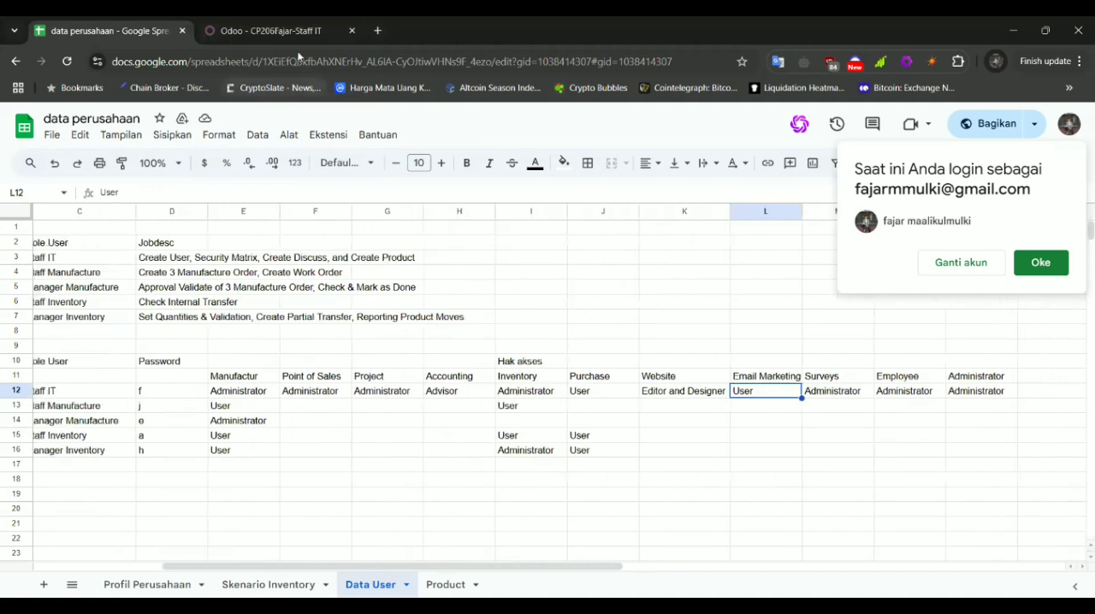
pyautogui.click(262, 22)
pyautogui.scroll(-1, 263, 469)
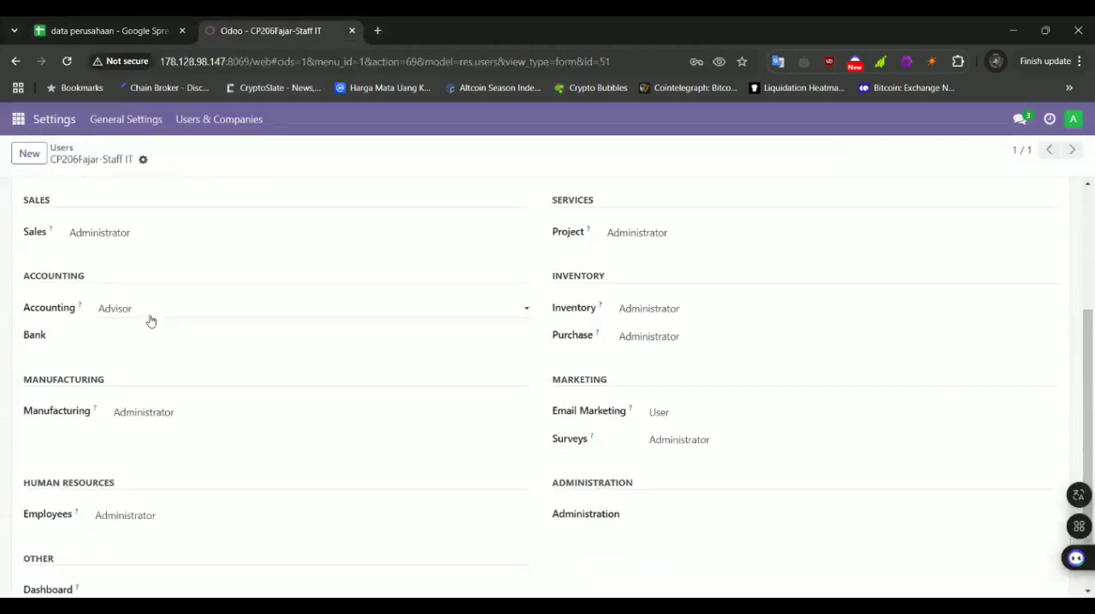
pyautogui.scroll(-1, 177, 366)
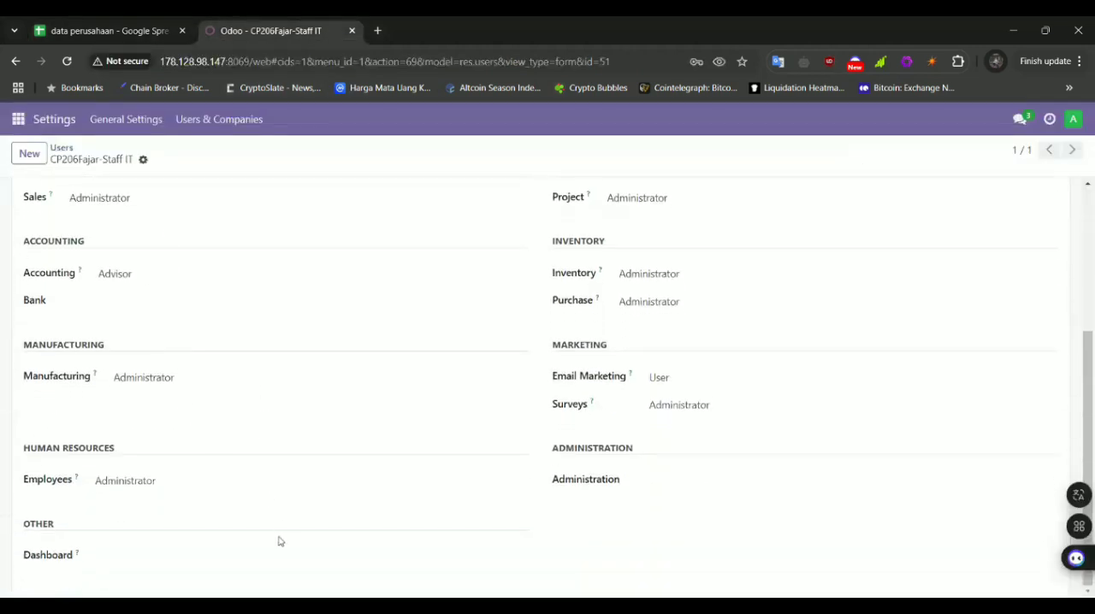
pyautogui.click(131, 26)
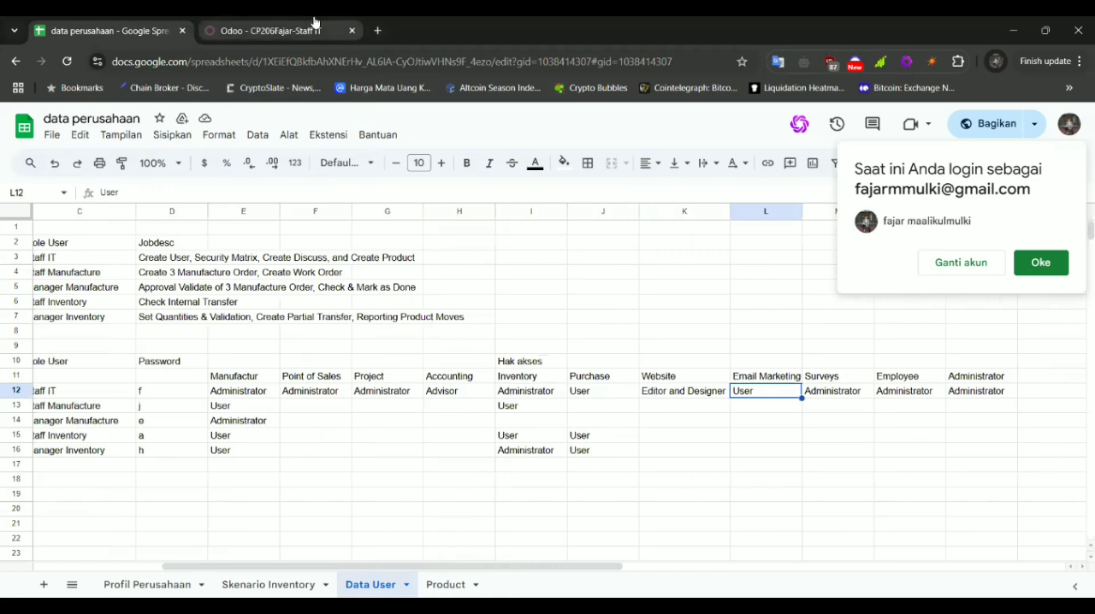
# Clear the Staff IT user's Employees access right in Odoo
pyautogui.click(316, 26)
pyautogui.click(285, 481)
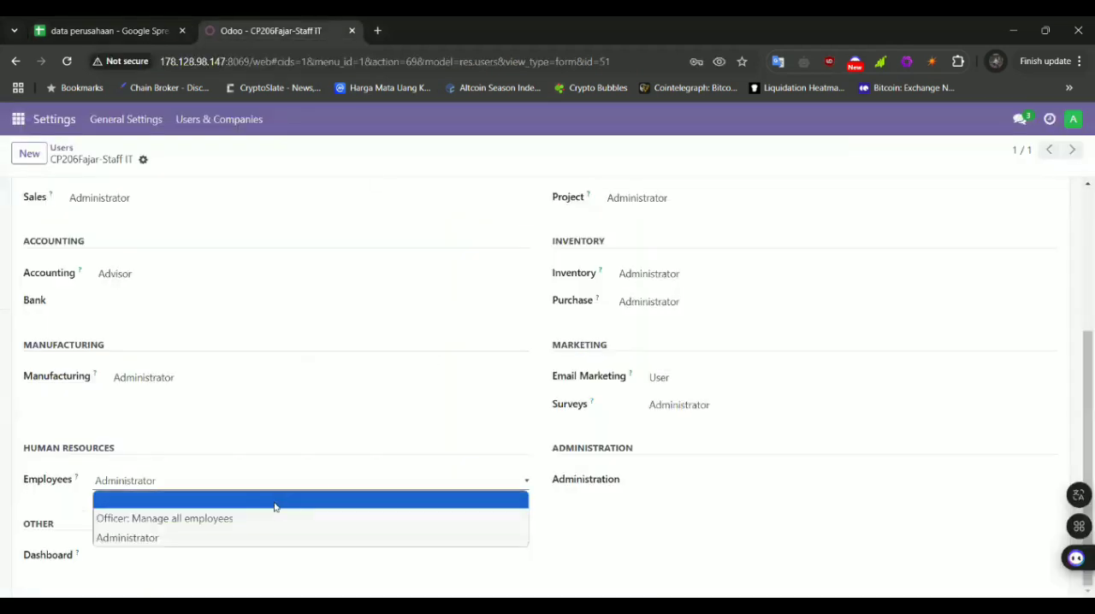
pyautogui.click(274, 501)
# Set the Staff IT user's Administration right to Access Rights and the Dashboard right to Admin
pyautogui.click(640, 483)
pyautogui.click(770, 535)
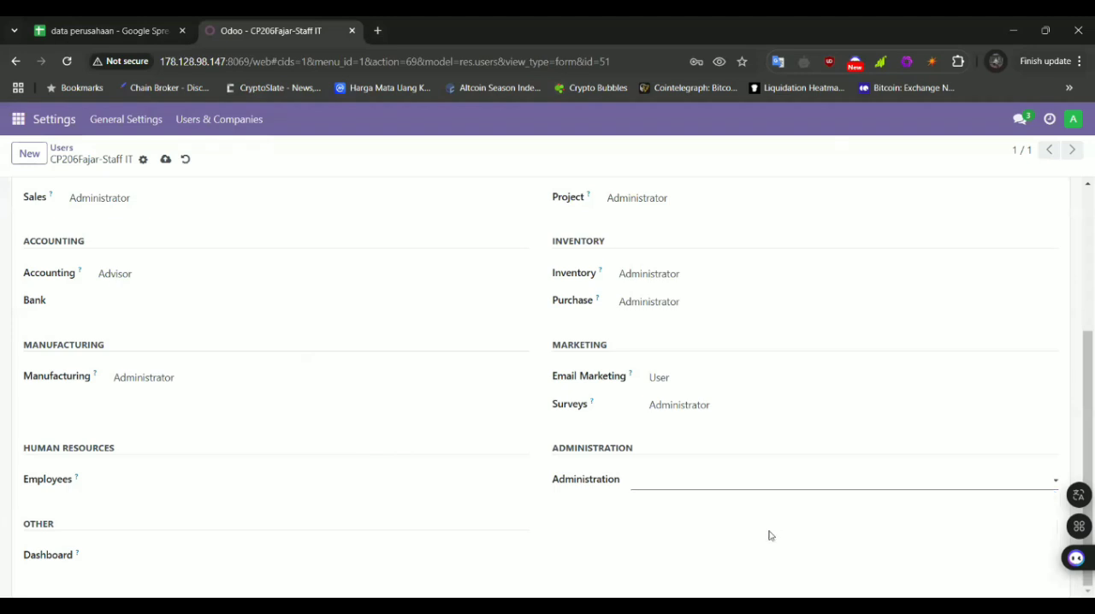
pyautogui.click(685, 493)
pyautogui.click(672, 513)
pyautogui.click(344, 562)
pyautogui.click(318, 530)
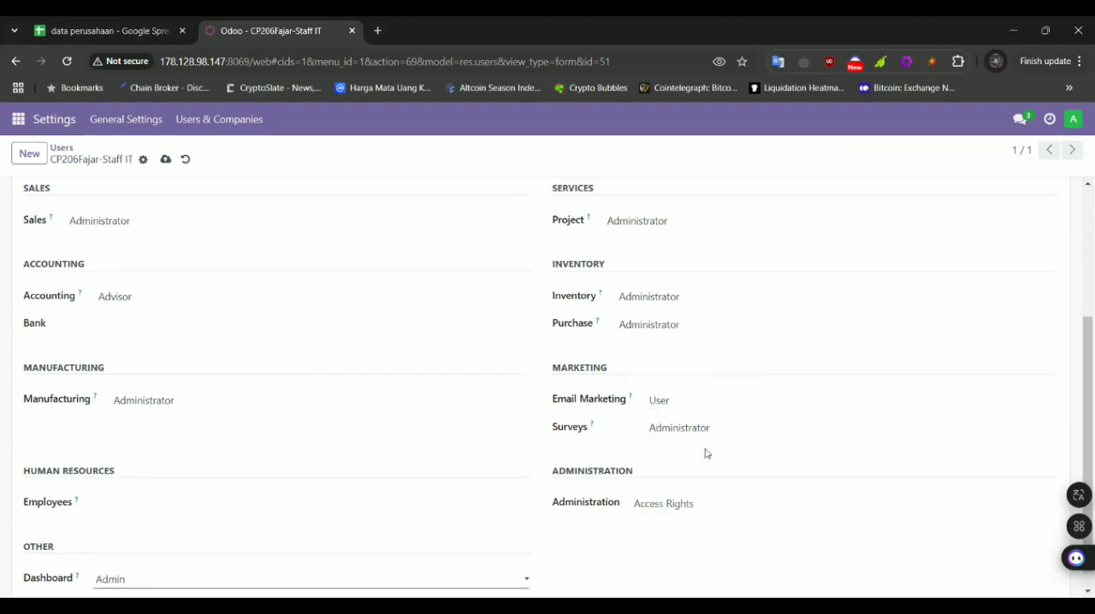
# Check the Staff IT row in the Data User sheet and set the Odoo user's Purchase right to User
pyautogui.click(190, 26)
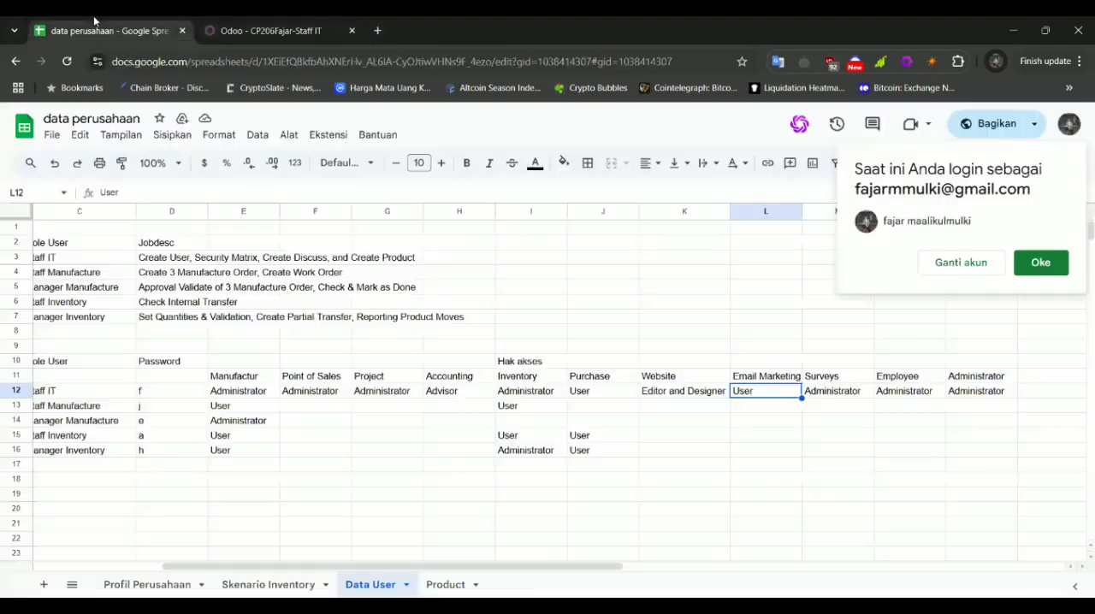
pyautogui.click(247, 23)
pyautogui.scroll(1, 670, 389)
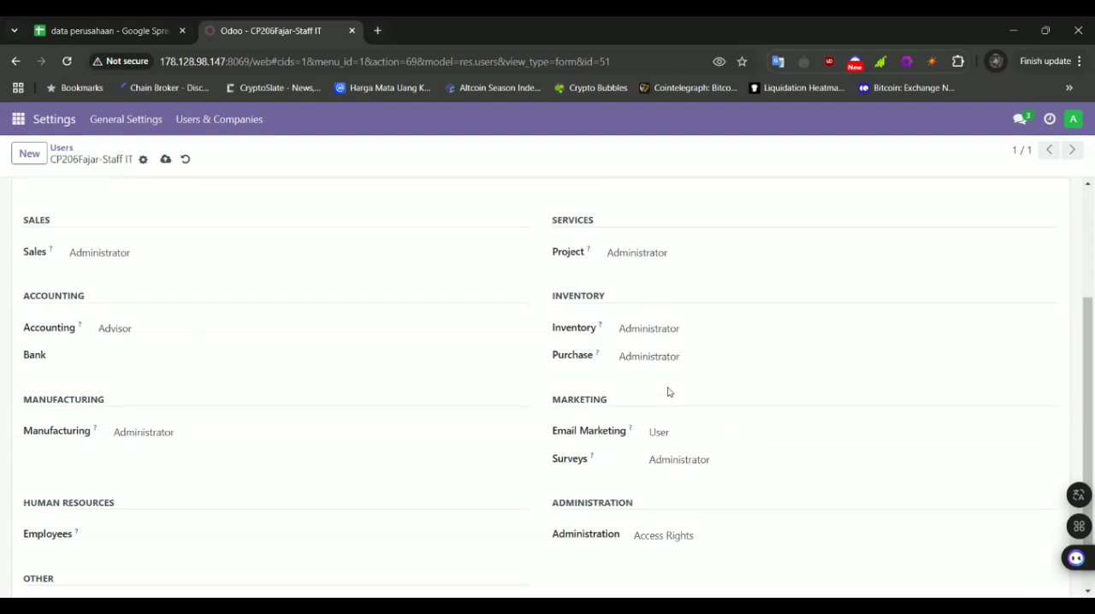
pyautogui.click(138, 20)
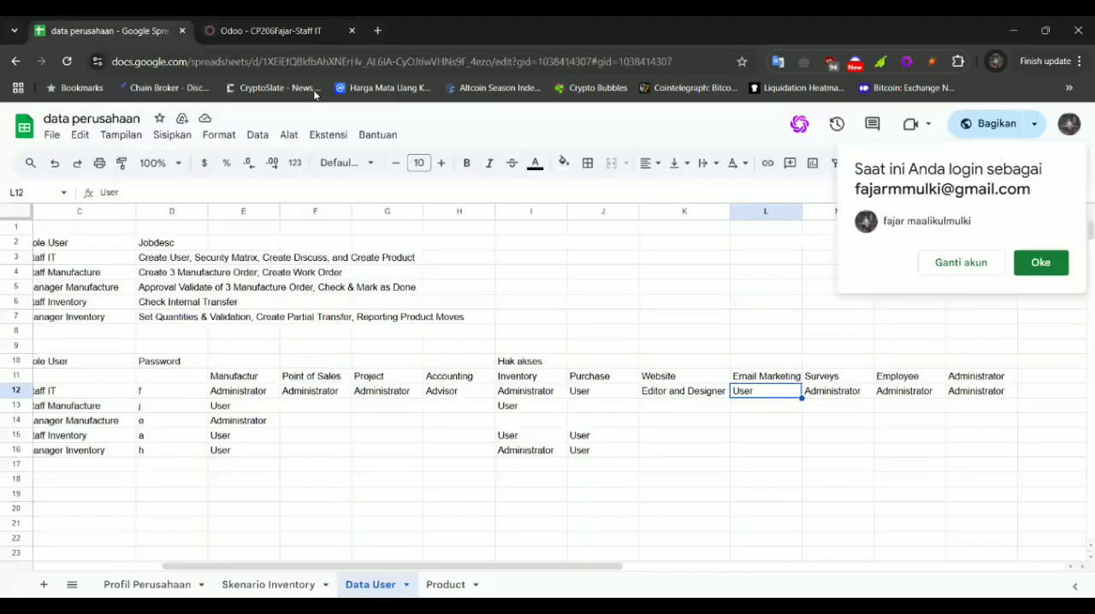
pyautogui.click(258, 20)
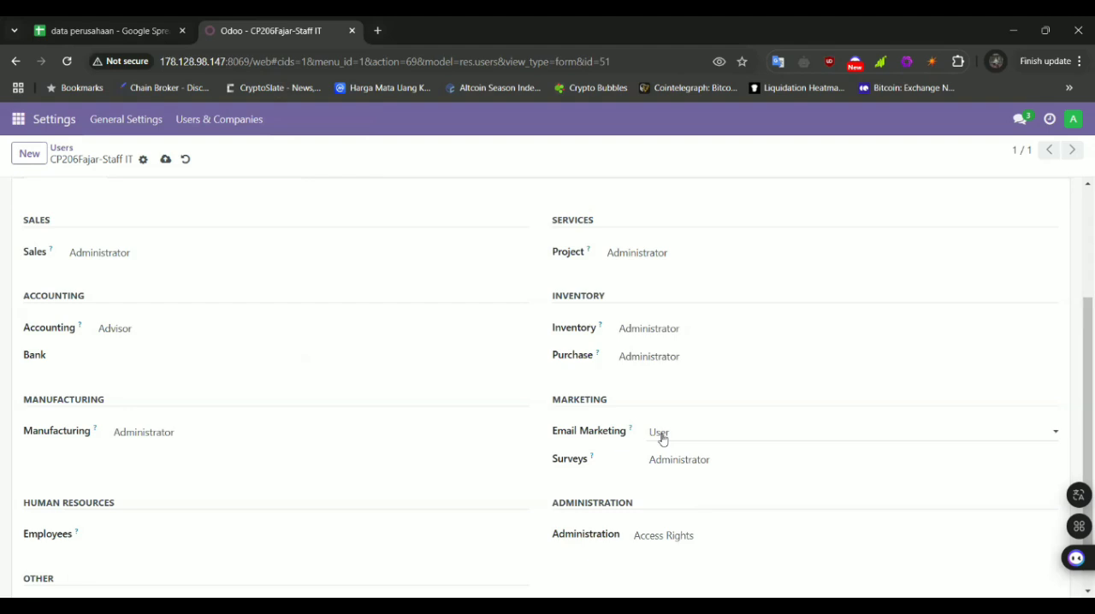
pyautogui.click(662, 356)
pyautogui.click(671, 396)
# Set the Staff IT user's Employees right to Administrator as listed in the Data User sheet, and save the user
pyautogui.scroll(1, 598, 342)
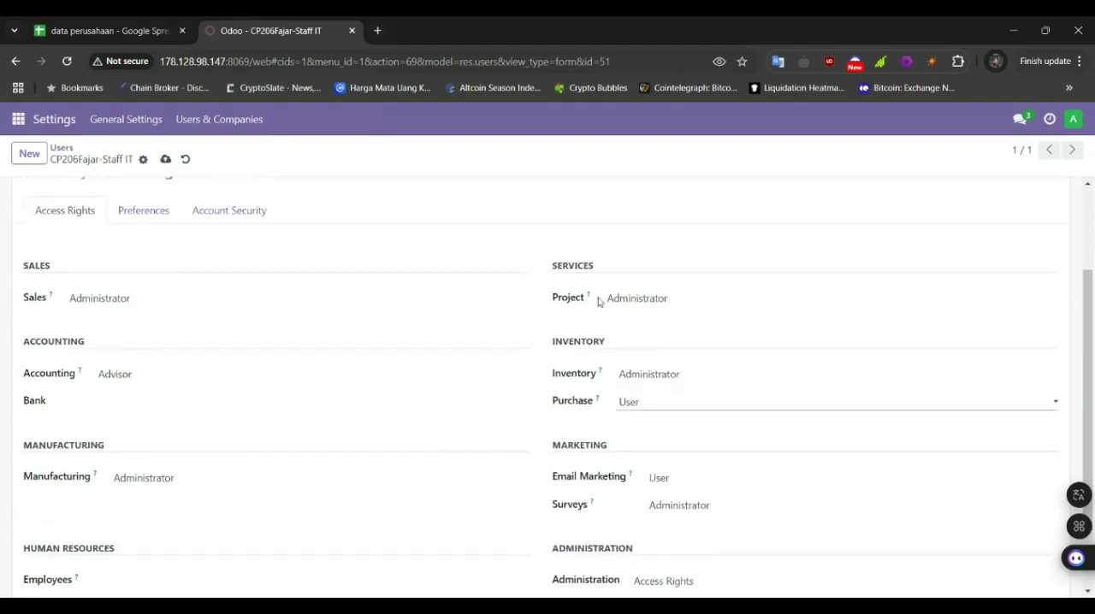
pyautogui.click(642, 306)
pyautogui.click(94, 19)
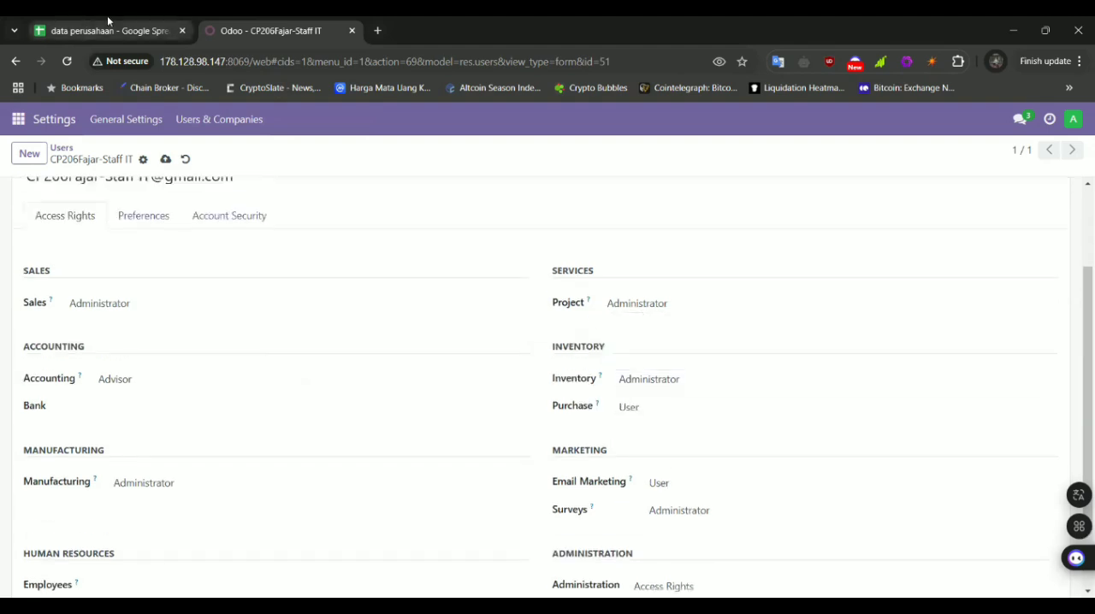
pyautogui.click(108, 19)
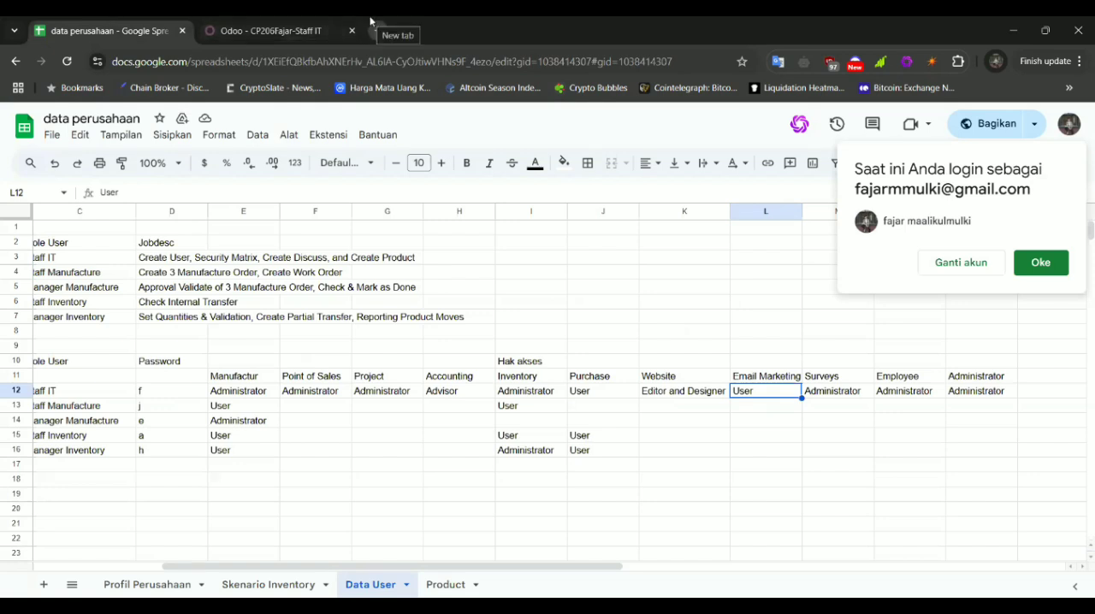
pyautogui.click(249, 19)
pyautogui.scroll(-2, 330, 415)
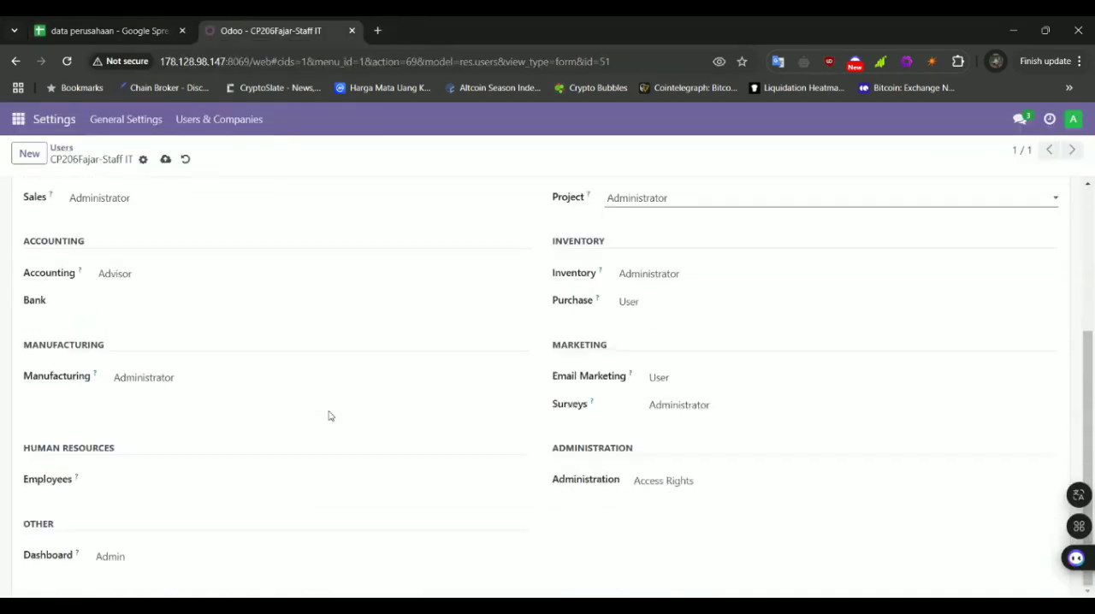
pyautogui.click(214, 490)
pyautogui.click(220, 537)
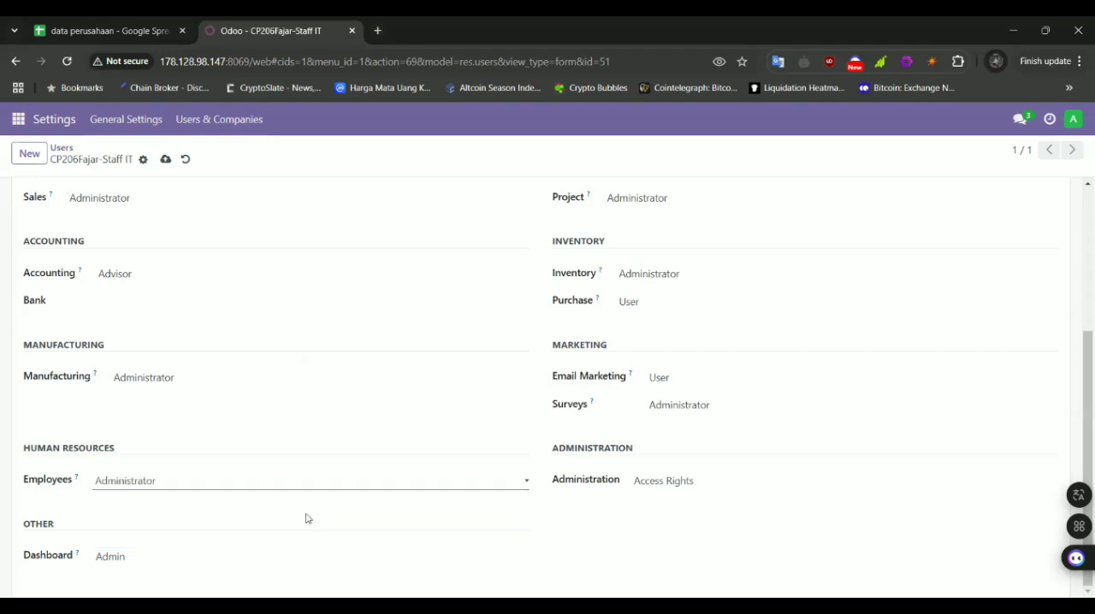
pyautogui.scroll(3, 299, 349)
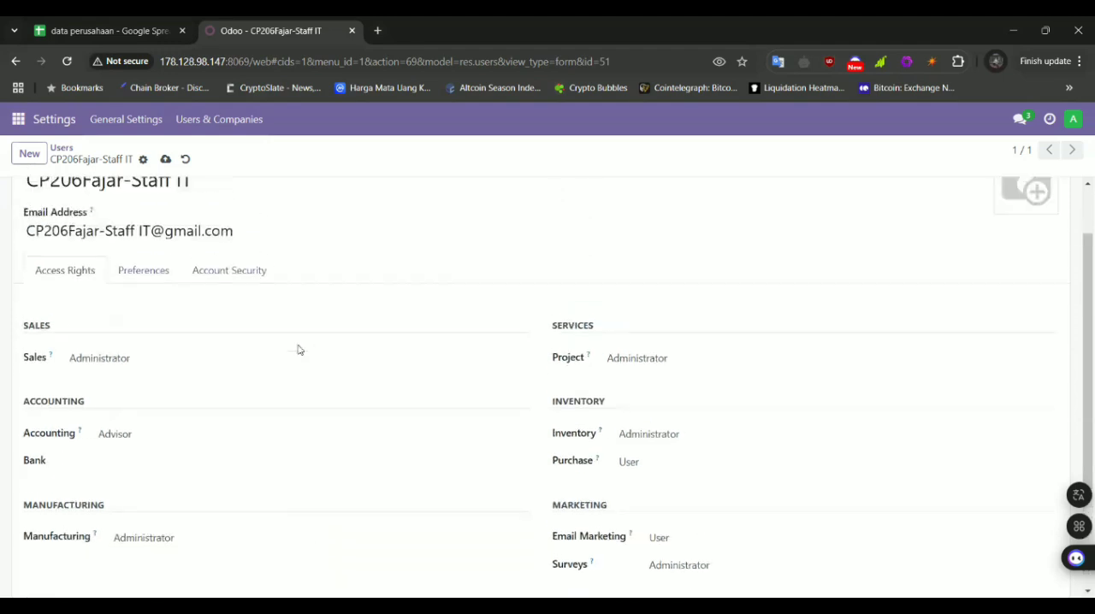
pyautogui.click(165, 159)
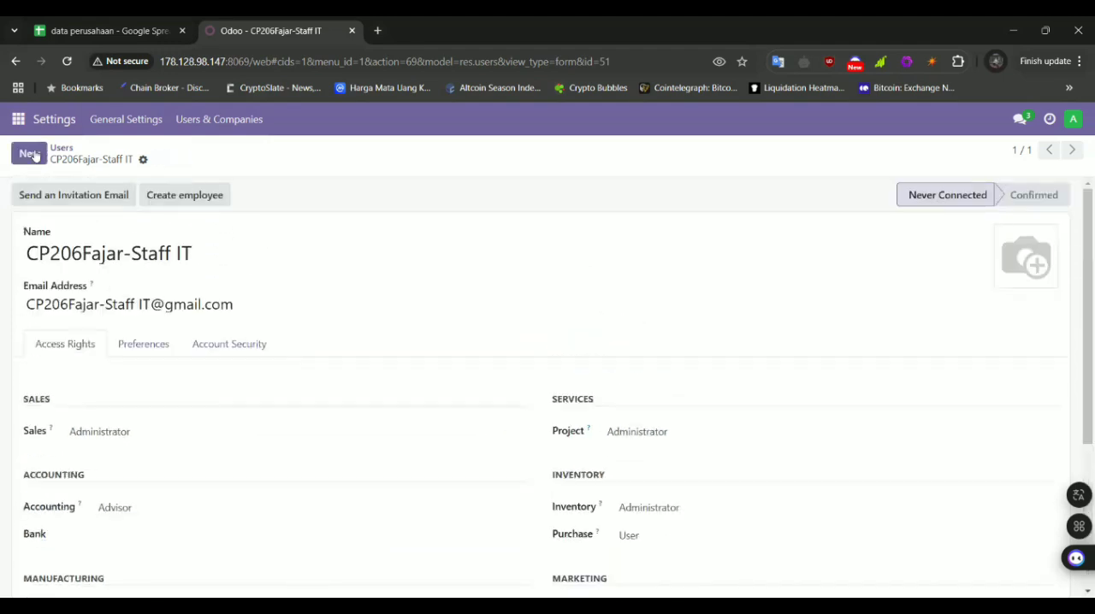
# Start a new Odoo user and copy the Staff Manufacture login from cell B13 of the Data User sheet into its Email Address
pyautogui.click(33, 154)
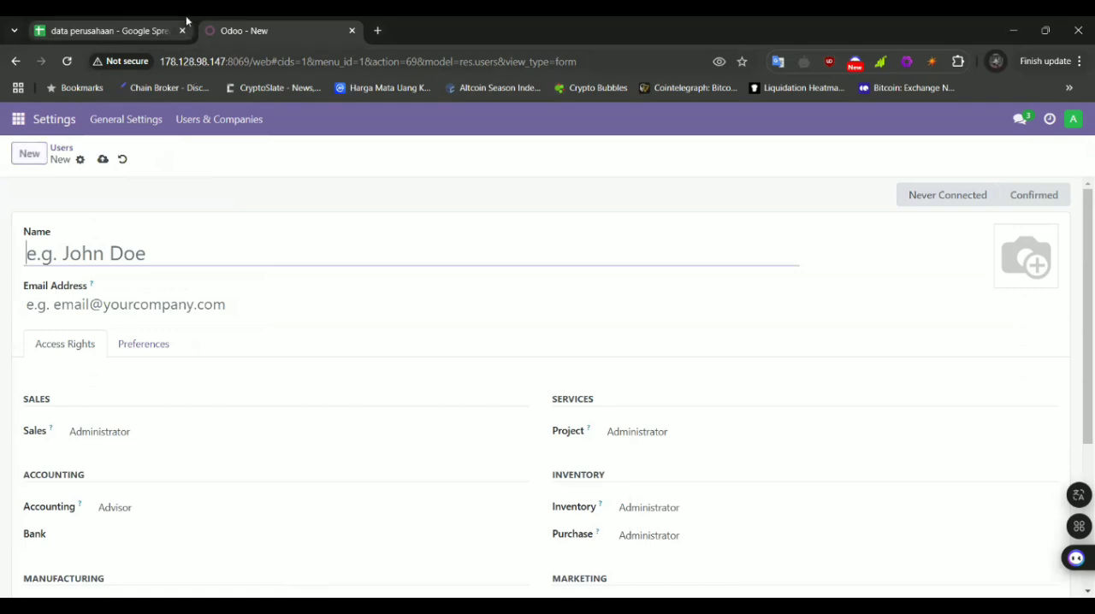
pyautogui.click(146, 25)
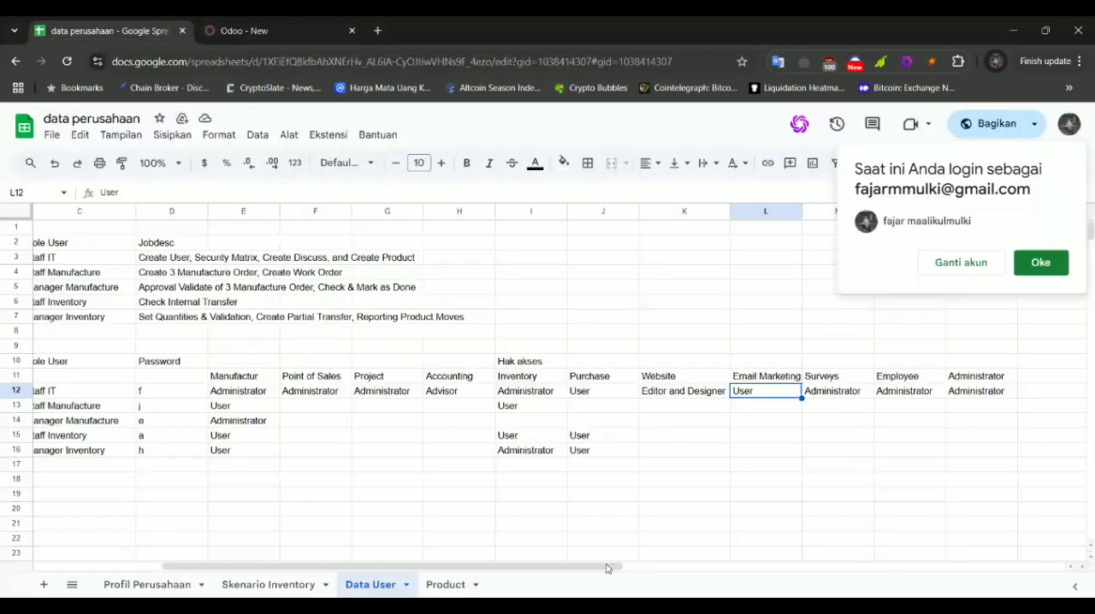
pyautogui.hscroll(-5, 99, 399)
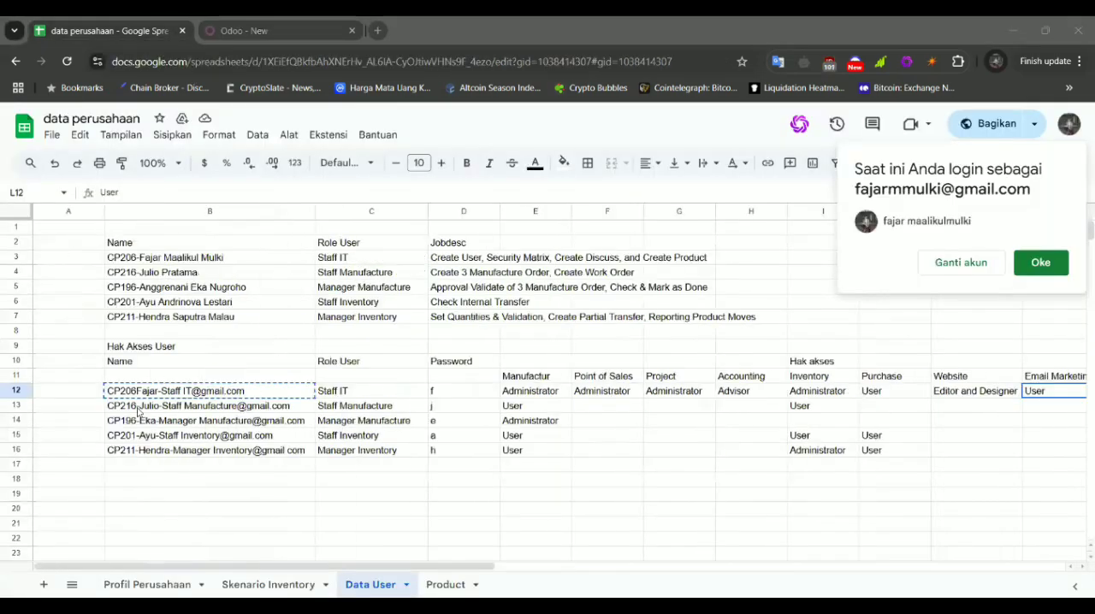
pyautogui.click(119, 407)
pyautogui.doubleClick(113, 408)
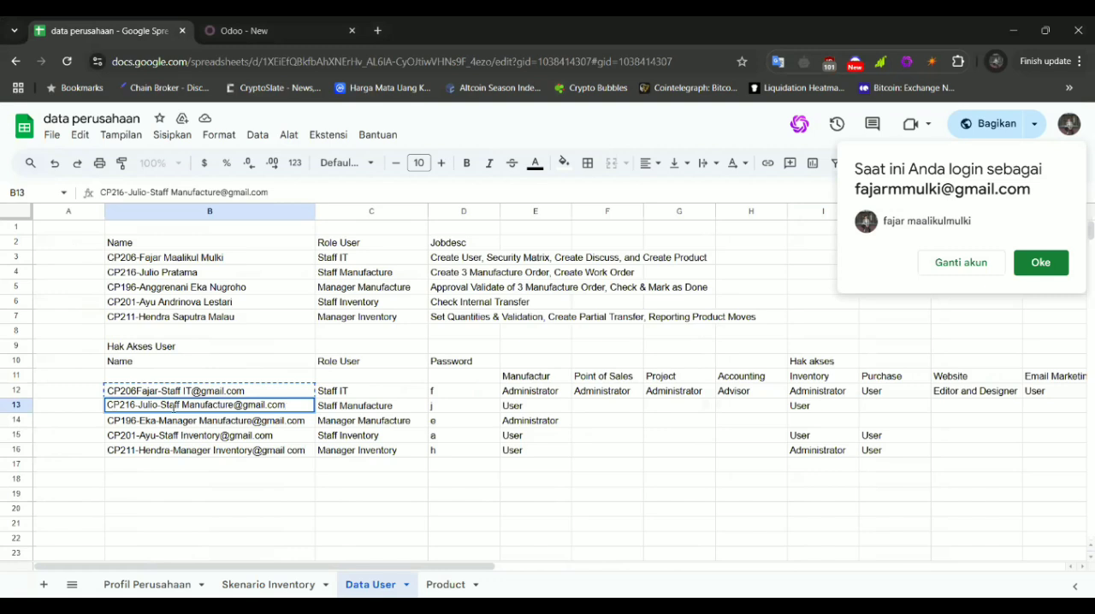
pyautogui.tripleClick(173, 408)
pyautogui.hotkey('ctrl', 'c')
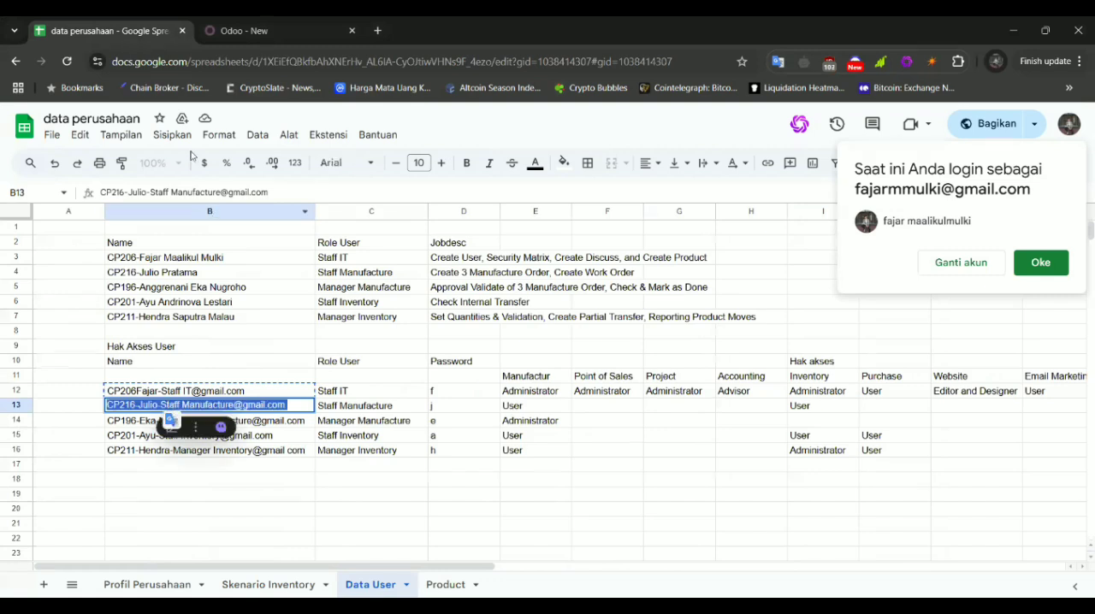
pyautogui.click(243, 31)
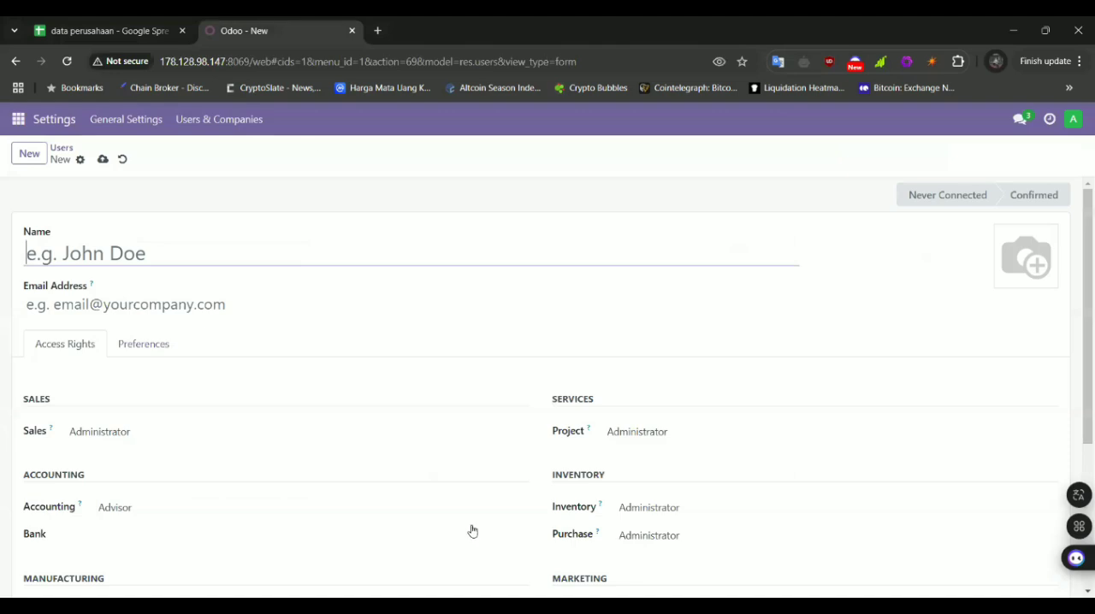
pyautogui.hotkey('alt', 'Tab')
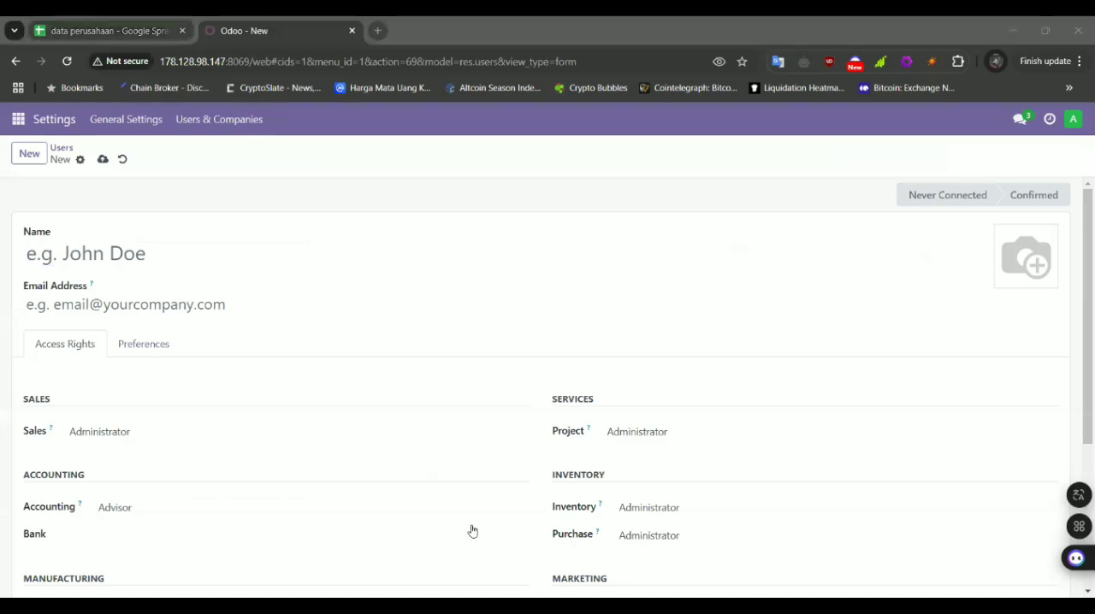
pyautogui.click(157, 23)
pyautogui.click(232, 22)
pyautogui.click(158, 301)
pyautogui.hotkey('ctrl', 'v')
# Copy the part of the Staff Manufacture login before the @ sign into the new user's Name
pyautogui.moveTo(25, 304); pyautogui.dragTo(228, 304)
pyautogui.hotkey('ctrl', 'c')
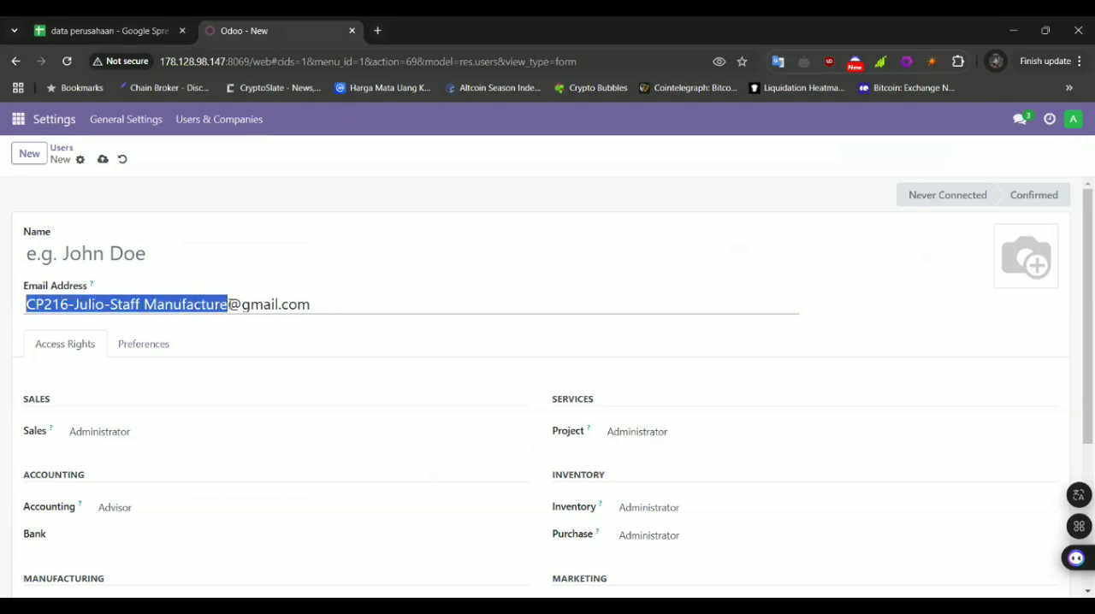
pyautogui.click(190, 258)
pyautogui.hotkey('ctrl', 'v')
# Save the new Staff Manufacture user and set the account password through Change Password
pyautogui.click(107, 30)
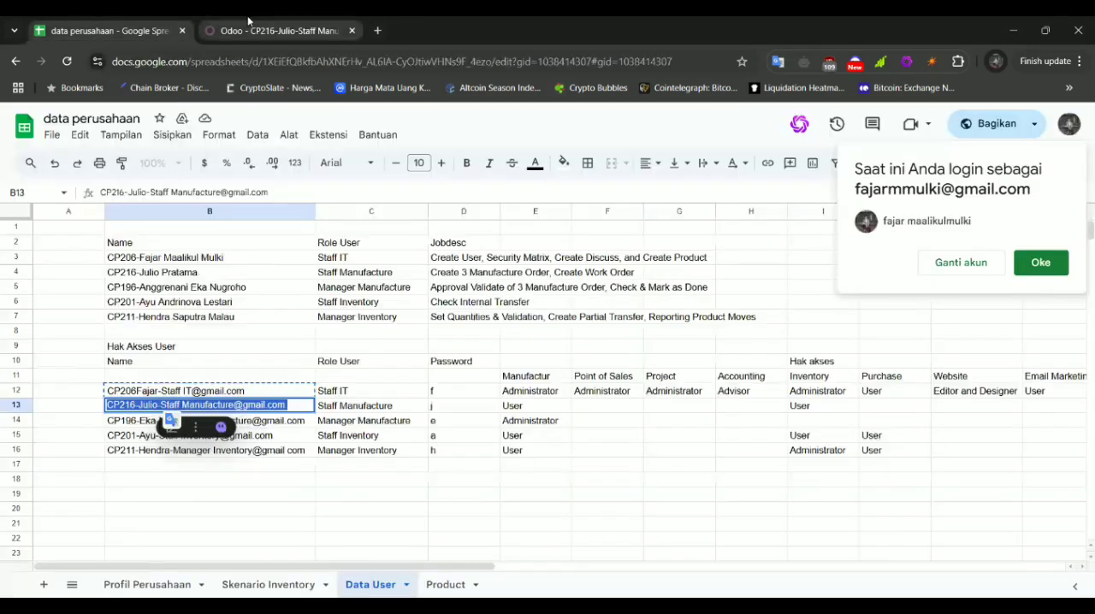
pyautogui.click(249, 26)
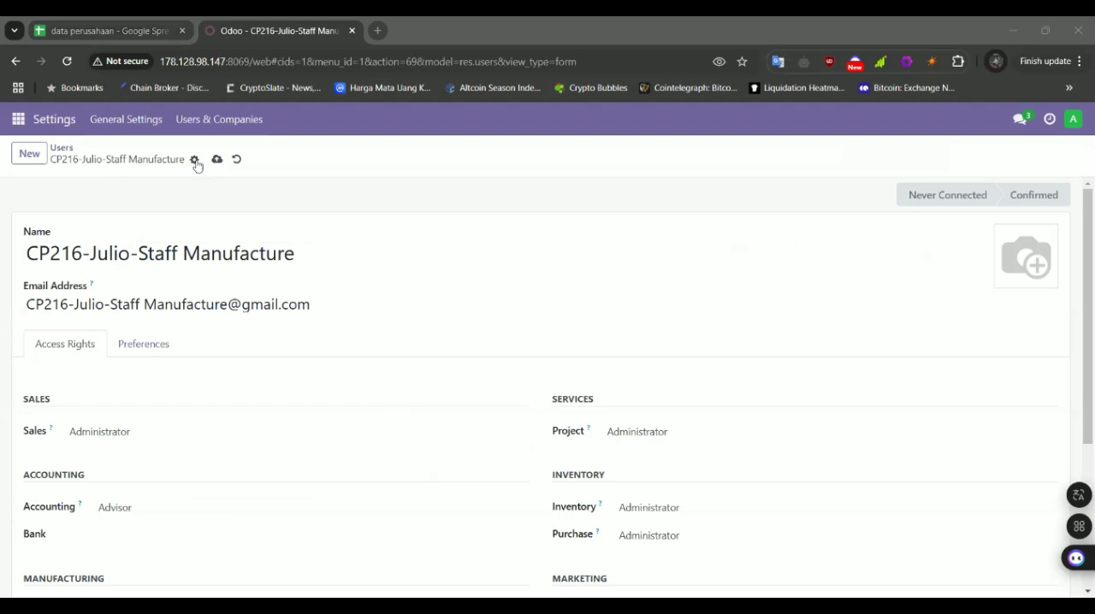
pyautogui.click(195, 159)
pyautogui.click(278, 234)
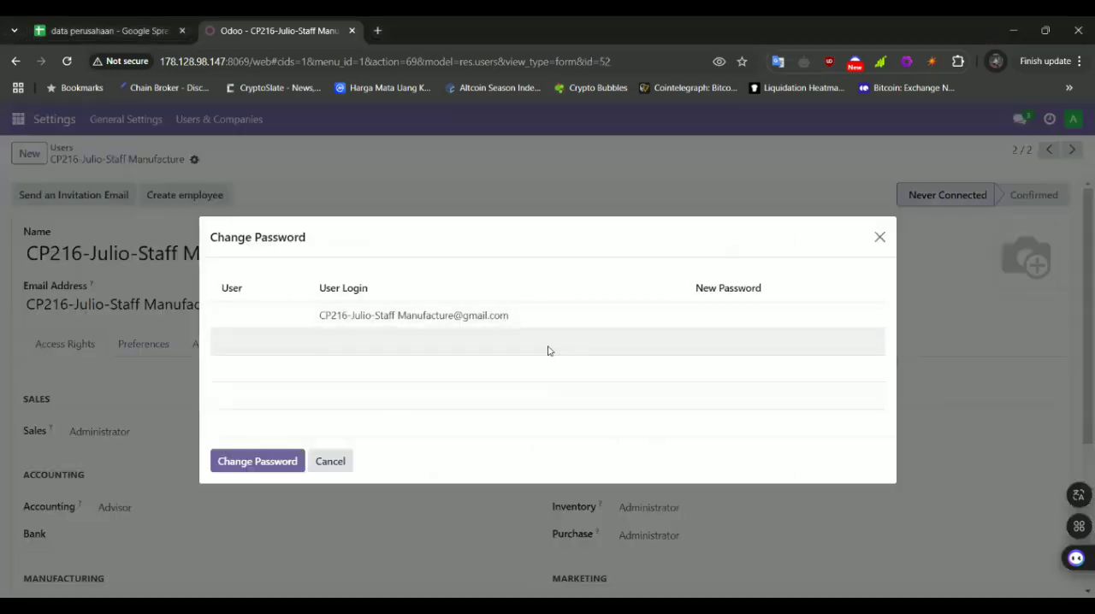
pyautogui.click(749, 311)
pyautogui.write('1')
pyautogui.click(244, 461)
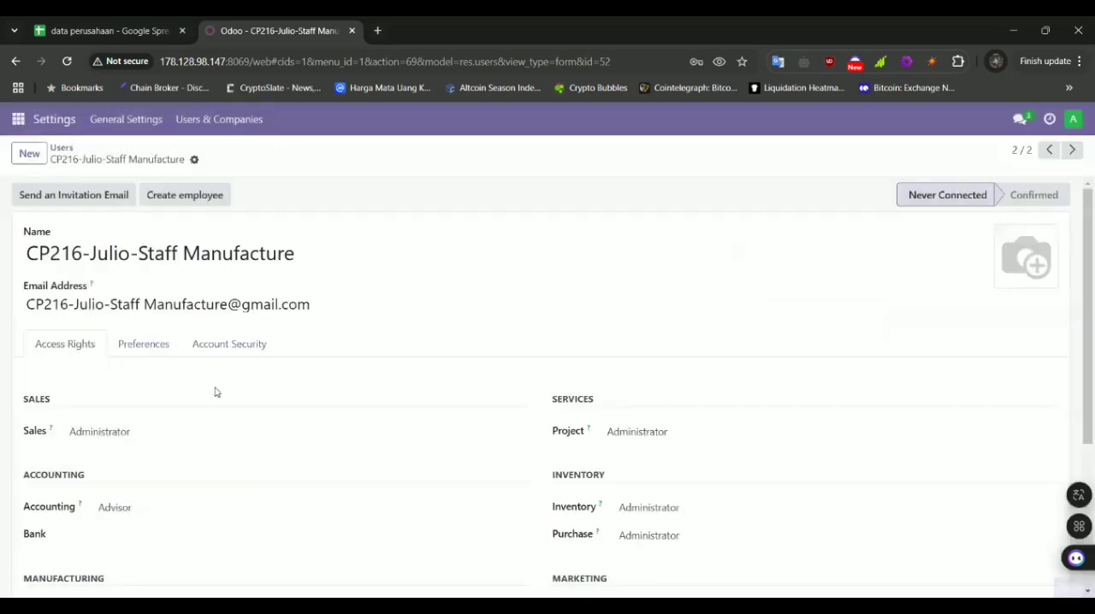
# Check the Staff Manufacture rights in row 13 of the Data User sheet and set the user's Manufacturing right to User
pyautogui.scroll(-1, 412, 289)
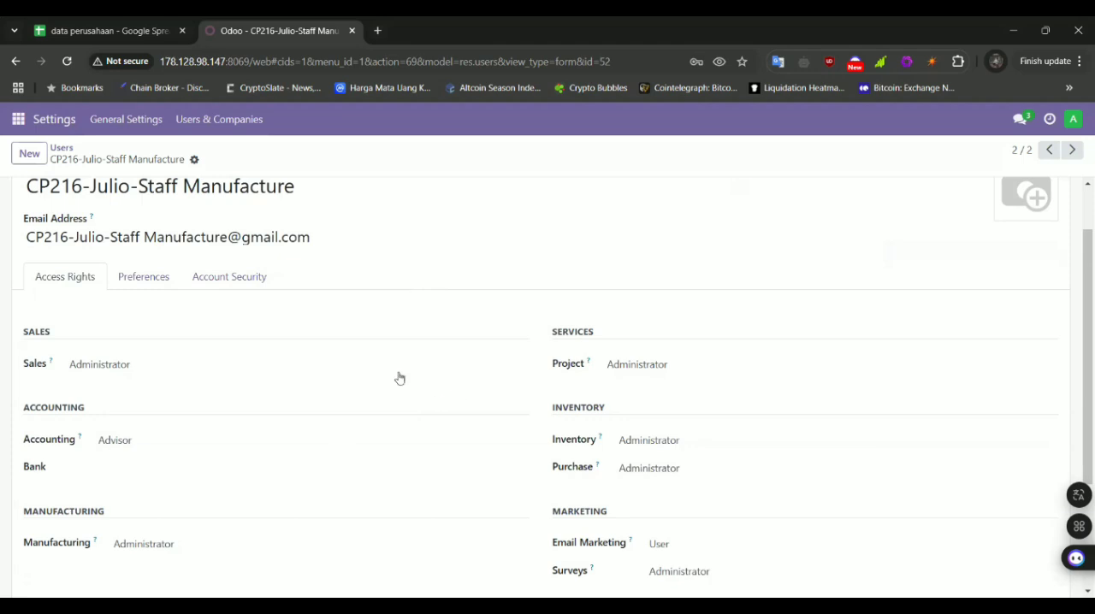
pyautogui.click(144, 34)
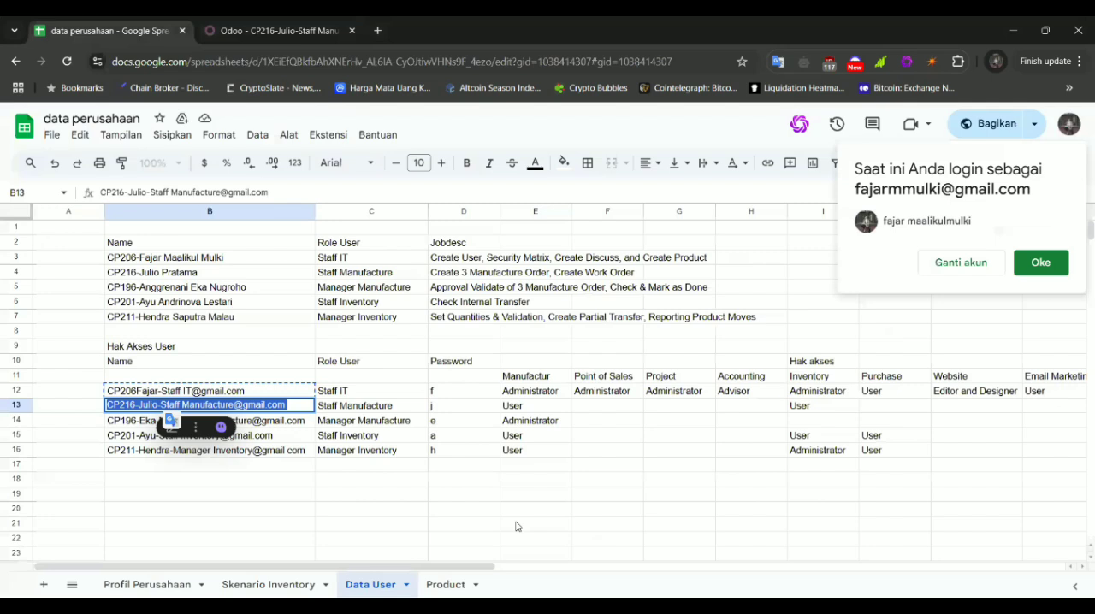
pyautogui.scroll(-1, 462, 496)
pyautogui.click(532, 376)
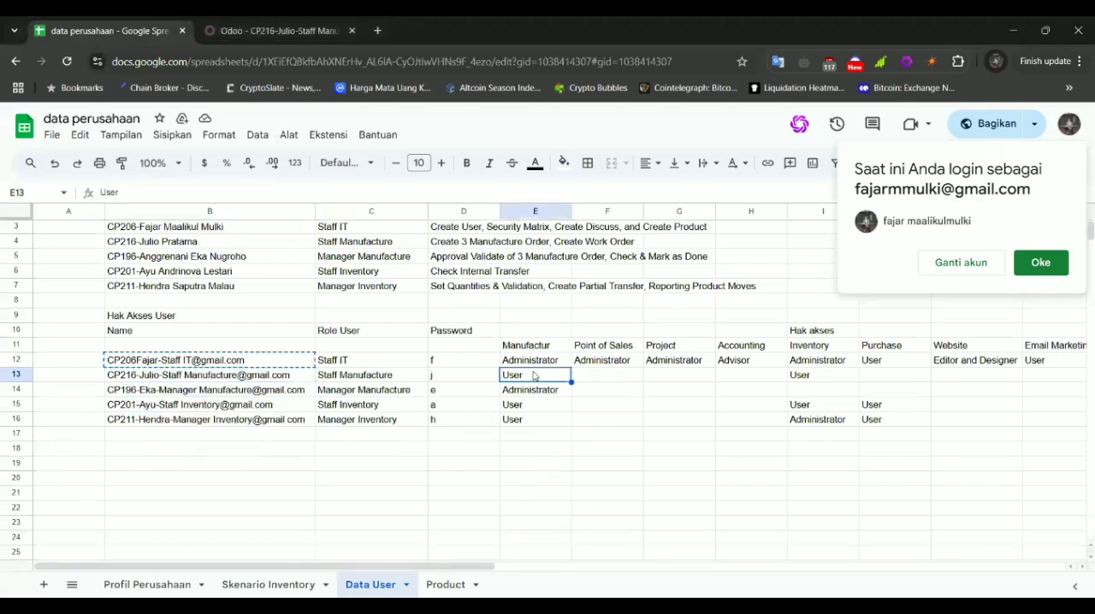
pyautogui.hscroll(1, 556, 378)
pyautogui.click(243, 25)
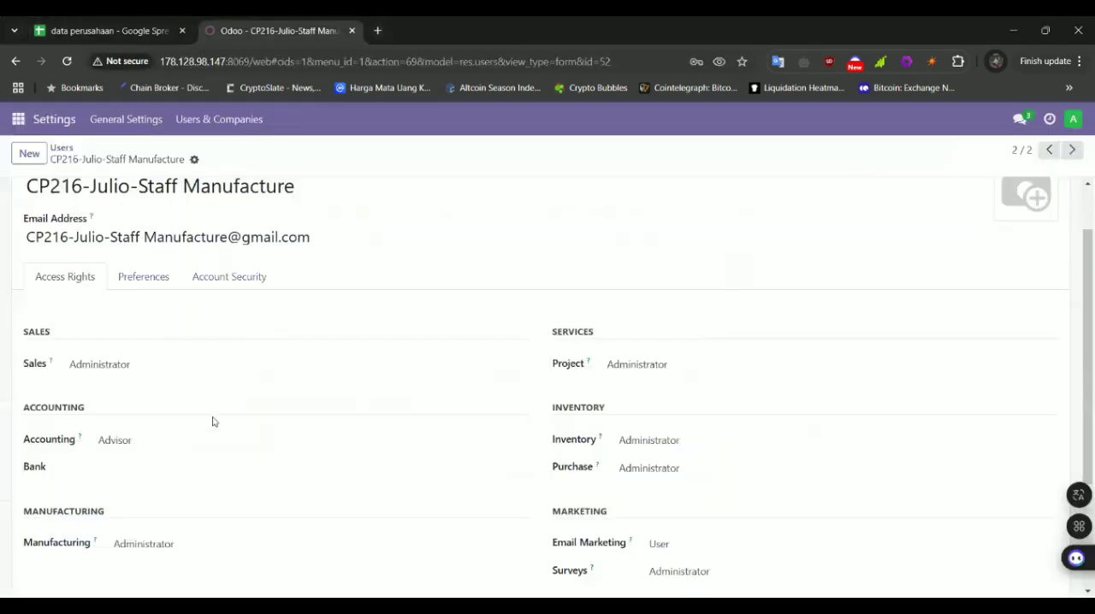
pyautogui.scroll(-1, 213, 422)
pyautogui.click(212, 455)
pyautogui.click(208, 478)
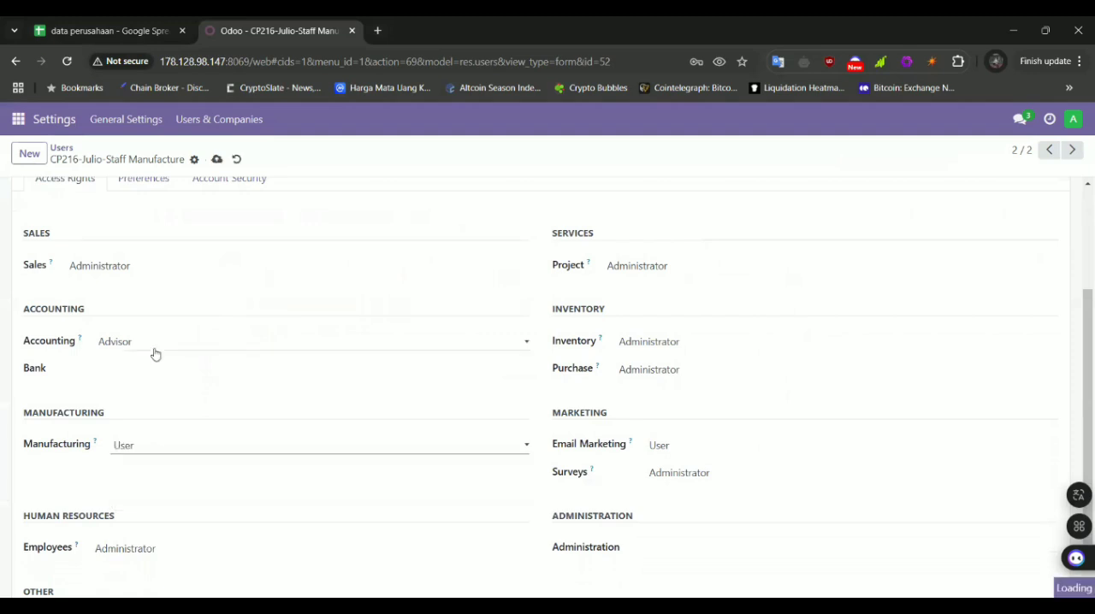
# Clear the Staff Manufacture user's Accounting and Sales rights by choosing the blank option for each
pyautogui.click(156, 350)
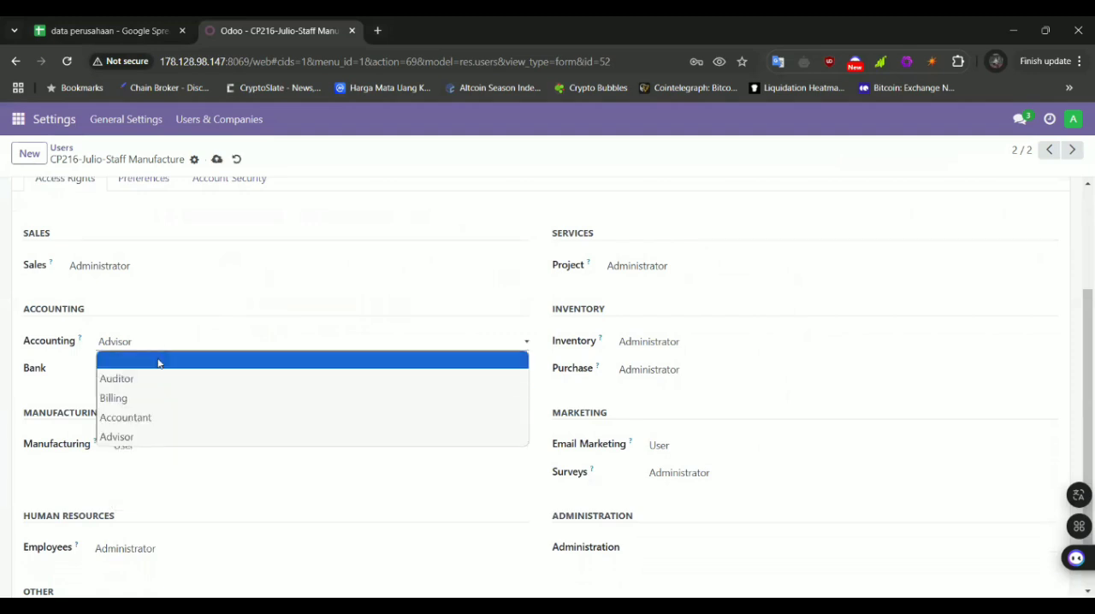
pyautogui.click(158, 361)
pyautogui.click(134, 265)
# Compare with the Data User sheet and clear the Staff Manufacture user's Employees right
pyautogui.click(142, 31)
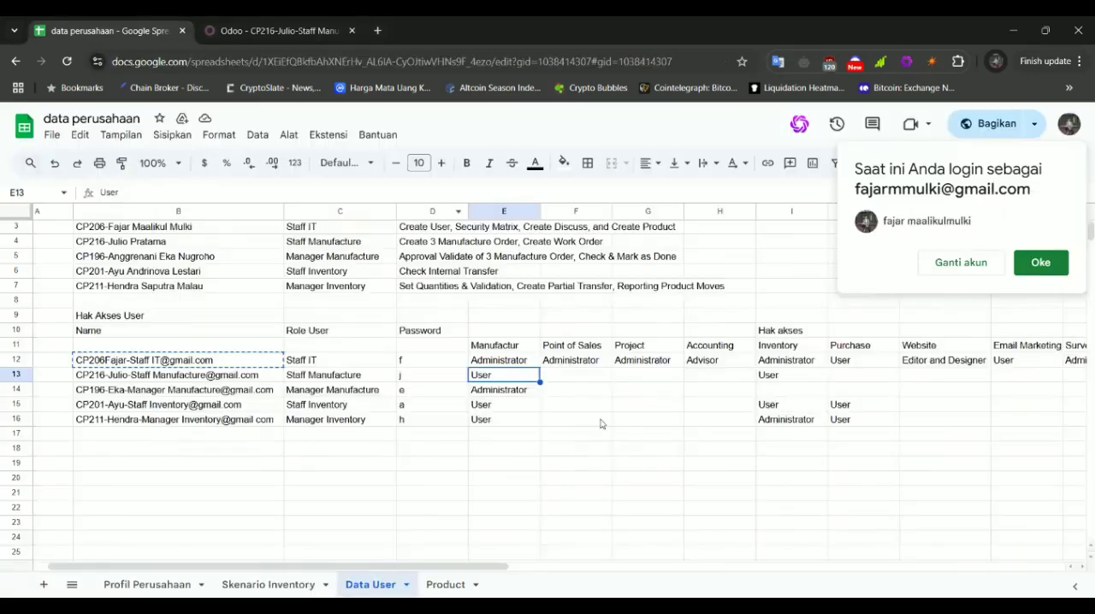
pyautogui.hscroll(2, 574, 389)
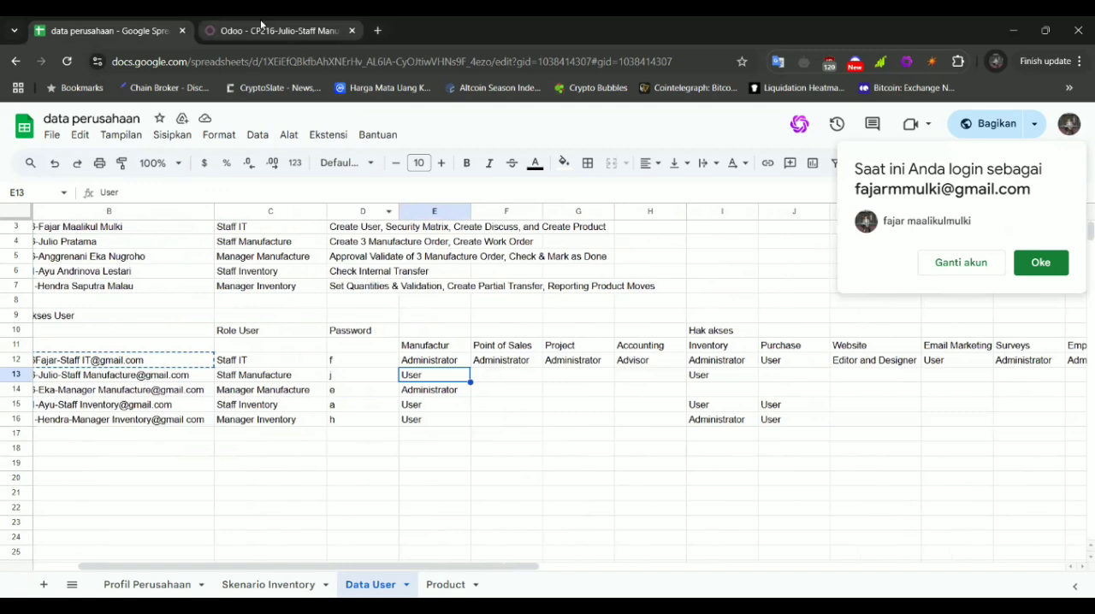
pyautogui.click(276, 31)
pyautogui.scroll(-1, 315, 303)
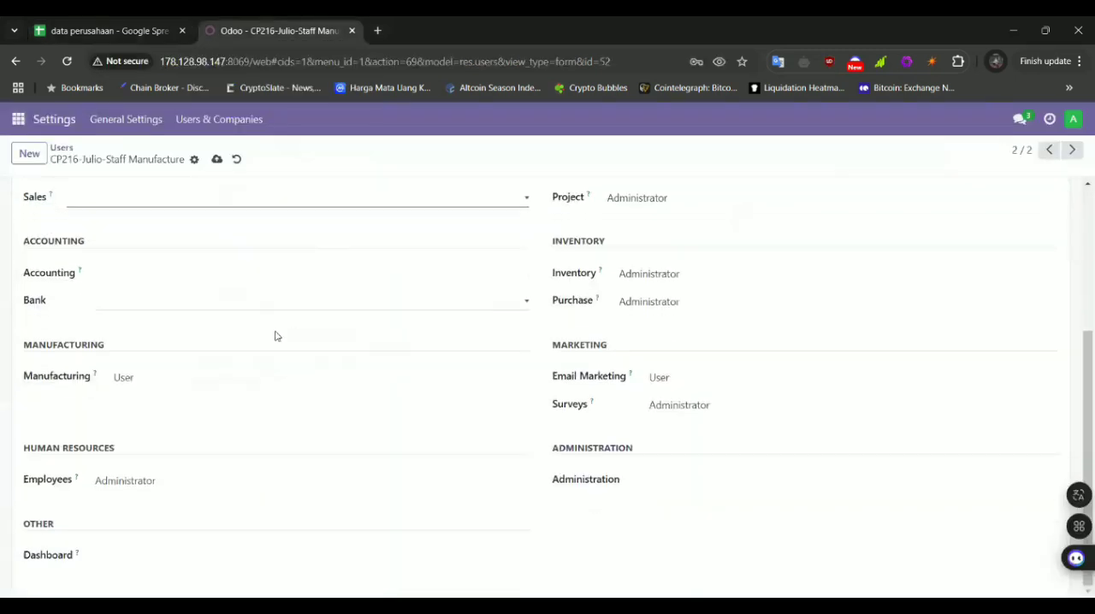
pyautogui.click(109, 24)
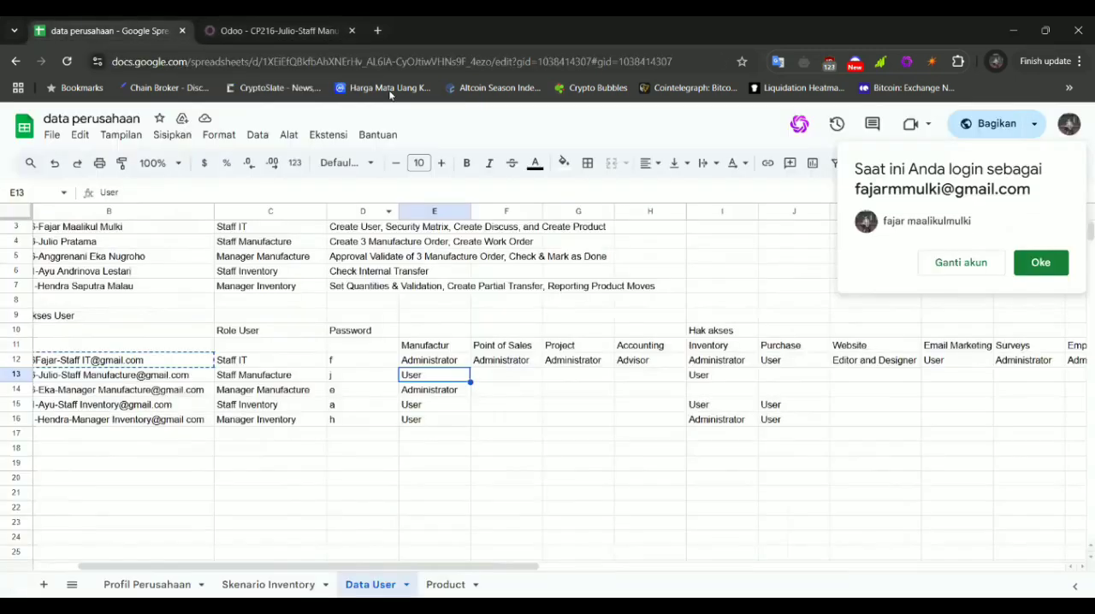
pyautogui.click(308, 27)
pyautogui.click(203, 489)
pyautogui.click(197, 504)
# Set the Staff Manufacture user's Inventory right to User as listed in the Data User sheet
pyautogui.click(103, 26)
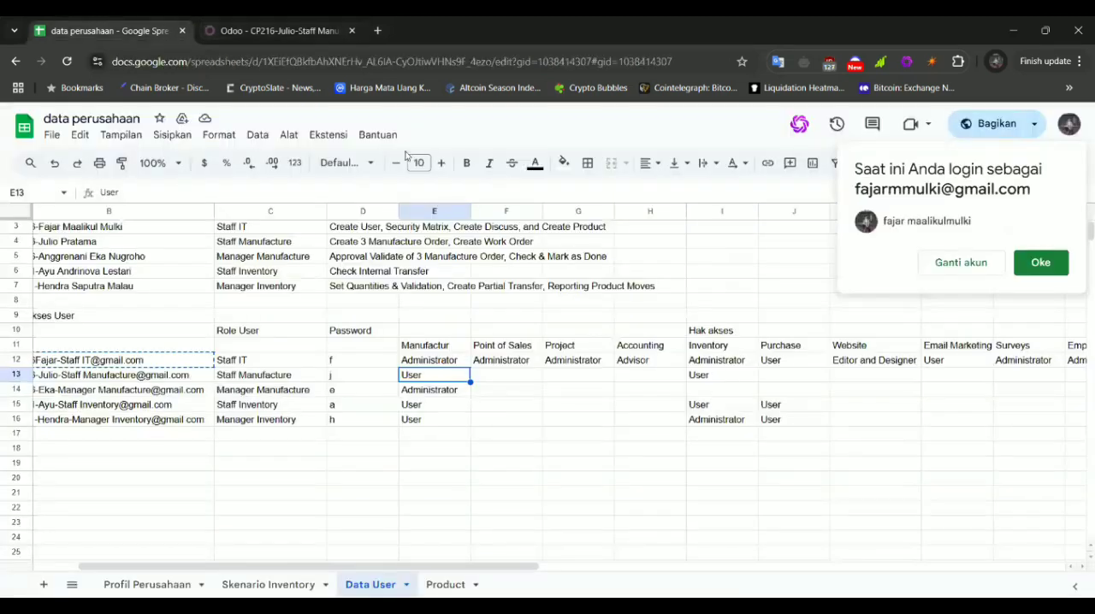
pyautogui.click(317, 28)
pyautogui.scroll(1, 650, 325)
pyautogui.click(647, 320)
pyautogui.click(663, 359)
# Check the remaining columns of the Data User sheet and clear the Staff Manufacture user's Purchase and Email Marketing rights
pyautogui.click(137, 28)
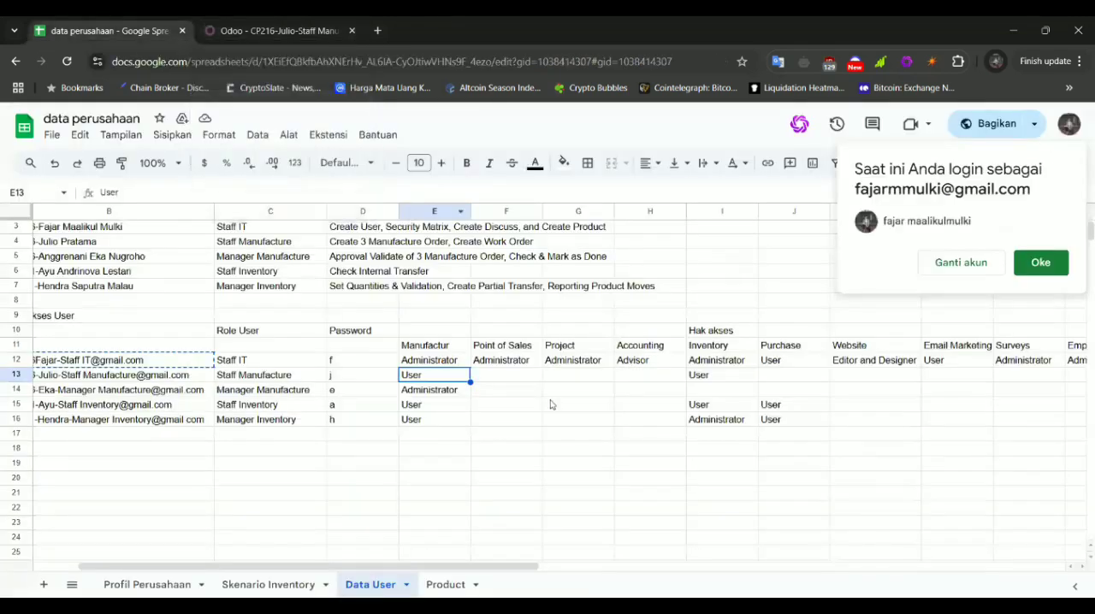
pyautogui.hscroll(3, 550, 404)
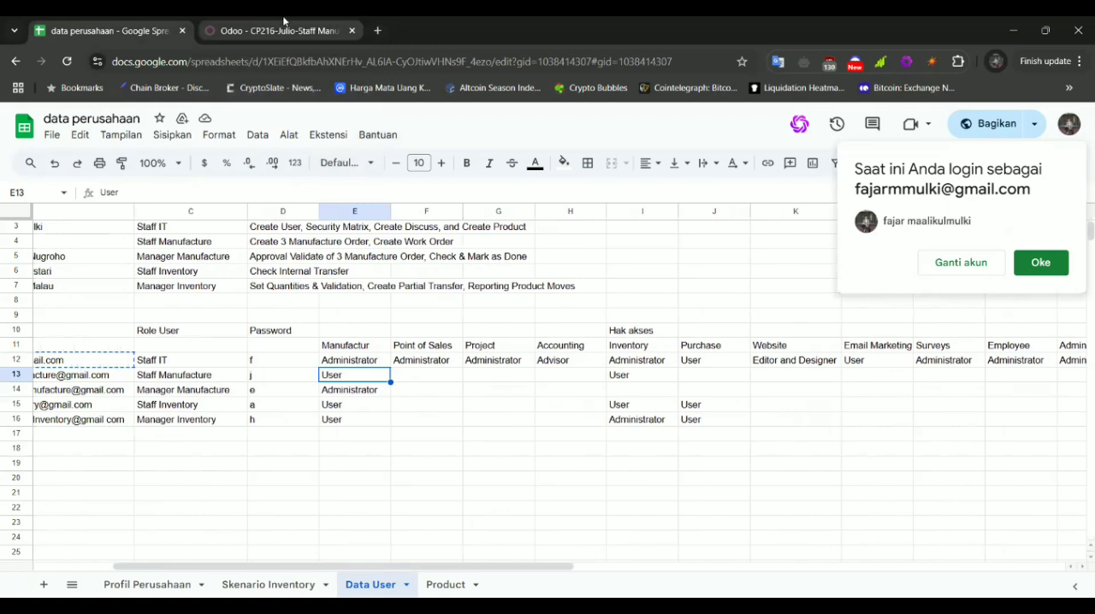
pyautogui.click(283, 22)
pyautogui.click(693, 350)
pyautogui.click(682, 388)
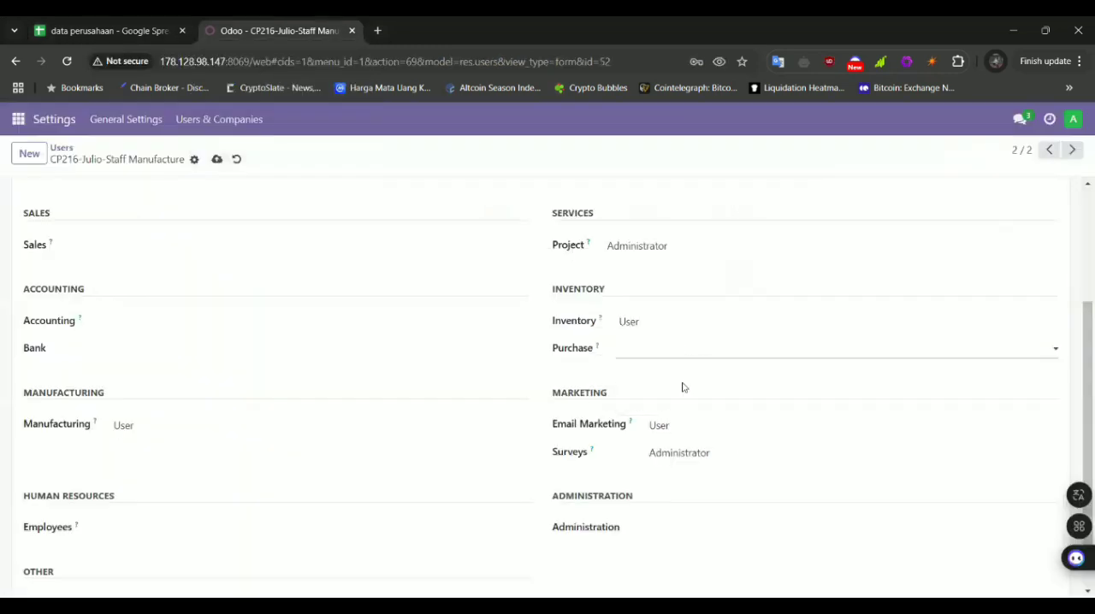
pyautogui.click(684, 431)
pyautogui.click(686, 444)
# Clear the Staff Manufacture user's Project and Surveys rights and save the user
pyautogui.click(646, 247)
pyautogui.click(647, 269)
pyautogui.click(677, 452)
pyautogui.click(681, 477)
pyautogui.scroll(-1, 422, 522)
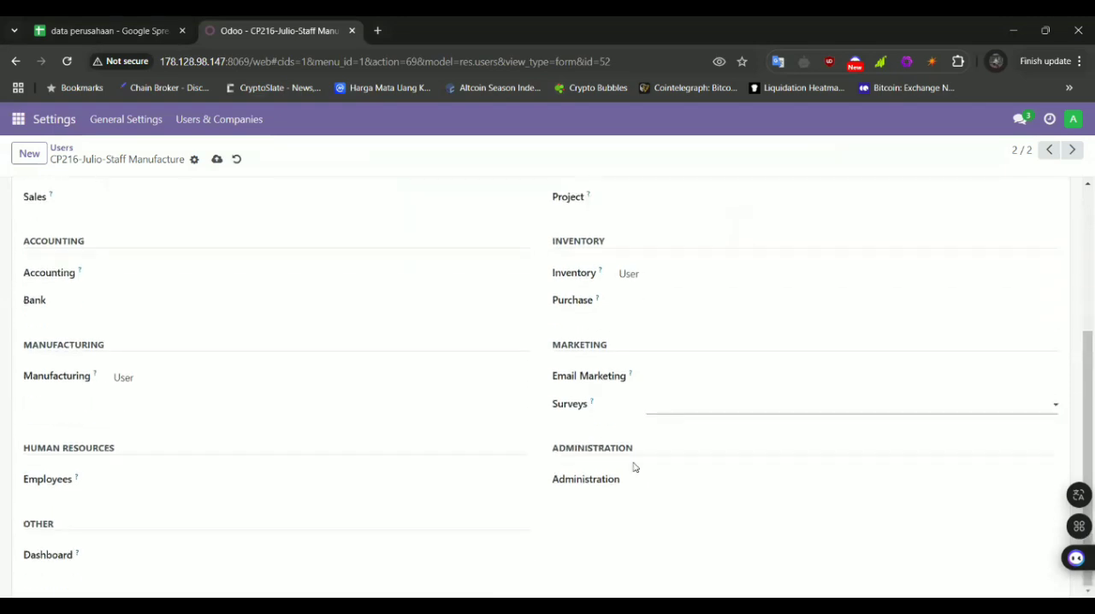
pyautogui.scroll(3, 485, 475)
pyautogui.click(216, 159)
# Copy the Manager Manufacture login from cell B14 of the Data User sheet into the Email Address of a new Odoo user
pyautogui.click(39, 30)
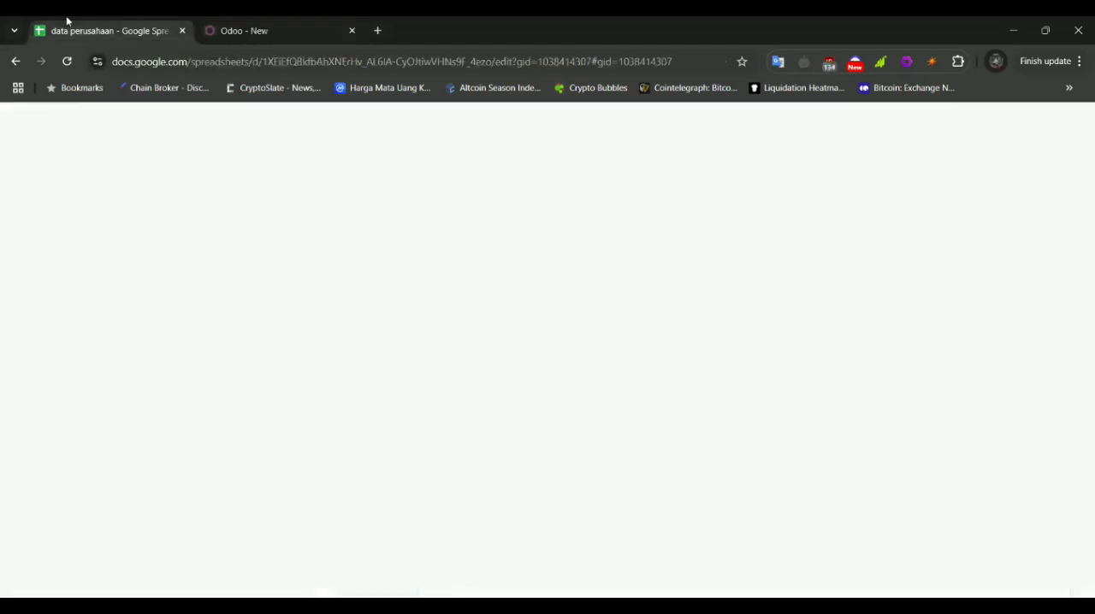
pyautogui.hscroll(-3, 202, 399)
pyautogui.click(134, 391)
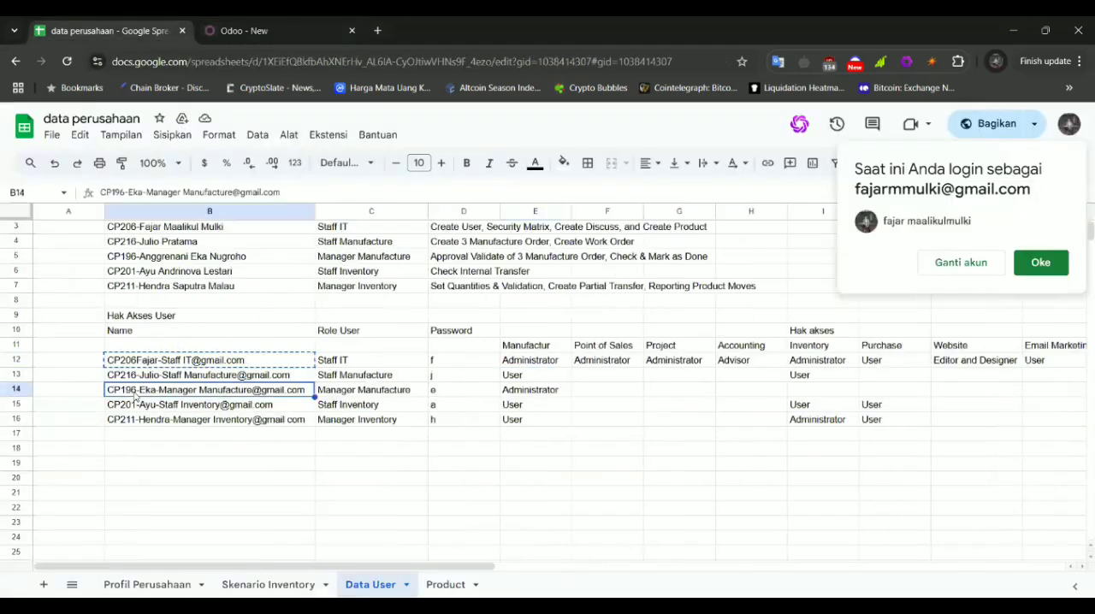
pyautogui.hotkey('ctrl', 'c')
pyautogui.click(248, 30)
pyautogui.click(41, 310)
pyautogui.hotkey('ctrl', 'v')
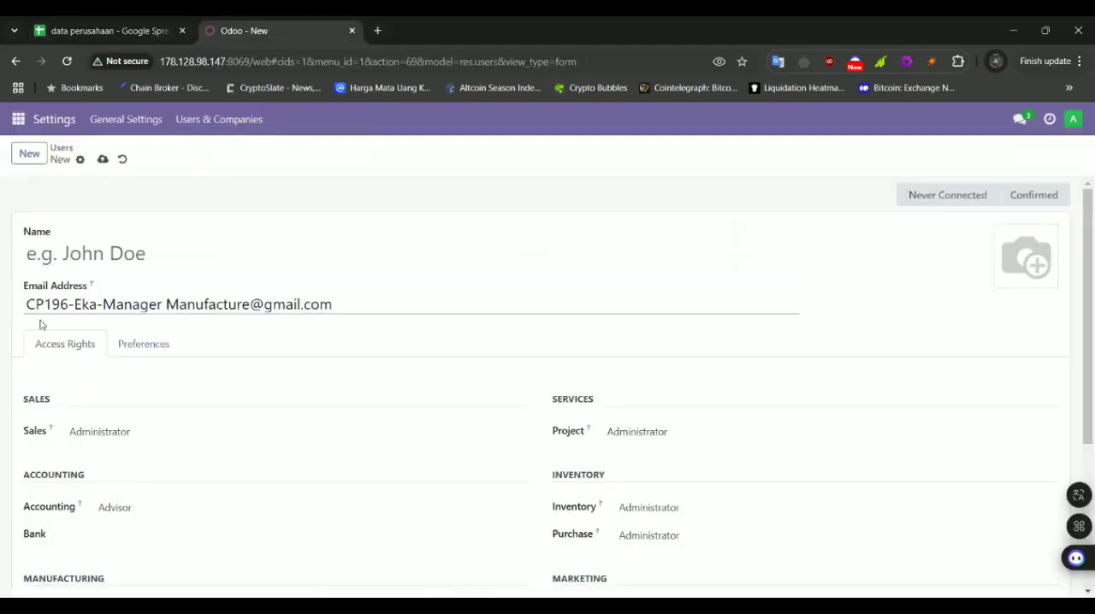
# Copy the part of the Manager Manufacture login before the @ sign into the new user's Name
pyautogui.moveTo(25, 305); pyautogui.dragTo(249, 304)
pyautogui.hotkey('ctrl', 'c')
pyautogui.click(200, 247)
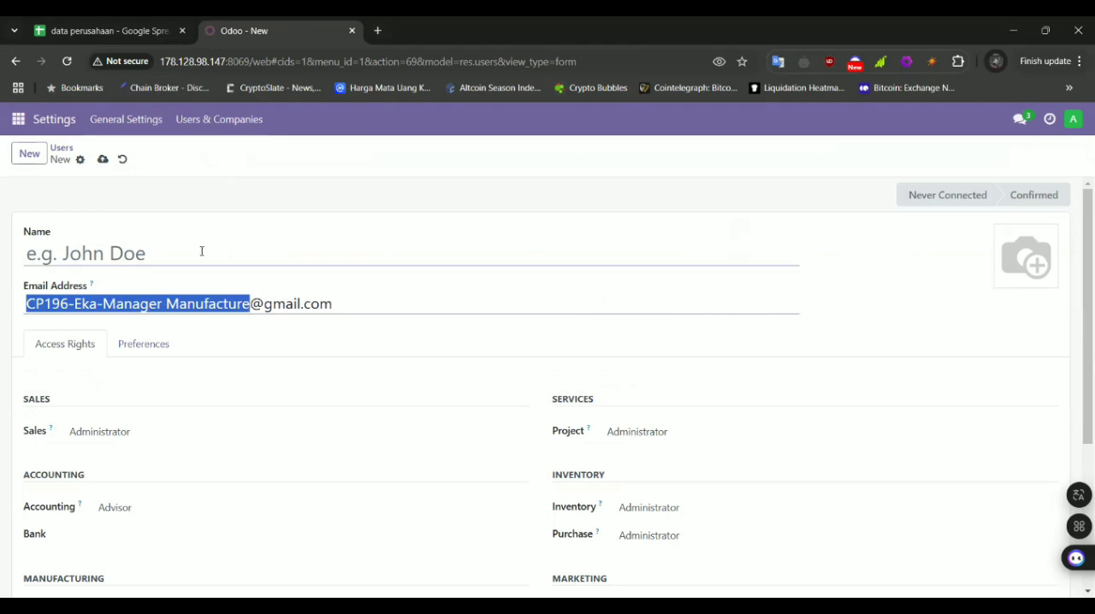
pyautogui.hotkey('ctrl', 'v')
pyautogui.scroll(-1, 290, 394)
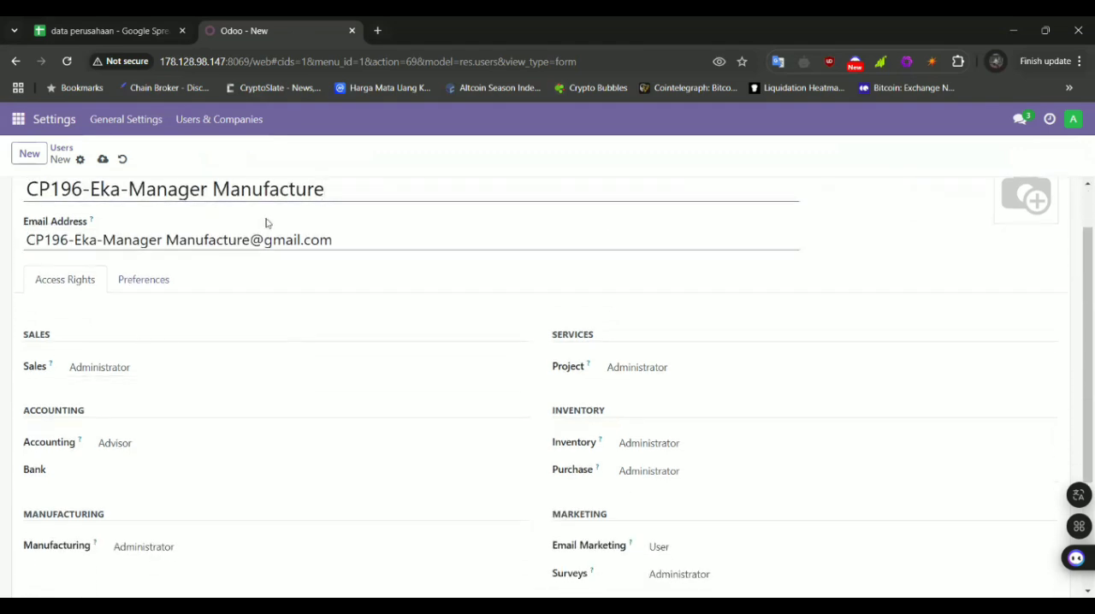
pyautogui.scroll(1, 586, 575)
# Save the new Manager Manufacture user and set the account password through Change Password
pyautogui.hotkey('alt', 's')
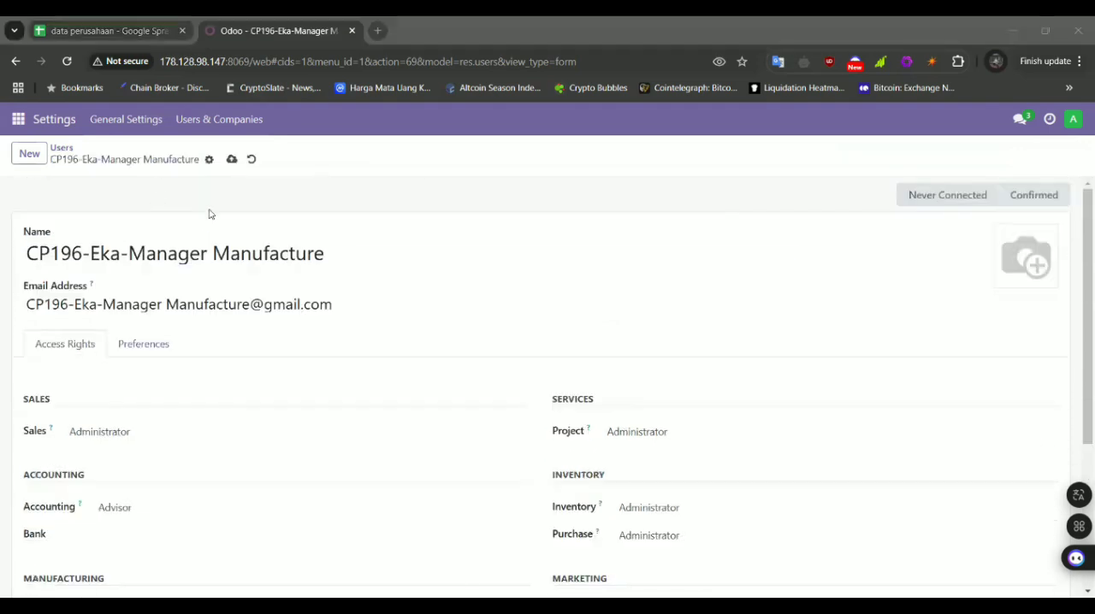
pyautogui.click(209, 161)
pyautogui.click(261, 234)
pyautogui.click(734, 319)
pyautogui.write('1')
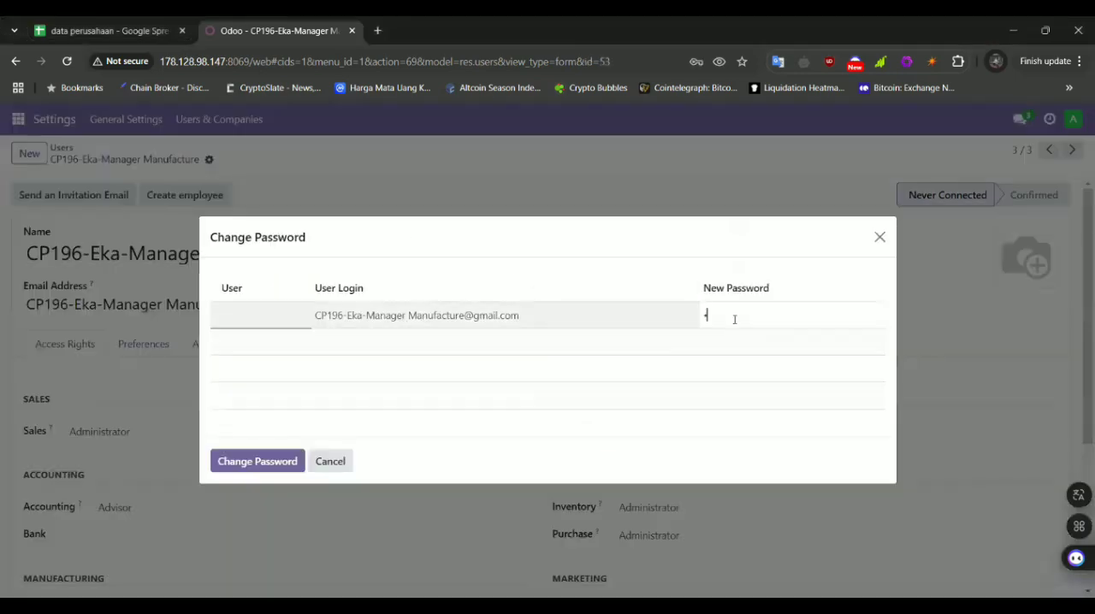
pyautogui.click(257, 461)
# Check the Manager Manufacture row in the Data User sheet and clear the user's Sales and Accounting rights in Odoo
pyautogui.scroll(-1, 263, 467)
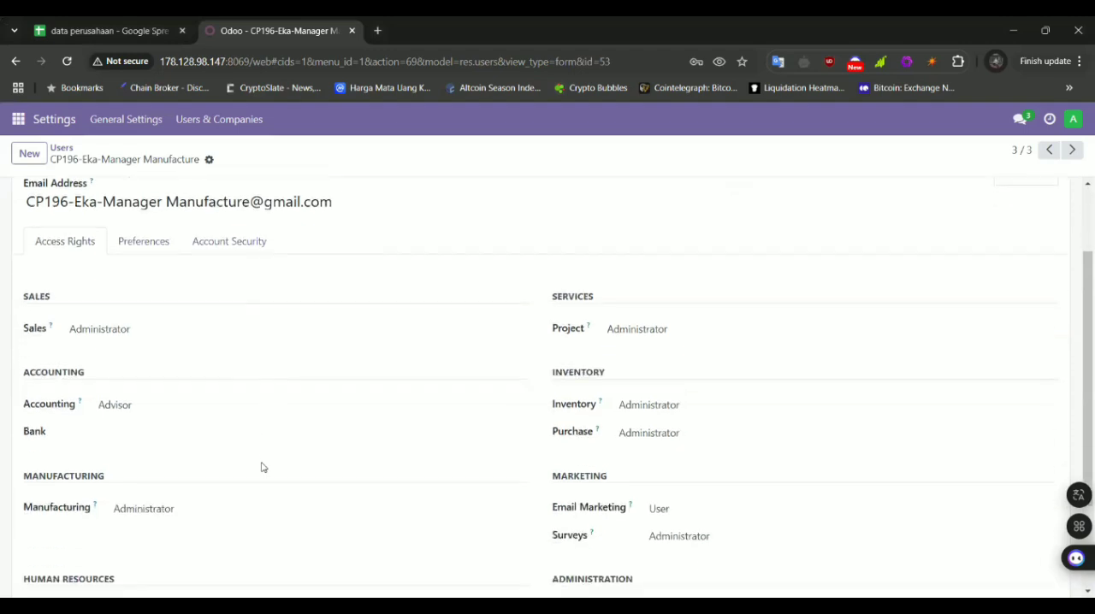
pyautogui.click(83, 30)
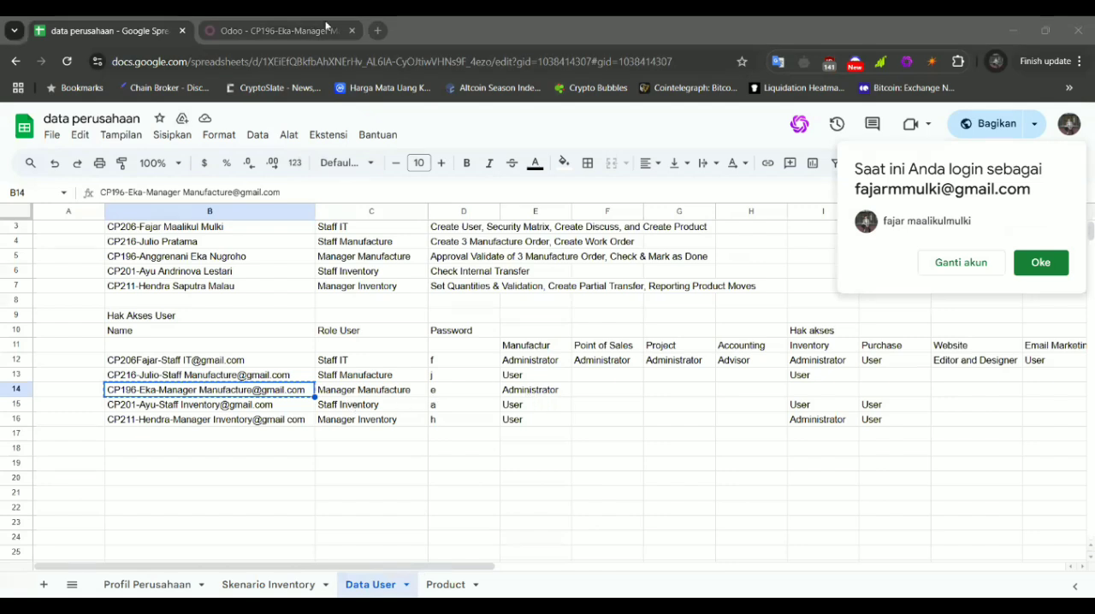
pyautogui.click(280, 21)
pyautogui.click(225, 334)
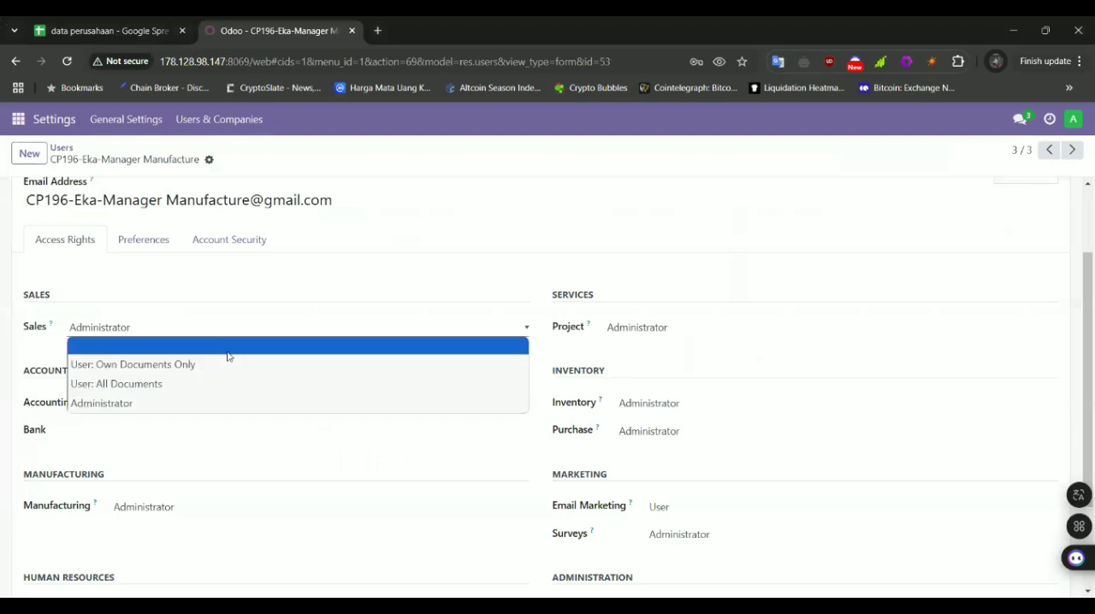
pyautogui.click(227, 344)
pyautogui.scroll(-1, 242, 427)
pyautogui.click(194, 366)
pyautogui.click(184, 386)
pyautogui.scroll(-1, 186, 476)
# Review all access columns for Manager Manufacture in the Data User sheet and clear the user's Surveys and Email Marketing rights
pyautogui.click(132, 21)
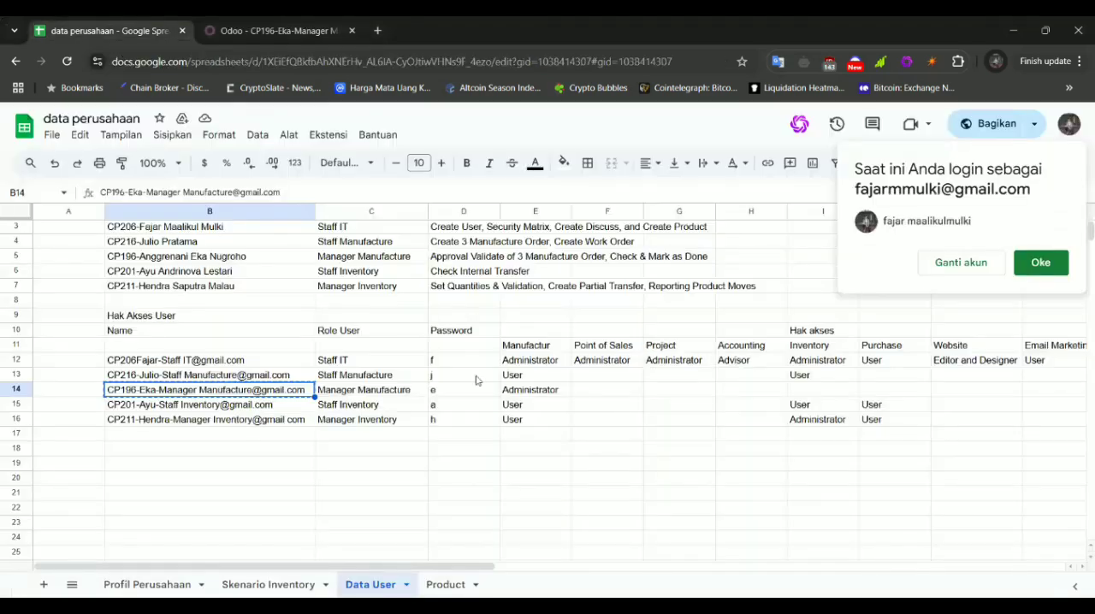
pyautogui.hscroll(6, 476, 379)
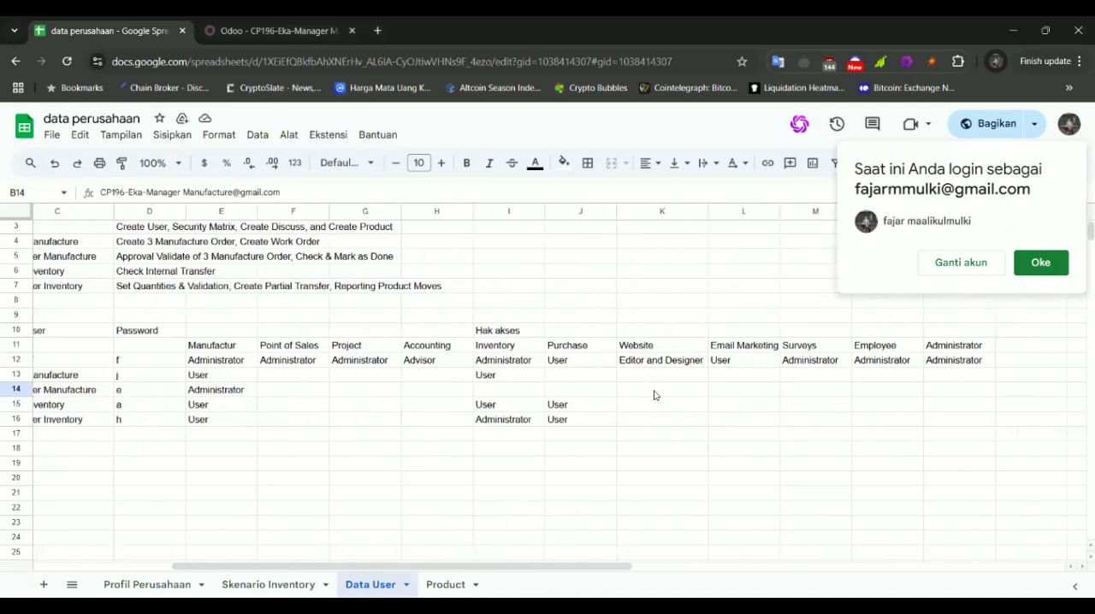
pyautogui.hscroll(-3, 655, 395)
pyautogui.click(1052, 264)
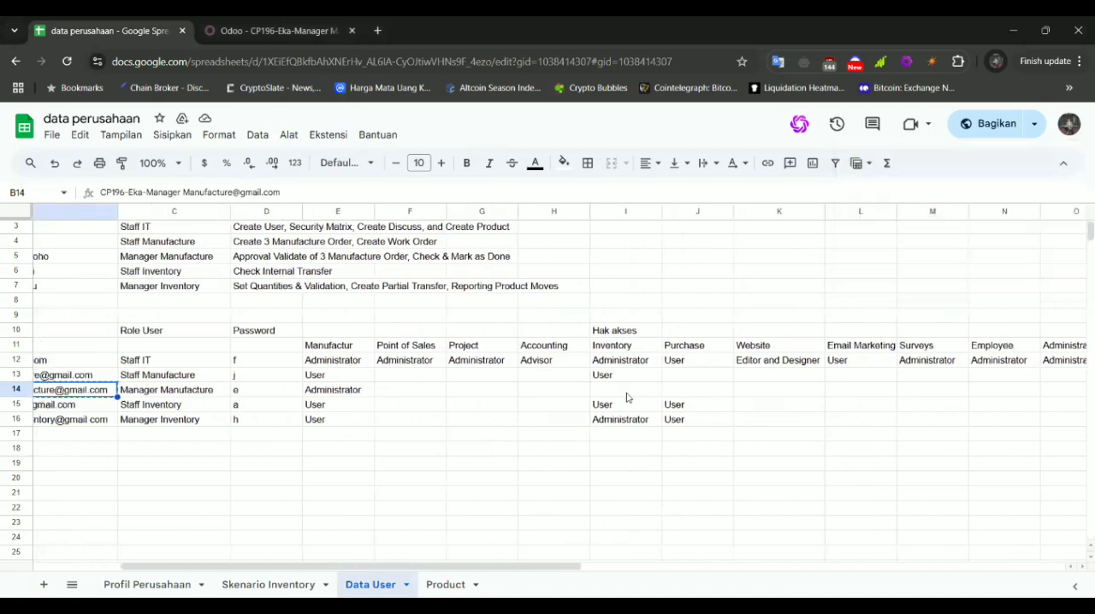
pyautogui.hscroll(-2, 272, 378)
pyautogui.click(272, 30)
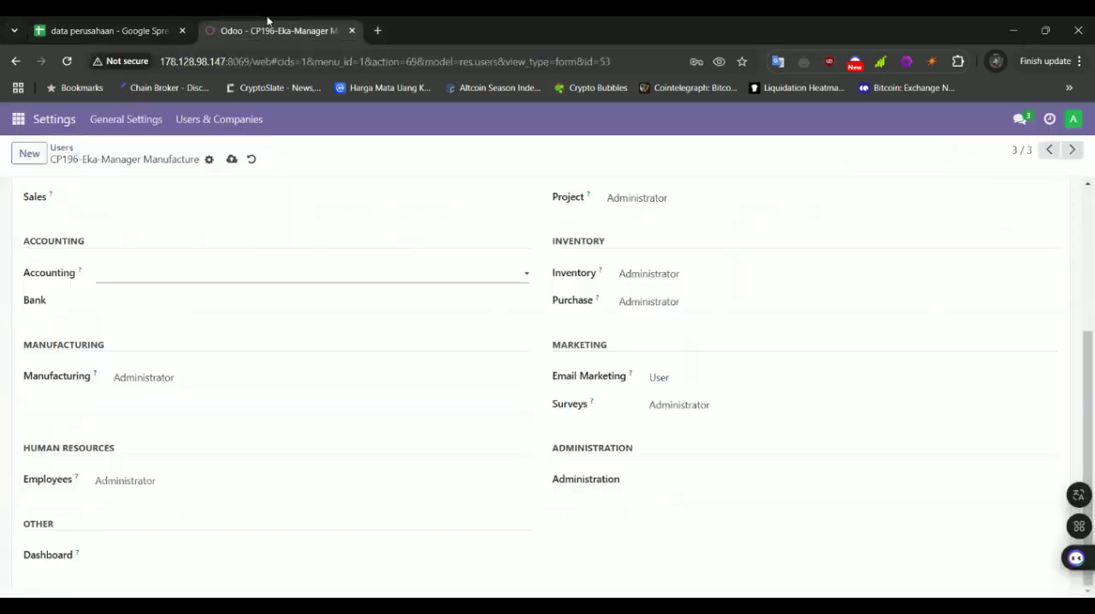
pyautogui.click(702, 406)
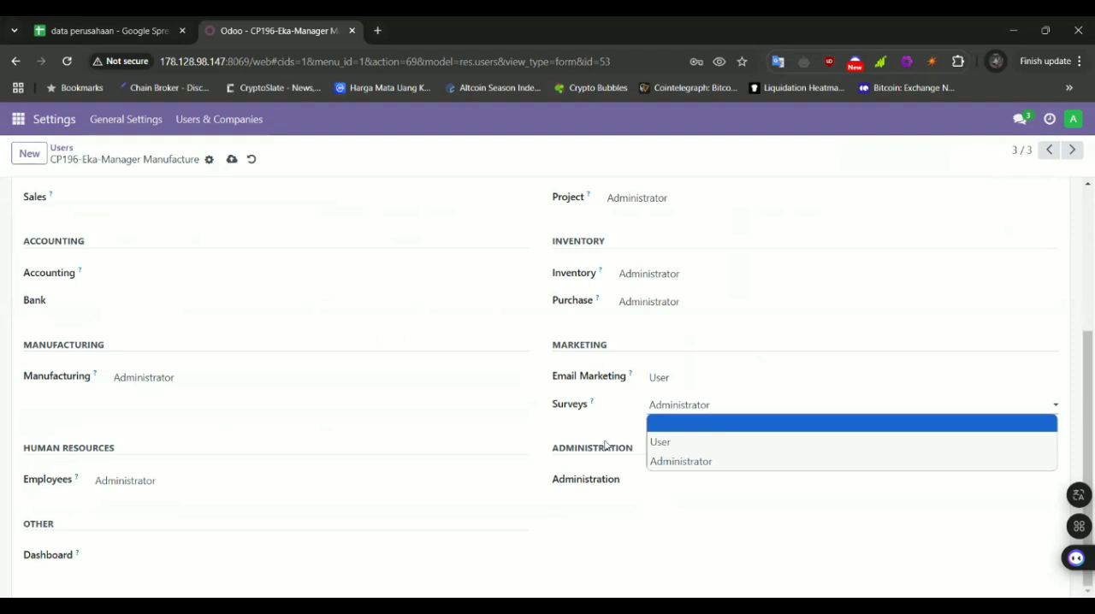
pyautogui.click(650, 423)
pyautogui.click(666, 392)
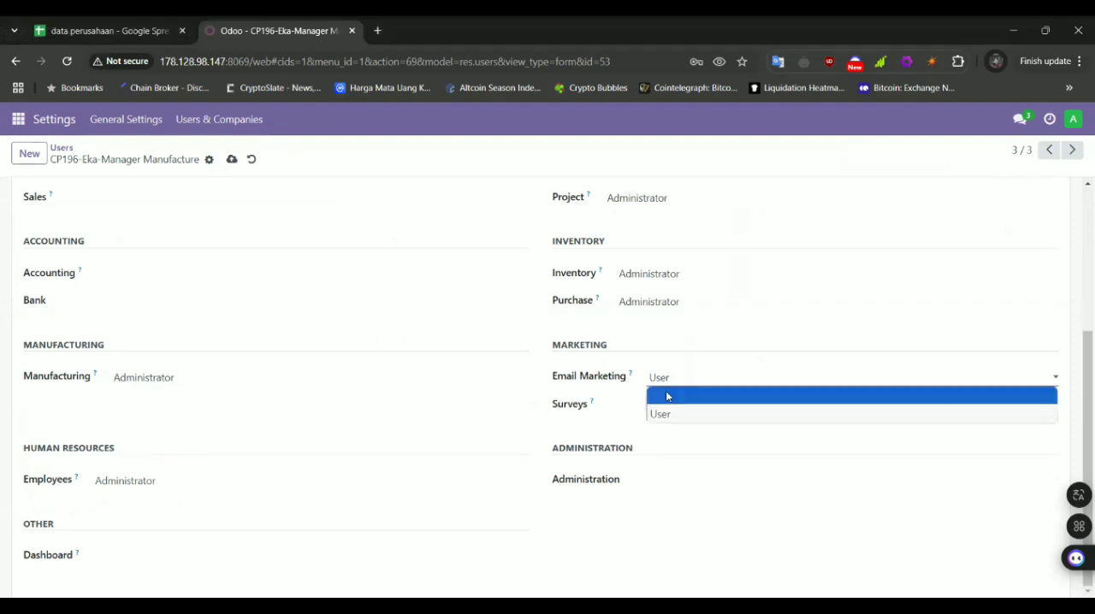
pyautogui.click(666, 390)
# Clear the Manager Manufacture user's Purchase and Inventory rights
pyautogui.click(647, 303)
pyautogui.click(648, 321)
pyautogui.click(647, 274)
pyautogui.click(647, 292)
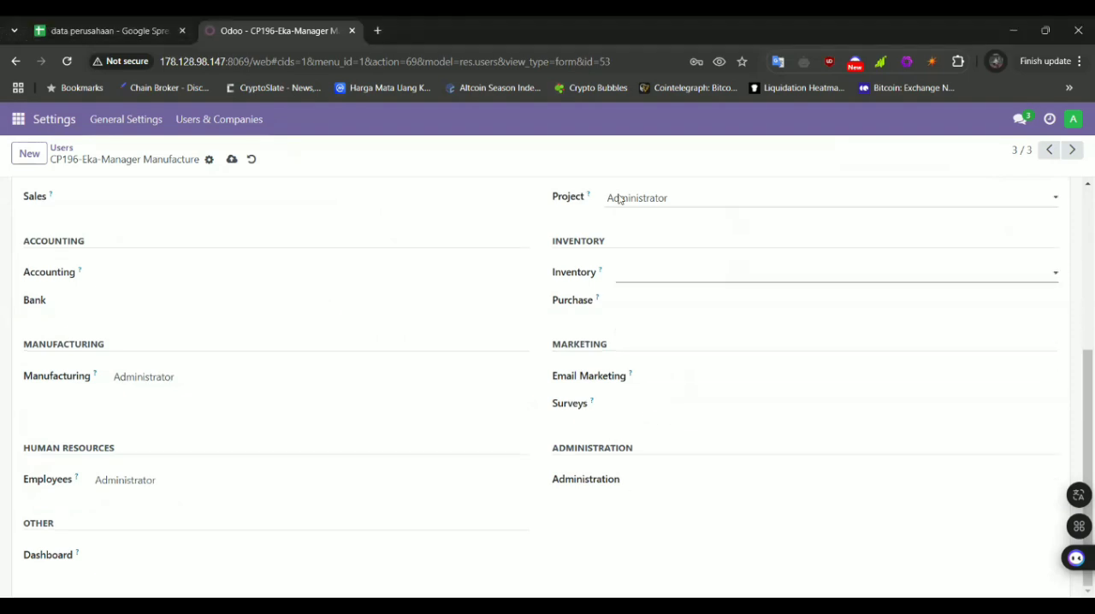
# Clear the Manager Manufacture user's Project and Employees rights by choosing the blank option for each
pyautogui.click(624, 198)
pyautogui.click(624, 217)
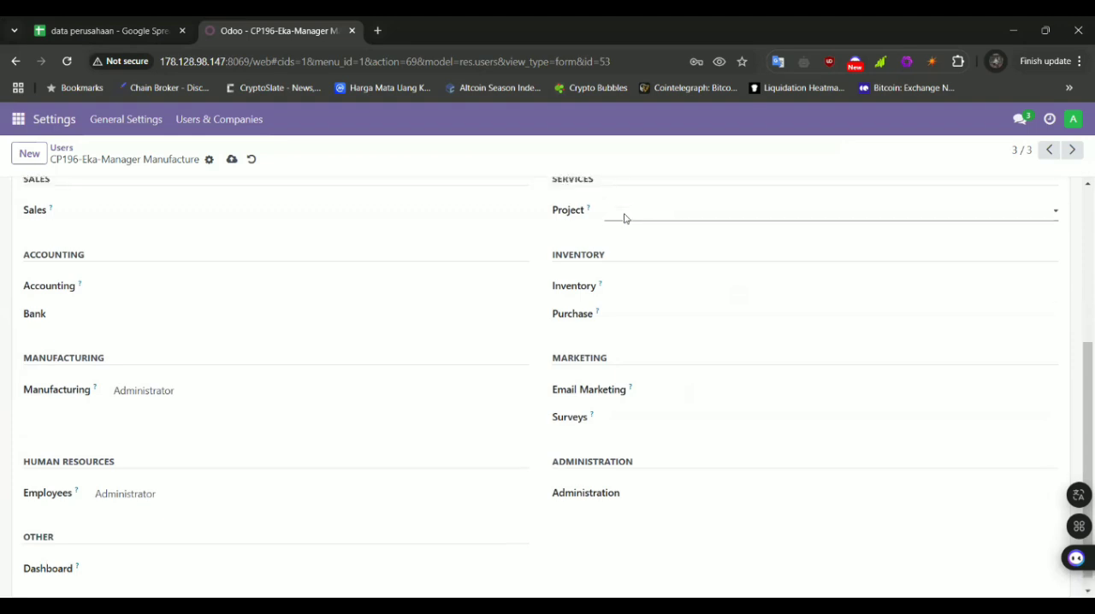
pyautogui.click(240, 481)
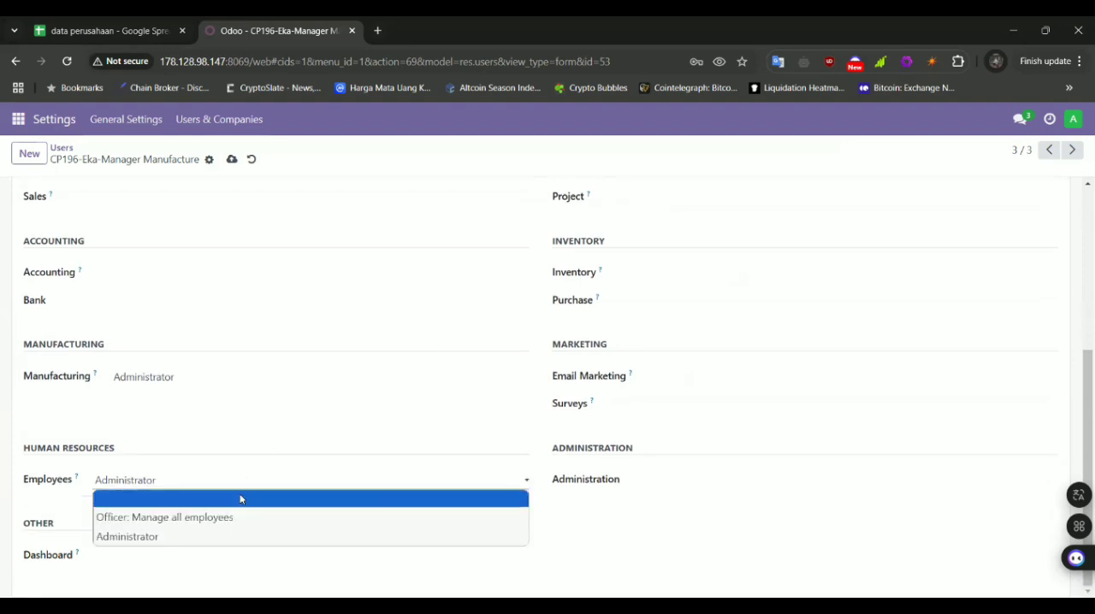
pyautogui.click(240, 500)
pyautogui.scroll(4, 240, 499)
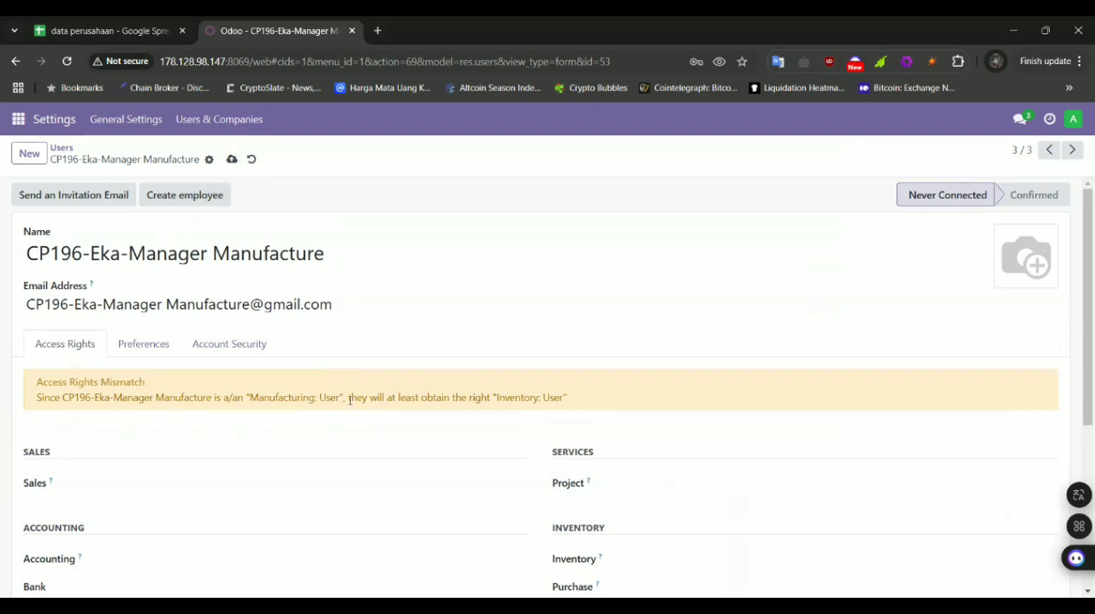
# Review the access rights mismatch notice and set the Manager Manufacture user's Inventory right to User
pyautogui.scroll(-3, 295, 275)
pyautogui.scroll(-2, 293, 272)
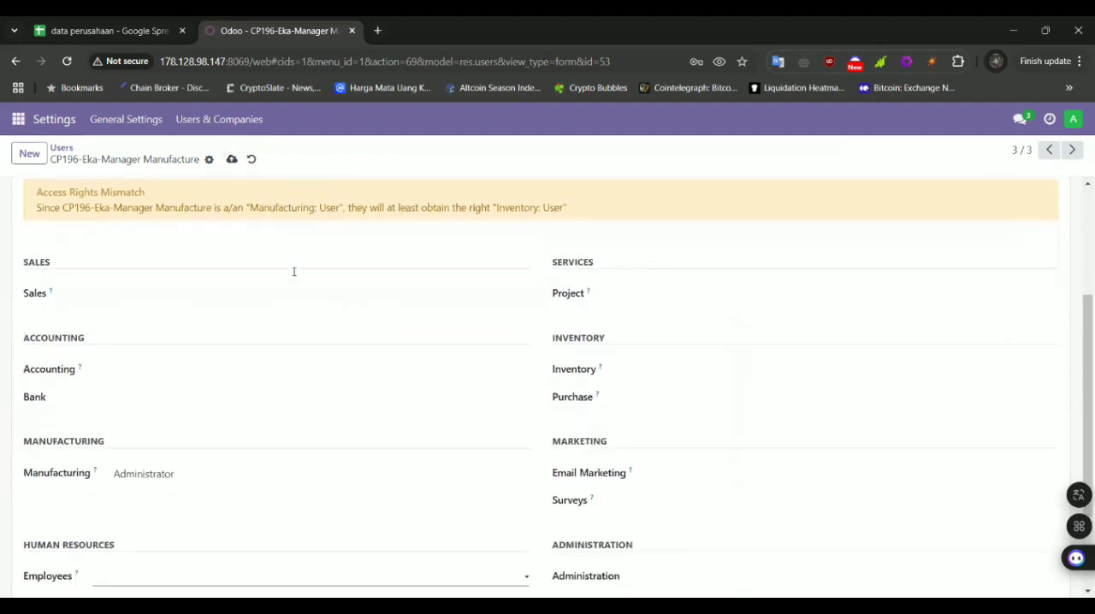
pyautogui.scroll(1, 294, 272)
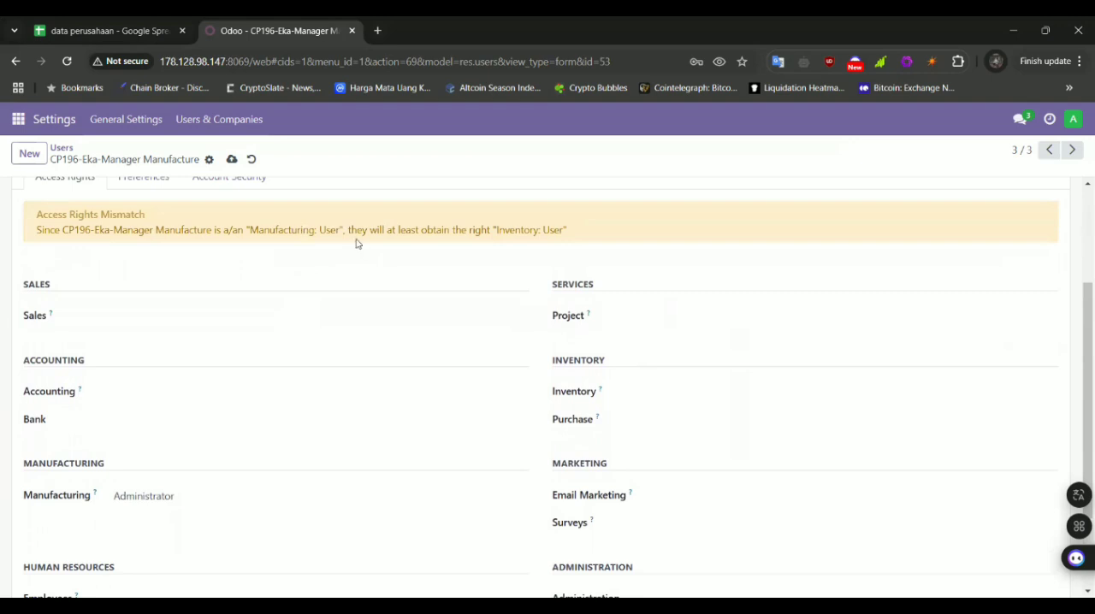
pyautogui.scroll(-3, 478, 249)
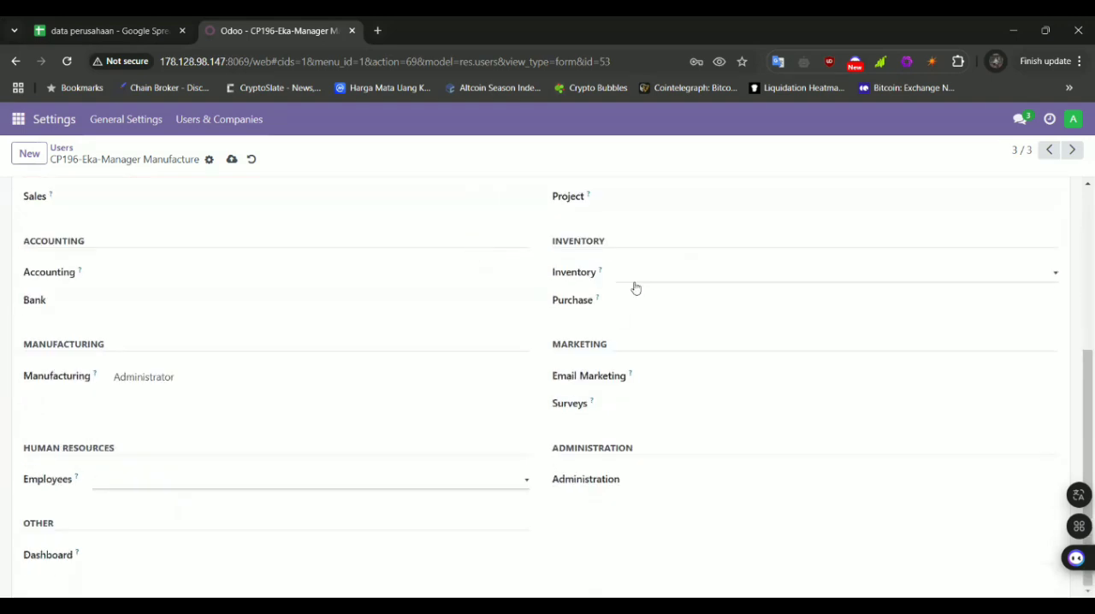
pyautogui.click(635, 283)
pyautogui.click(643, 311)
pyautogui.scroll(3, 643, 311)
pyautogui.scroll(-3, 642, 311)
pyautogui.scroll(3, 643, 310)
# Try Administrator for the Manager Manufacture user's Inventory right, set it back to User and save the record
pyautogui.click(642, 420)
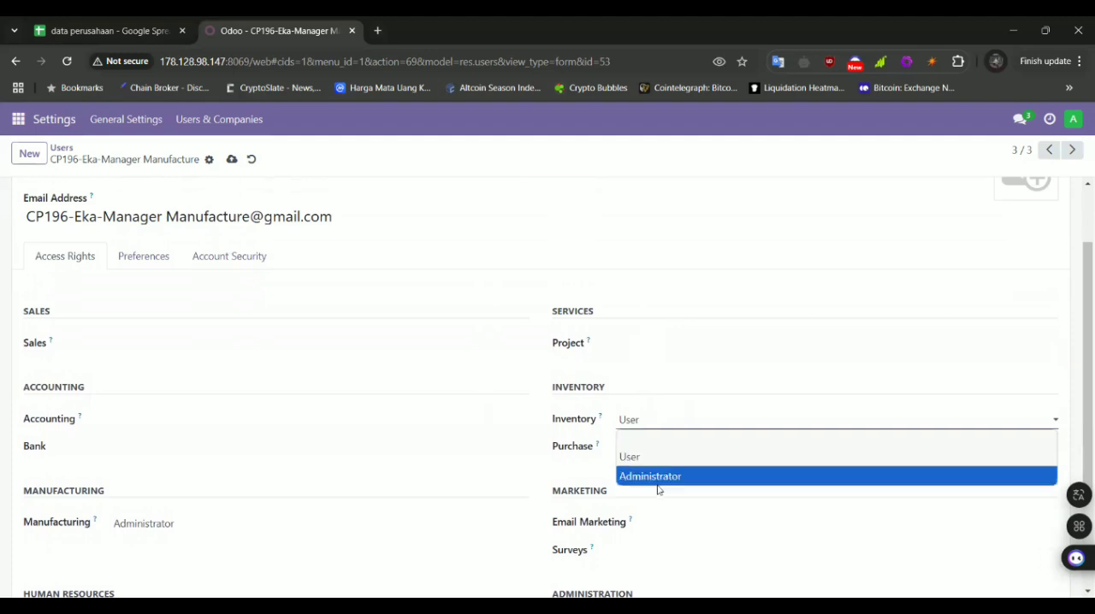
pyautogui.click(657, 481)
pyautogui.click(638, 424)
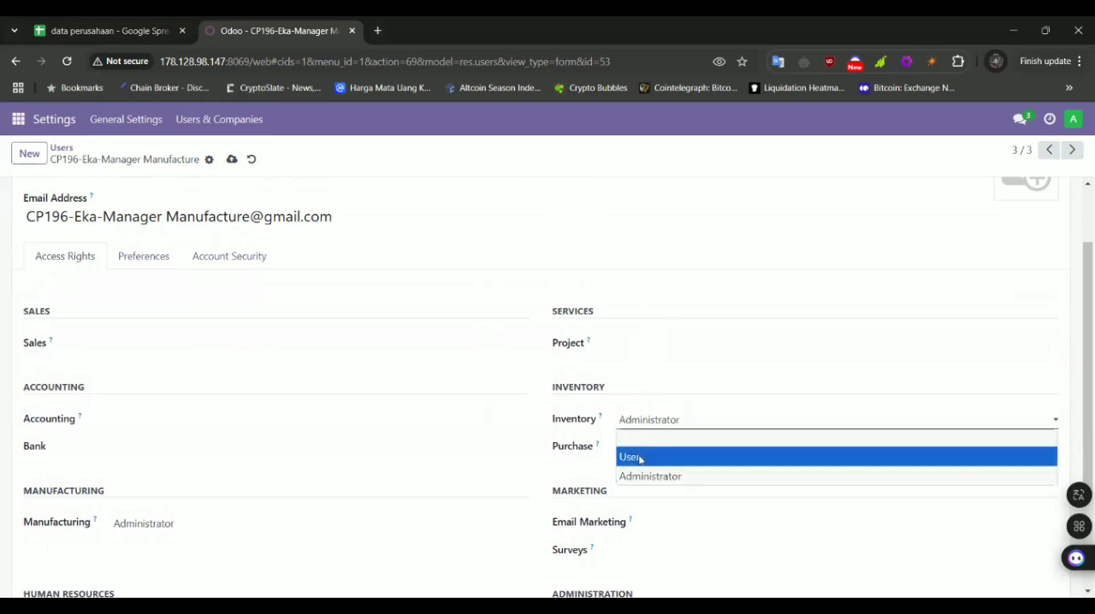
pyautogui.scroll(2, 511, 400)
pyautogui.scroll(-1, 382, 326)
pyautogui.click(630, 463)
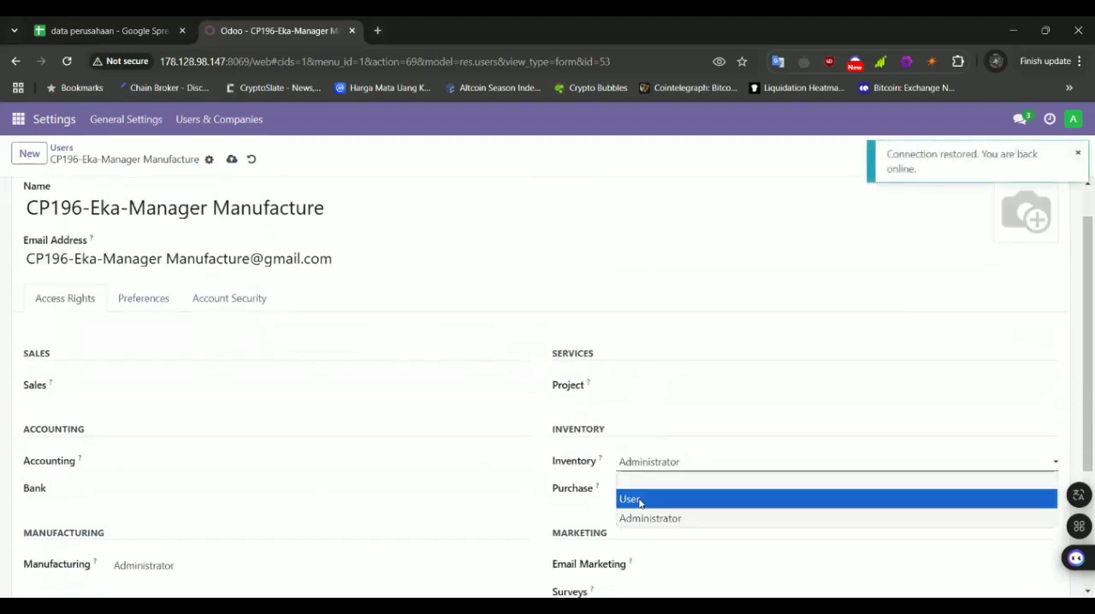
pyautogui.click(639, 500)
pyautogui.click(231, 160)
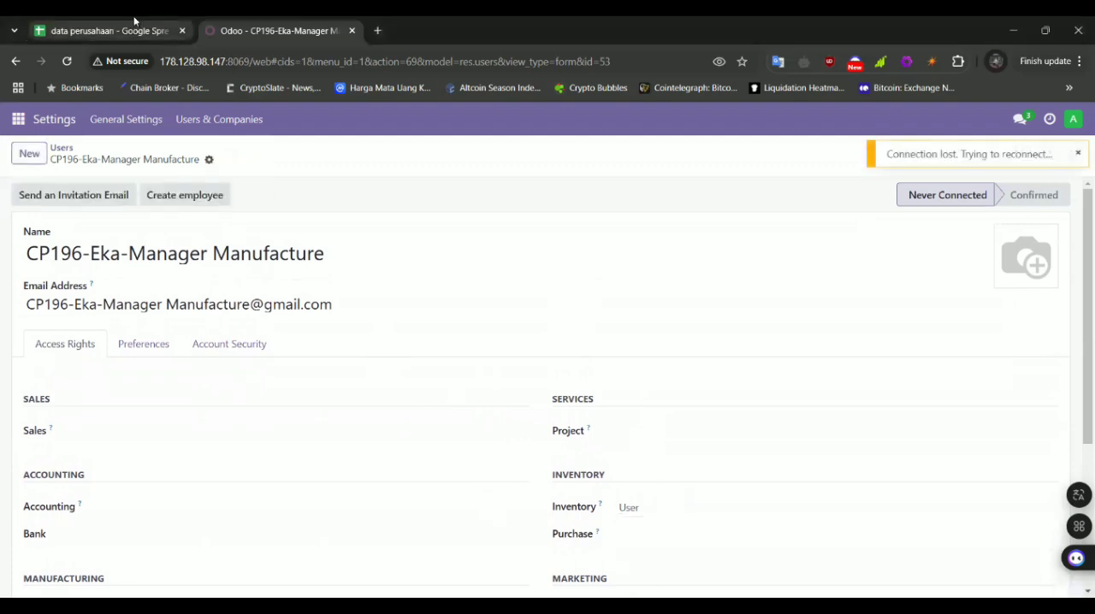
# Start a new Odoo user and copy the Staff Inventory login from cell B15 of the Data User sheet into the email address
pyautogui.click(23, 159)
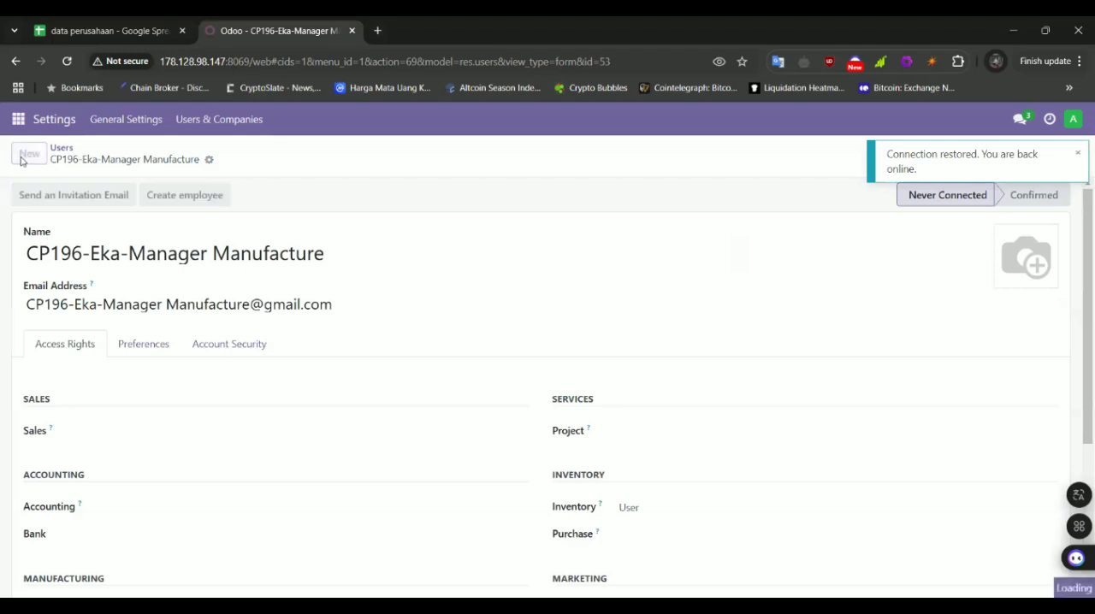
pyautogui.click(129, 26)
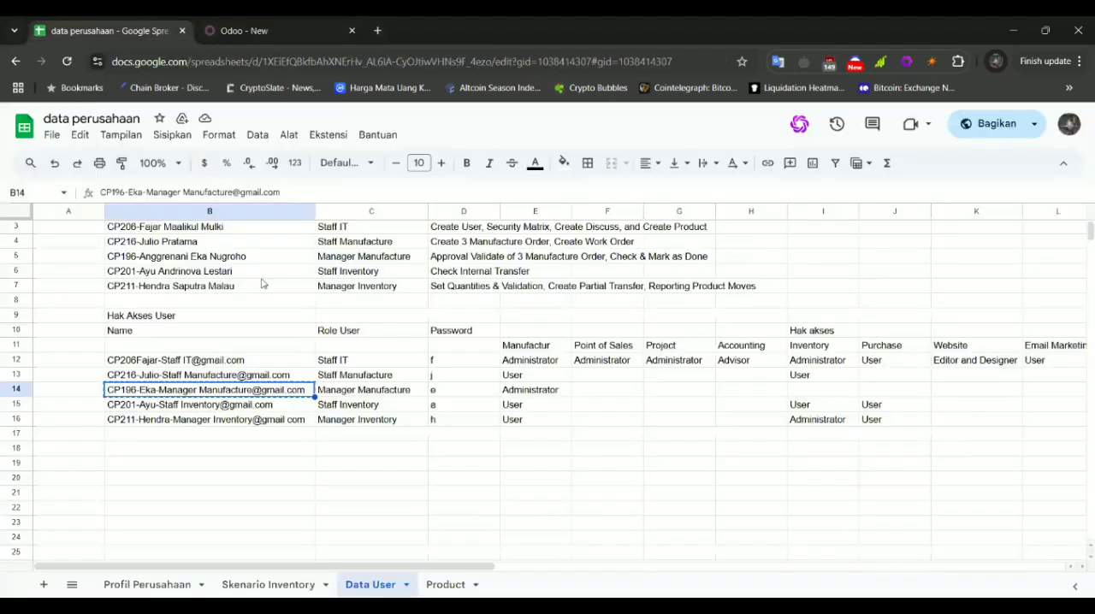
pyautogui.click(234, 408)
pyautogui.hotkey('ctrl', 'c')
pyautogui.click(243, 30)
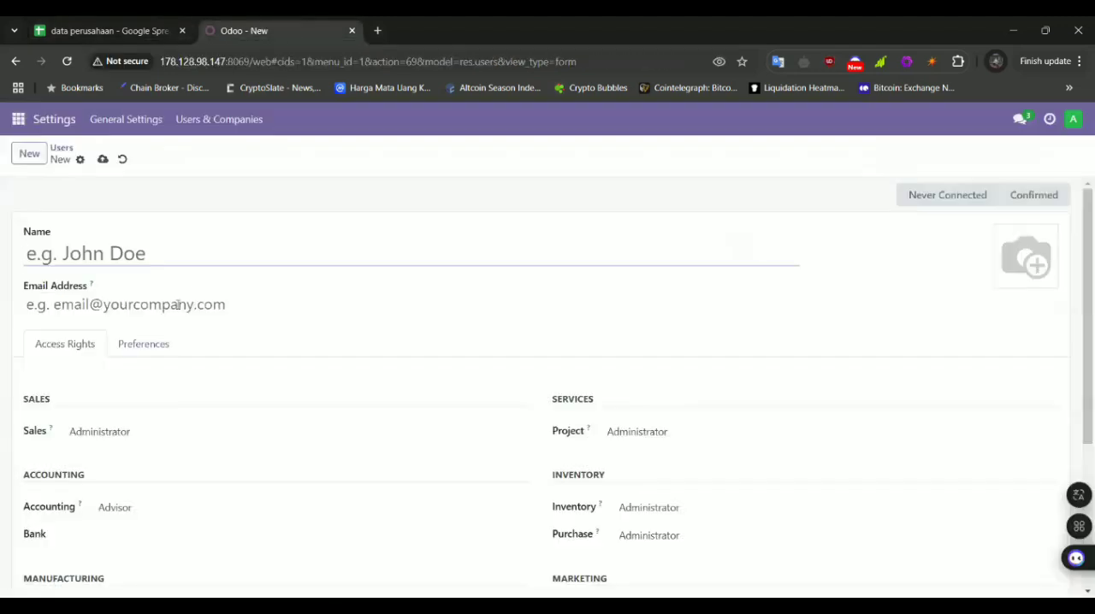
pyautogui.click(26, 304)
pyautogui.hotkey('ctrl', 'v')
# Copy the part of the Staff Inventory login before the @ sign into the user's name
pyautogui.moveTo(26, 304); pyautogui.dragTo(201, 304)
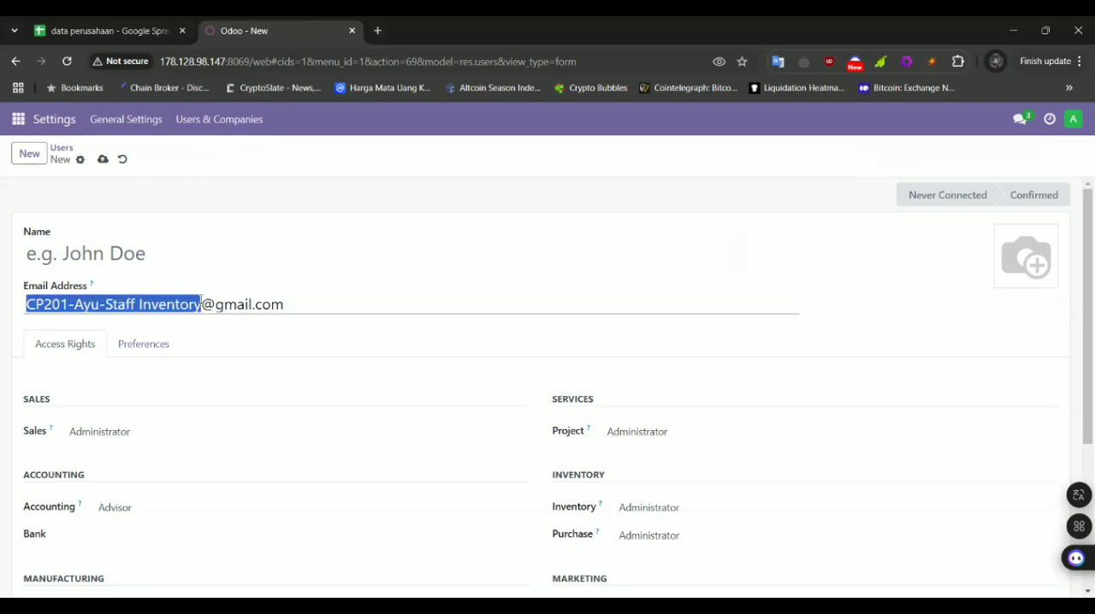
pyautogui.hotkey('ctrl', 'c')
pyautogui.click(179, 251)
pyautogui.hotkey('ctrl', 'v')
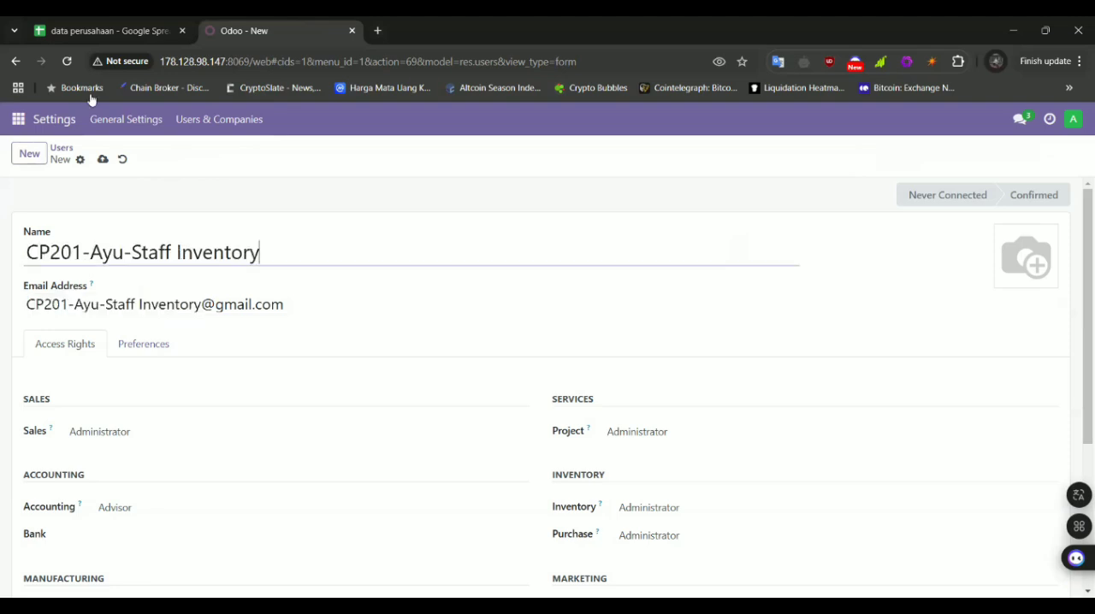
# Check the Staff Inventory row in the Data User sheet and clear the user's Sales and Accounting rights in Odoo
pyautogui.click(49, 22)
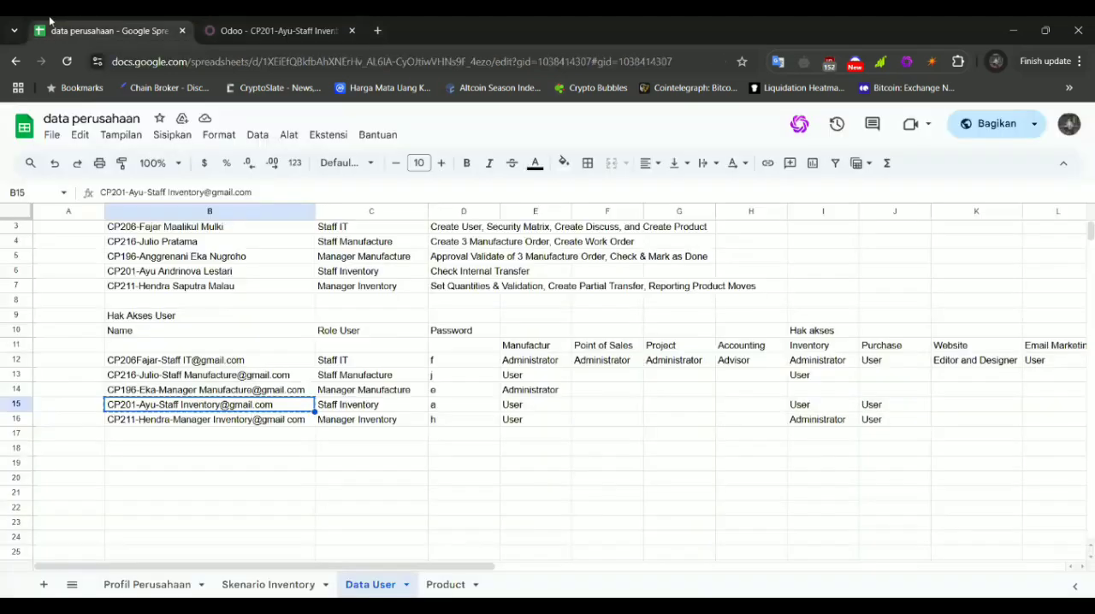
pyautogui.click(239, 26)
pyautogui.scroll(-2, 242, 373)
pyautogui.click(144, 263)
pyautogui.click(154, 283)
pyautogui.click(166, 342)
pyautogui.click(171, 356)
# Set the Staff Inventory user's Manufacturing right to User and clear the Employees right
pyautogui.click(177, 440)
pyautogui.click(179, 477)
pyautogui.scroll(-1, 179, 476)
pyautogui.click(179, 479)
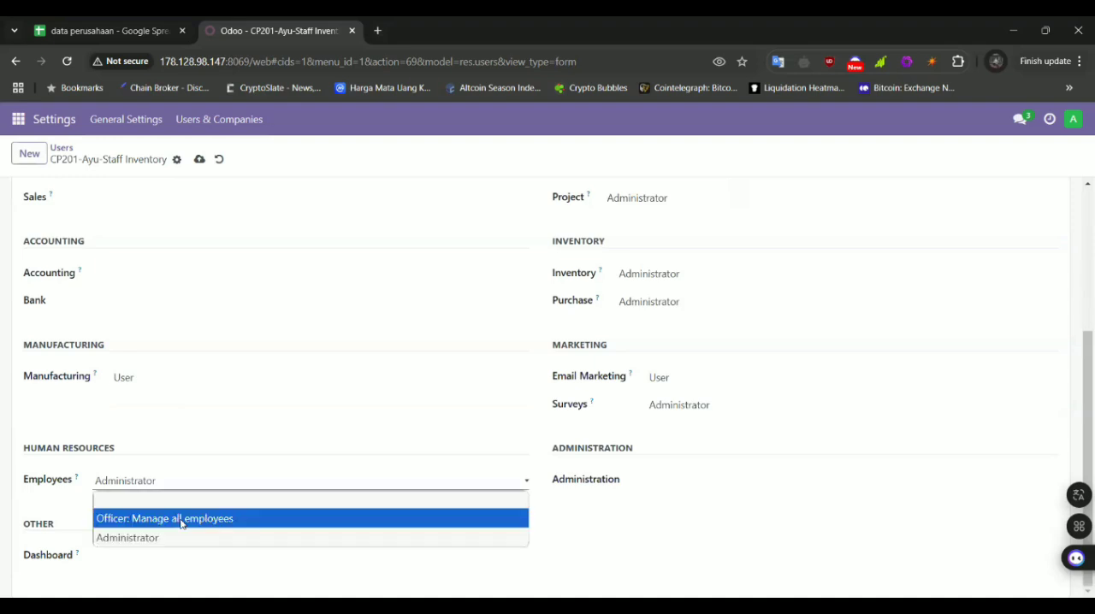
pyautogui.click(180, 501)
# Set the Staff Inventory user's Inventory right to User and choose the blank option for Purchase
pyautogui.click(655, 273)
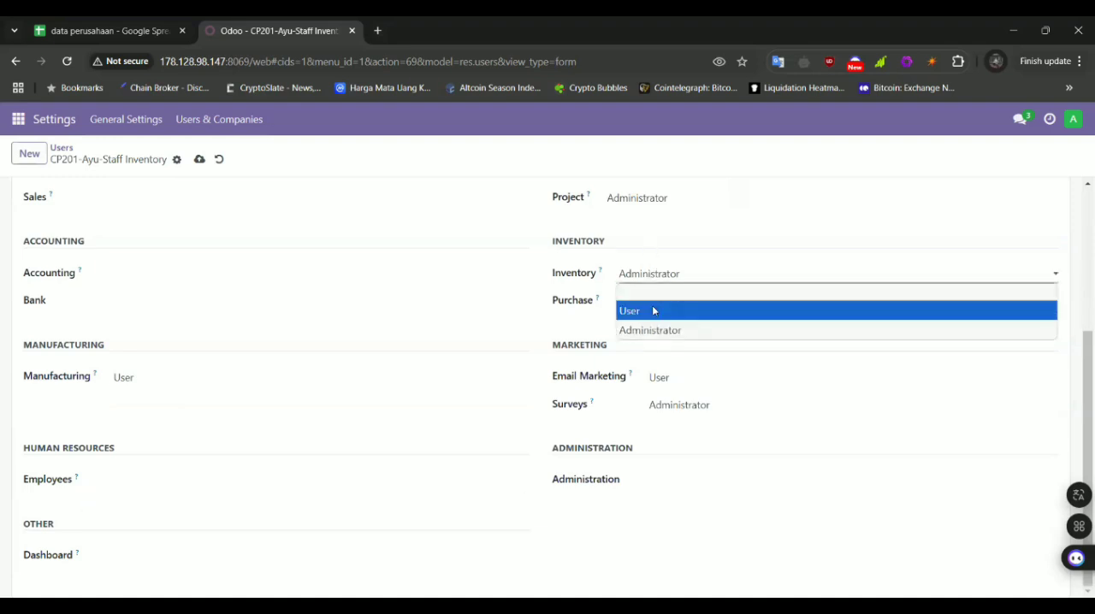
pyautogui.click(655, 312)
pyautogui.click(685, 301)
pyautogui.click(684, 318)
# Clear the Staff Inventory user's Email Marketing, Surveys and Project rights
pyautogui.click(682, 379)
pyautogui.click(689, 395)
pyautogui.click(689, 406)
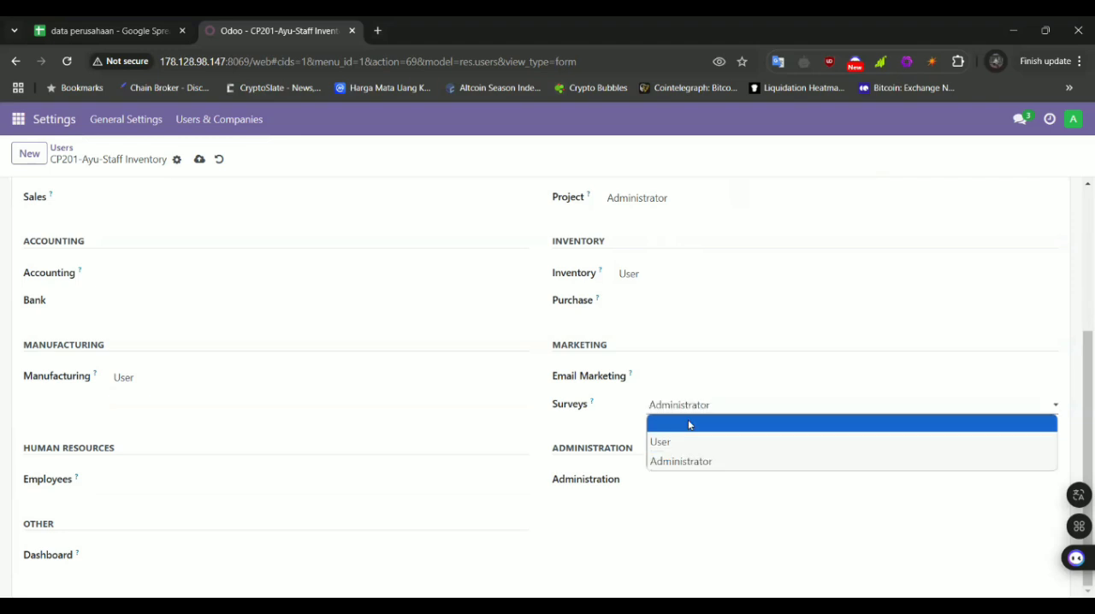
pyautogui.click(689, 420)
pyautogui.scroll(2, 655, 313)
pyautogui.click(655, 300)
pyautogui.click(653, 319)
# Check all access columns for Staff Inventory in the Data User sheet and set the user's Purchase right to User
pyautogui.click(85, 24)
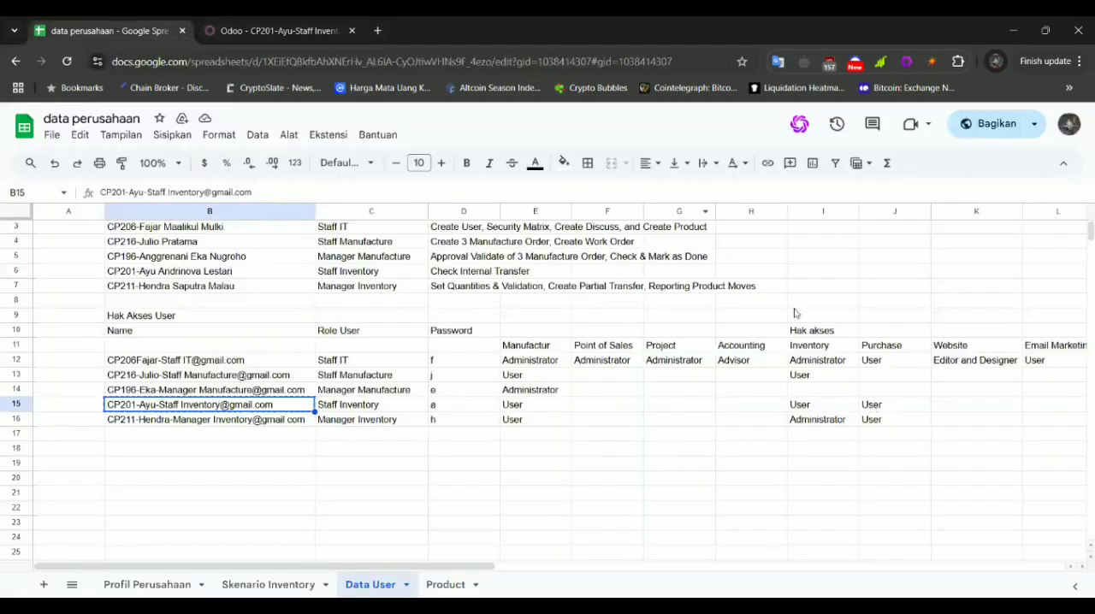
pyautogui.hscroll(5, 793, 313)
pyautogui.hscroll(-5, 794, 313)
pyautogui.click(325, 24)
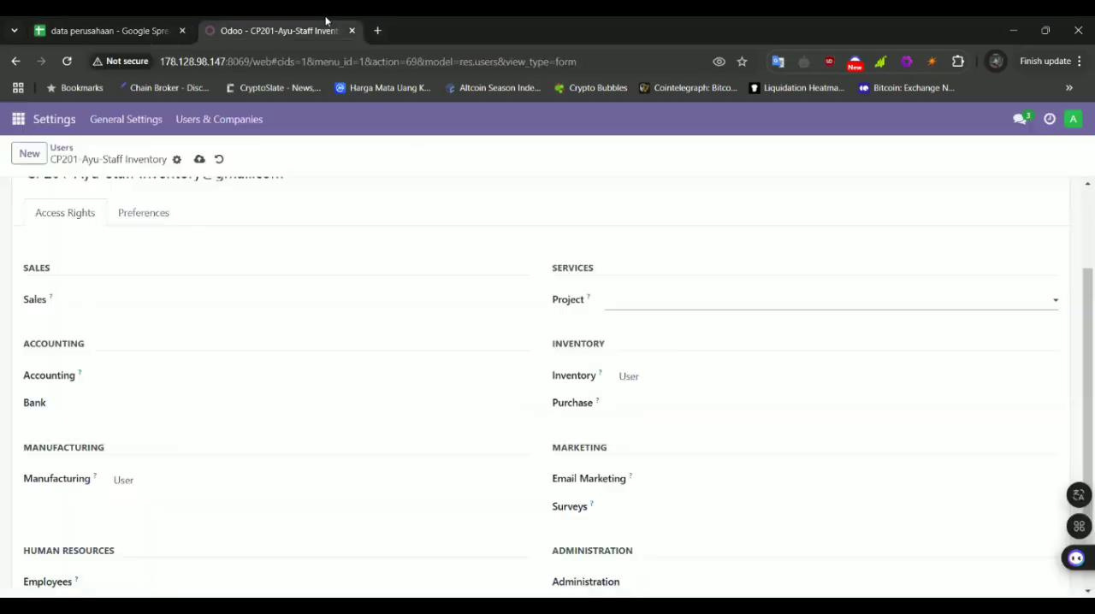
pyautogui.scroll(-1, 539, 386)
pyautogui.click(672, 300)
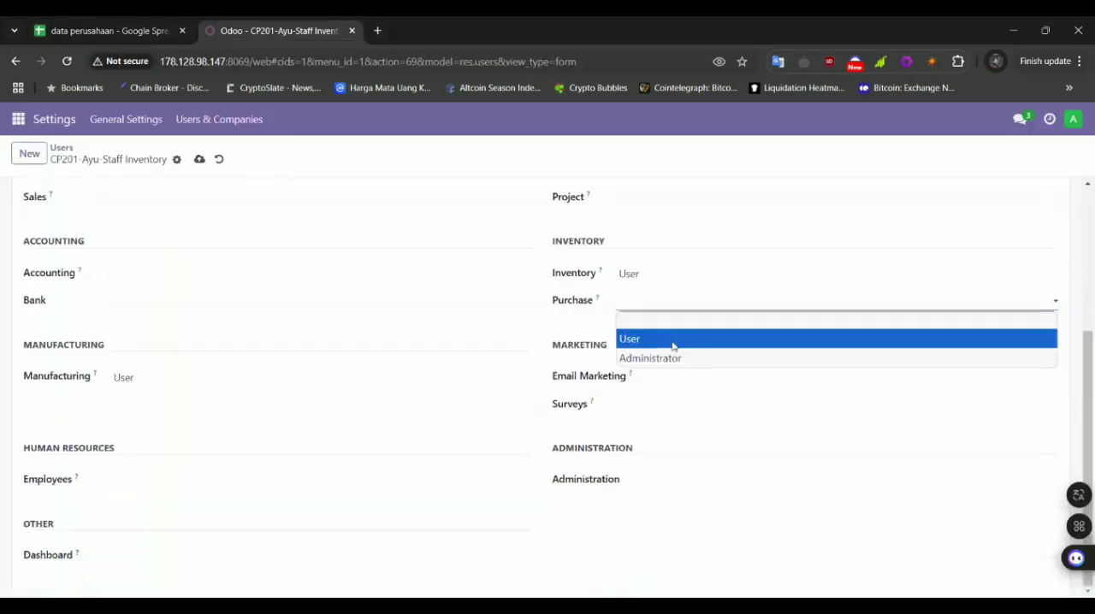
pyautogui.click(672, 338)
# Change the Staff Inventory user's account password, then review the saved access rights
pyautogui.scroll(3, 486, 340)
pyautogui.click(176, 159)
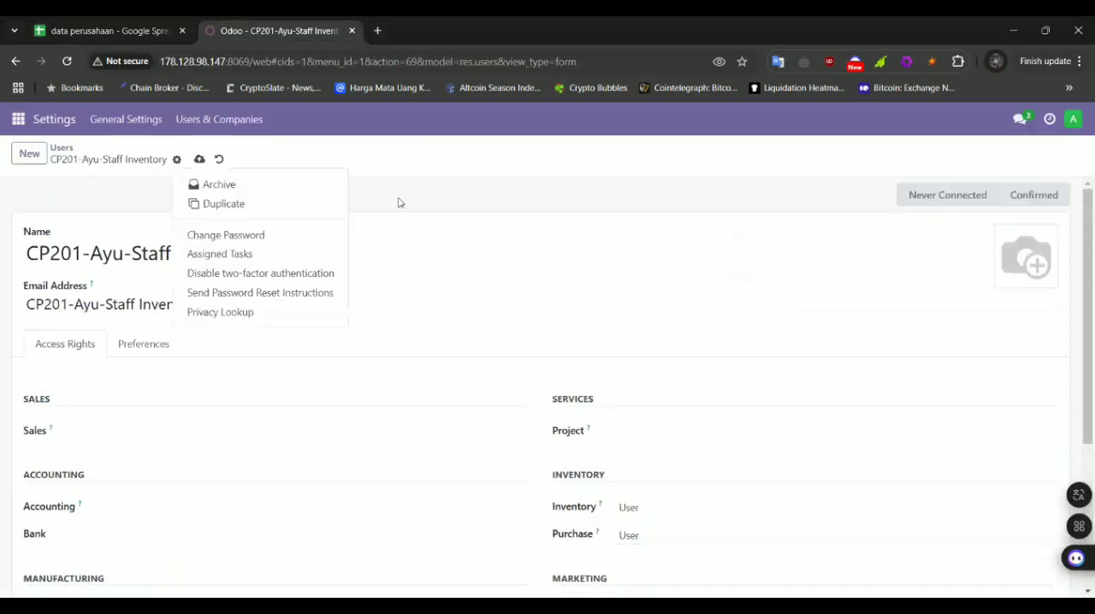
pyautogui.click(286, 237)
pyautogui.click(690, 318)
pyautogui.click(258, 461)
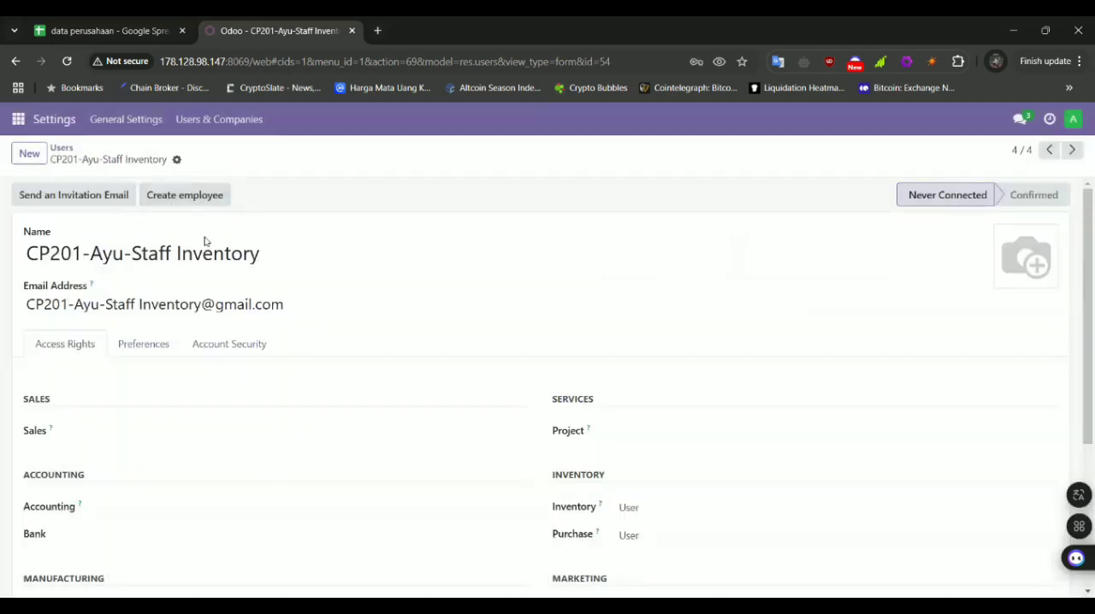
pyautogui.scroll(-3, 205, 242)
pyautogui.scroll(1, 204, 242)
pyautogui.scroll(-1, 204, 242)
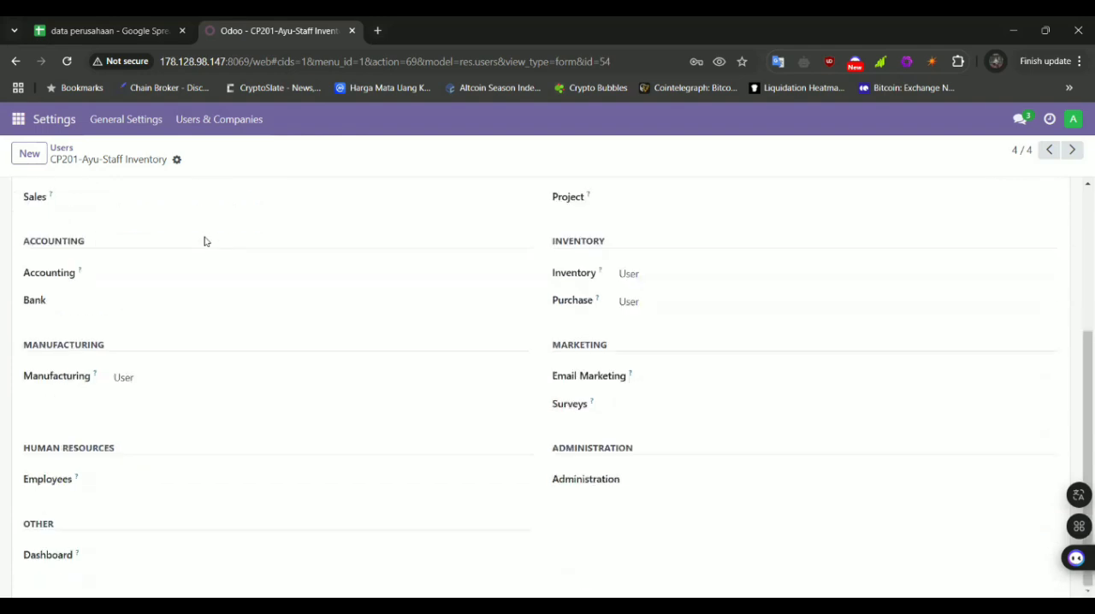
pyautogui.scroll(3, 204, 242)
# Start another new user and copy the Manager Inventory login from cell B16 of the Data User sheet into the email address
pyautogui.click(30, 154)
pyautogui.click(80, 21)
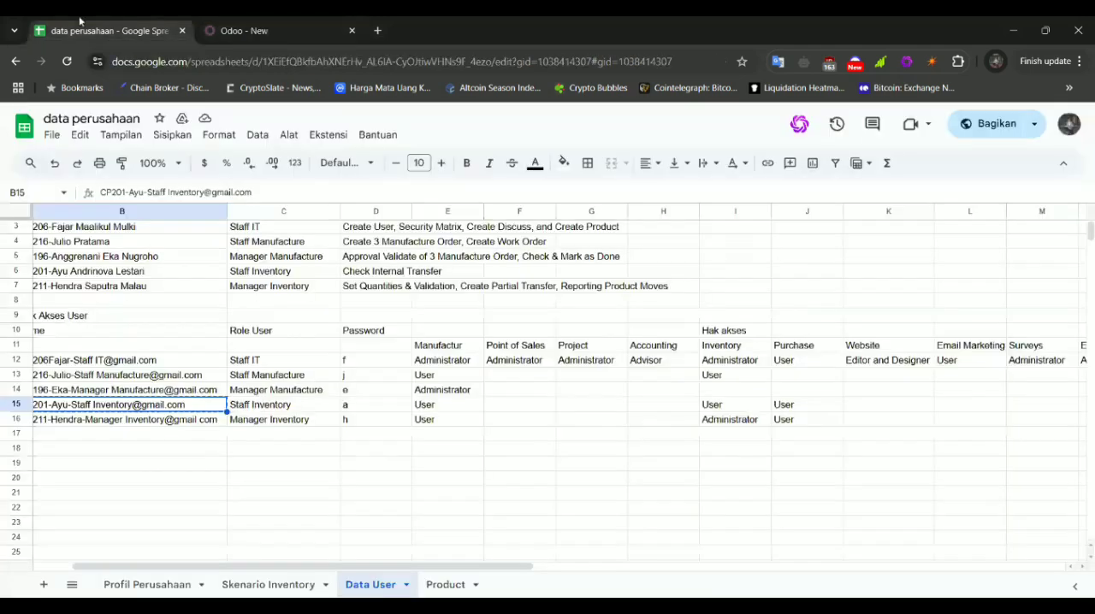
pyautogui.hotkey('ctrl', 'c')
pyautogui.click(100, 425)
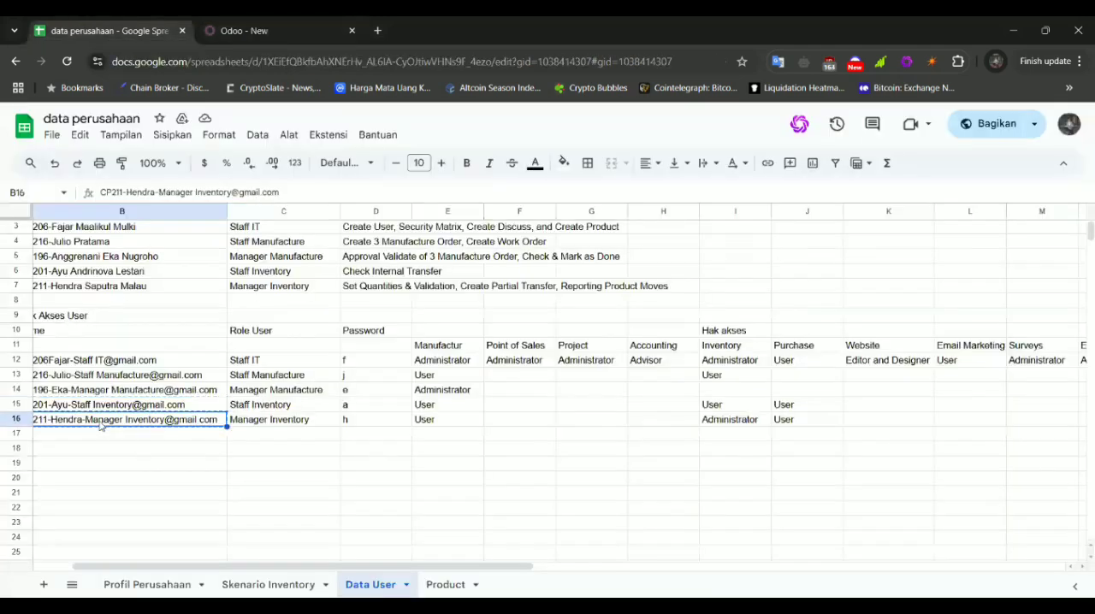
pyautogui.click(285, 27)
pyautogui.click(188, 302)
pyautogui.hotkey('ctrl', 'v')
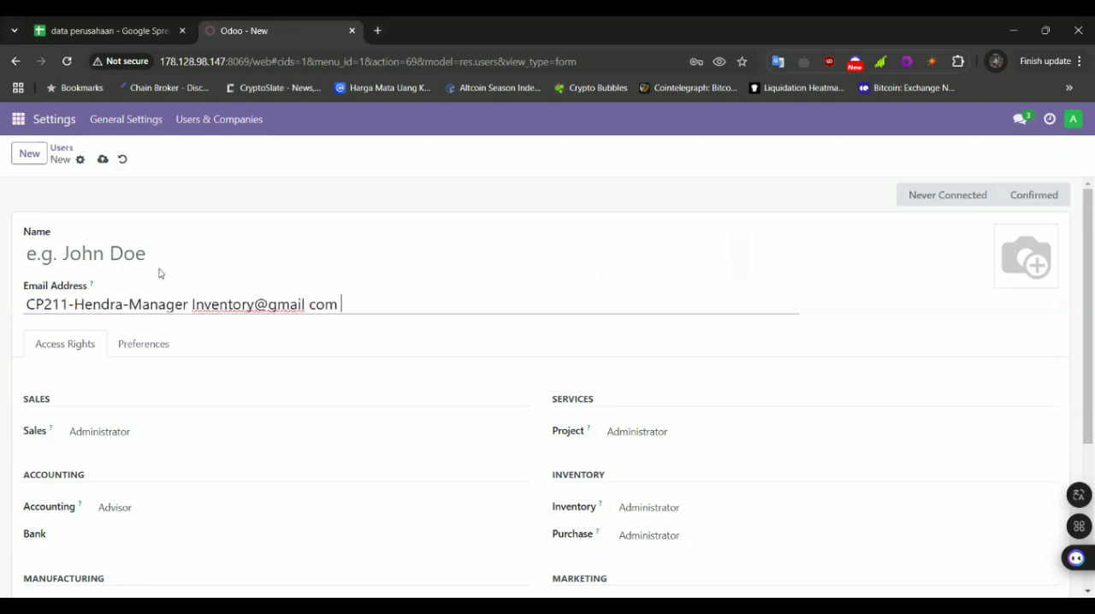
# Paste the Manager Inventory login into the user's name and delete the part from the @ sign onward
pyautogui.click(197, 253)
pyautogui.hotkey('ctrl', 'v')
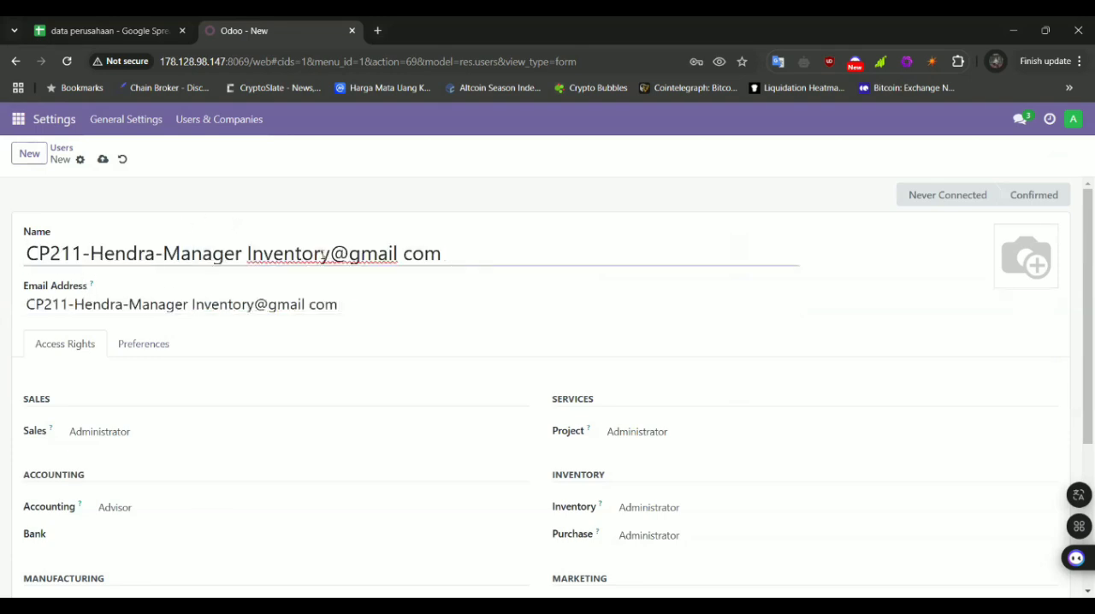
pyautogui.moveTo(330, 256); pyautogui.dragTo(447, 260)
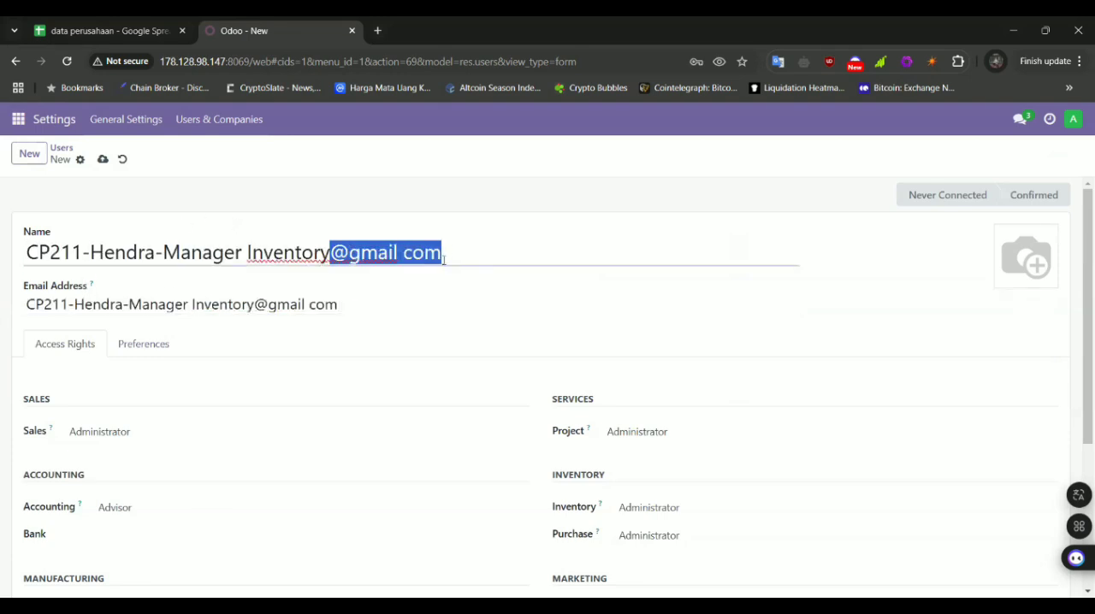
pyautogui.press('BackSpace')
# Correct the Manager Inventory user's email address in Odoo by replacing the space before "com" with a dot
pyautogui.click(73, 22)
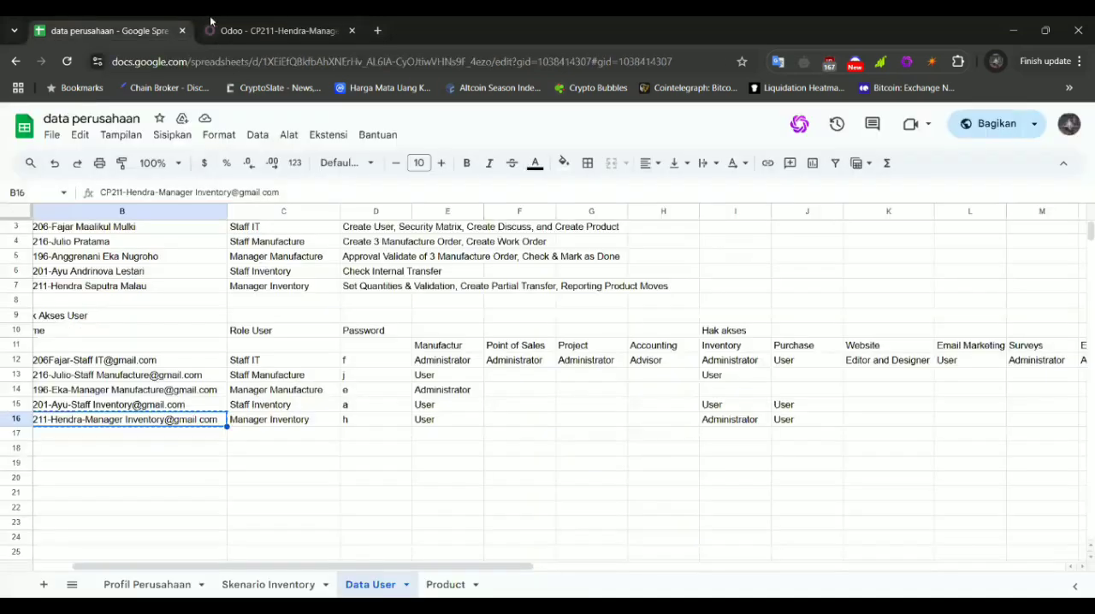
pyautogui.click(229, 22)
pyautogui.click(310, 305)
pyautogui.press('BackSpace')
pyautogui.write('.')
# Replace the space before "com" with a dot in the Manager Inventory login in cell B16 of the Data User sheet
pyautogui.click(103, 31)
pyautogui.doubleClick(200, 420)
pyautogui.click(209, 419)
pyautogui.press('BackSpace')
pyautogui.write('.')
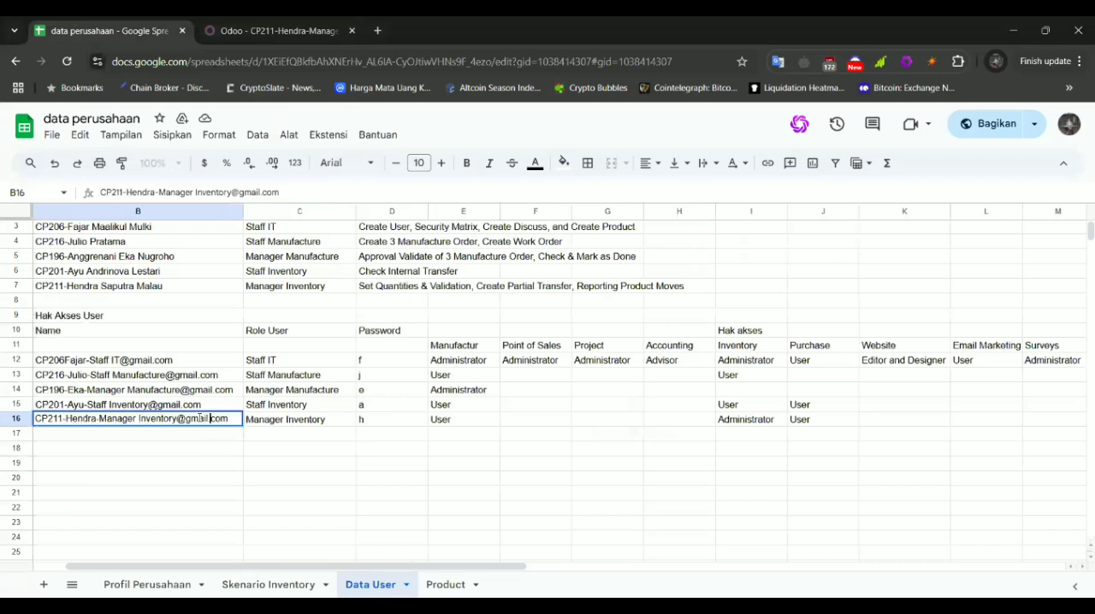
# Review all access columns for Manager Inventory in the Data User sheet and clear the user's Sales and Accounting rights in Odoo
pyautogui.click(291, 24)
pyautogui.scroll(-3, 224, 369)
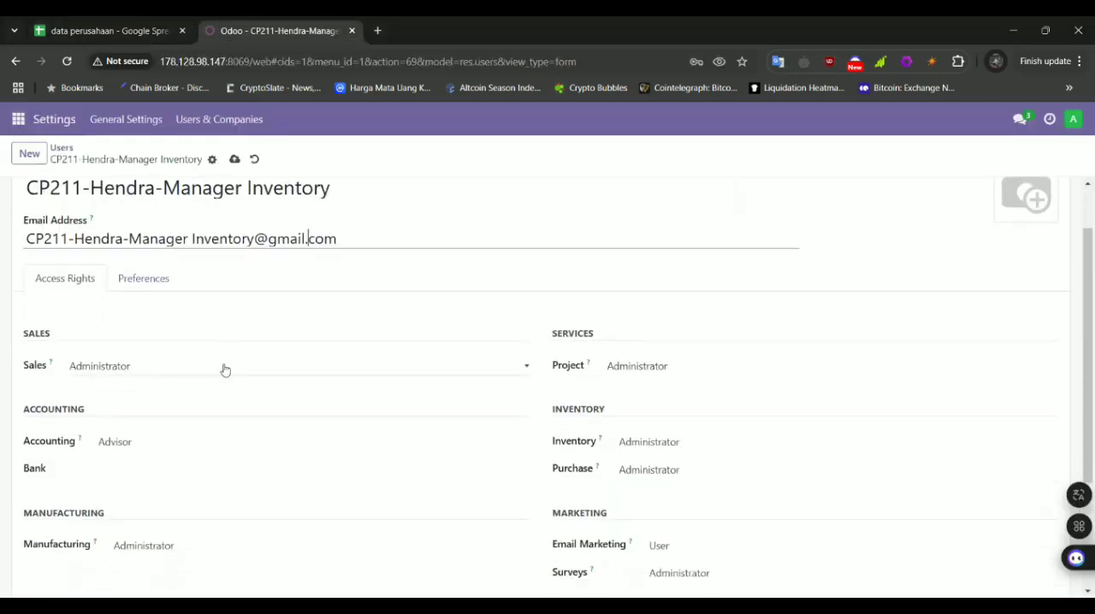
pyautogui.scroll(1, 224, 368)
pyautogui.click(109, 30)
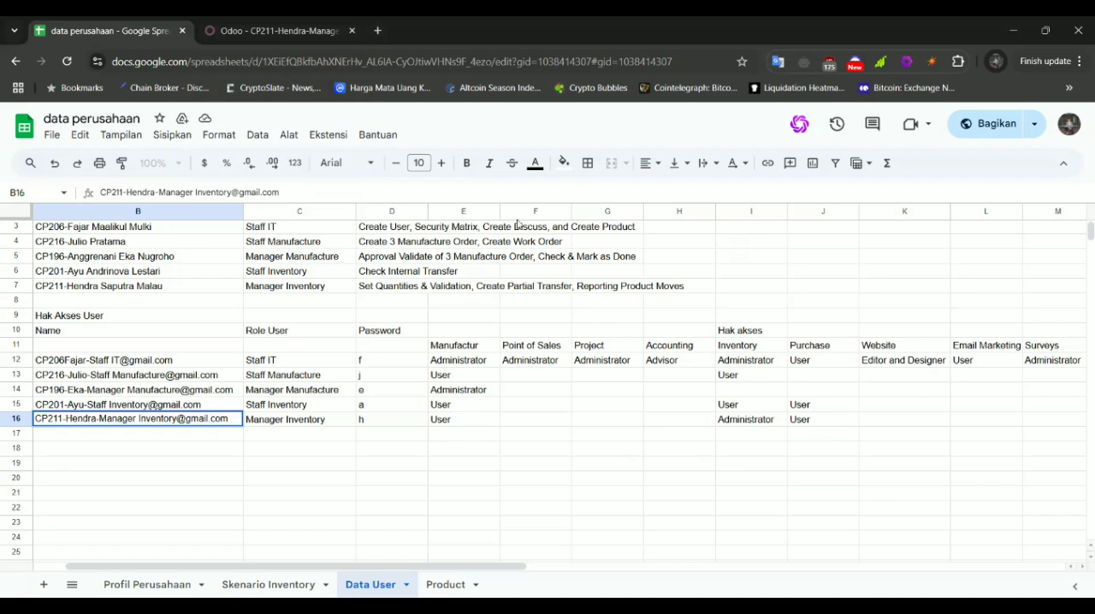
pyautogui.hscroll(3, 517, 222)
pyautogui.hscroll(-3, 516, 222)
pyautogui.click(291, 30)
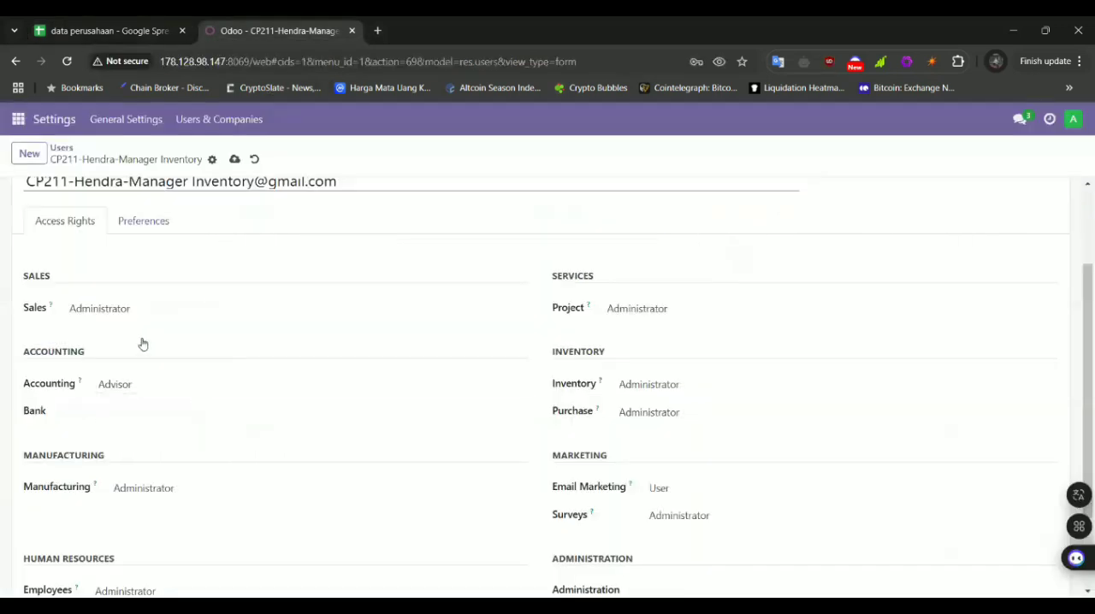
pyautogui.click(147, 311)
pyautogui.click(147, 322)
pyautogui.click(156, 384)
pyautogui.click(161, 405)
# Choose Administrator for the Manager Inventory user's Manufacturing right and User for the Purchase right
pyautogui.scroll(-1, 171, 479)
pyautogui.click(163, 446)
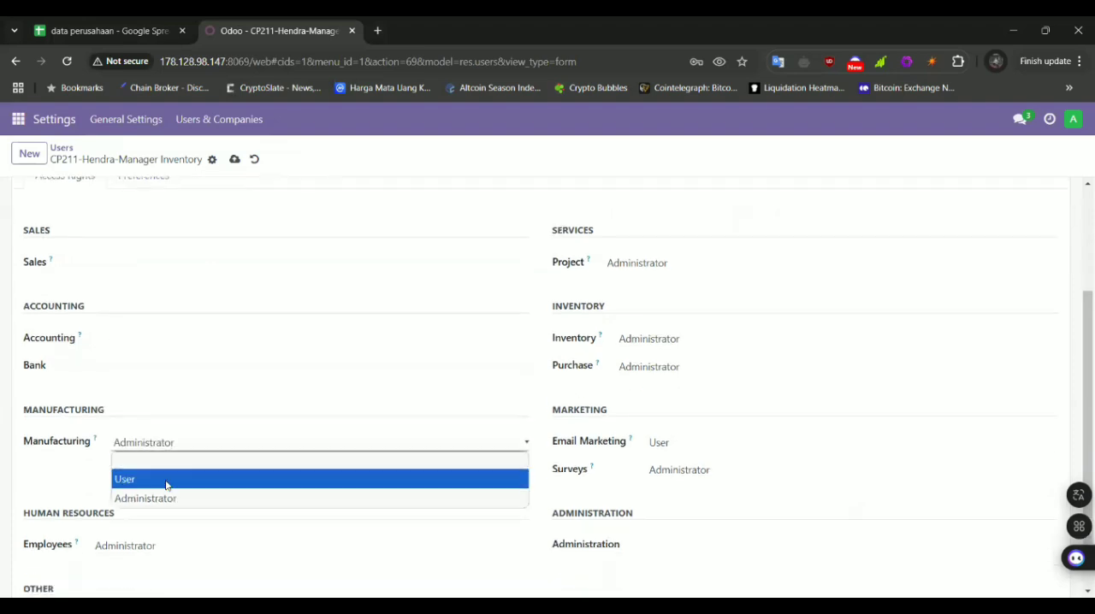
pyautogui.click(162, 497)
pyautogui.scroll(-1, 542, 339)
pyautogui.click(647, 303)
pyautogui.click(633, 338)
# Clear the Manager Inventory user's Project, Email Marketing, Surveys and Employees access rights
pyautogui.click(654, 200)
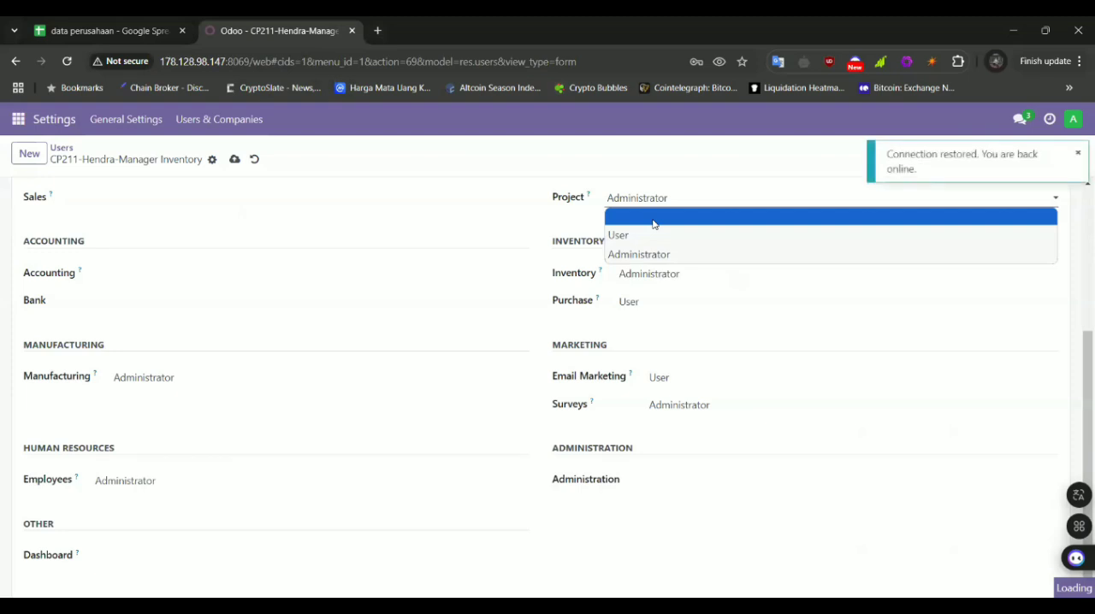
pyautogui.click(654, 222)
pyautogui.click(665, 382)
pyautogui.click(670, 400)
pyautogui.click(669, 409)
pyautogui.click(671, 421)
pyautogui.click(208, 487)
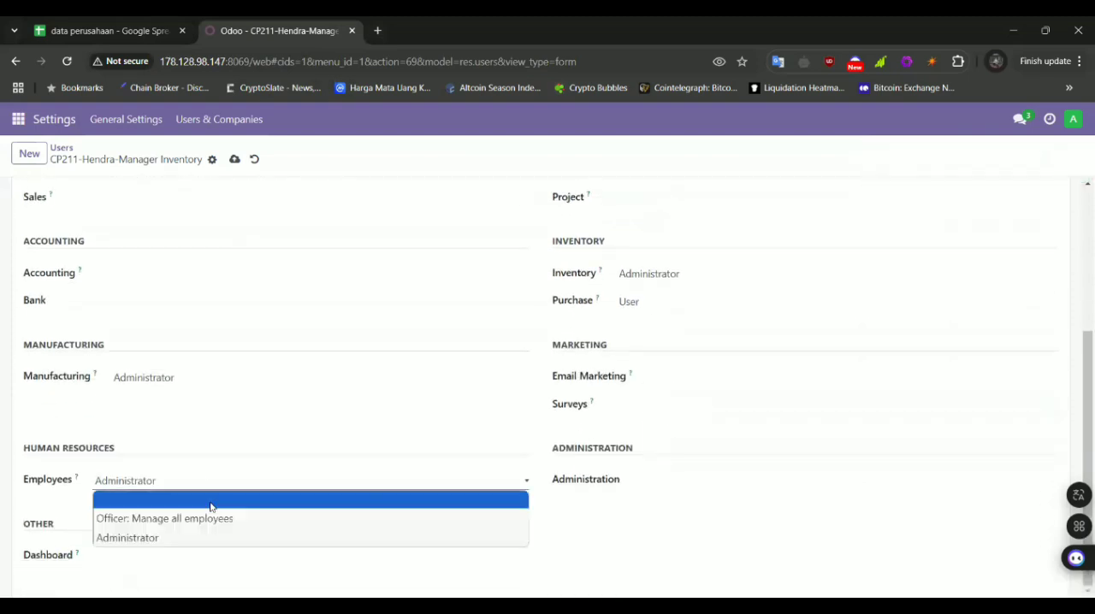
pyautogui.click(210, 500)
# Compare the Manager Inventory user's rights in Odoo with row 16 of the Data User sheet, checking the Manufactur, Inventory and Purchase columns
pyautogui.click(145, 26)
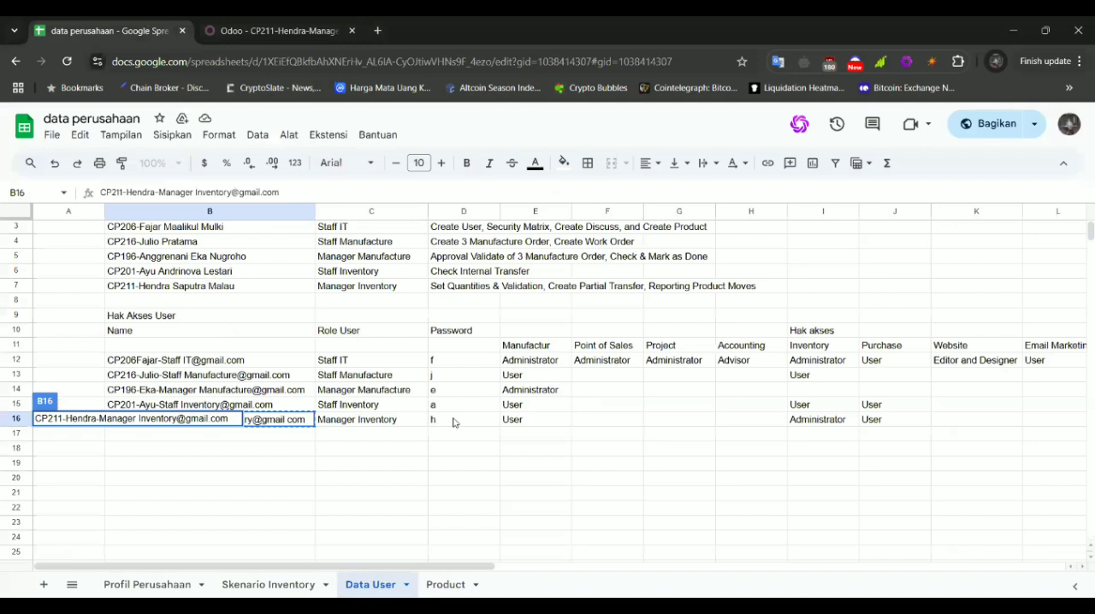
pyautogui.click(539, 421)
pyautogui.click(841, 431)
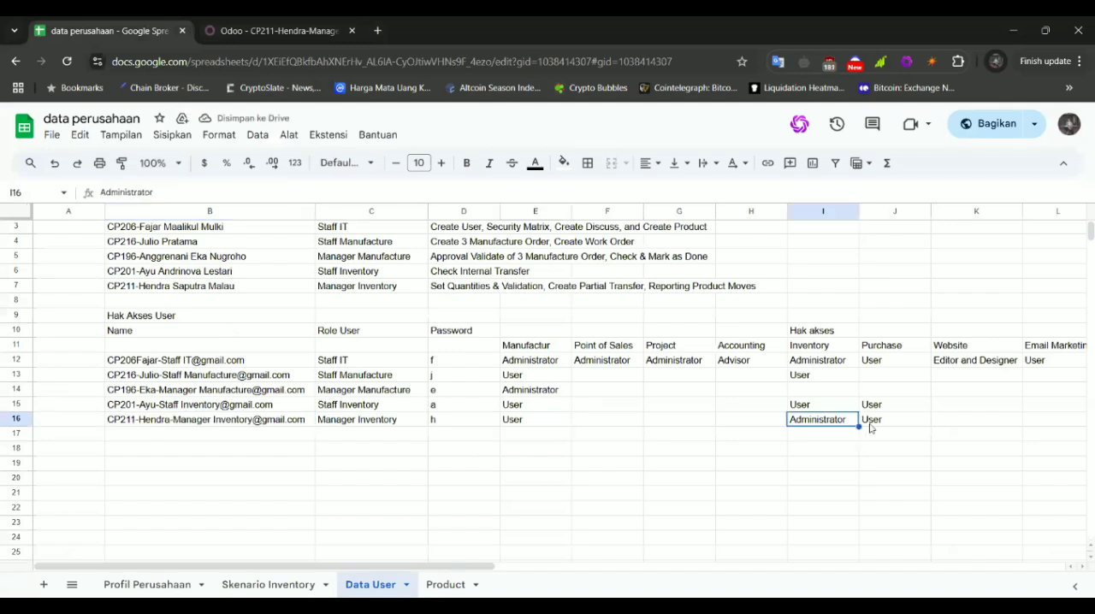
pyautogui.click(869, 428)
pyautogui.hscroll(3, 869, 427)
pyautogui.click(261, 32)
pyautogui.scroll(-1, 393, 328)
pyautogui.scroll(3, 393, 328)
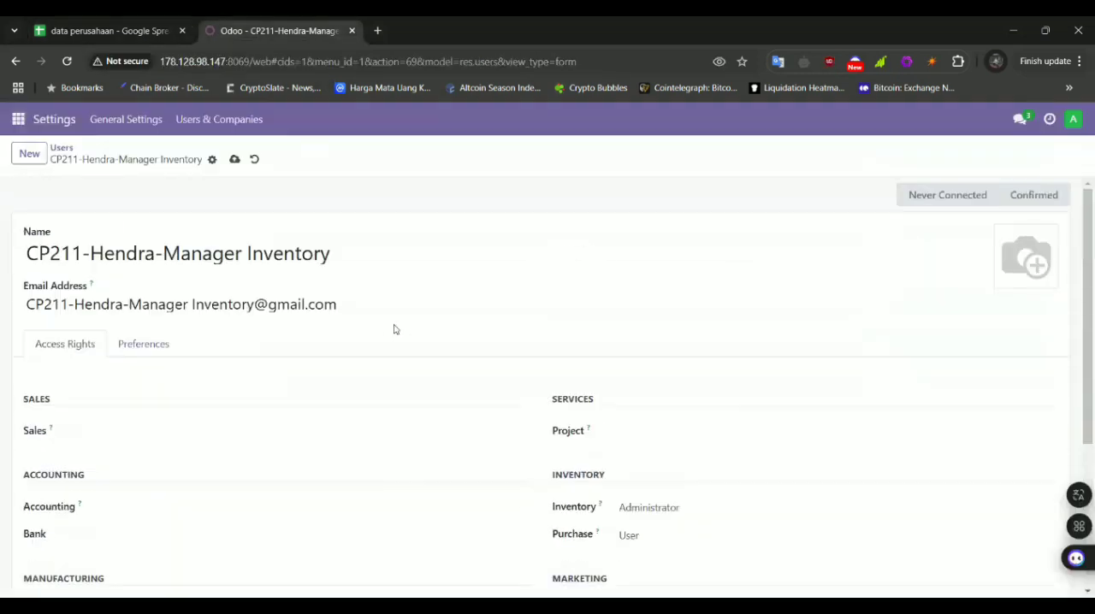
# Save the Manager Inventory user and set the account's new password to the one listed in the Data User sheet
pyautogui.click(212, 160)
pyautogui.click(267, 239)
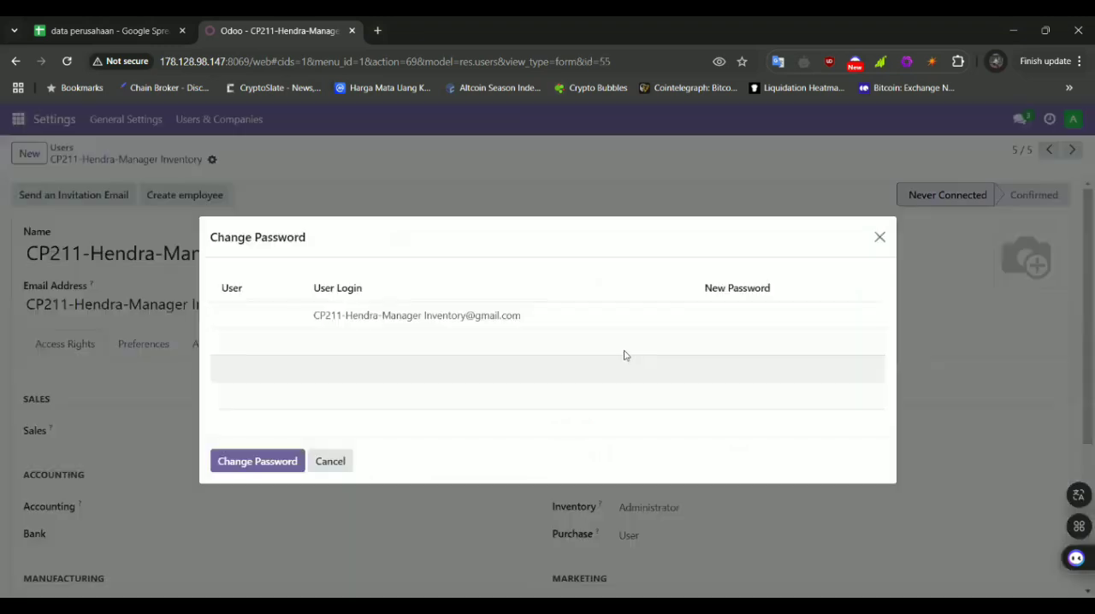
pyautogui.click(721, 319)
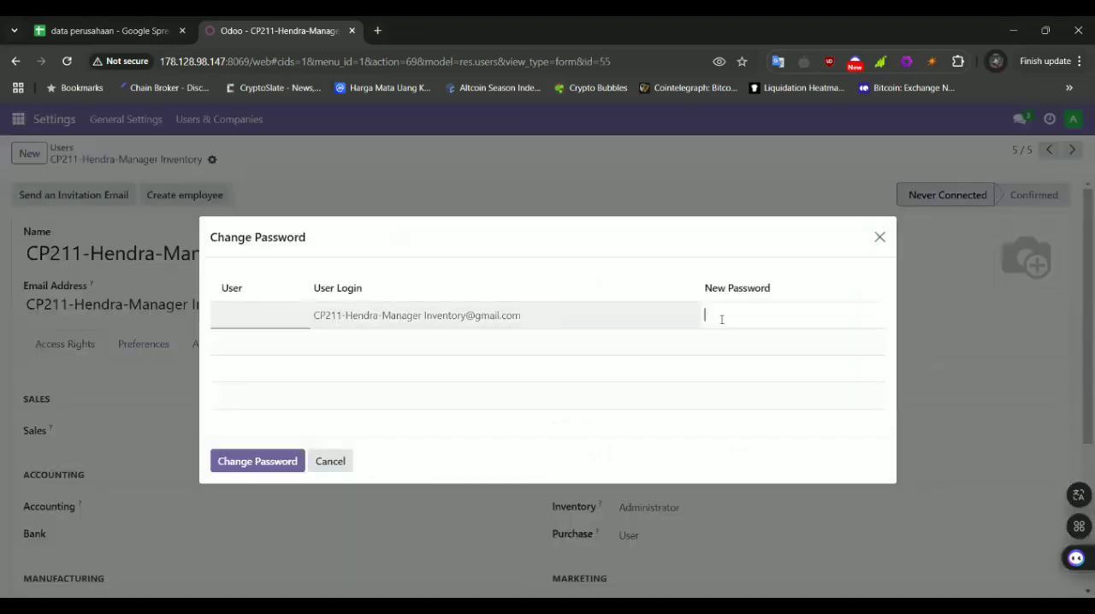
pyautogui.click(256, 461)
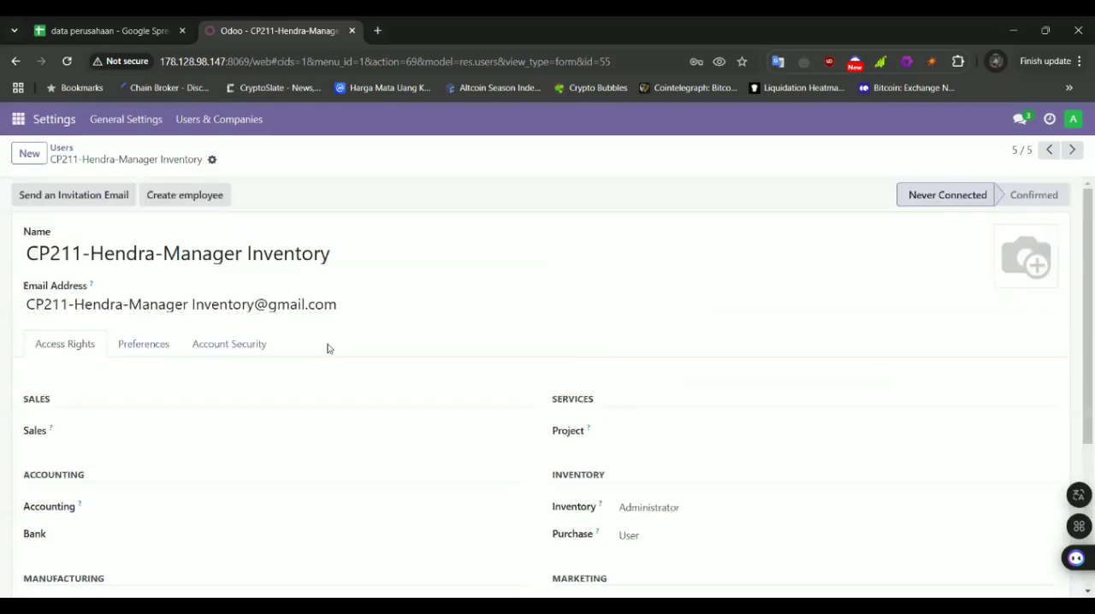
# Glance over the users in the Data User sheet and create a Discuss channel named "kelompok 5 inventory" in Odoo
pyautogui.click(125, 25)
pyautogui.scroll(1, 382, 359)
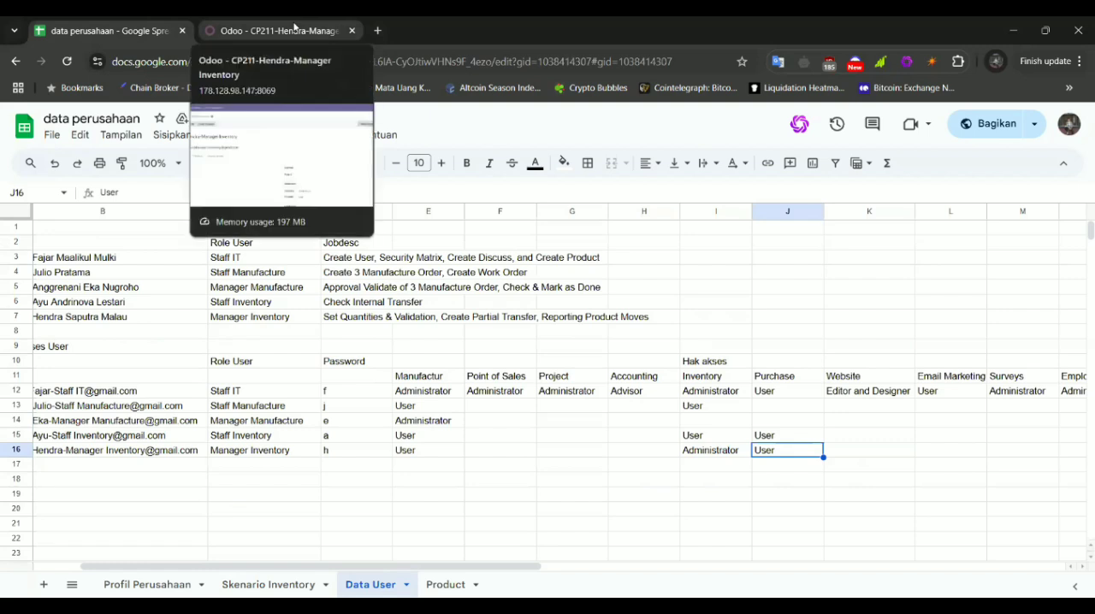
pyautogui.click(294, 28)
pyautogui.click(18, 119)
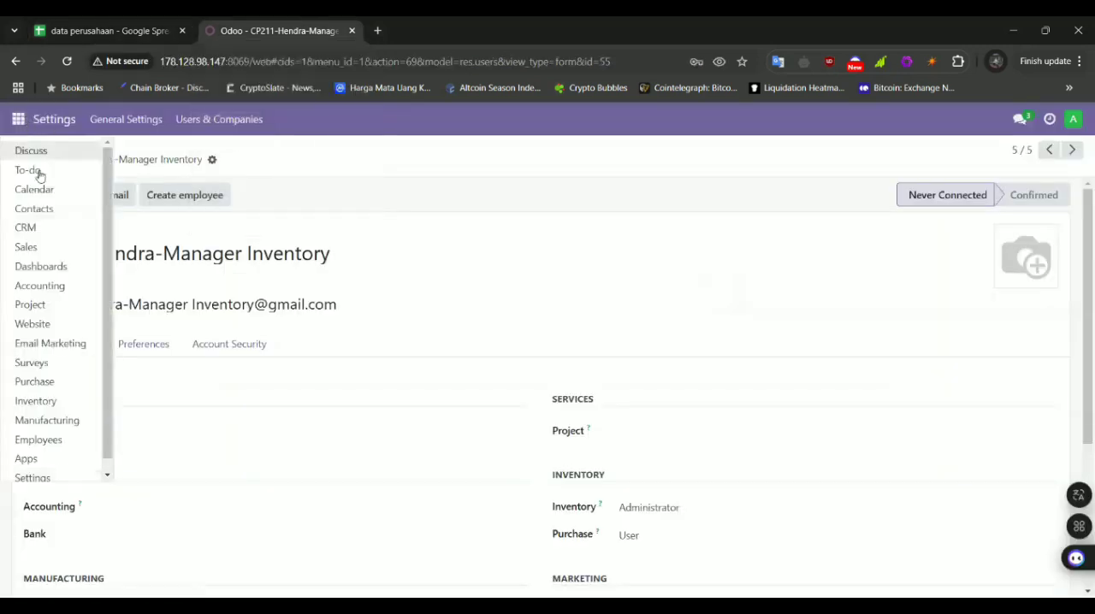
pyautogui.click(31, 149)
pyautogui.click(195, 289)
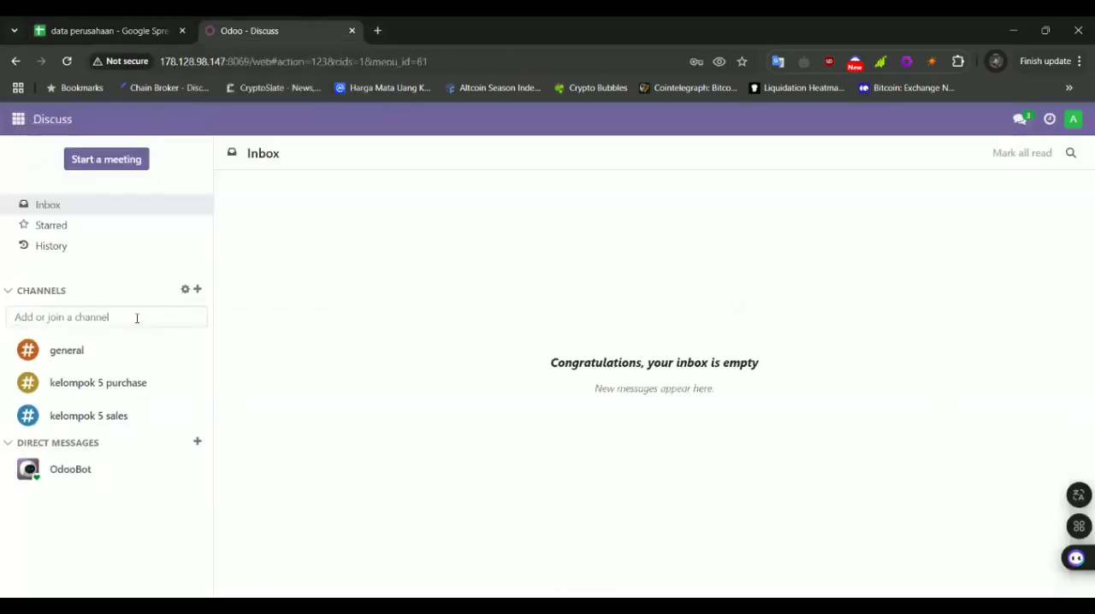
pyautogui.write('Kelompok')
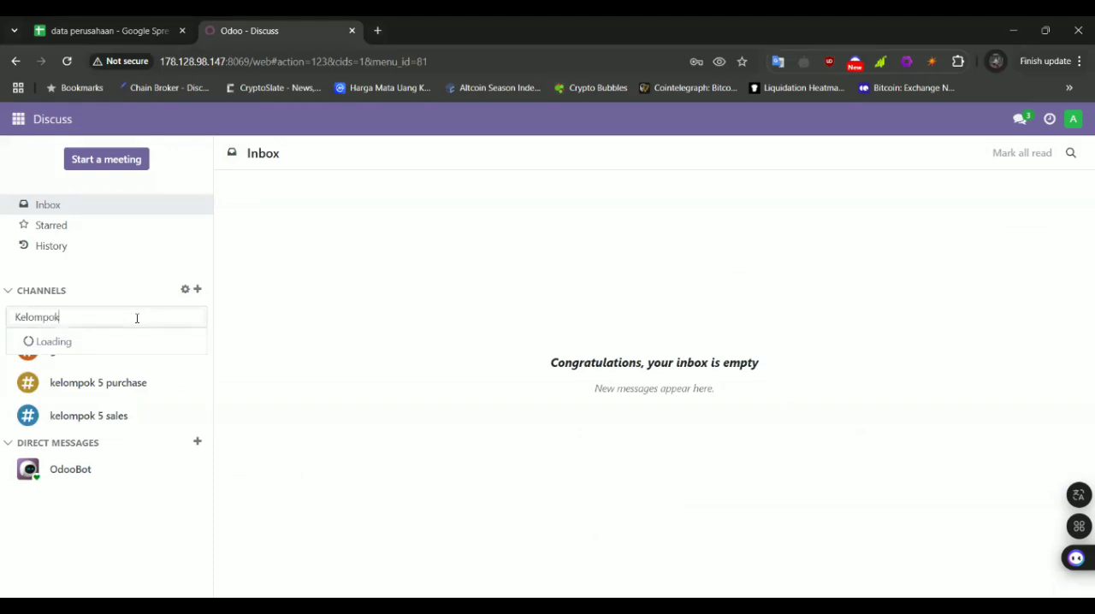
pyautogui.write(' 5 inventory')
pyautogui.click(98, 351)
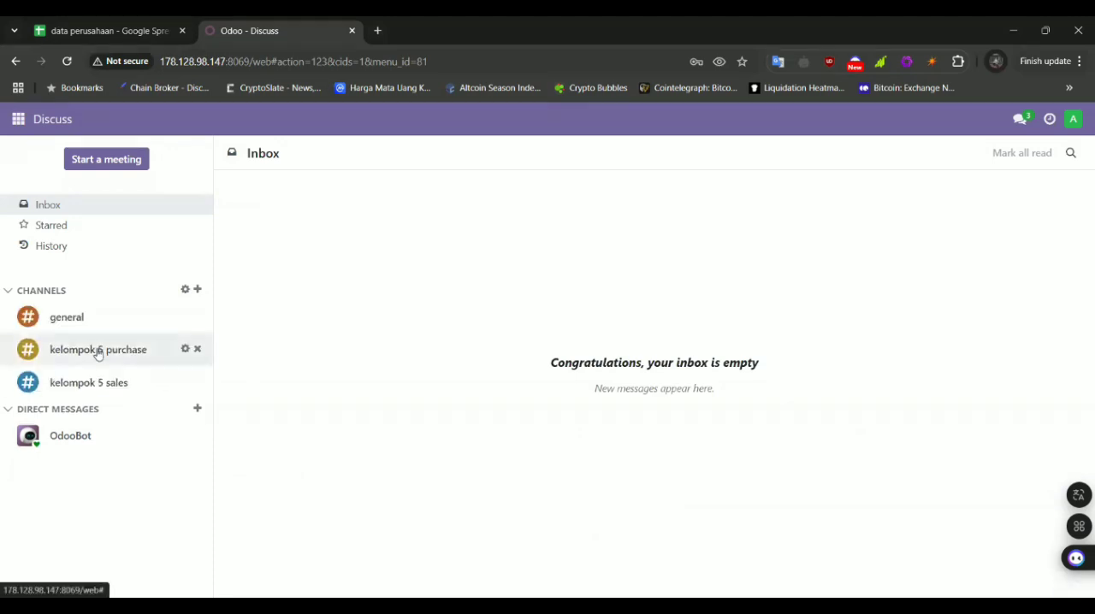
# Open the settings of the kelompok 5 inventory channel and add the Manager Manufacture user (CP196) as a member
pyautogui.click(185, 349)
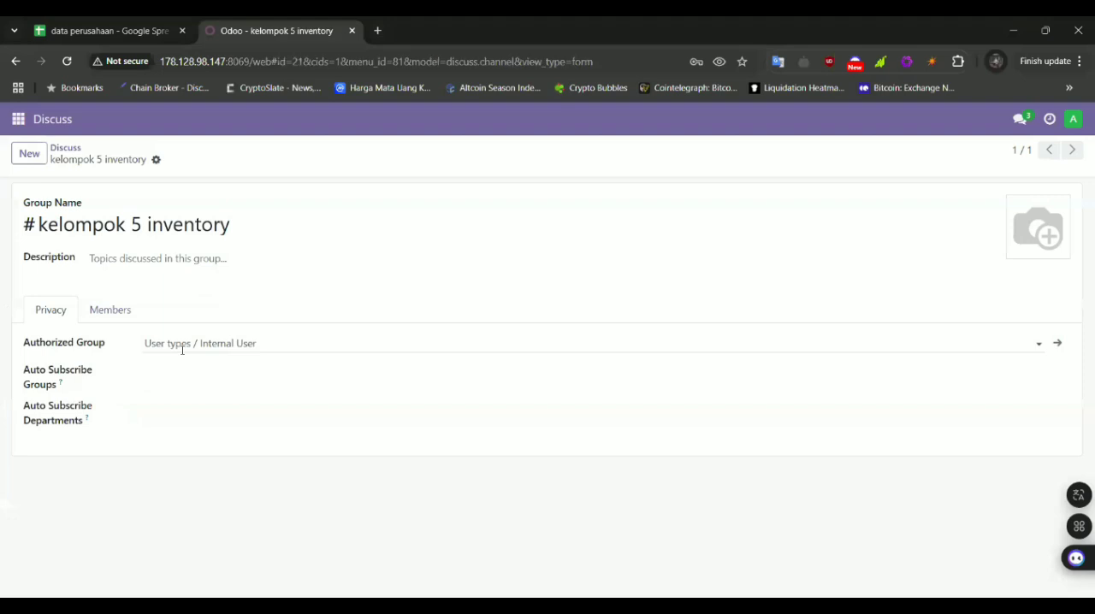
pyautogui.click(116, 312)
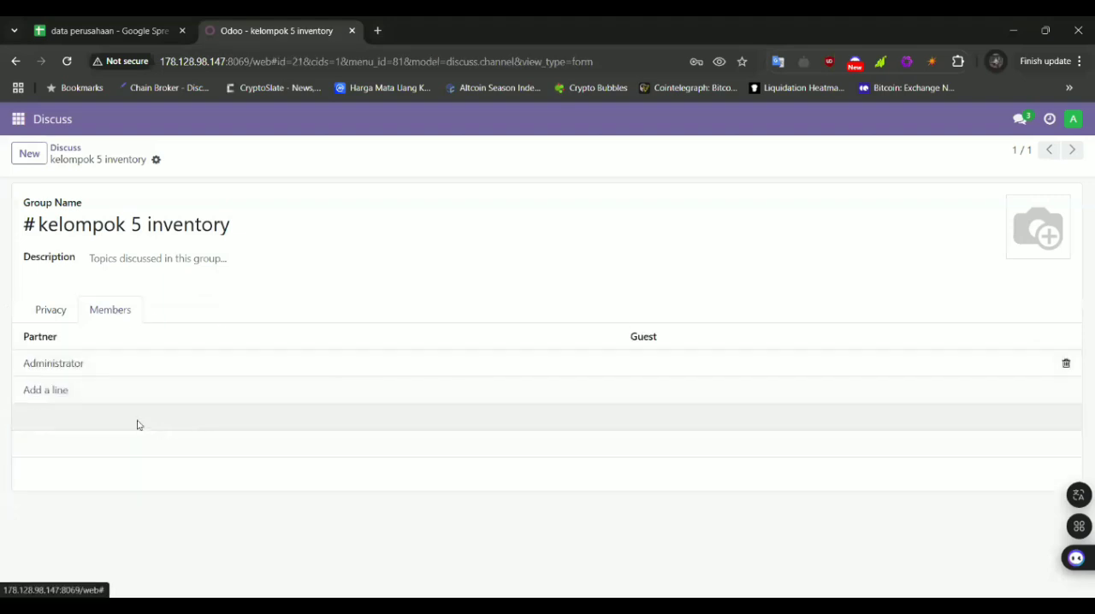
pyautogui.click(36, 392)
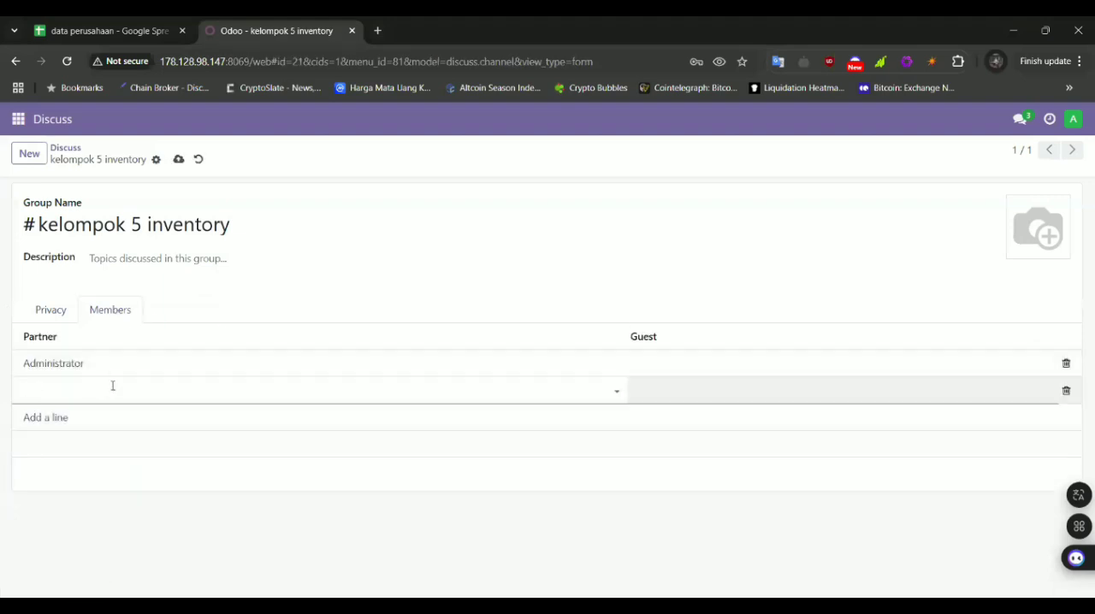
pyautogui.click(695, 387)
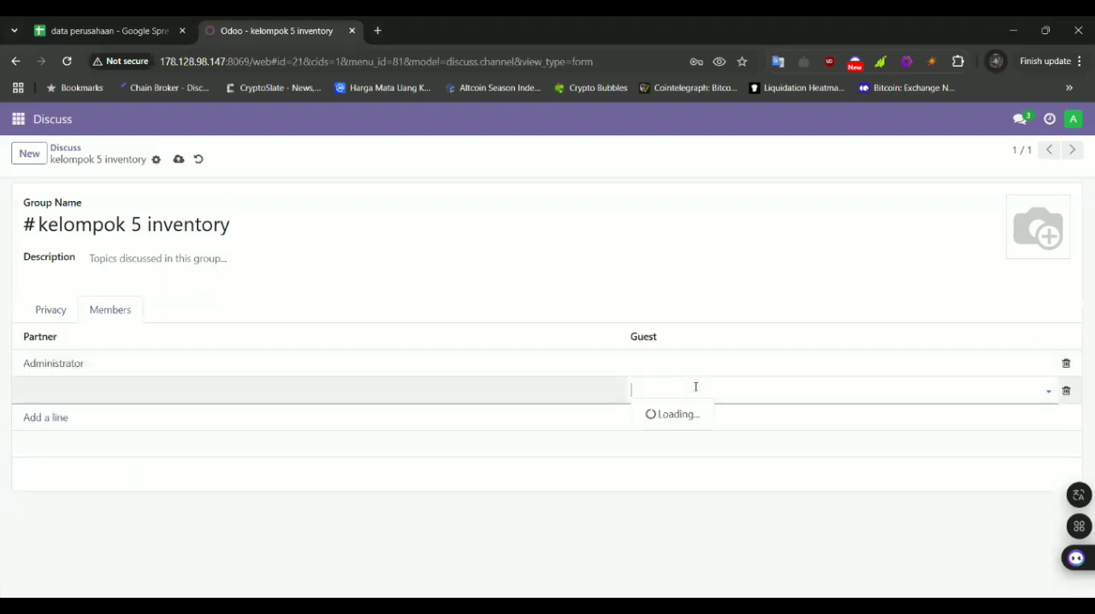
pyautogui.click(453, 384)
pyautogui.click(615, 391)
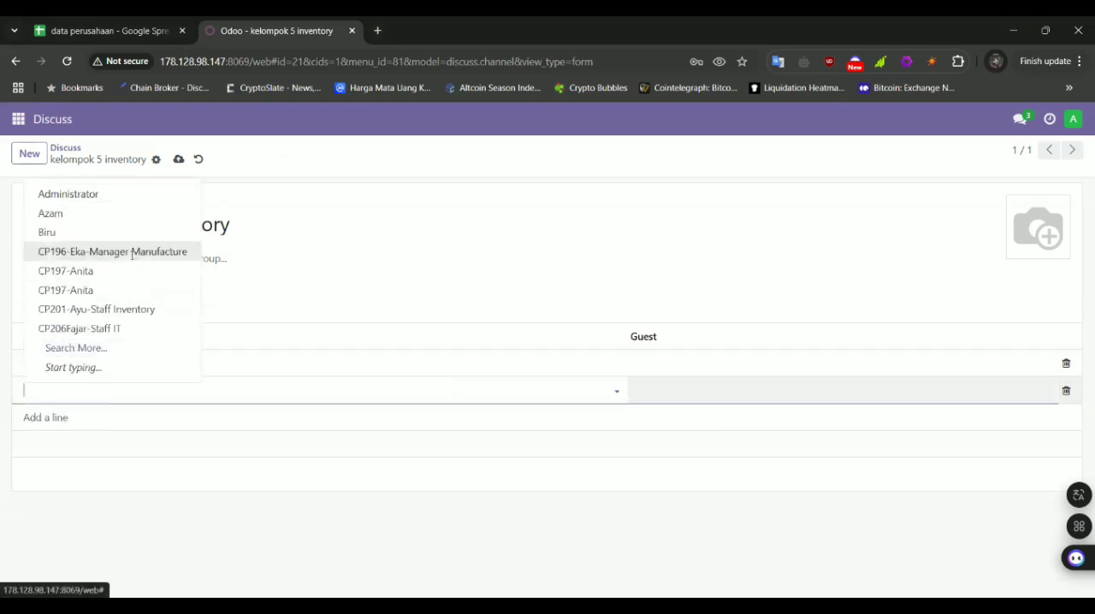
pyautogui.click(133, 255)
# Add the Staff IT user (CP206) as the channel's next member
pyautogui.click(54, 418)
pyautogui.click(606, 420)
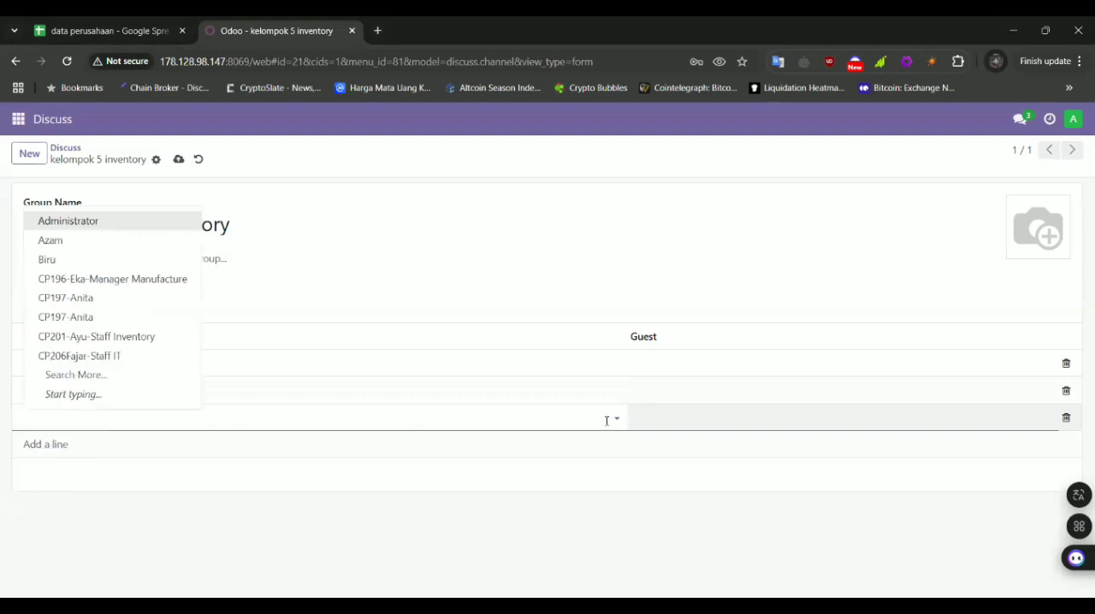
pyautogui.click(618, 419)
pyautogui.click(616, 416)
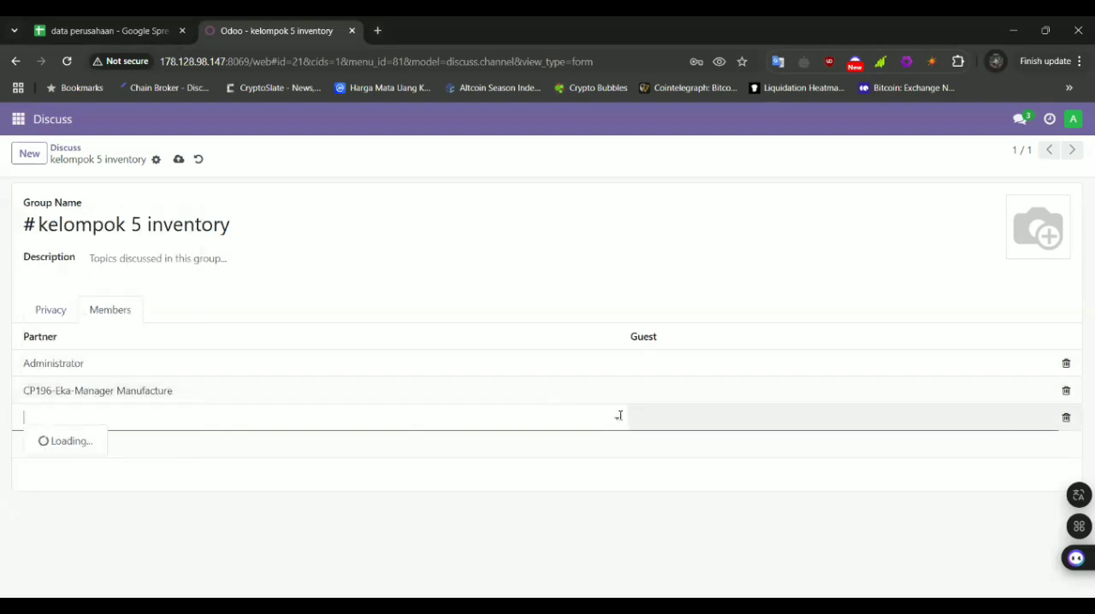
pyautogui.click(100, 296)
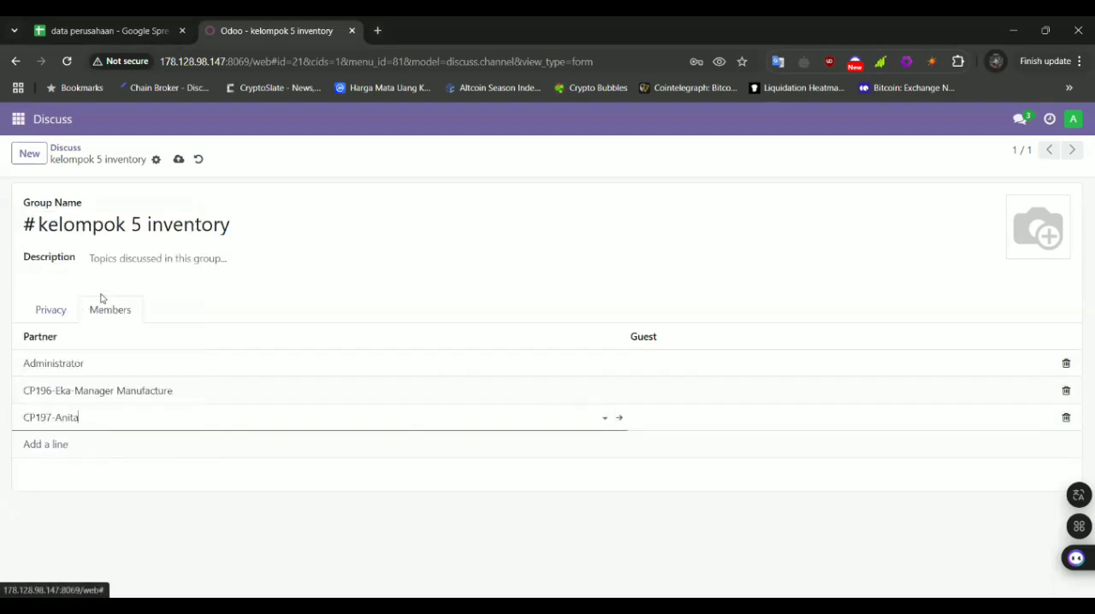
pyautogui.click(604, 418)
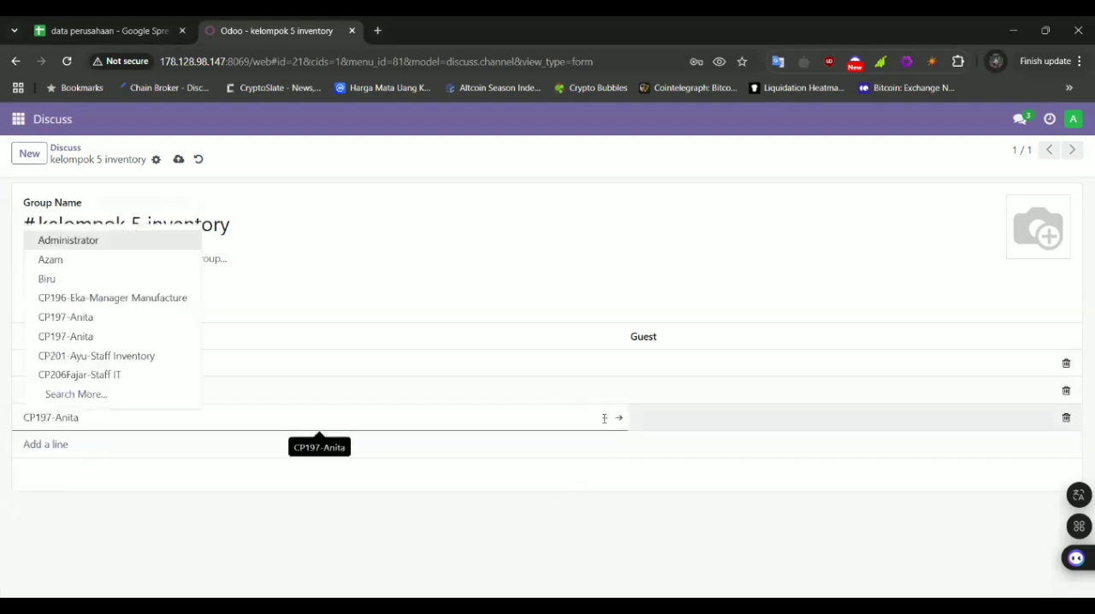
pyautogui.click(159, 374)
# Check the user list in the Data User sheet and add the Staff Manufacture user (CP216) to the channel members
pyautogui.click(49, 444)
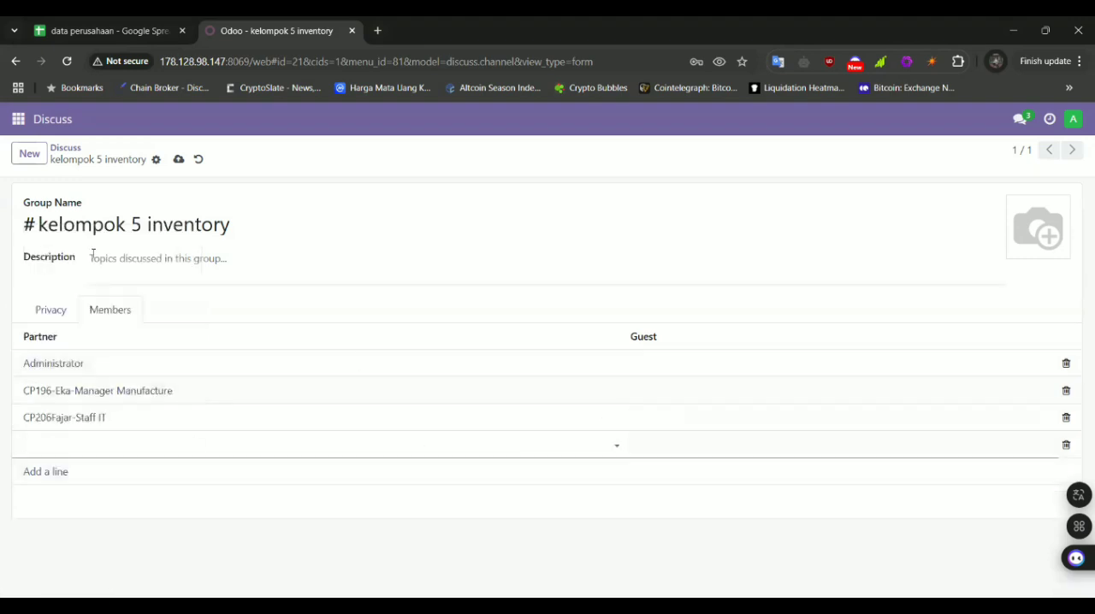
pyautogui.click(69, 24)
pyautogui.hscroll(-2, 227, 368)
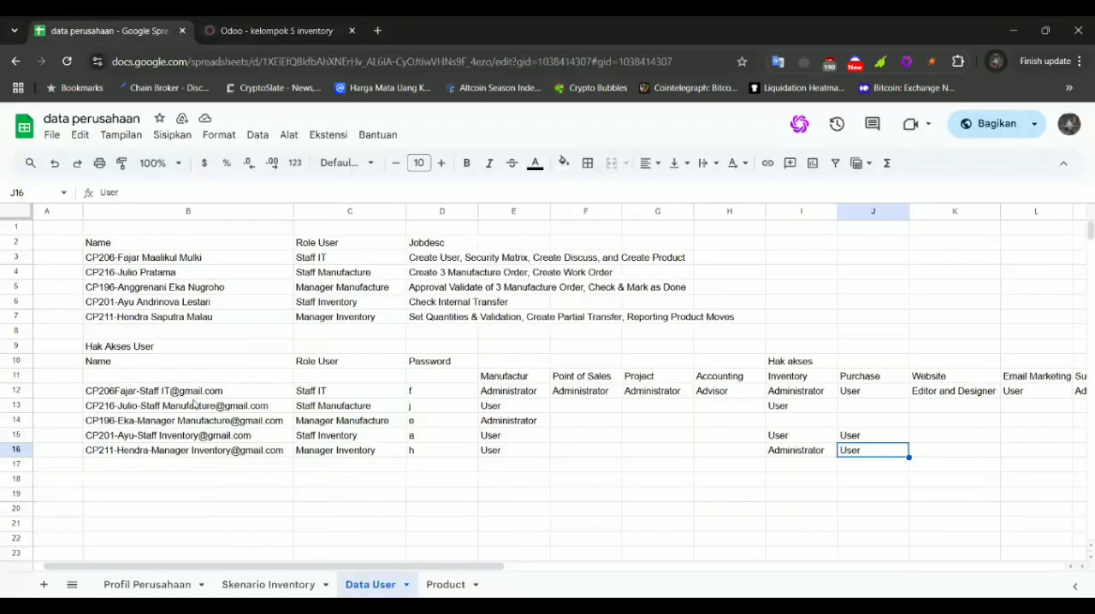
pyautogui.click(285, 28)
pyautogui.click(617, 446)
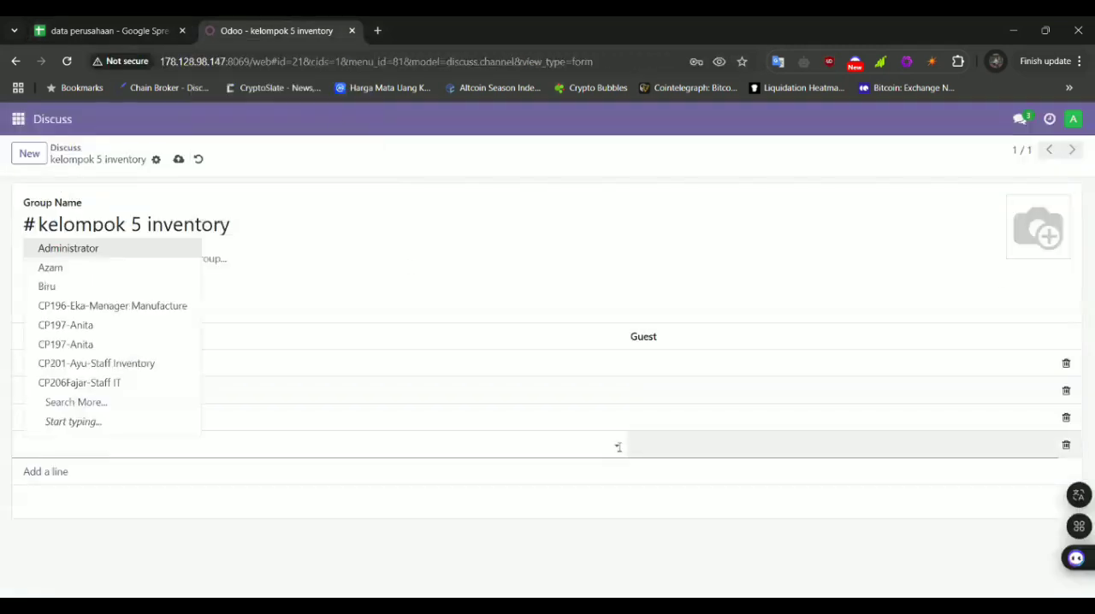
pyautogui.write('jul')
pyautogui.click(92, 470)
# Add the Staff Inventory user (CP201) to the channel members
pyautogui.click(65, 474)
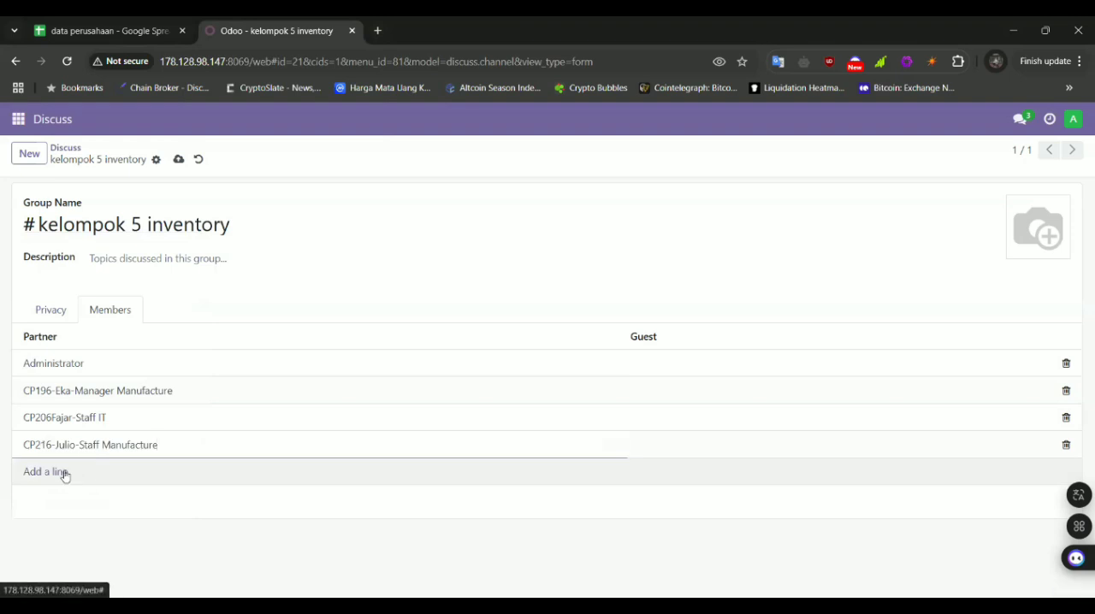
pyautogui.click(606, 472)
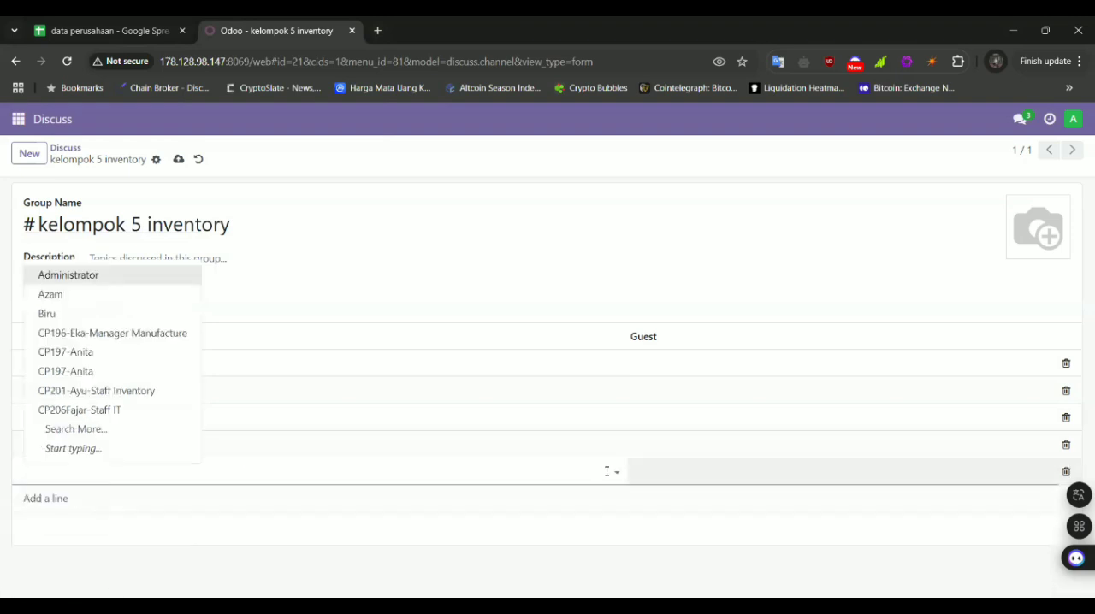
pyautogui.click(128, 390)
# Add the Manager Inventory user (CP211) to the channel members and save the channel
pyautogui.click(52, 498)
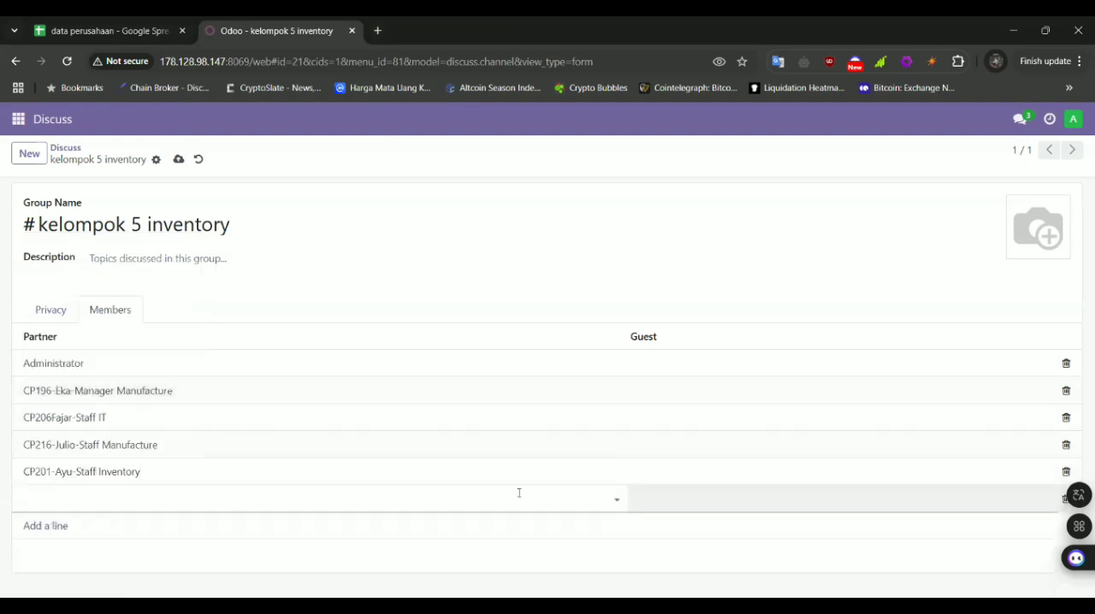
pyautogui.click(616, 497)
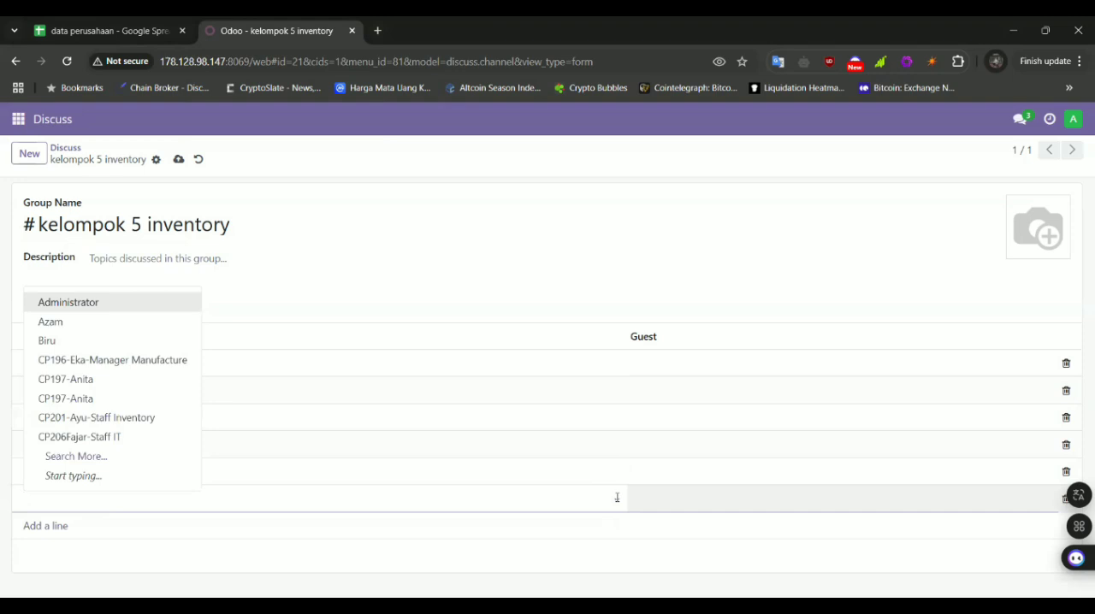
pyautogui.write('hen')
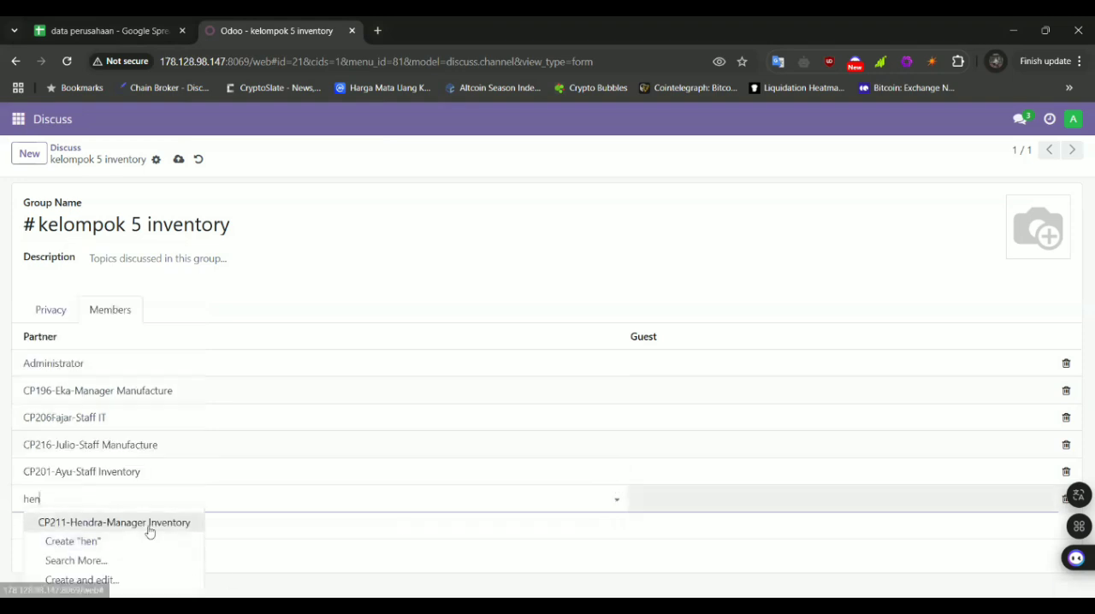
pyautogui.click(149, 522)
pyautogui.click(178, 163)
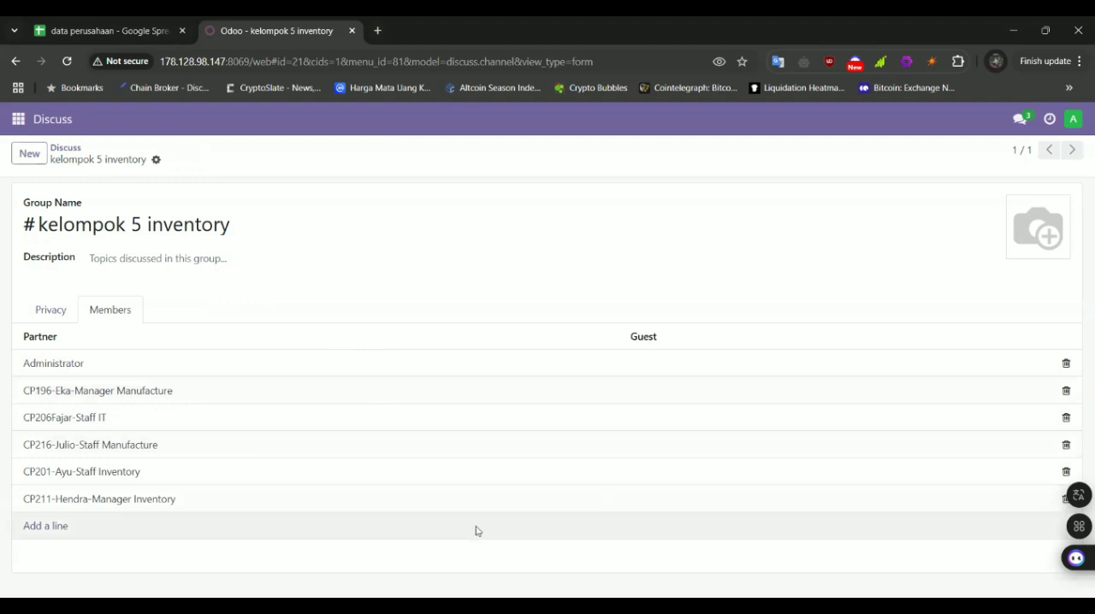
# Open the kelompok 5 inventory channel in Discuss and show its member list
pyautogui.hotkey('alt', 'Tab')
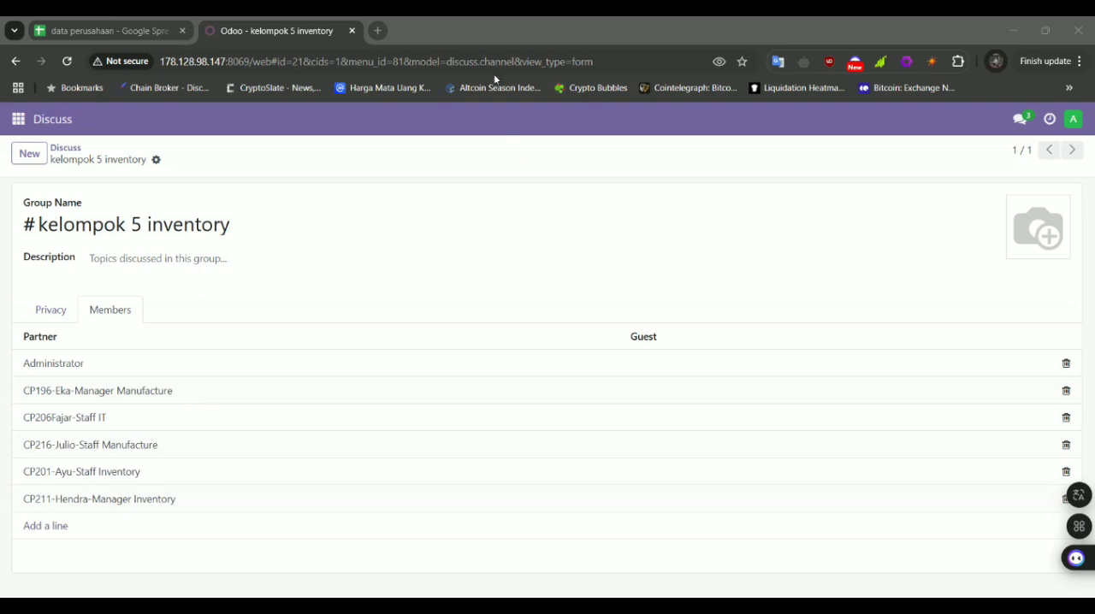
pyautogui.click(146, 21)
pyautogui.click(214, 30)
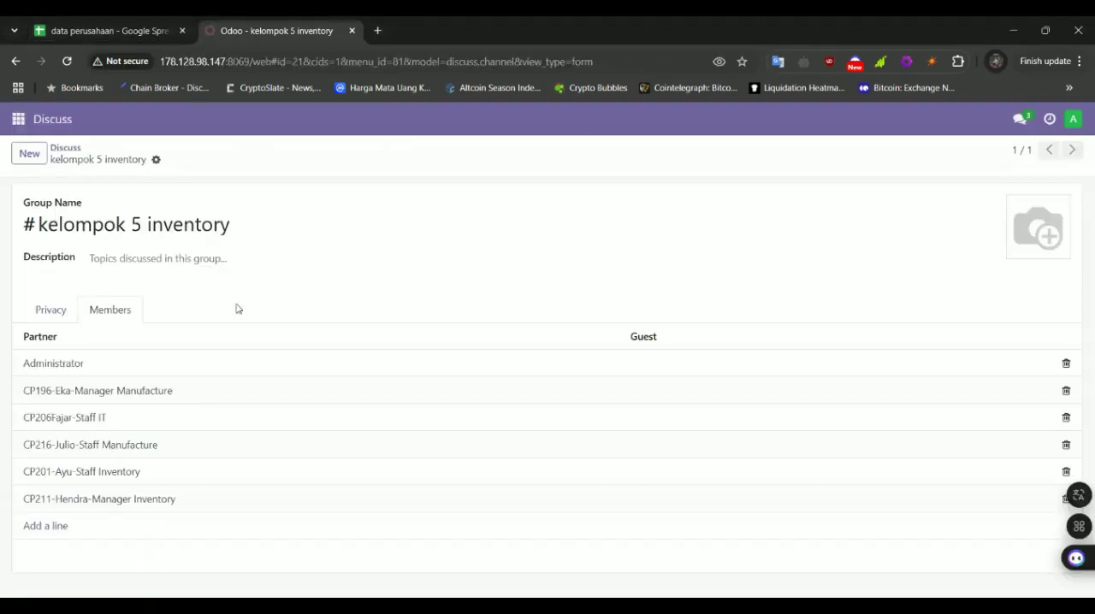
pyautogui.click(18, 119)
pyautogui.click(40, 154)
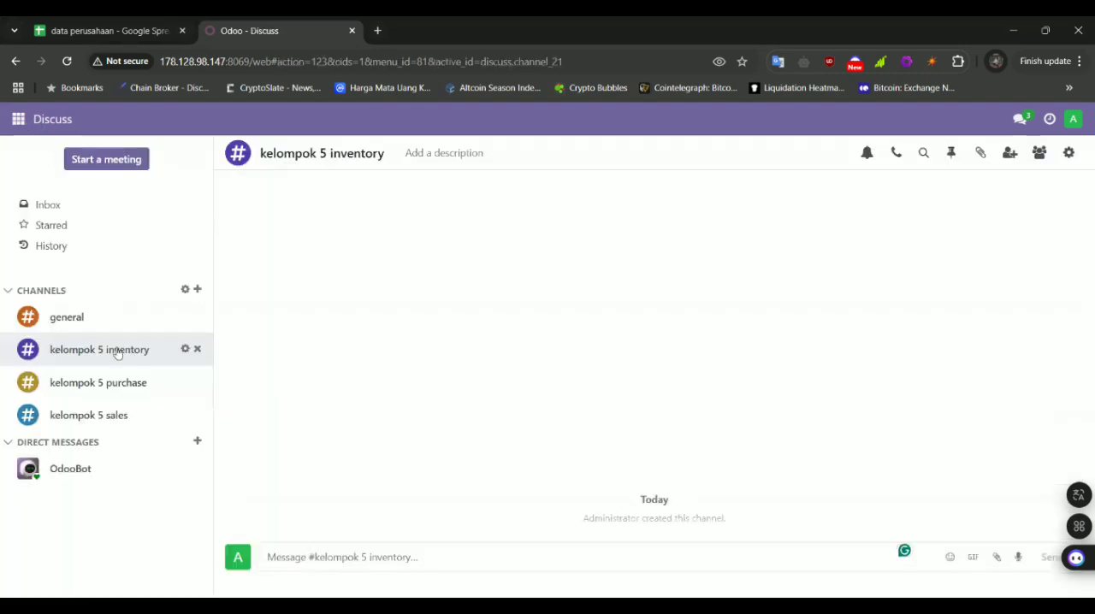
pyautogui.click(1037, 154)
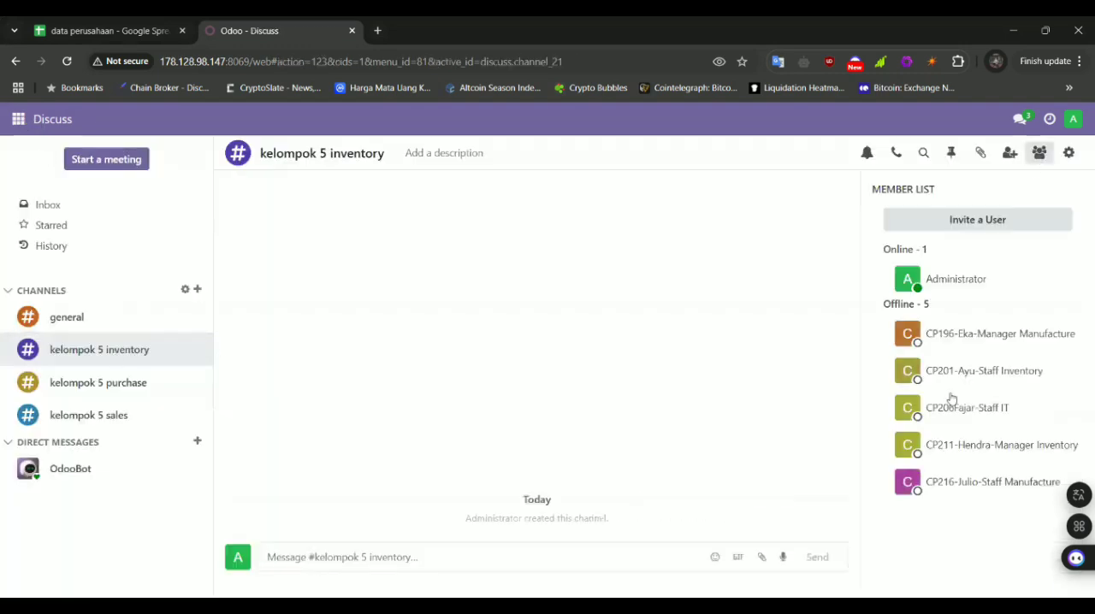
# Hide the member list of the kelompok 5 inventory channel and open the Inventory app
pyautogui.click(1038, 152)
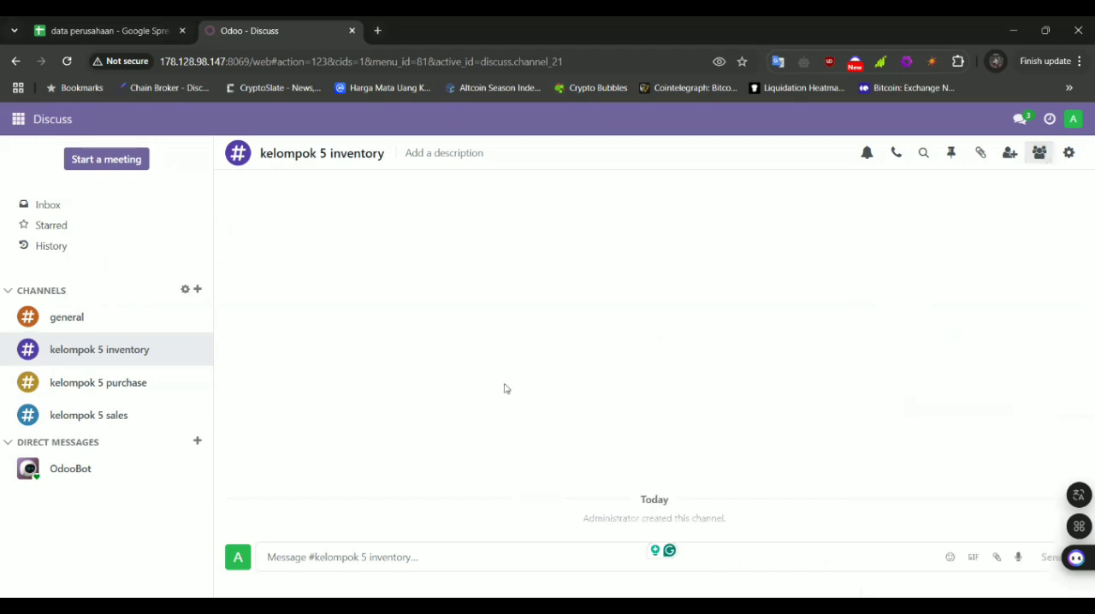
pyautogui.click(132, 28)
pyautogui.click(256, 28)
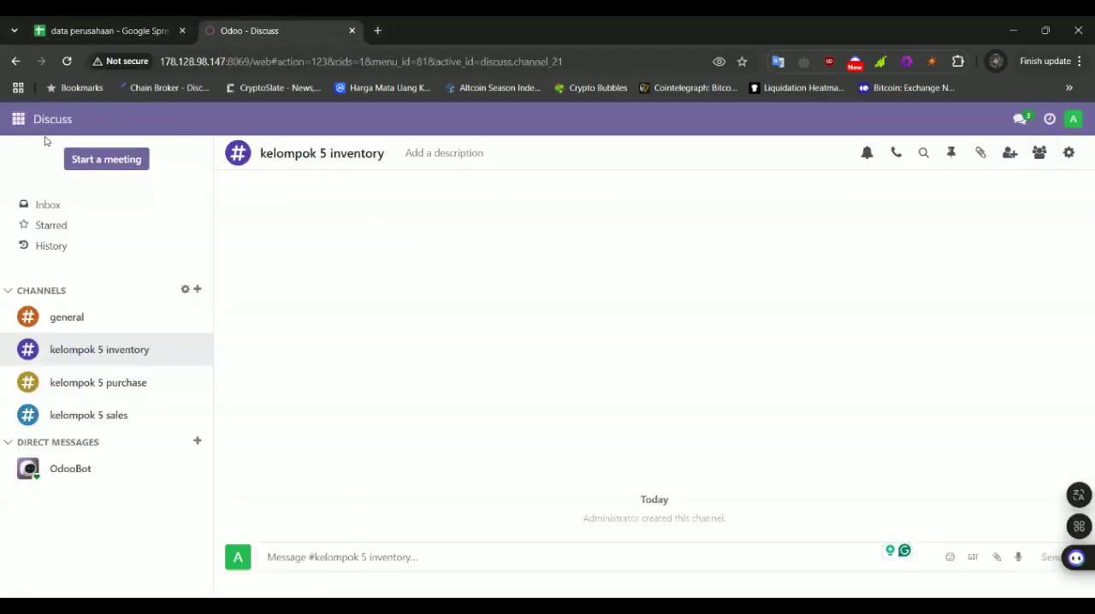
pyautogui.click(13, 124)
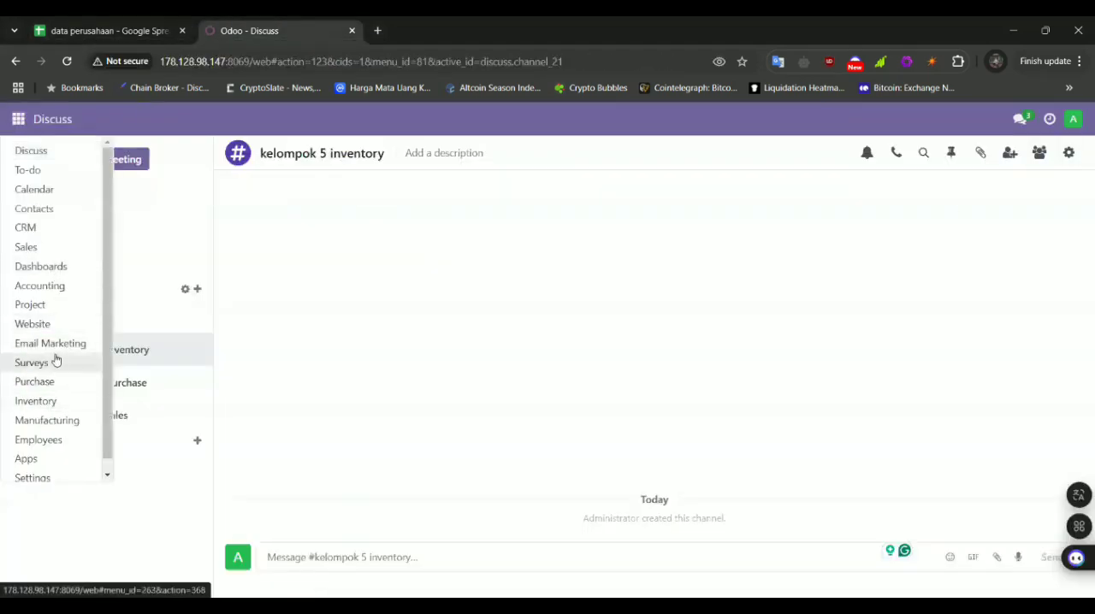
pyautogui.click(53, 401)
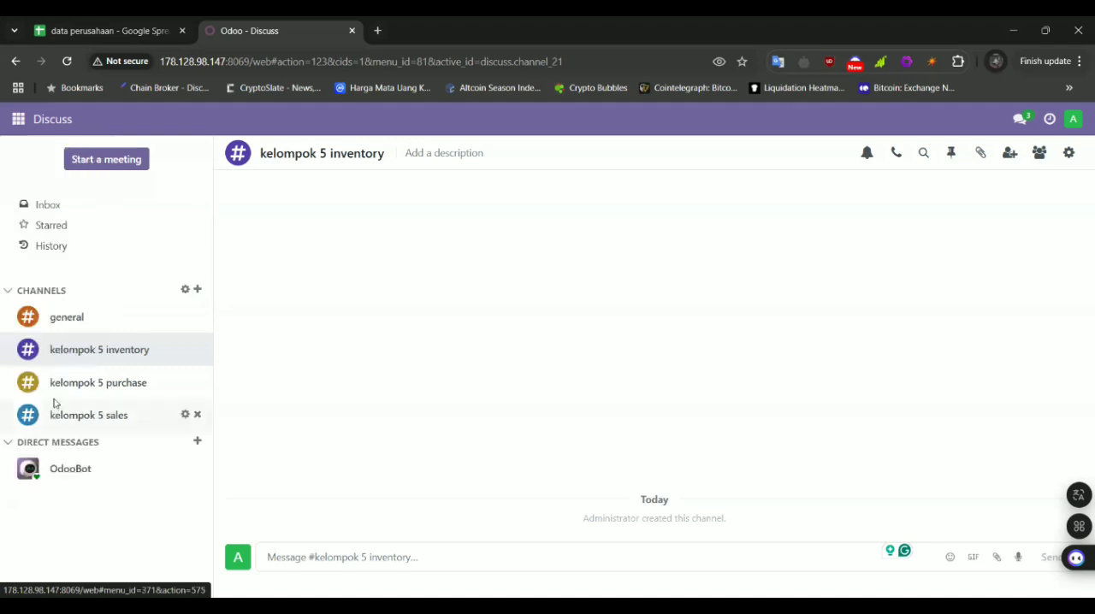
# Open the Inventory products list and start a new product record
pyautogui.click(19, 124)
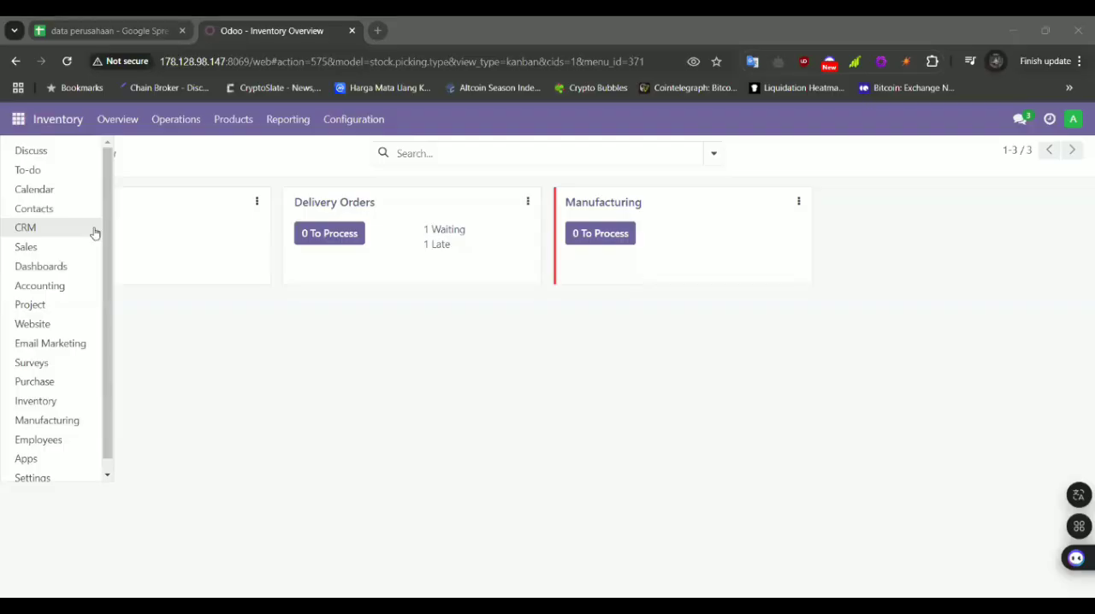
pyautogui.click(246, 125)
pyautogui.click(261, 152)
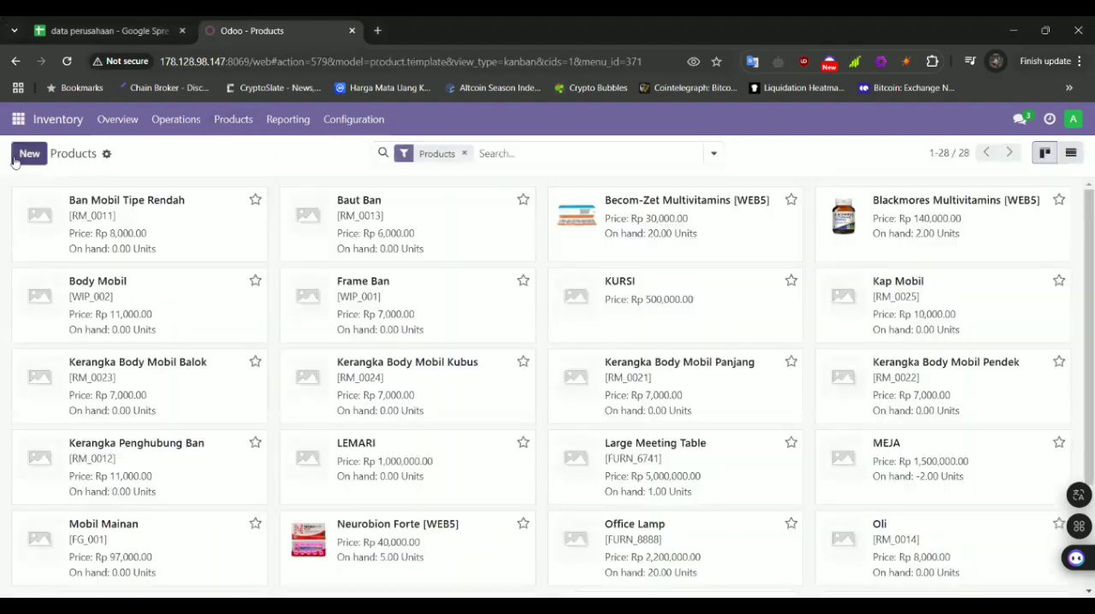
pyautogui.click(30, 155)
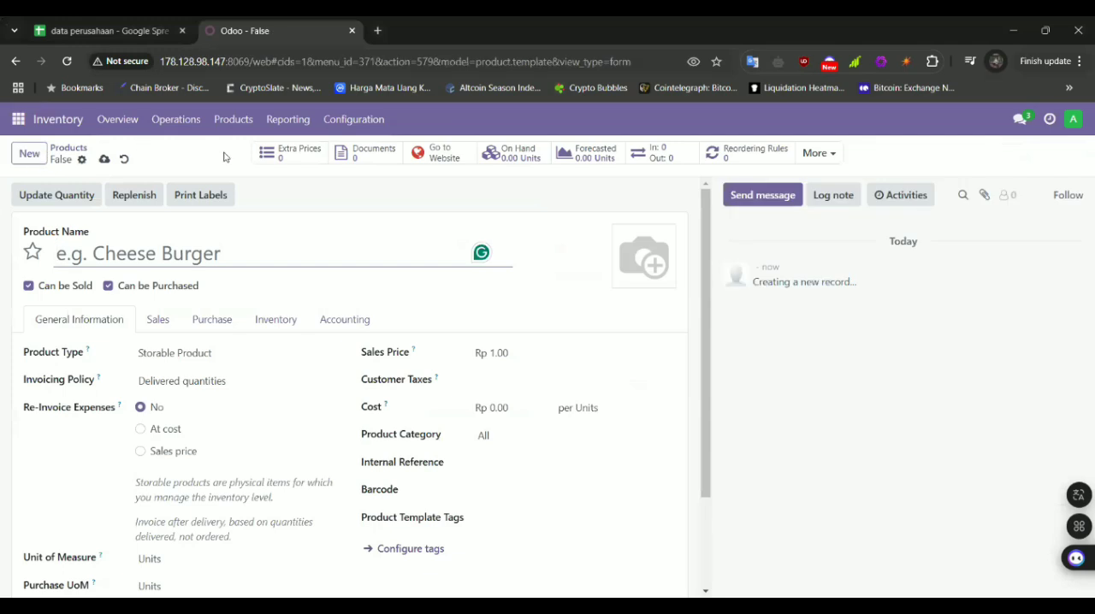
# Review the product names and prices in the Product sheet of the data perusahaan spreadsheet
pyautogui.click(122, 25)
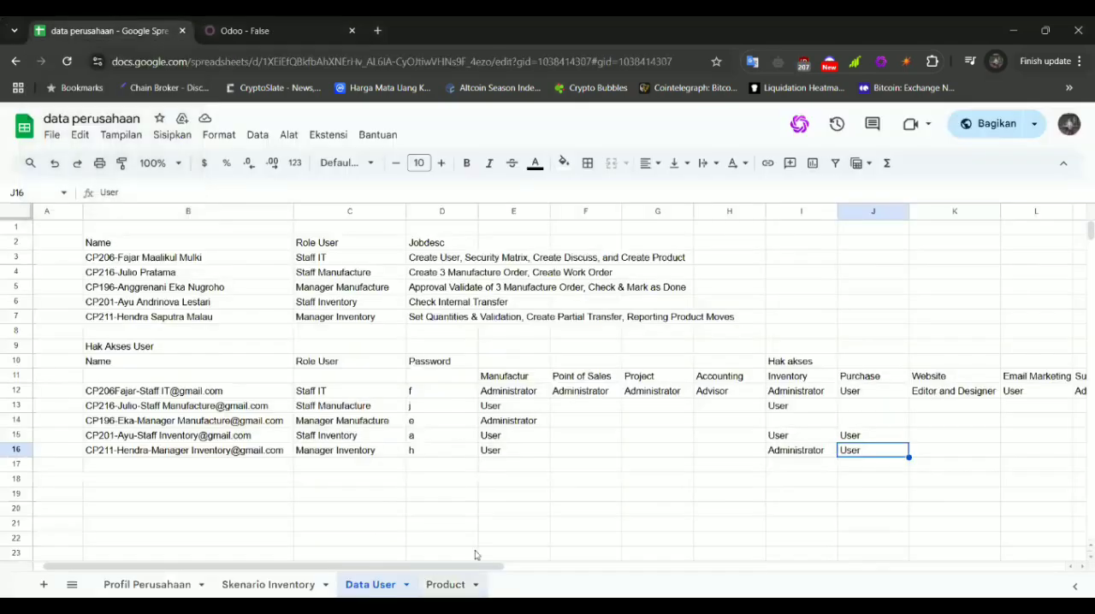
pyautogui.click(453, 584)
pyautogui.click(144, 262)
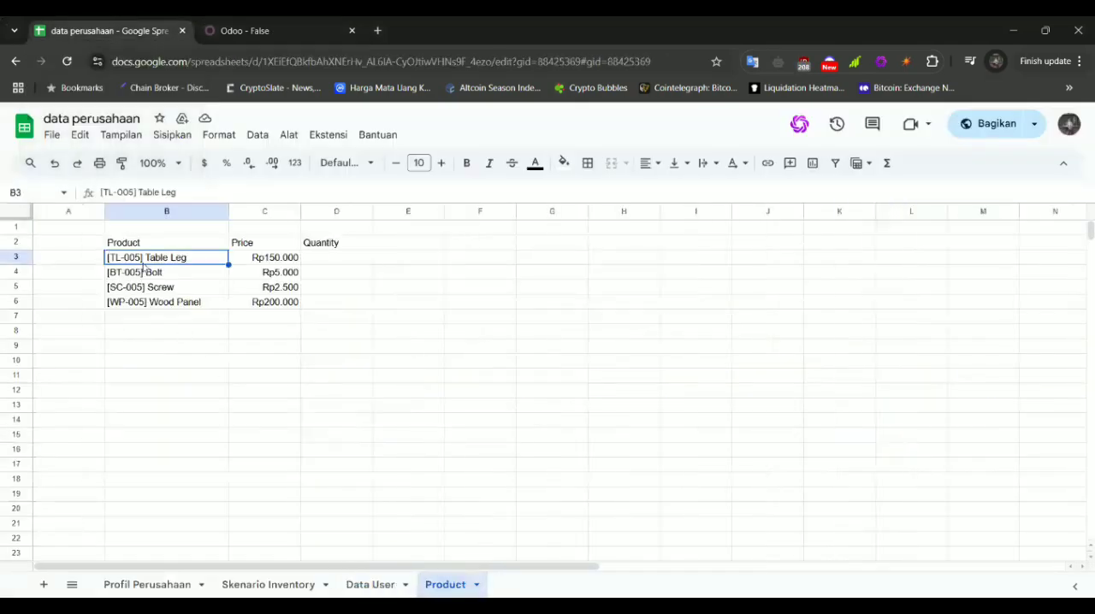
pyautogui.click(179, 276)
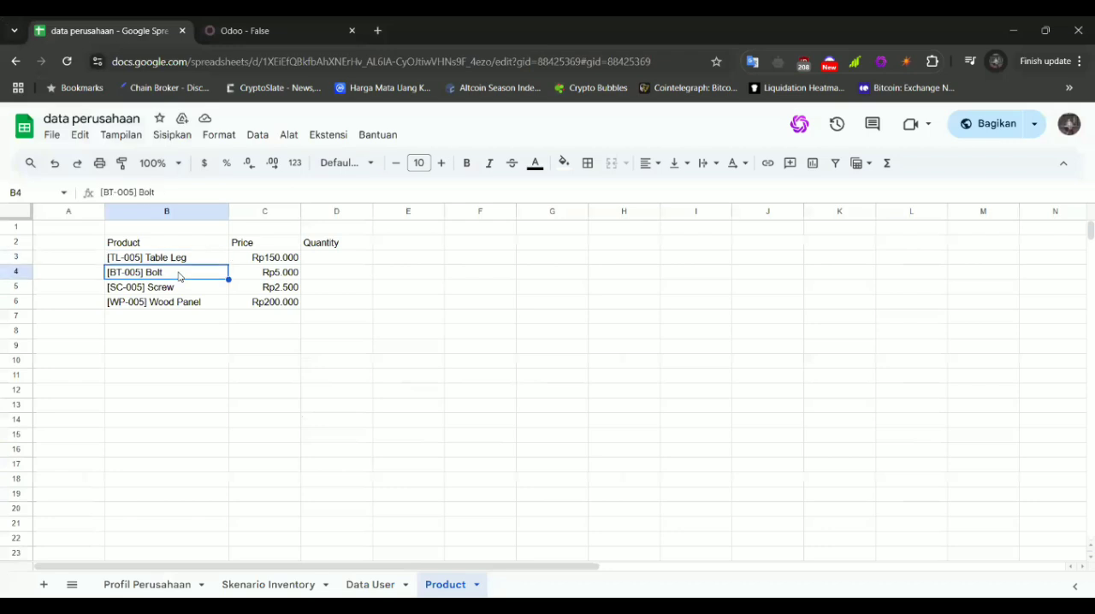
pyautogui.click(178, 291)
pyautogui.click(187, 304)
pyautogui.moveTo(278, 261); pyautogui.dragTo(280, 301)
# Copy "[TL-005] Table Leg" from the Product sheet into the new Odoo product's name
pyautogui.click(180, 268)
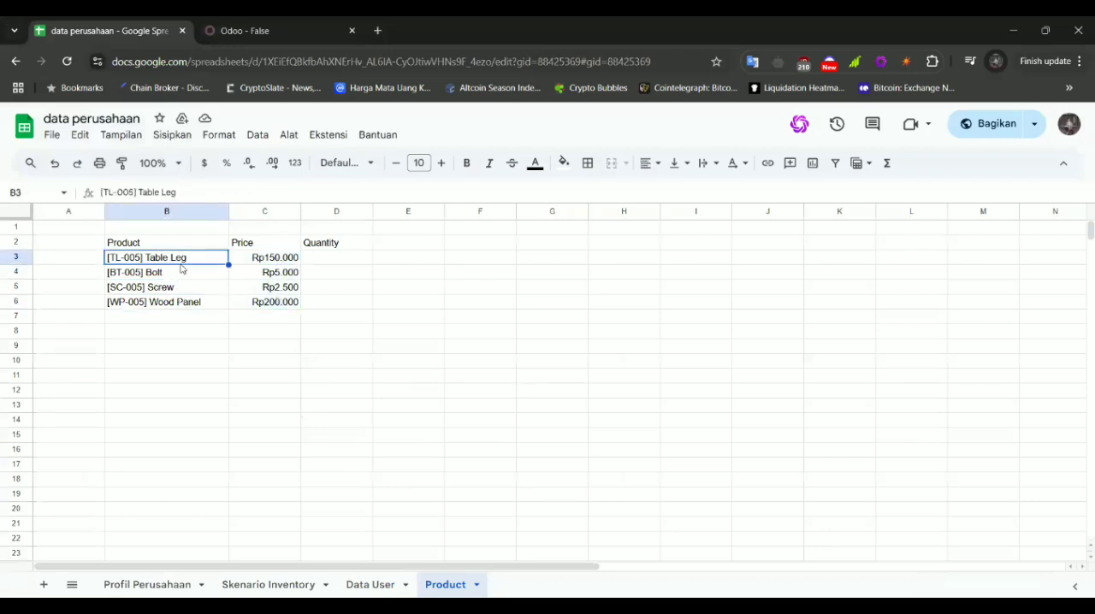
pyautogui.click(261, 22)
pyautogui.click(127, 22)
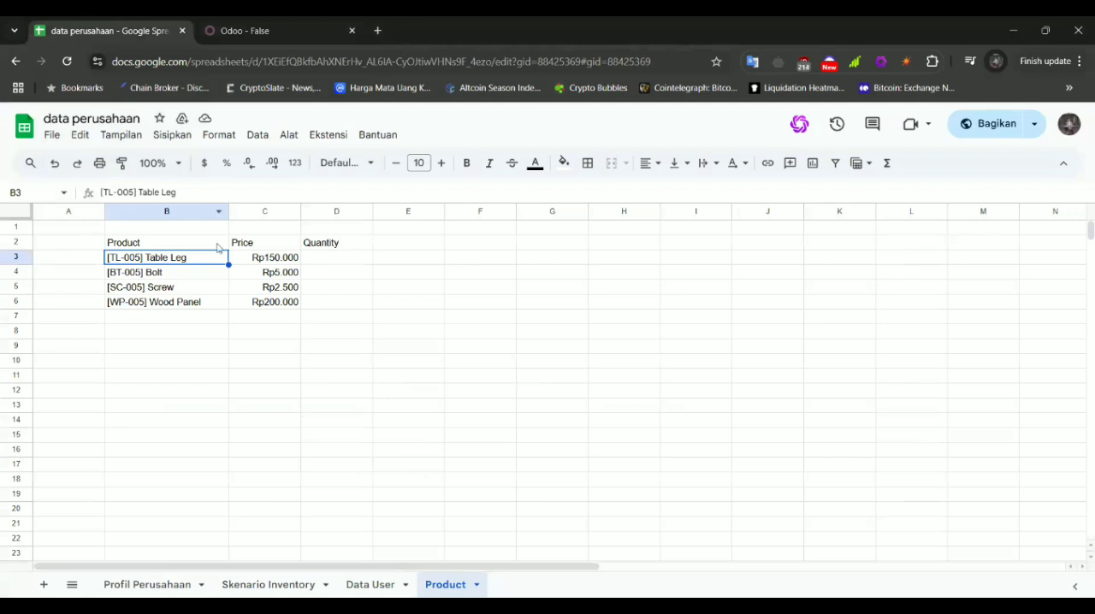
pyautogui.click(244, 31)
pyautogui.write('[TL-005] Table Leg')
pyautogui.scroll(-1, 231, 291)
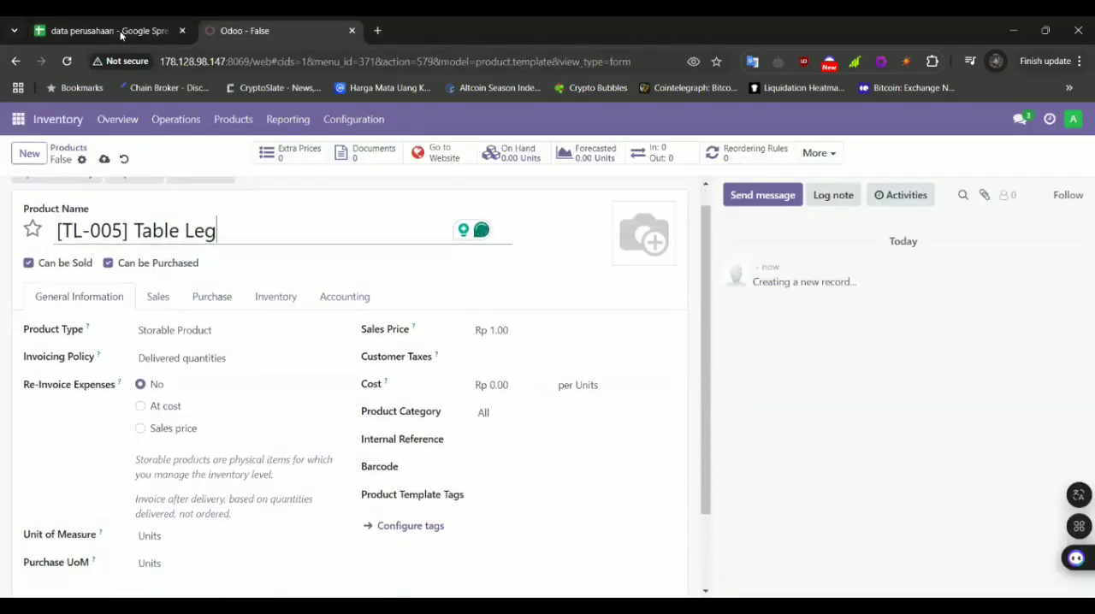
pyautogui.click(120, 30)
pyautogui.click(243, 31)
pyautogui.scroll(-1, 202, 338)
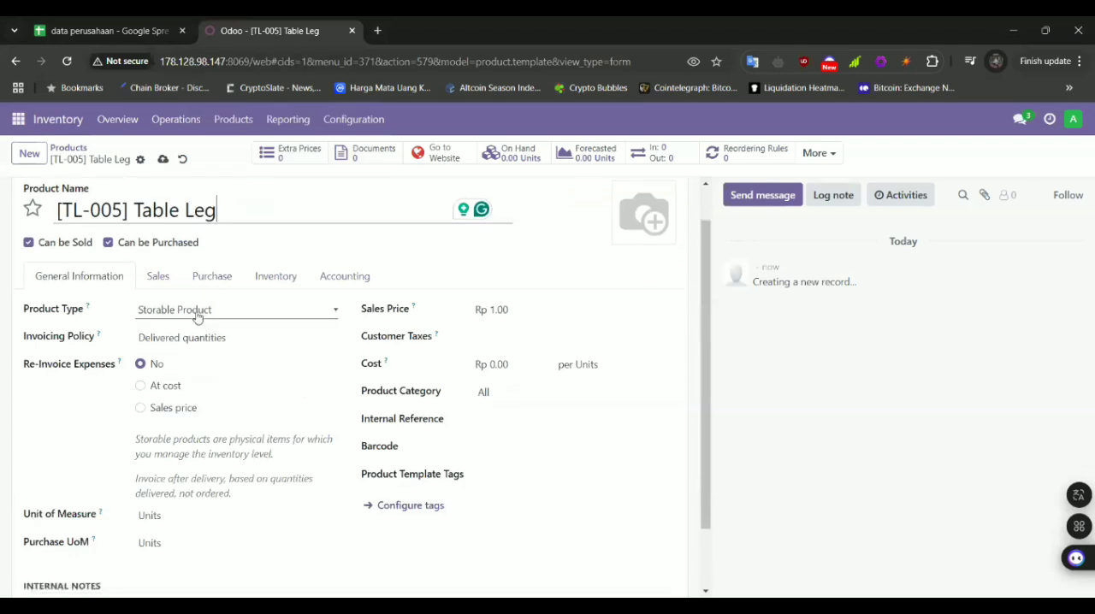
pyautogui.scroll(-1, 237, 384)
# Copy the Table Leg price from the Product sheet and set the product's sales price to Rp 150.000
pyautogui.click(119, 31)
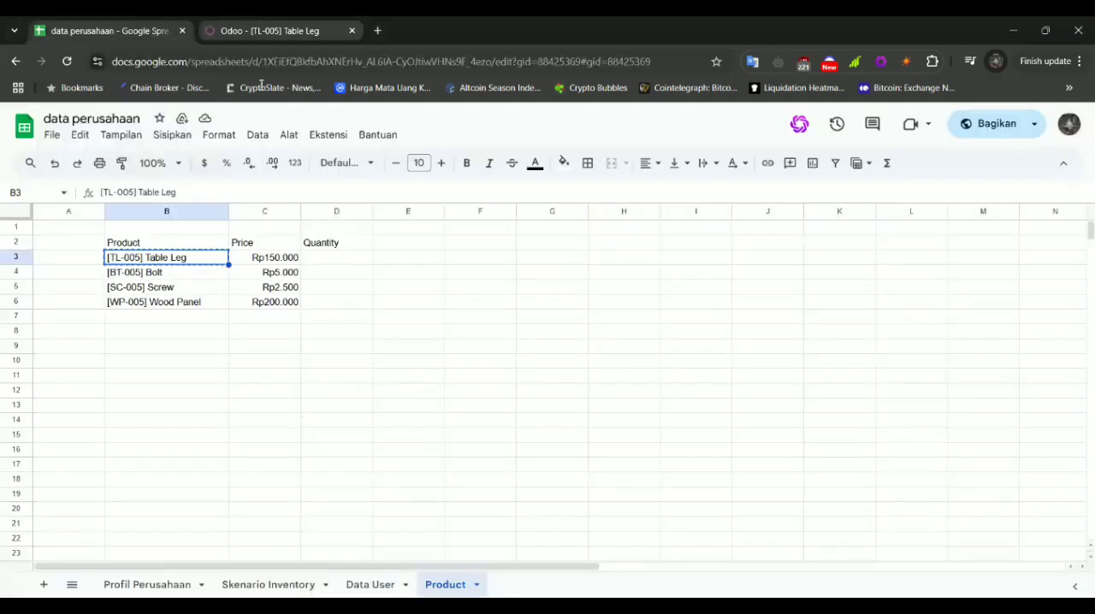
pyautogui.click(279, 257)
pyautogui.hotkey('ctrl', 'c')
pyautogui.click(273, 31)
pyautogui.click(518, 290)
pyautogui.hotkey('ctrl', 'v')
pyautogui.click(502, 290)
pyautogui.press('BackSpace')
pyautogui.press('BackSpace')
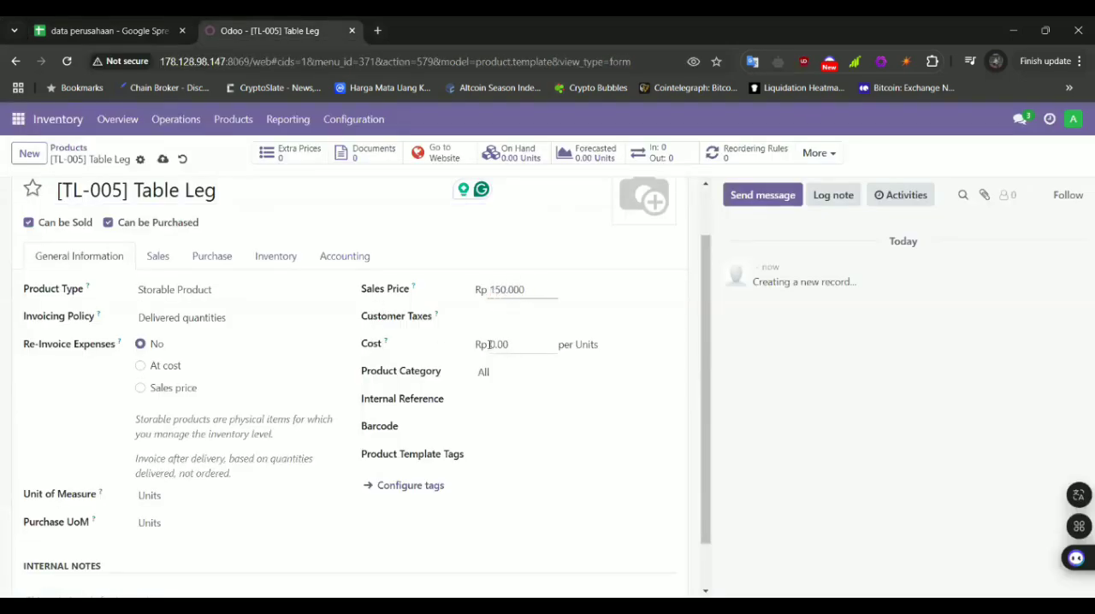
pyautogui.click(111, 29)
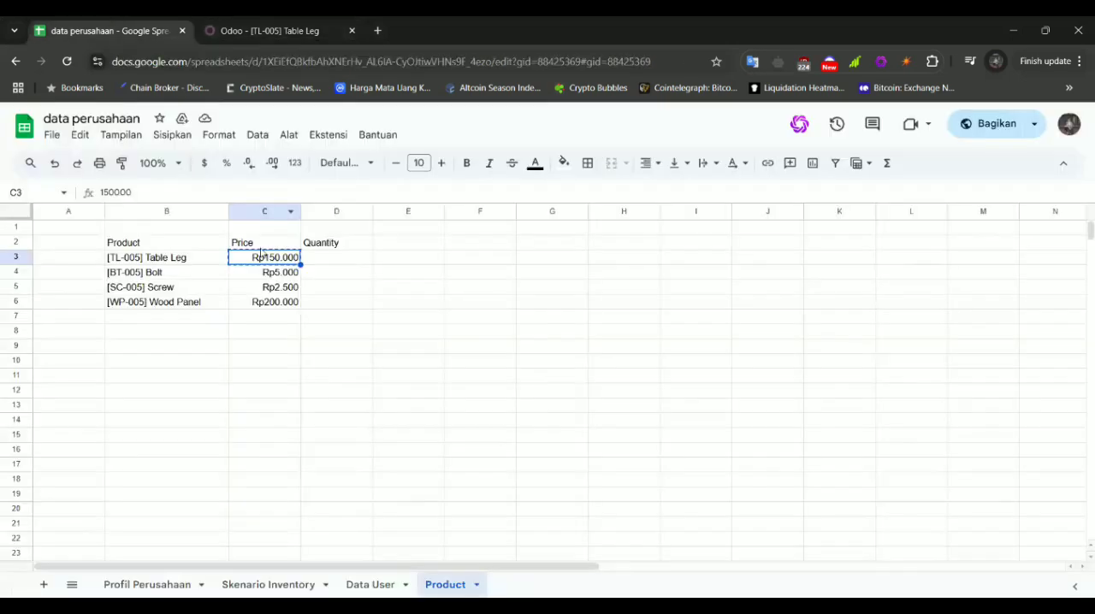
pyautogui.click(258, 25)
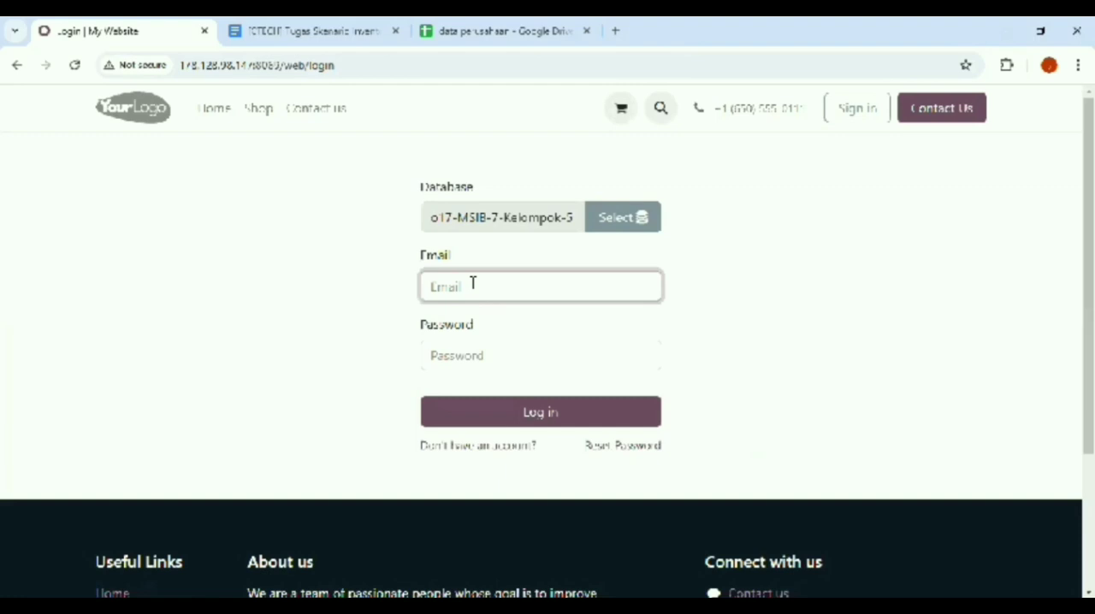
# Log in to Odoo as the Staff Manufacture user (CP216) with the account e-mail and password
pyautogui.rightClick(472, 290)
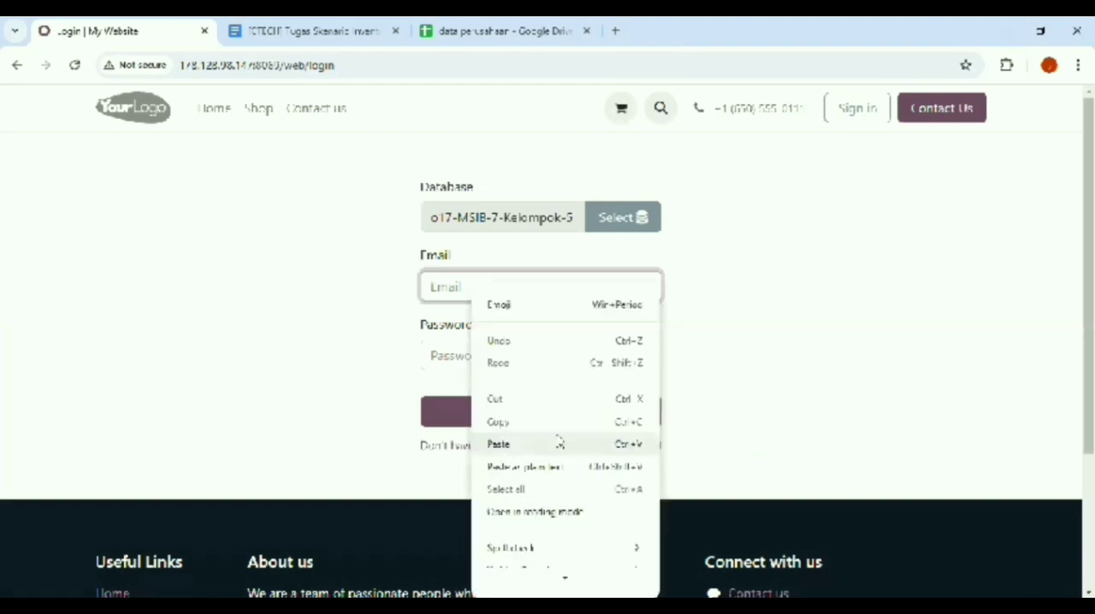
pyautogui.click(518, 445)
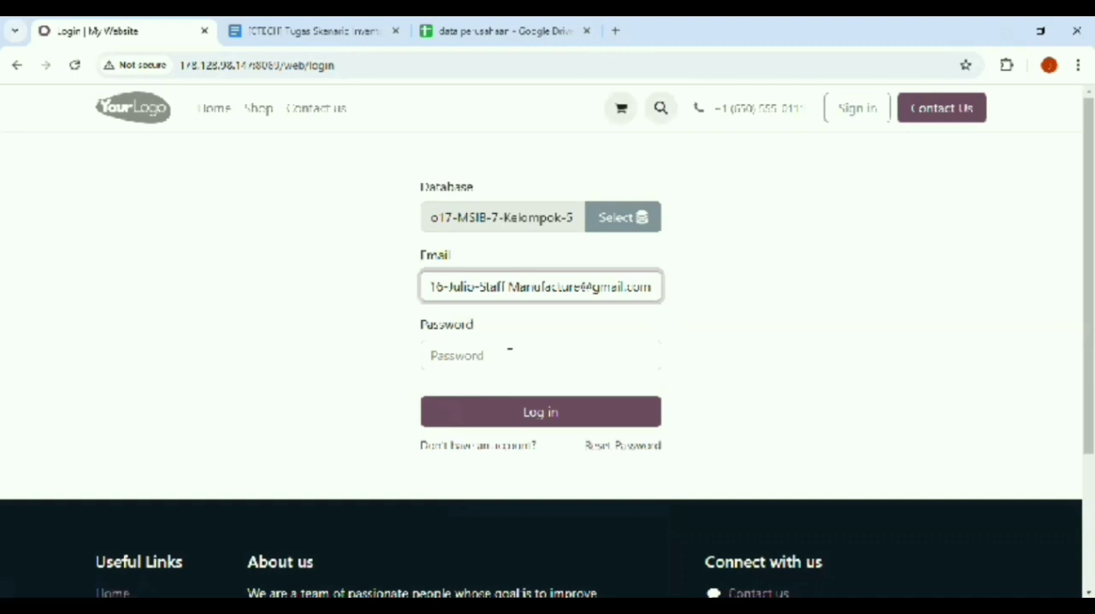
pyautogui.click(509, 352)
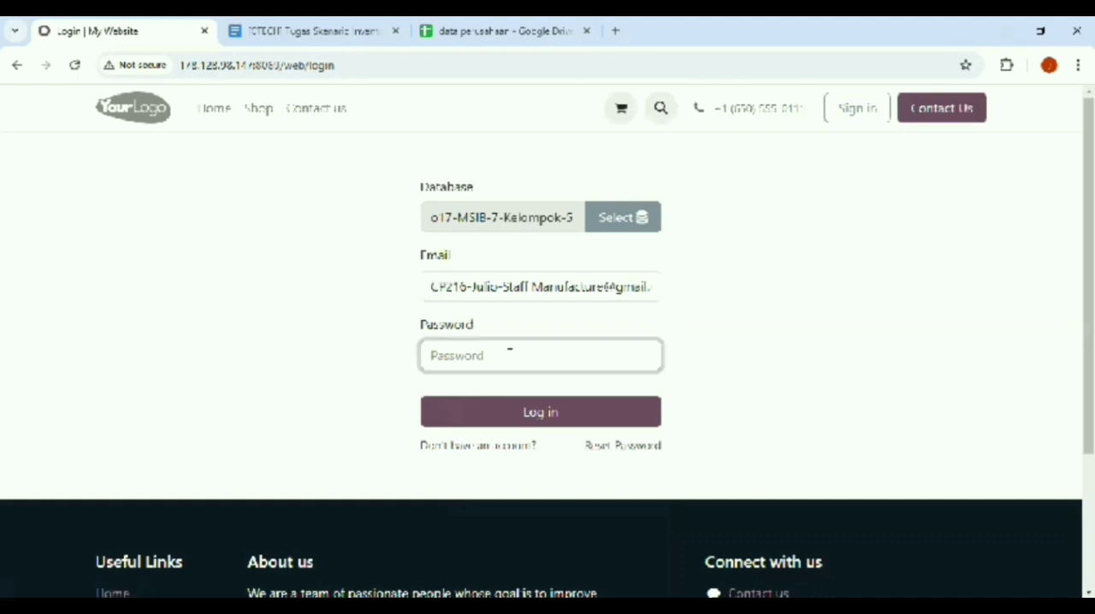
pyautogui.write('1')
pyautogui.click(538, 413)
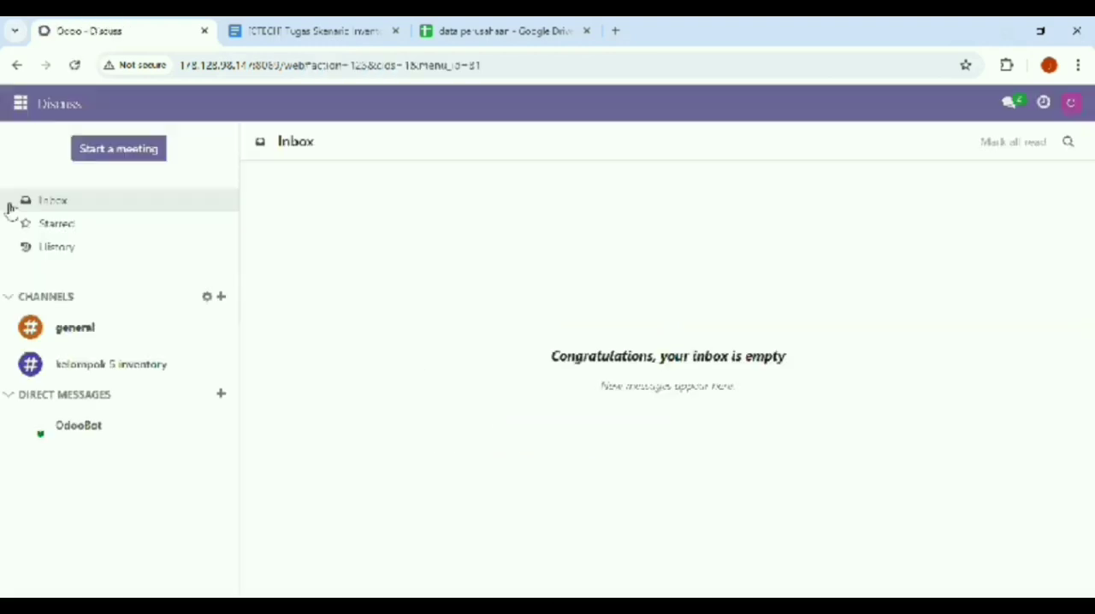
# Create a new order in the Manufacturing app with MEJA as the product to build
pyautogui.click(15, 102)
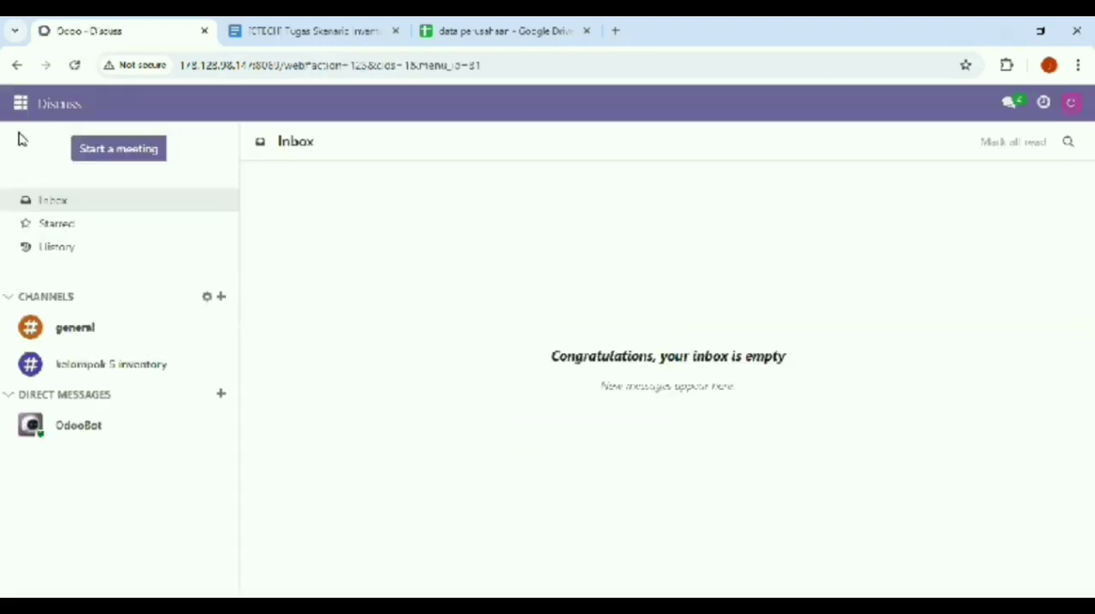
pyautogui.click(63, 286)
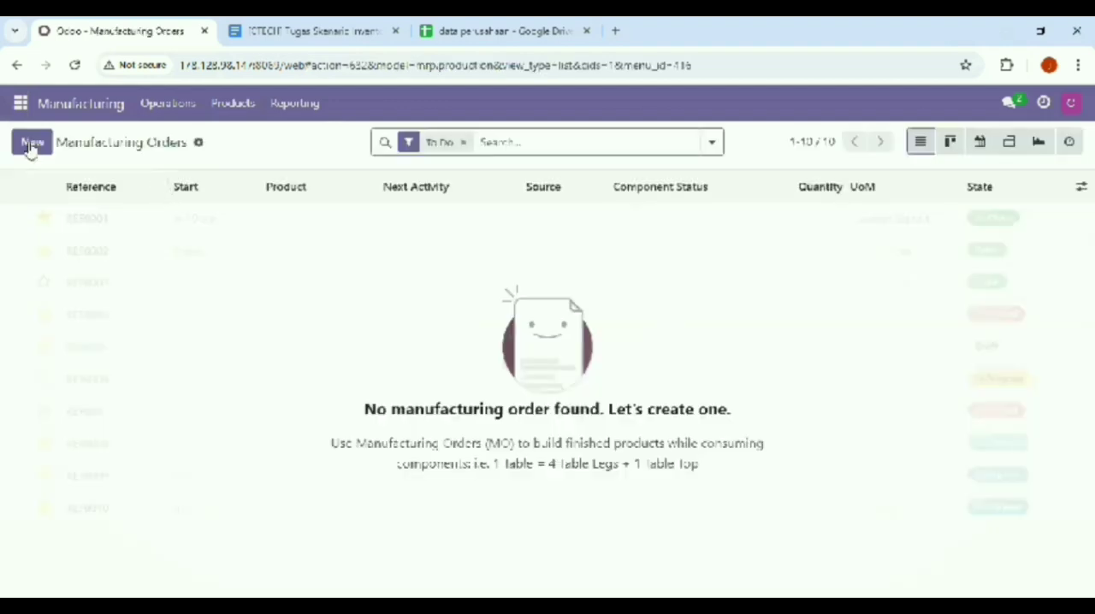
pyautogui.click(32, 143)
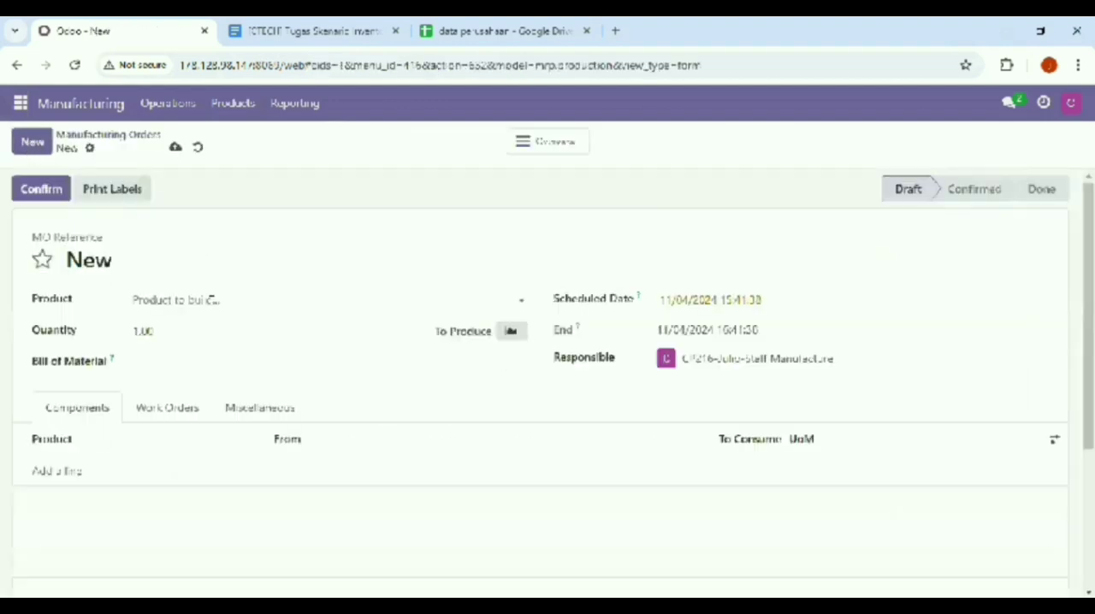
pyautogui.click(212, 300)
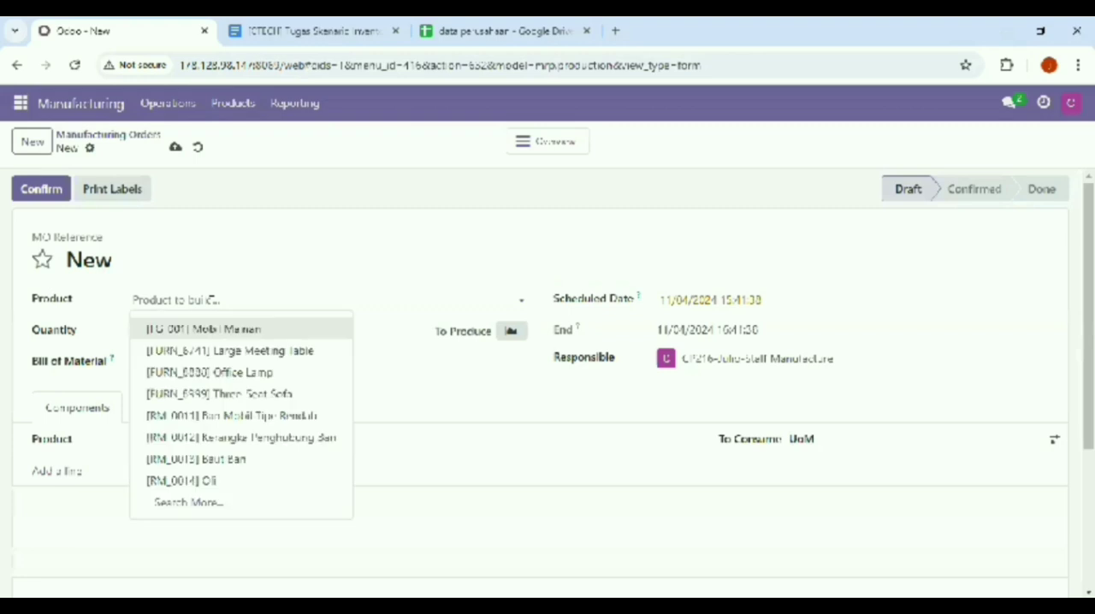
pyautogui.write('ma')
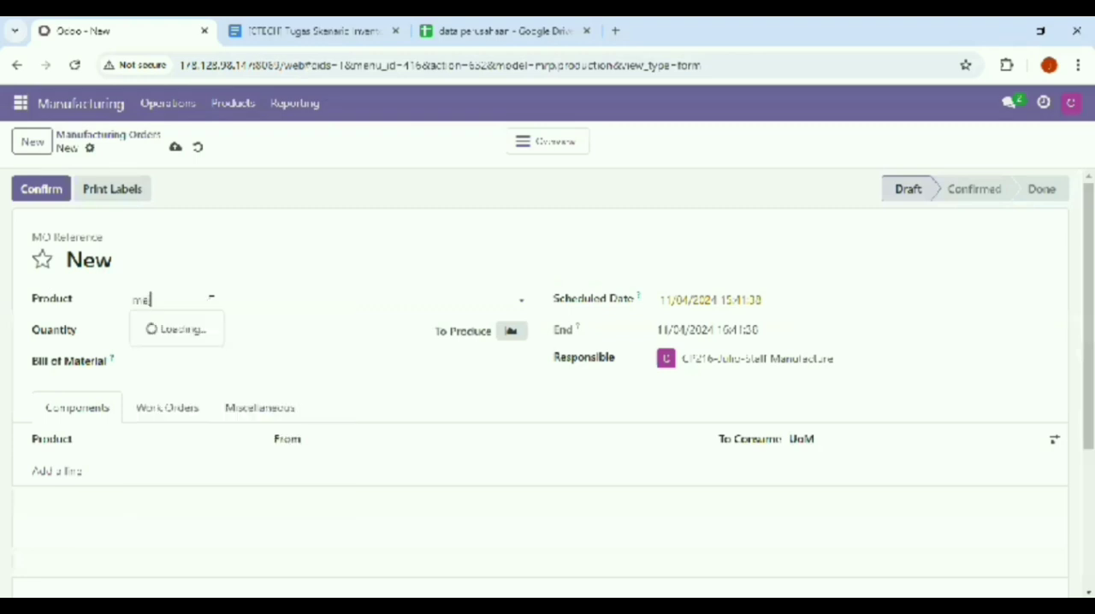
pyautogui.write('ja')
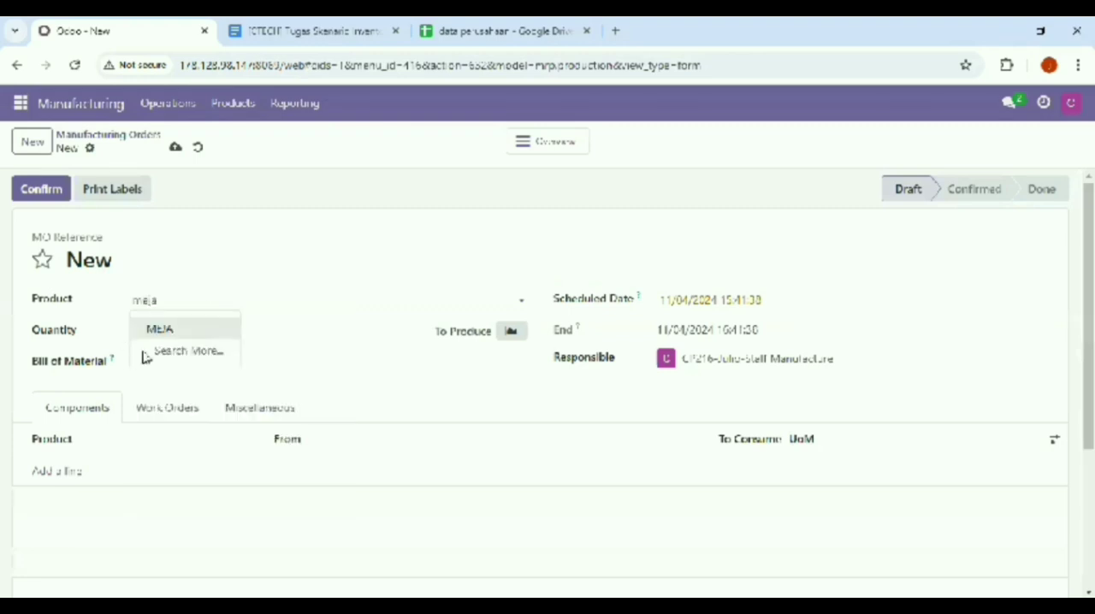
pyautogui.click(167, 328)
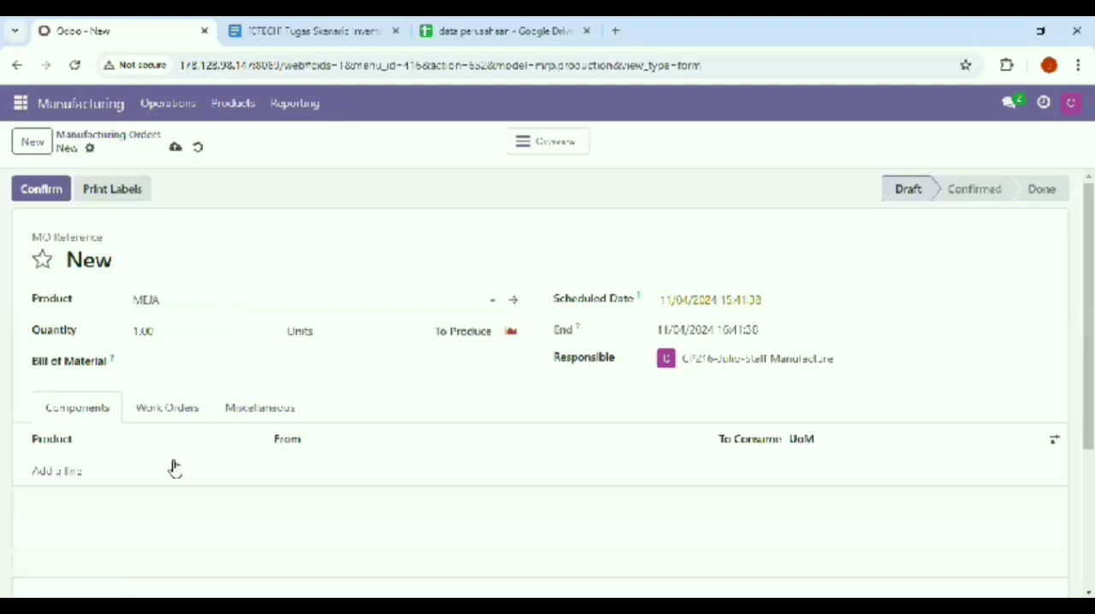
# Add [TL-005] Table Leg as the first component of the MEJA manufacturing order
pyautogui.click(49, 470)
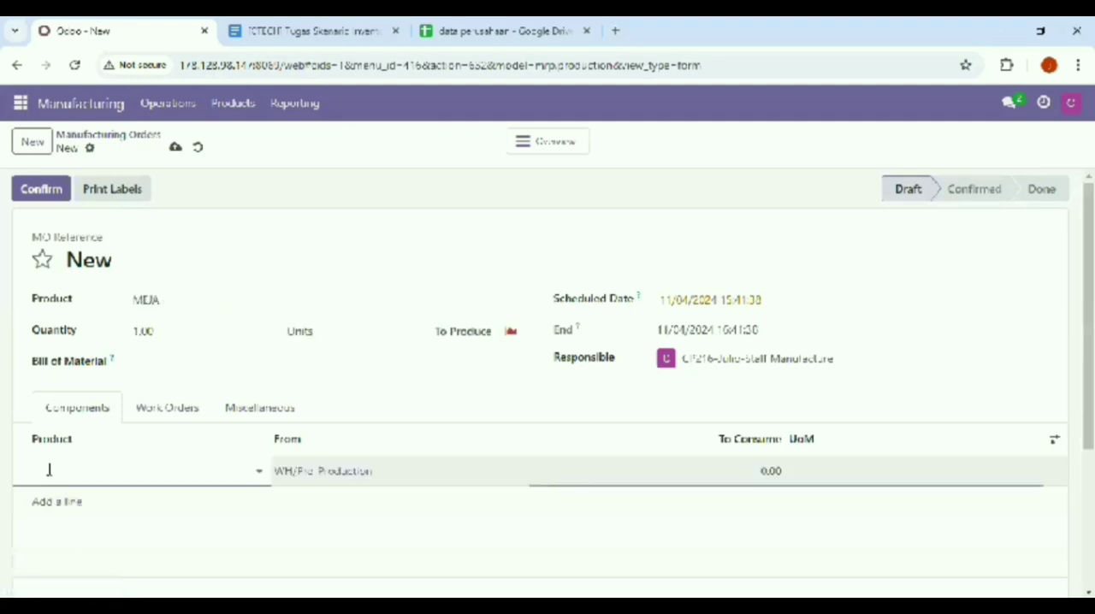
pyautogui.click(49, 470)
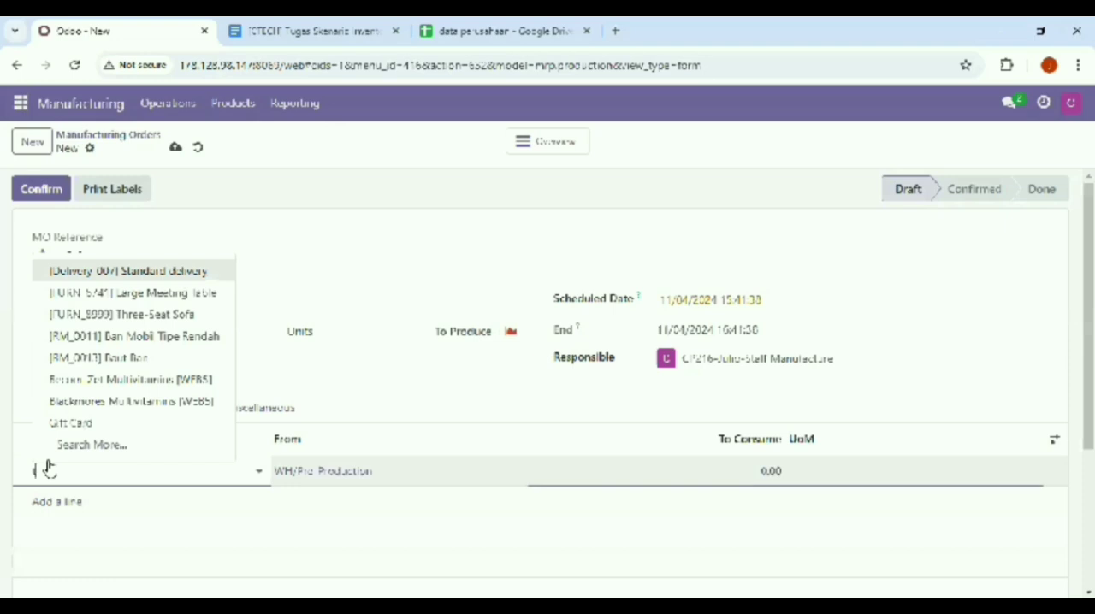
pyautogui.write('ta')
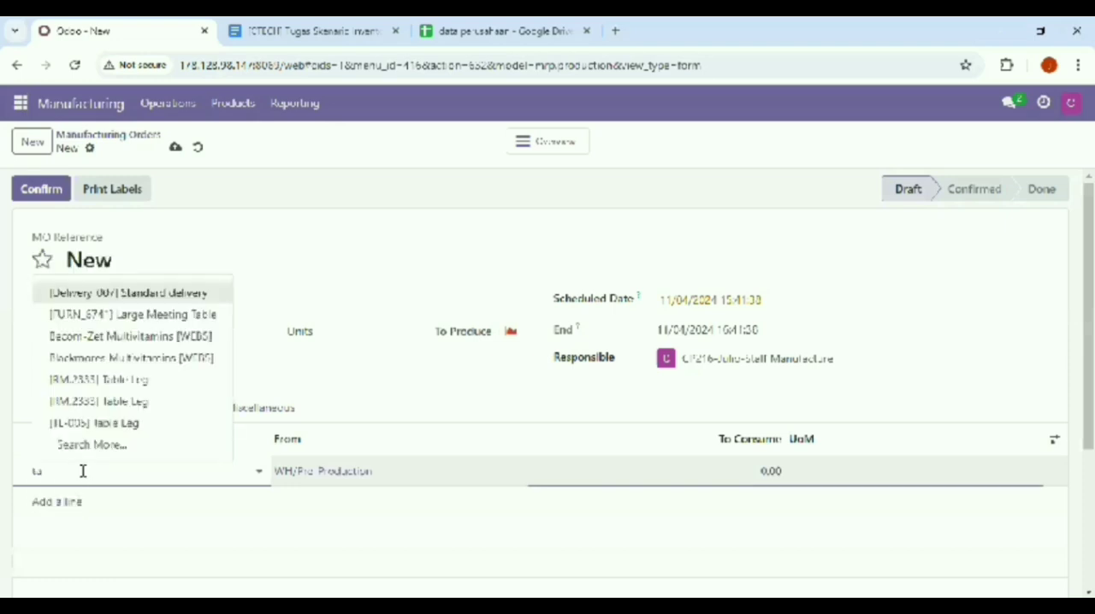
pyautogui.write('bl')
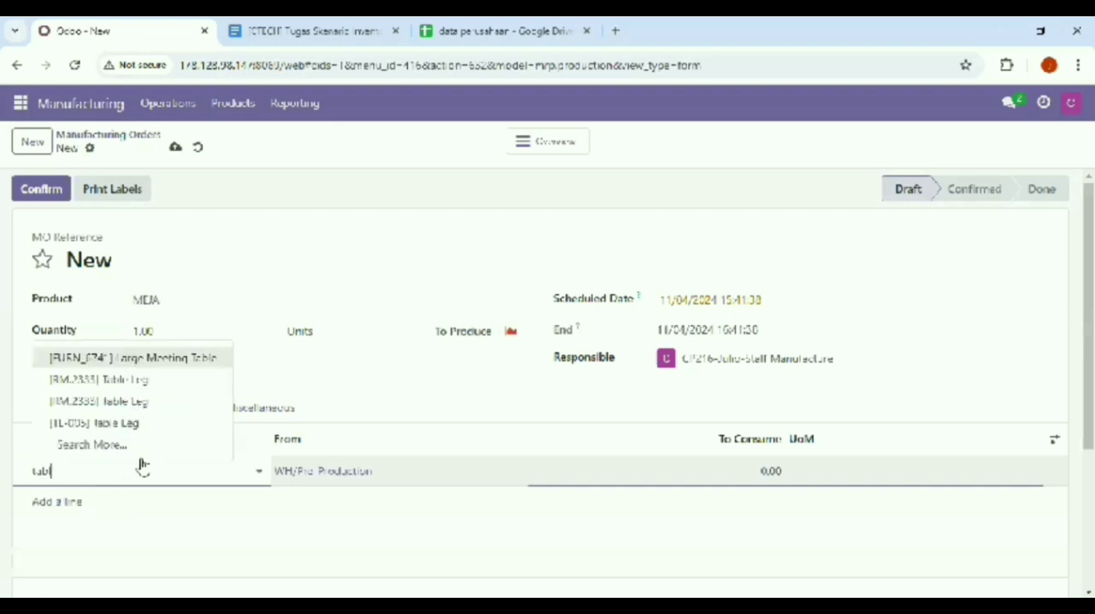
pyautogui.click(148, 425)
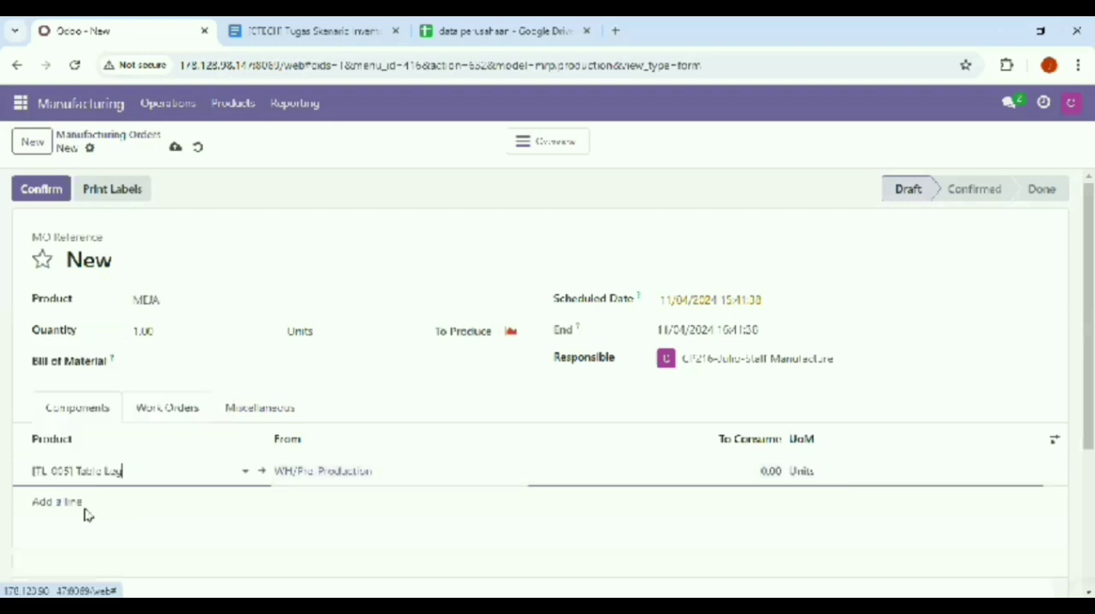
# Add [BT-005] Bolt as the second component of the MEJA manufacturing order
pyautogui.click(60, 503)
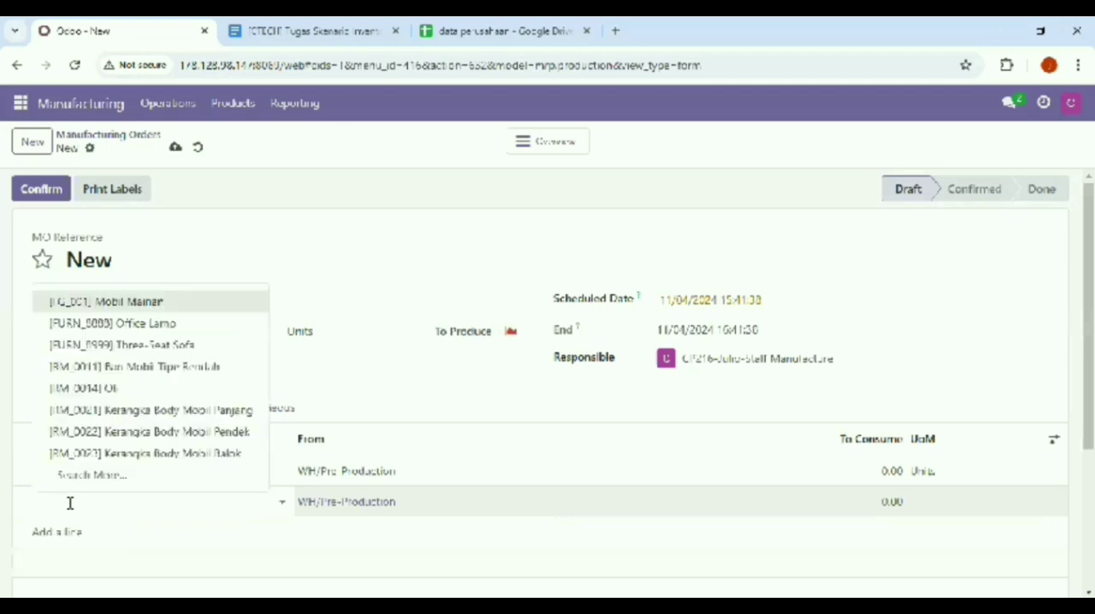
pyautogui.write('00')
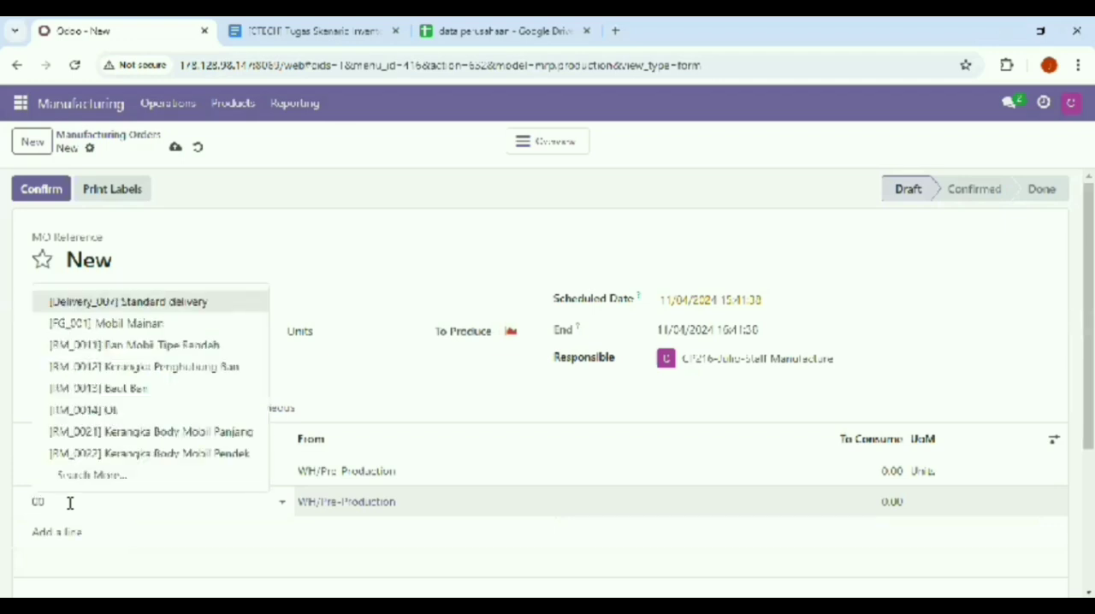
pyautogui.write('5')
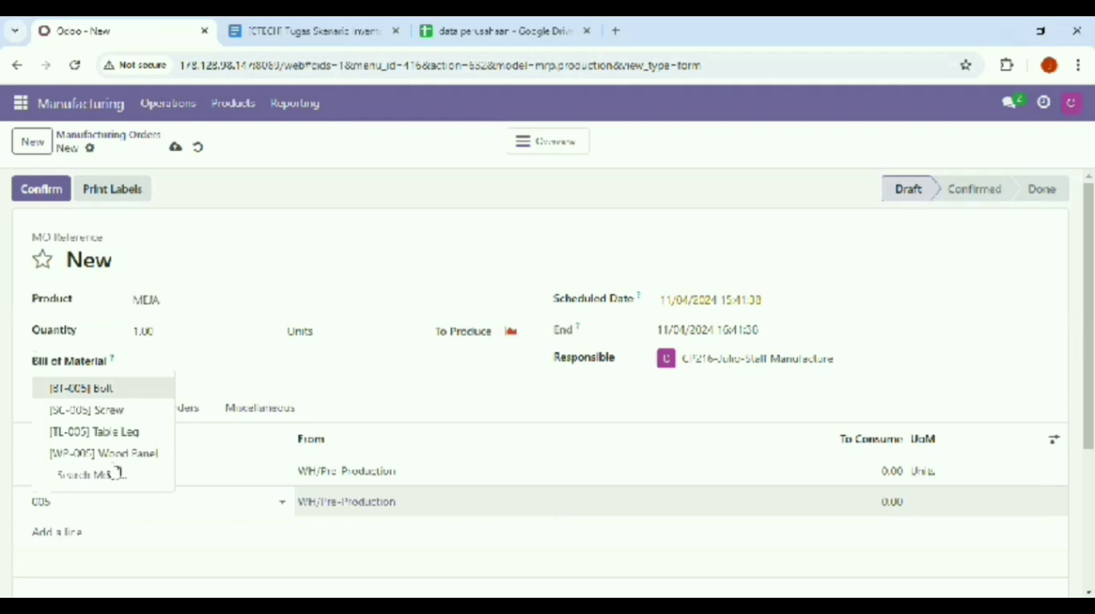
pyautogui.click(129, 395)
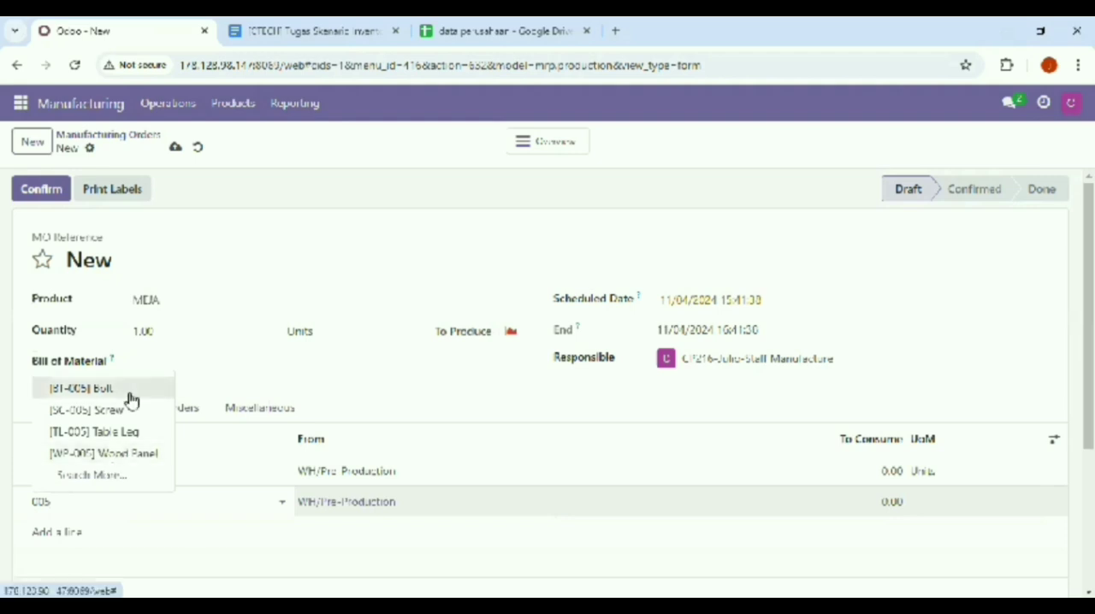
# Add [SC-005] Screw as the third component of the MEJA manufacturing order
pyautogui.click(57, 532)
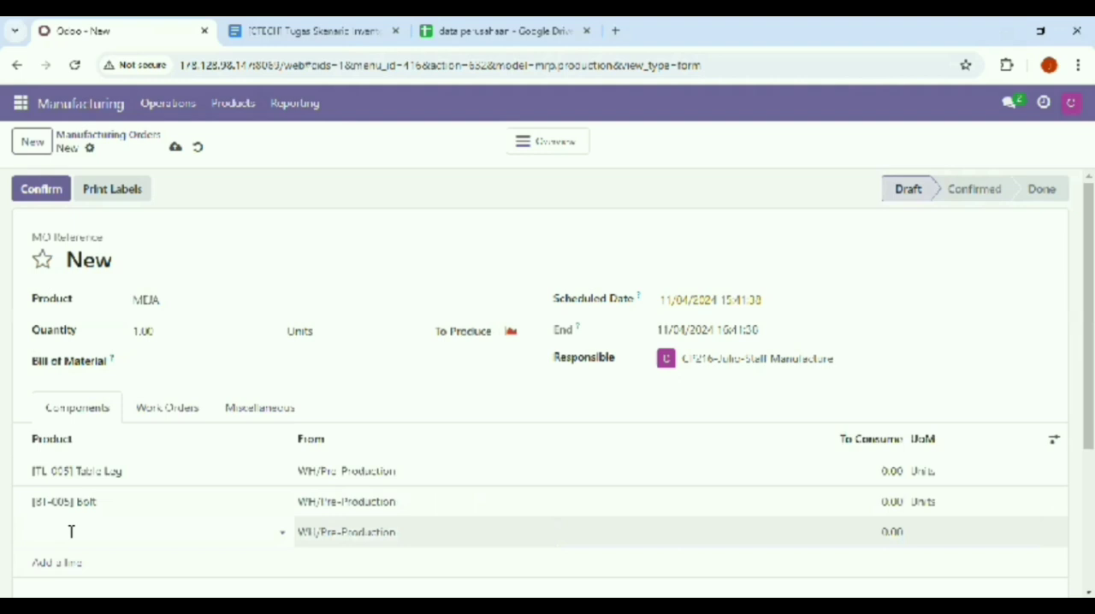
pyautogui.click(71, 532)
pyautogui.write('00')
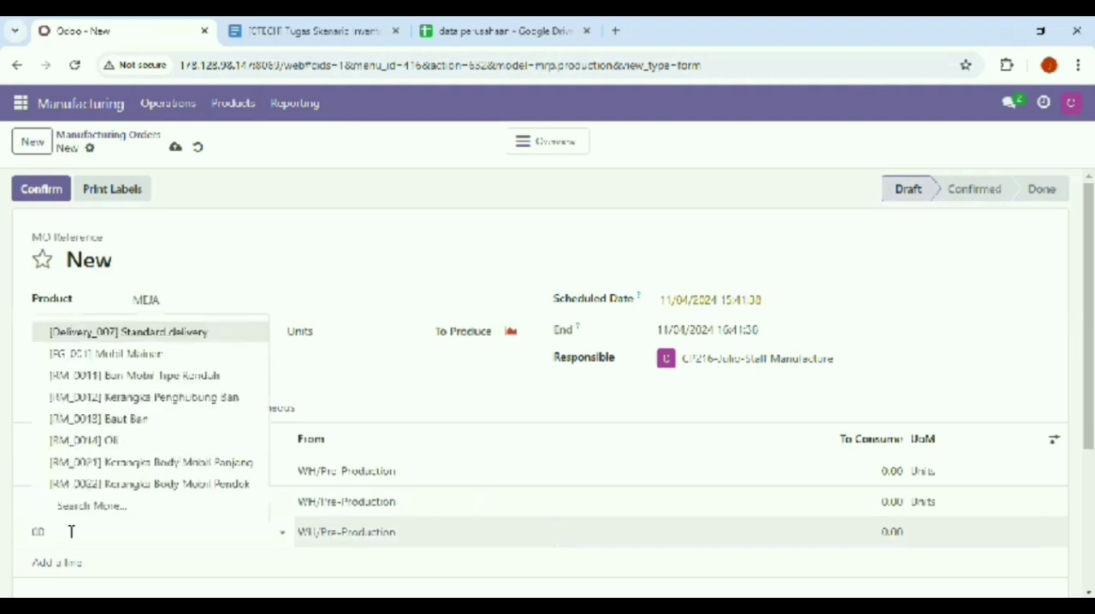
pyautogui.write('0')
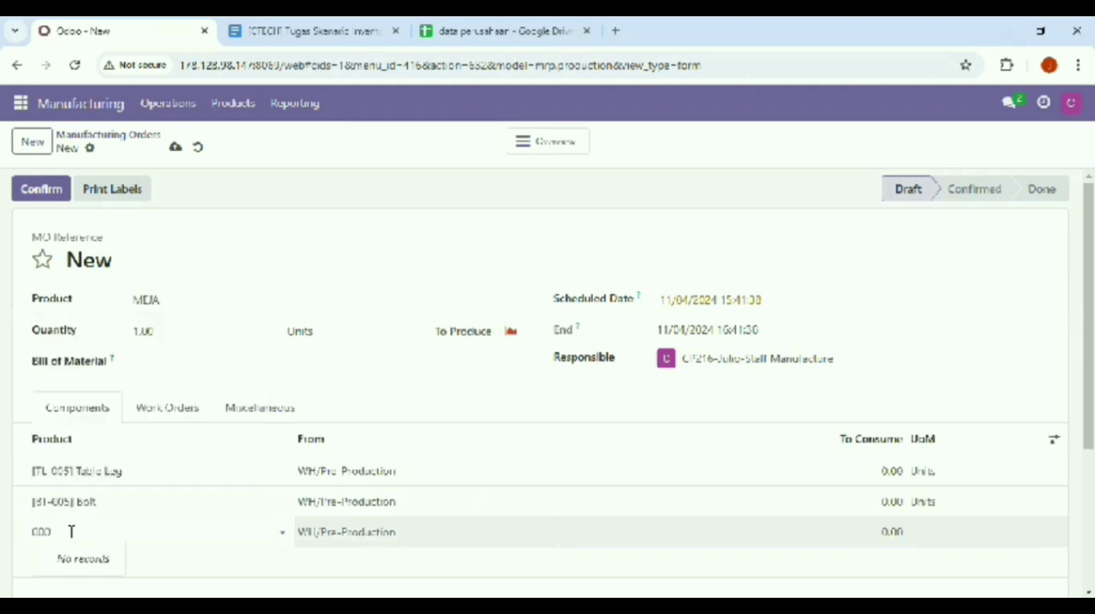
pyautogui.press('BackSpace')
pyautogui.write('5')
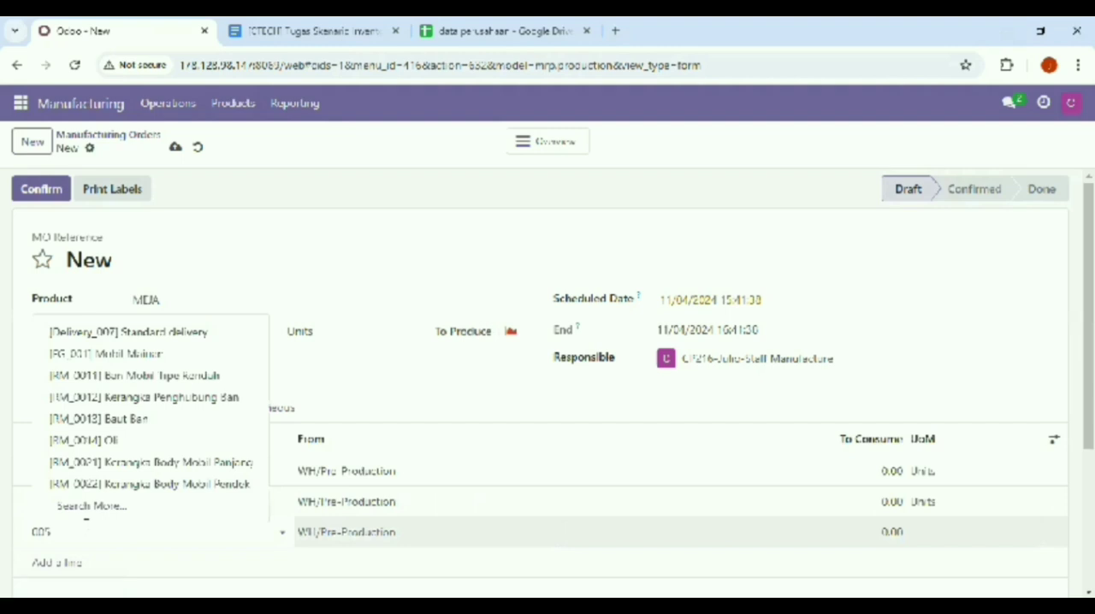
pyautogui.click(112, 442)
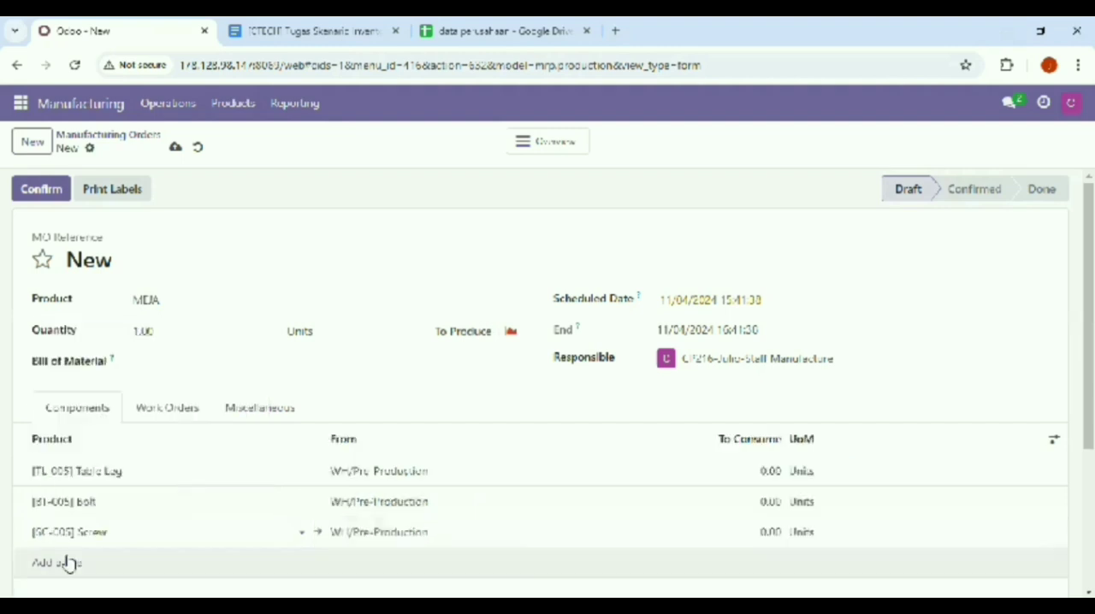
# Add [WP-005] Wood Panel as the fourth component of the MEJA manufacturing order
pyautogui.click(69, 563)
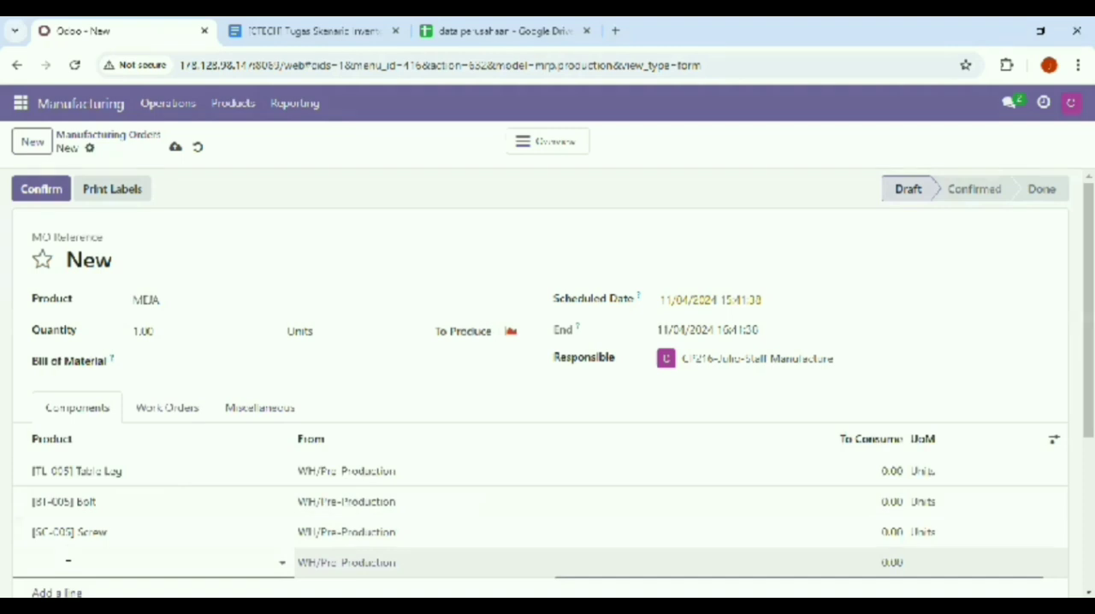
pyautogui.write('00')
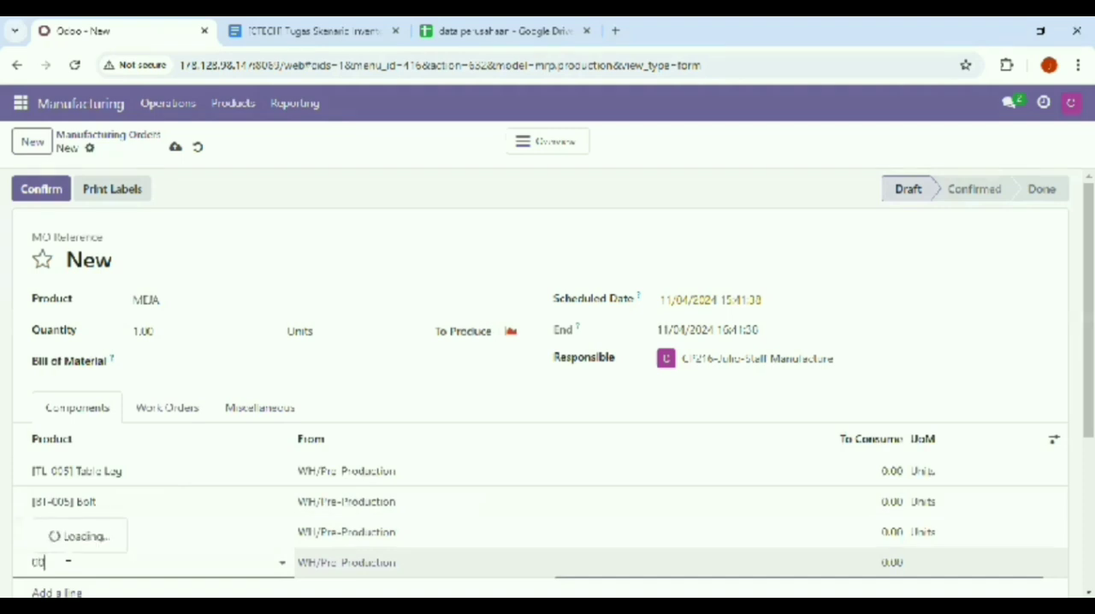
pyautogui.write('5')
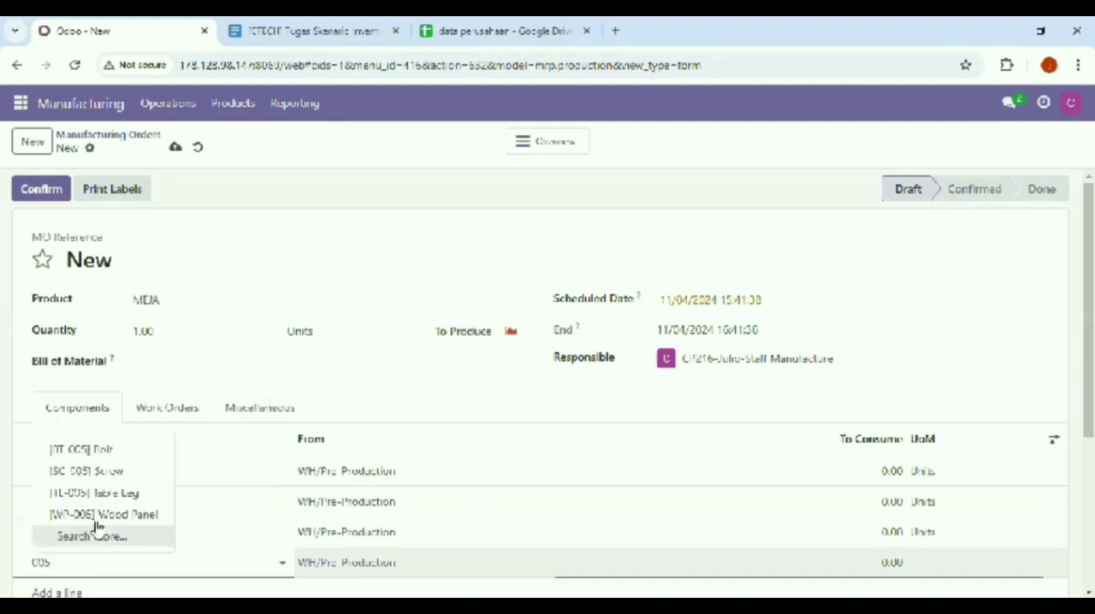
pyautogui.click(96, 522)
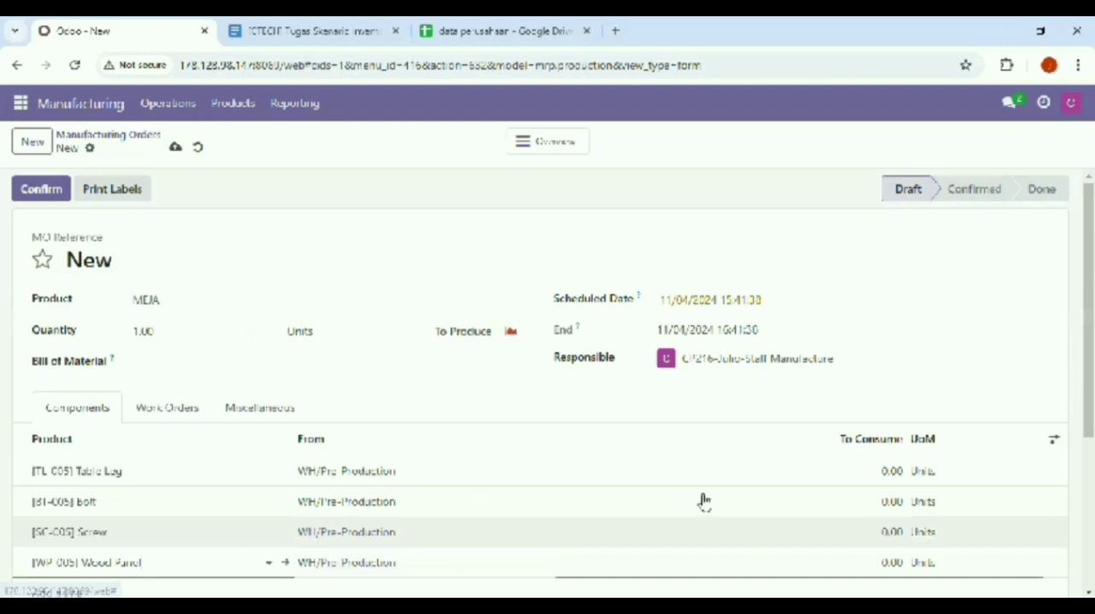
# Check the component quantities in the Tugas Skenario Inventory document and set Table Leg's quantity to consume to 1 in Odoo
pyautogui.click(767, 475)
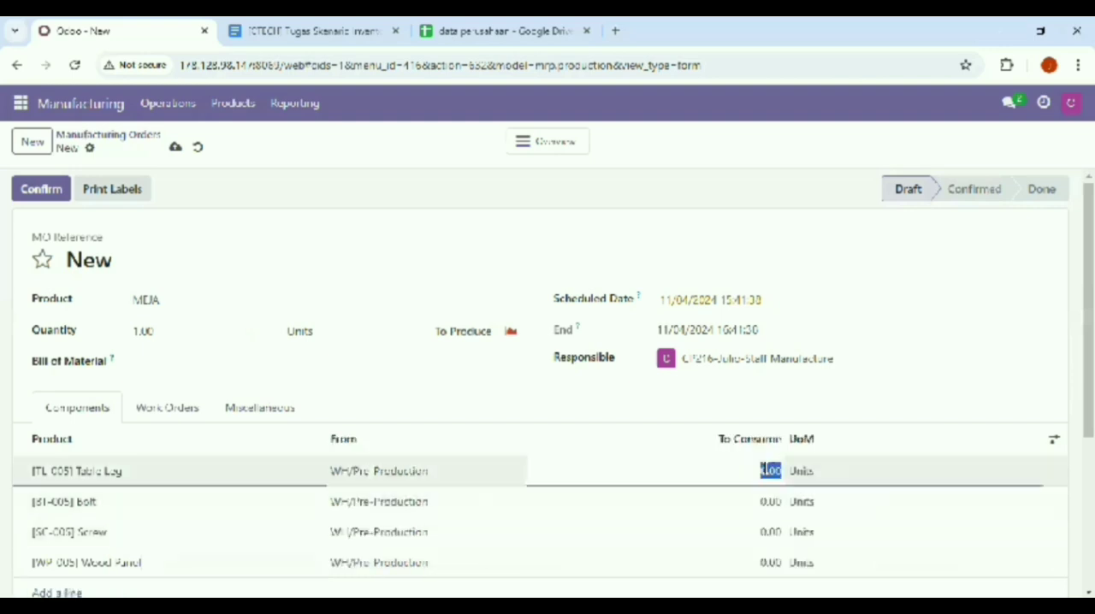
pyautogui.press('BackSpace')
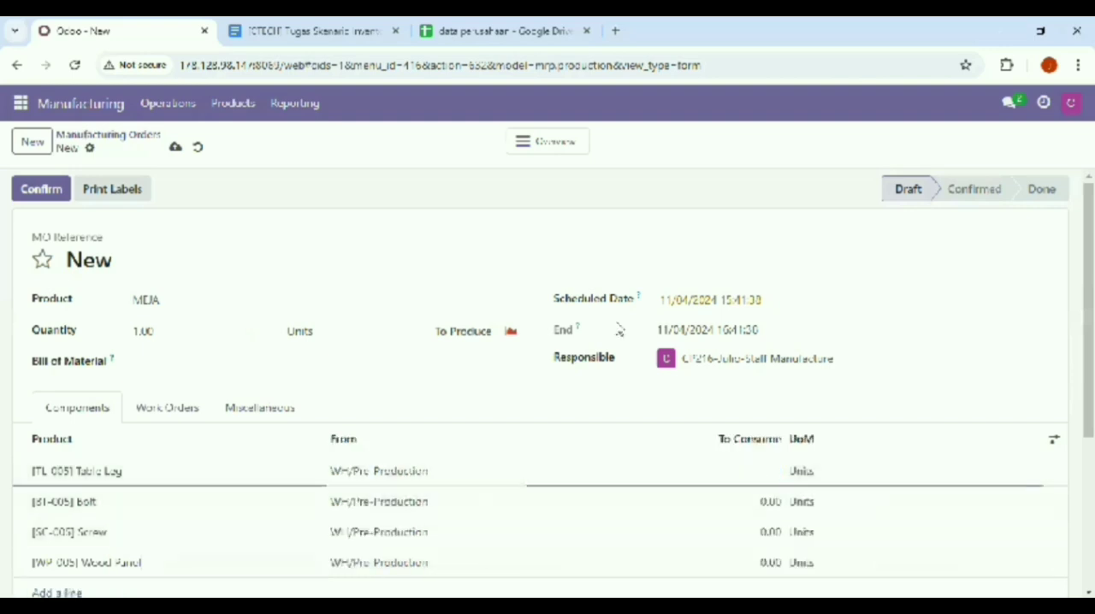
pyautogui.click(233, 34)
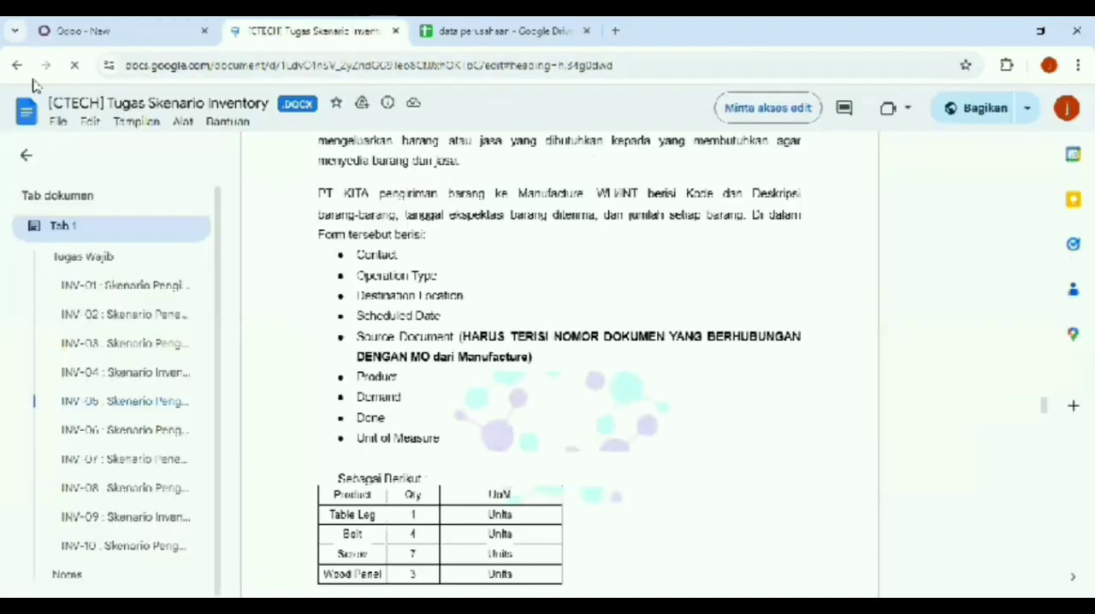
pyautogui.click(106, 34)
pyautogui.click(776, 474)
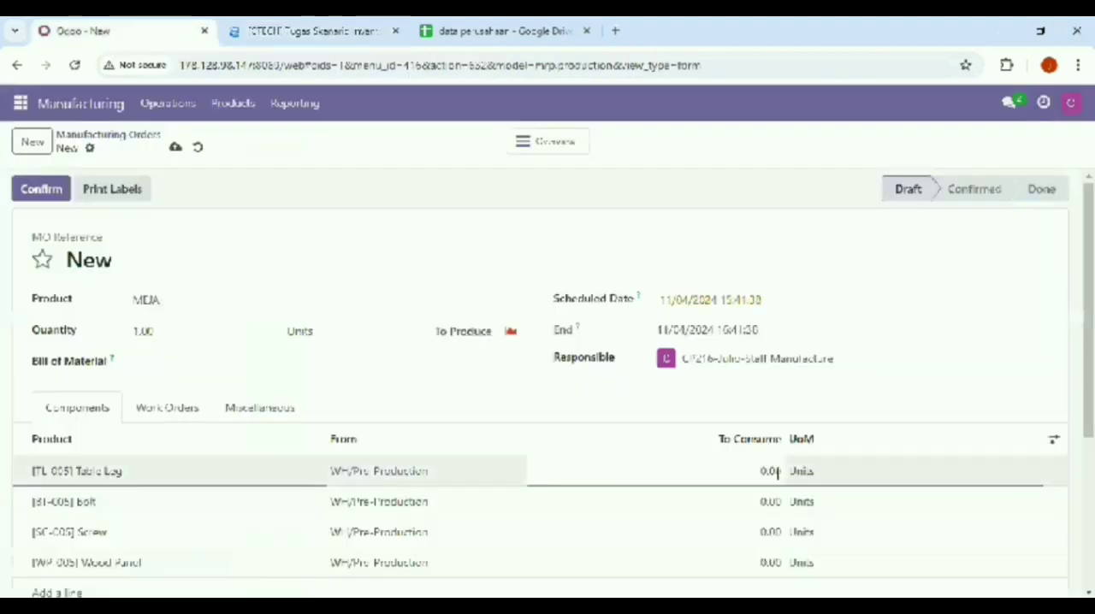
pyautogui.doubleClick(776, 471)
pyautogui.write('1')
# Set the quantities to consume to 4 for Bolt and 7 for Screw
pyautogui.click(765, 504)
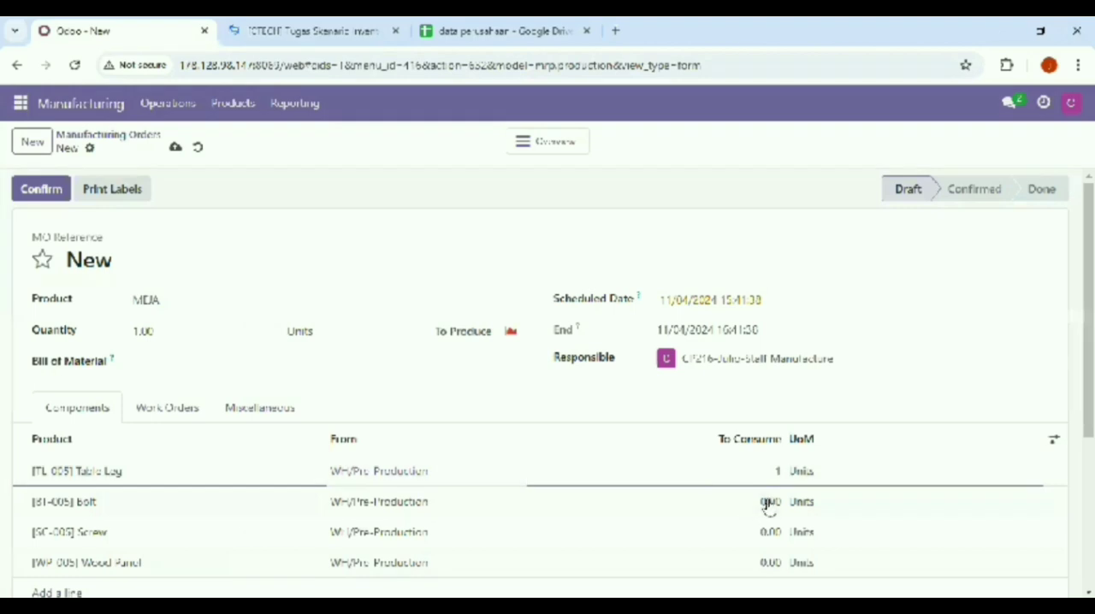
pyautogui.doubleClick(767, 503)
pyautogui.press('BackSpace')
pyautogui.write('4')
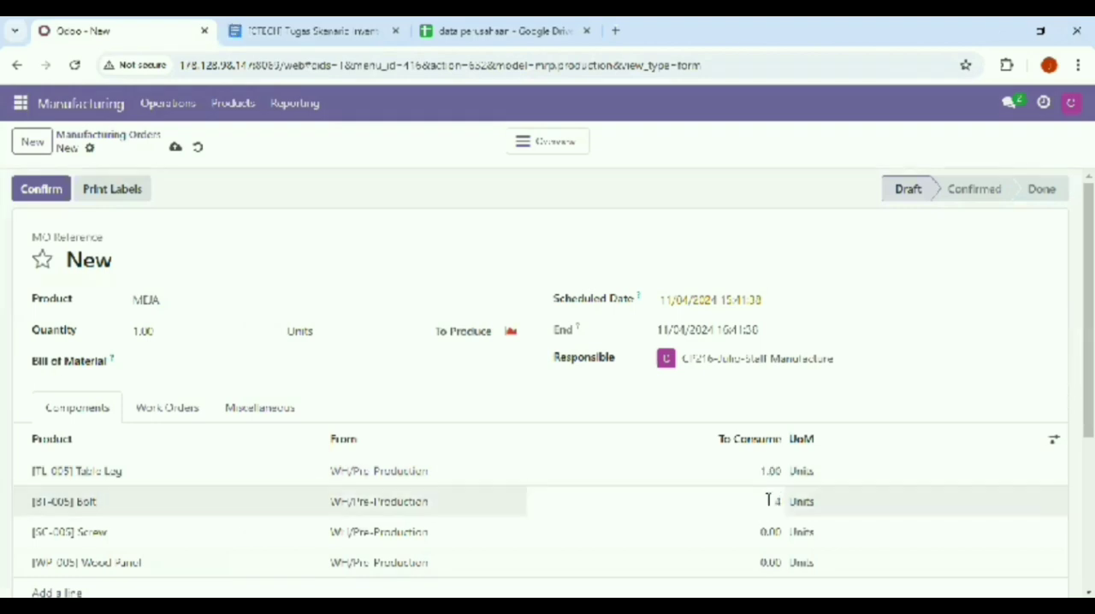
pyautogui.doubleClick(770, 532)
pyautogui.press('BackSpace')
pyautogui.write('7')
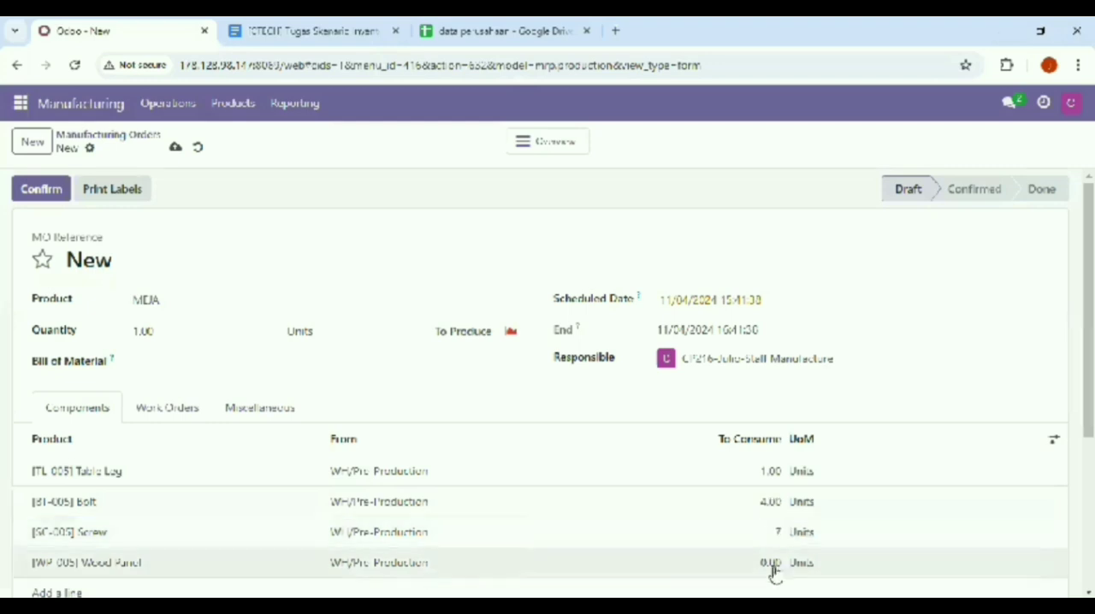
# Set the quantity to consume for Wood Panel to 3 and save the manufacturing order
pyautogui.doubleClick(768, 564)
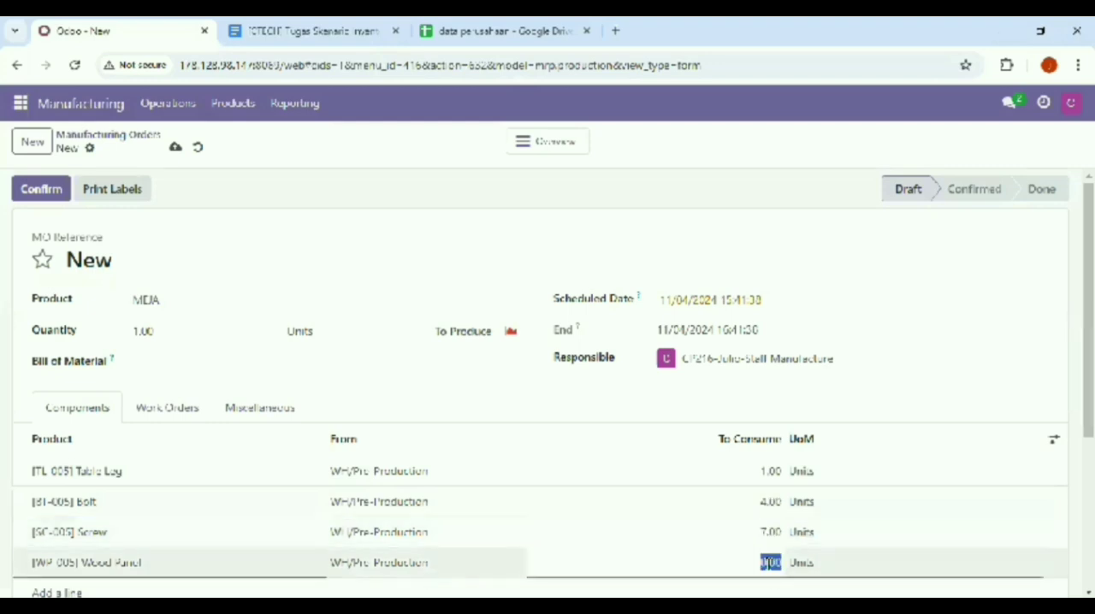
pyautogui.press('BackSpace')
pyautogui.write('1')
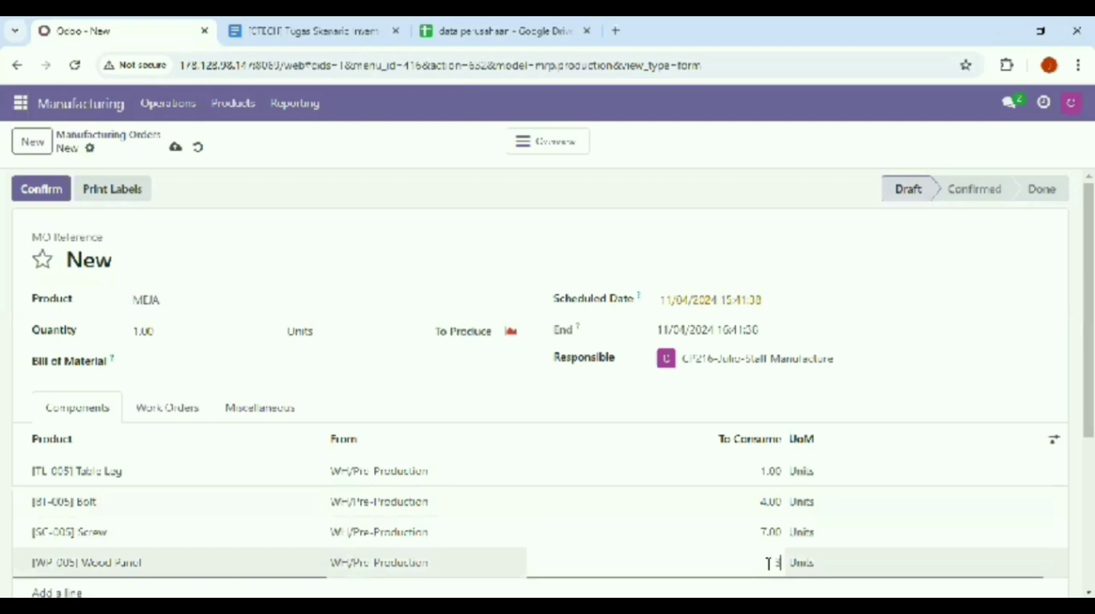
pyautogui.click(176, 149)
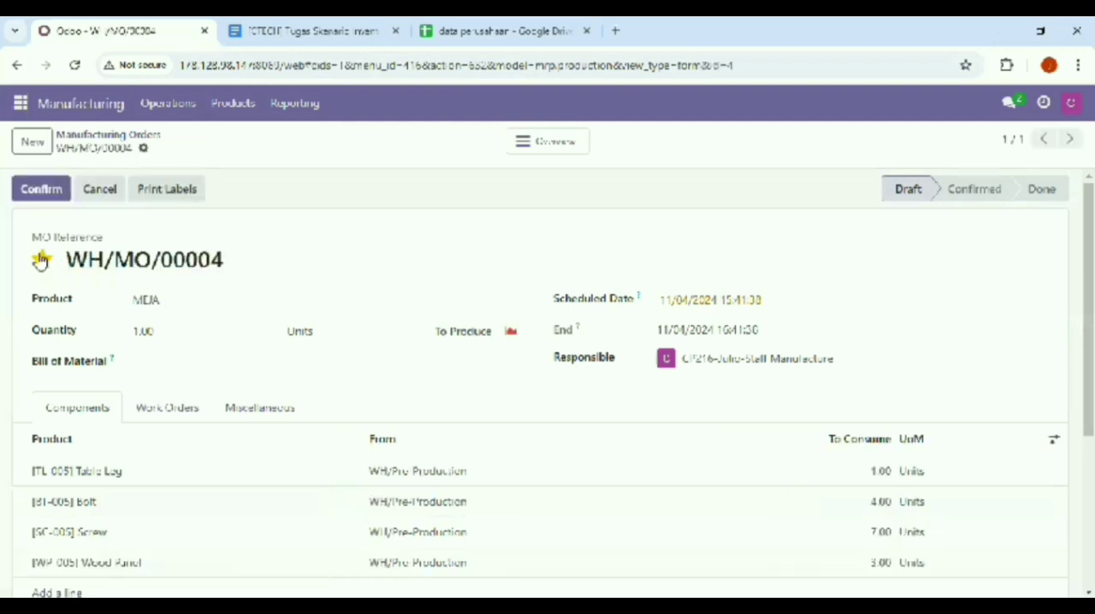
# Copy the reference of the saved MEJA manufacturing order
pyautogui.tripleClick(242, 269)
pyautogui.hotkey('ctrl', 'c')
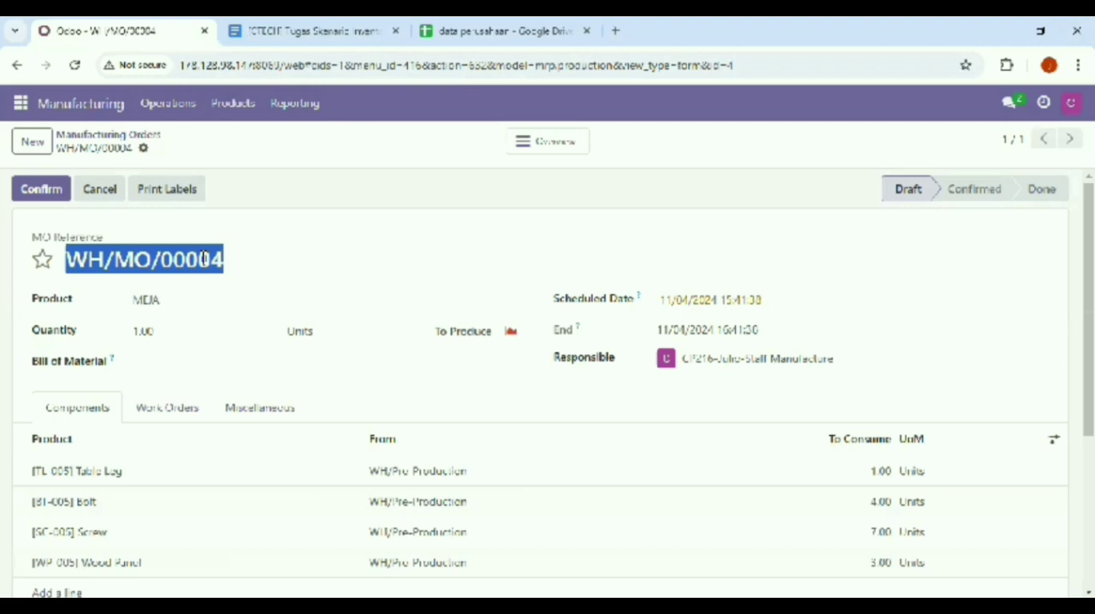
pyautogui.rightClick(205, 260)
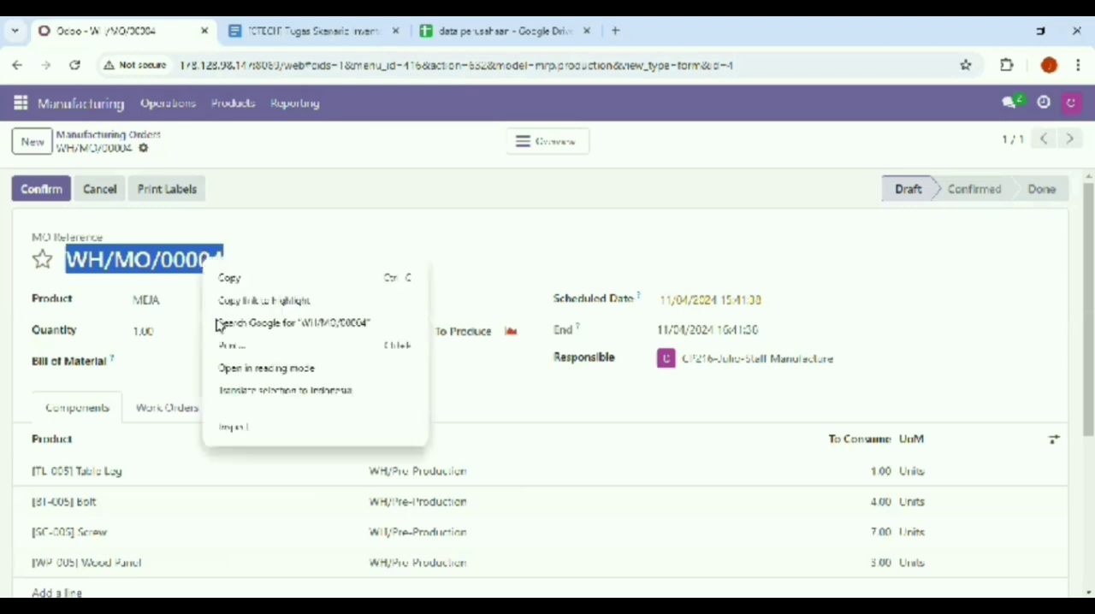
pyautogui.click(239, 276)
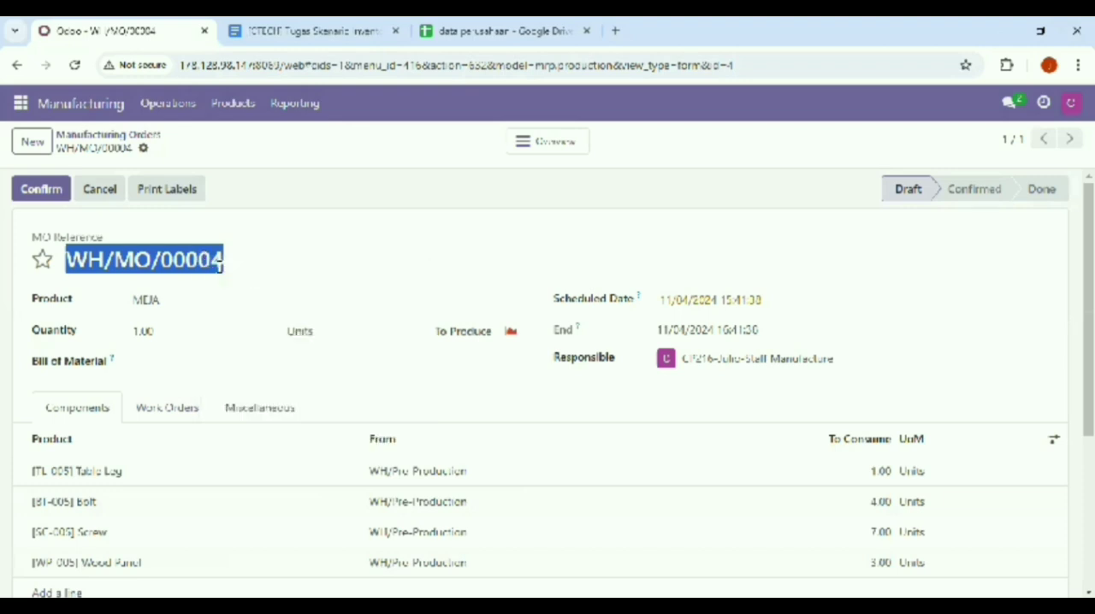
# Duplicate the MEJA manufacturing order twice to have three identical draft orders
pyautogui.click(144, 151)
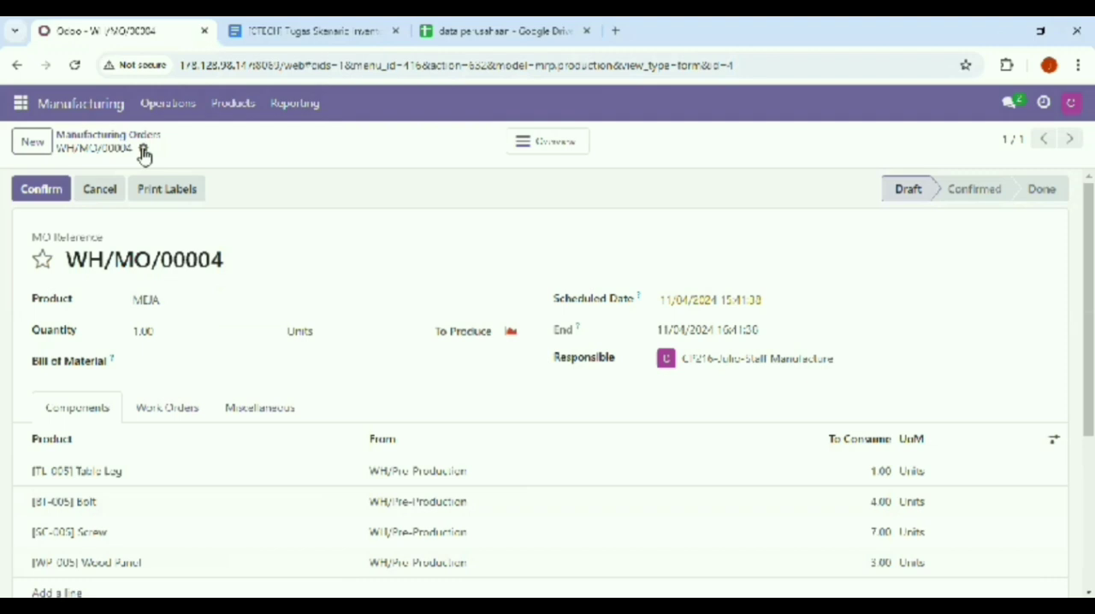
pyautogui.click(144, 151)
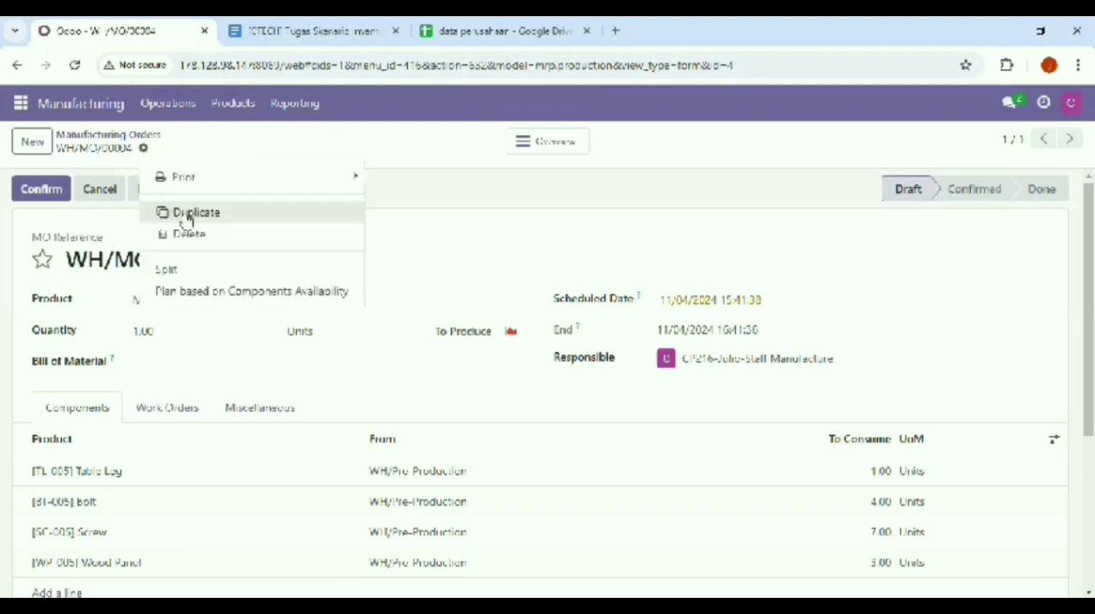
pyautogui.click(187, 219)
pyautogui.click(143, 148)
pyautogui.click(188, 225)
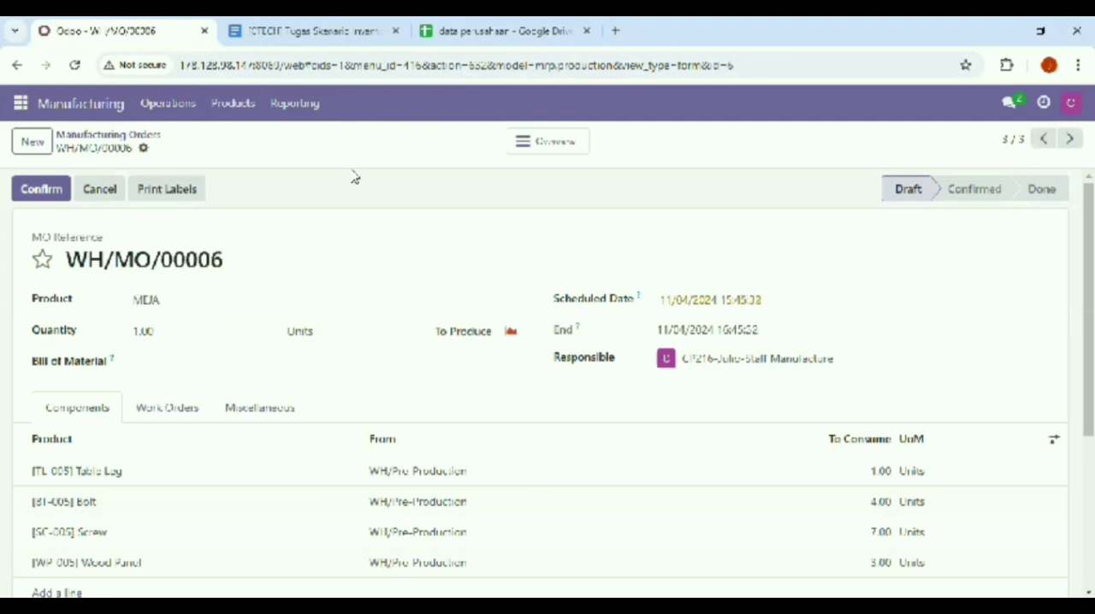
# Open the "kelompok 5 inventory" channel chat and start a message by mentioning the Manager Manufacture user (CP196)
pyautogui.click(1012, 103)
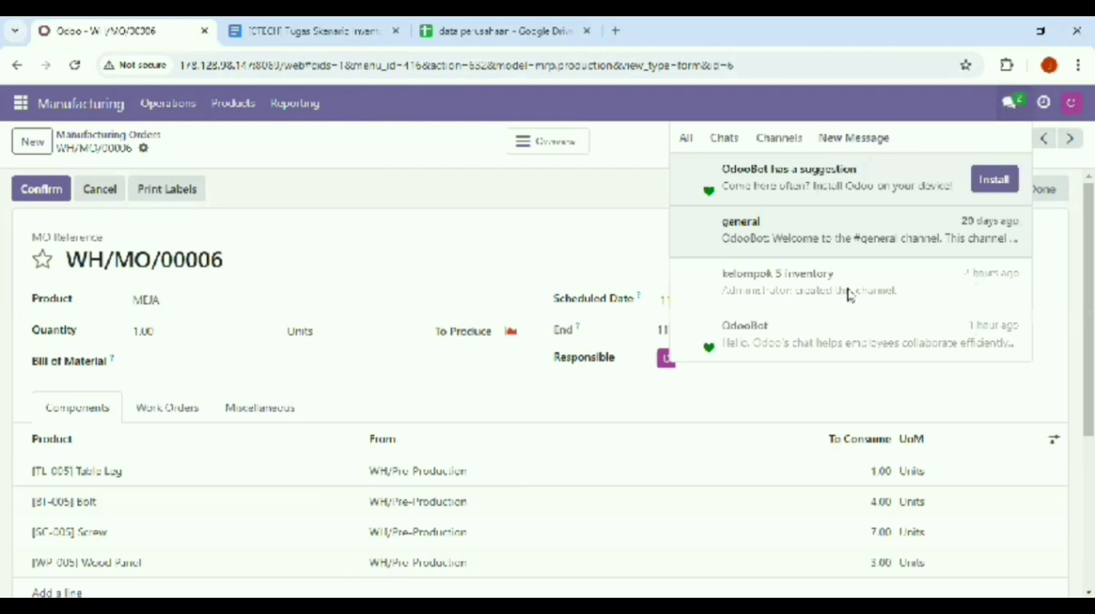
pyautogui.click(802, 303)
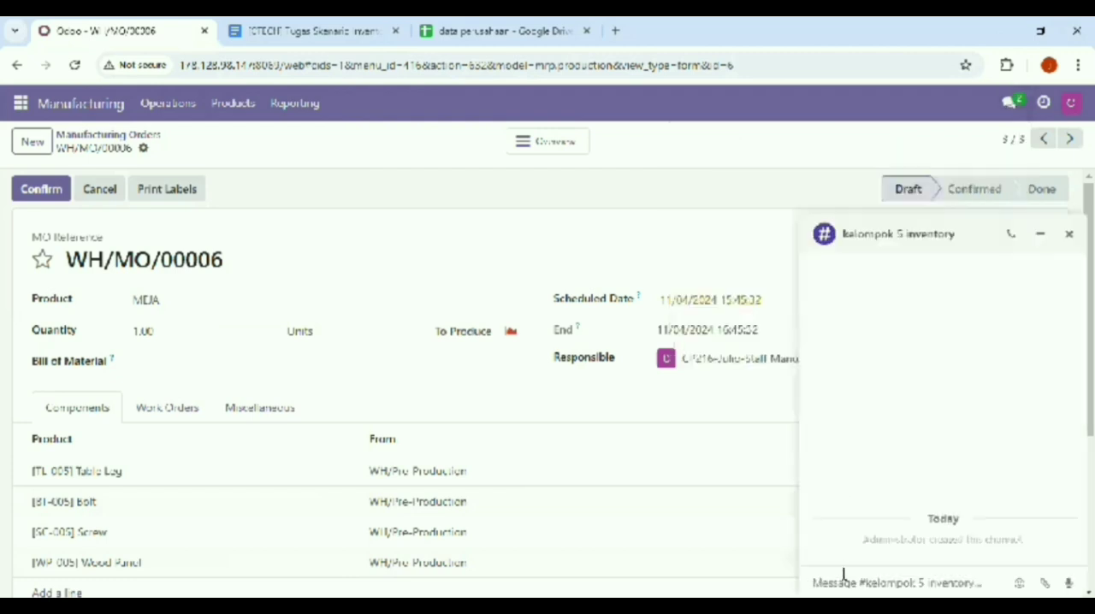
pyautogui.write('2')
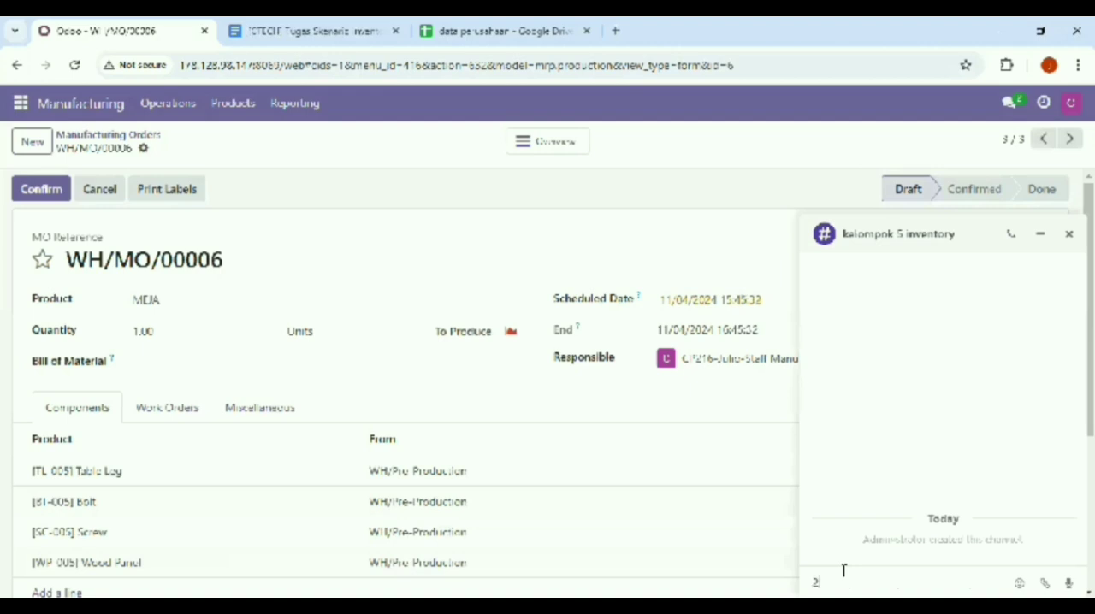
pyautogui.press('BackSpace')
pyautogui.write('2')
pyautogui.press('BackSpace')
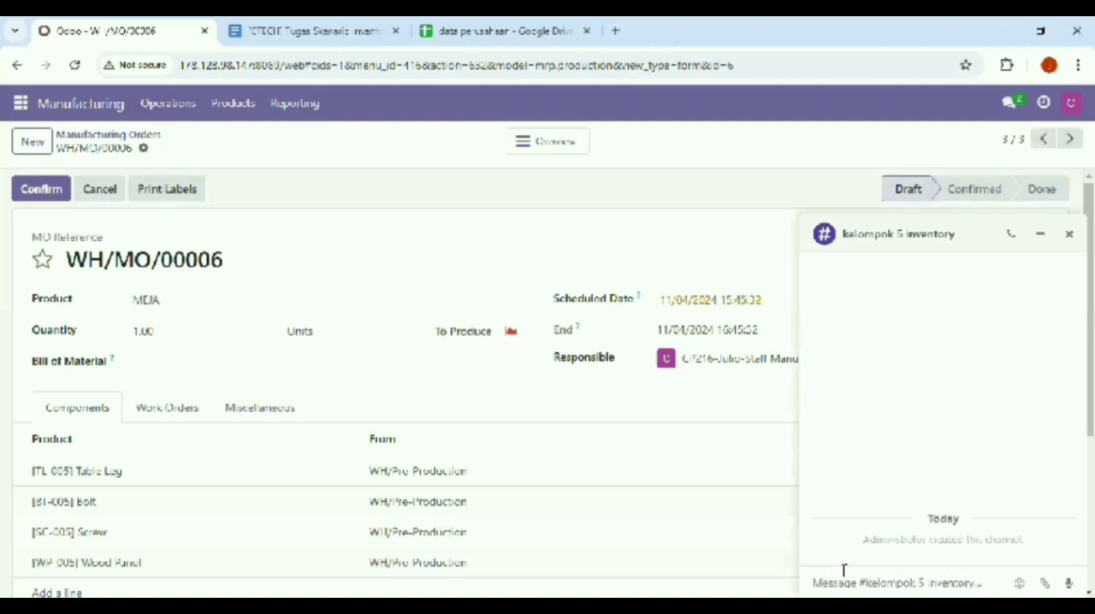
pyautogui.write('@')
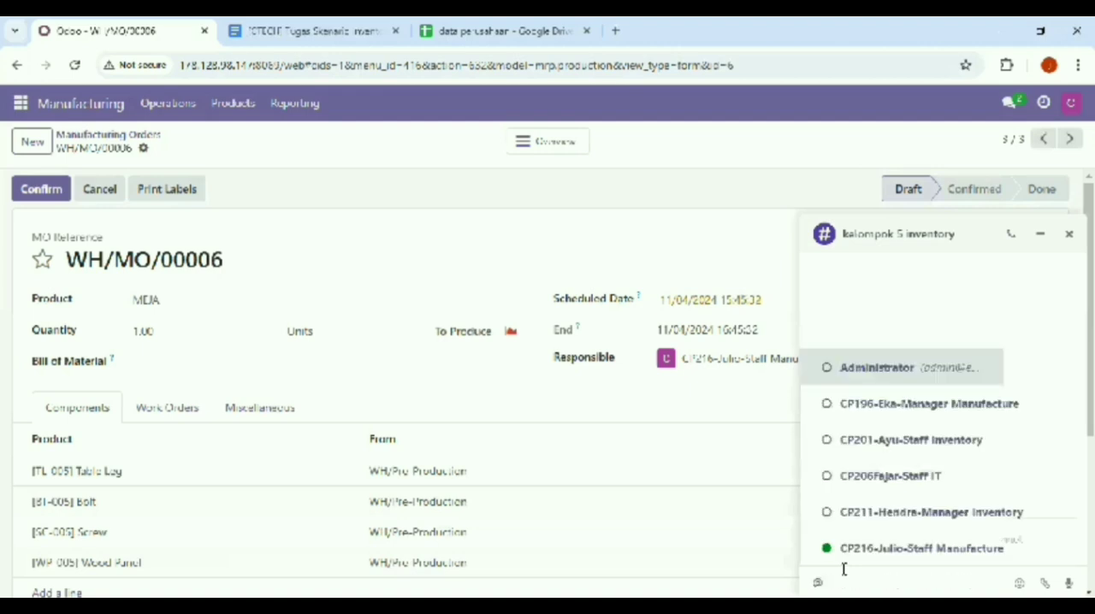
pyautogui.click(872, 404)
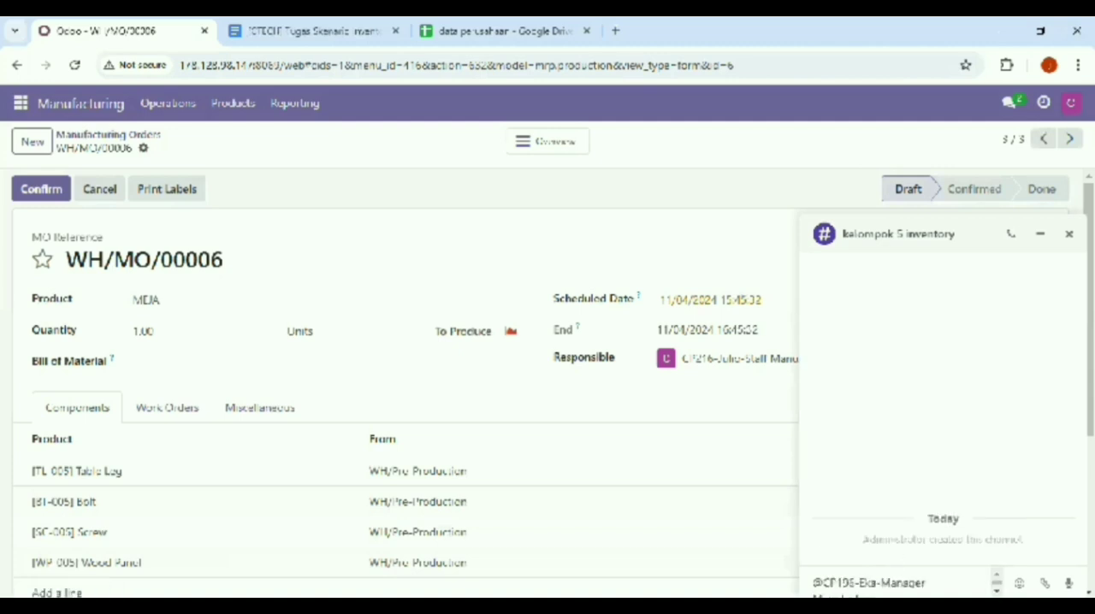
# Write "Tolong Validate dokumen" after the mention in the channel message
pyautogui.write('T')
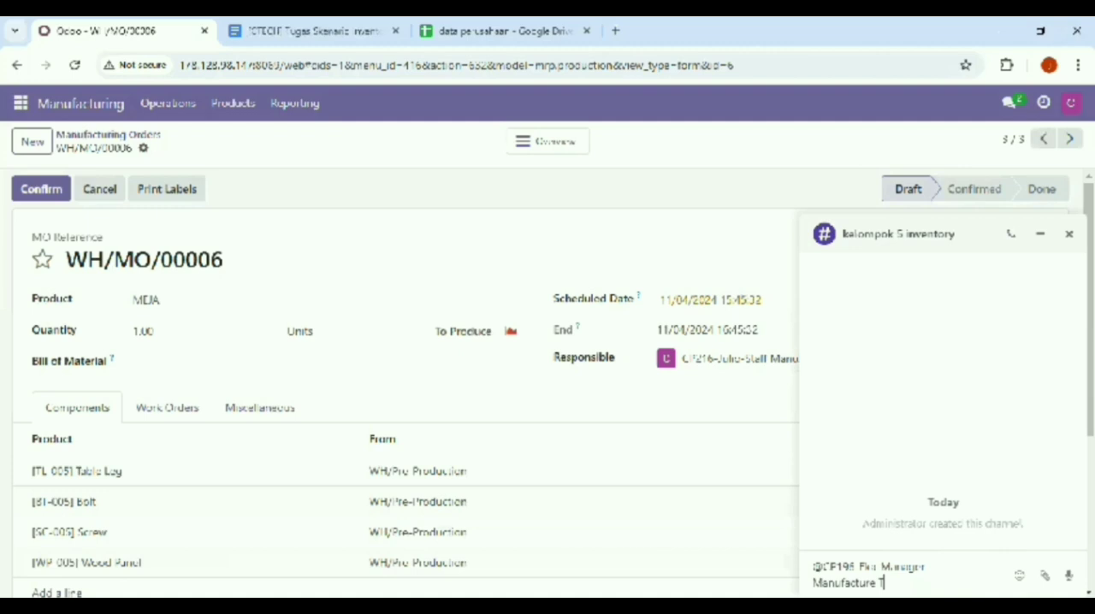
pyautogui.write('olong Validate')
pyautogui.press('BackSpace')
pyautogui.press('BackSpace')
pyautogui.press('BackSpace')
pyautogui.press('BackSpace')
pyautogui.press('BackSpace')
pyautogui.press('BackSpace')
pyautogui.write('lid')
pyautogui.write('ate')
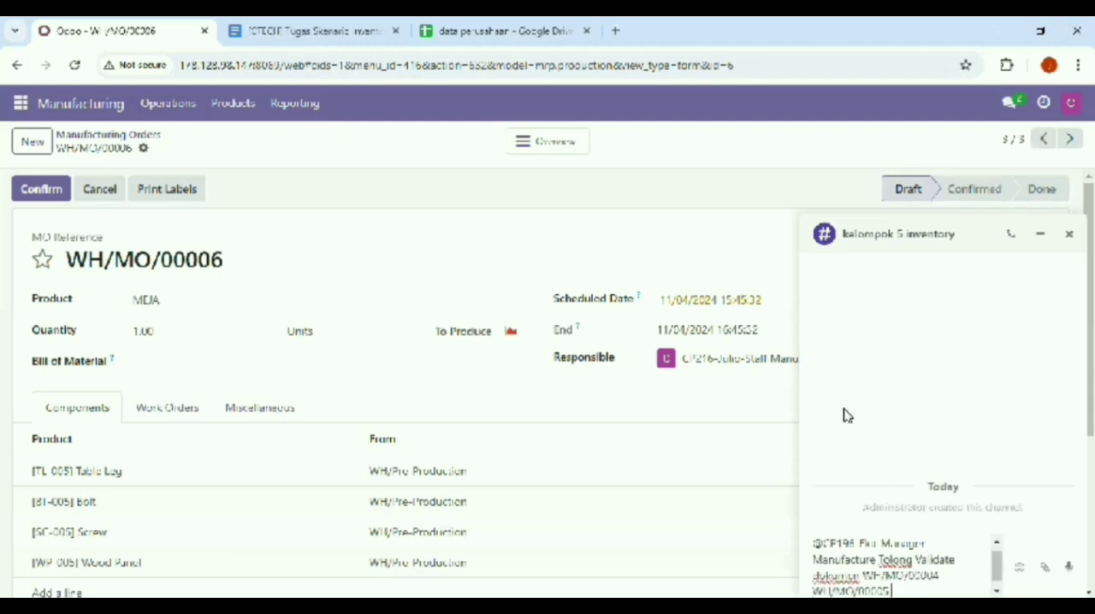
# Add the references of all three MEJA manufacturing orders to the message and send it to the channel
pyautogui.rightClick(933, 589)
pyautogui.click(845, 409)
pyautogui.press('BackSpace')
pyautogui.write('6')
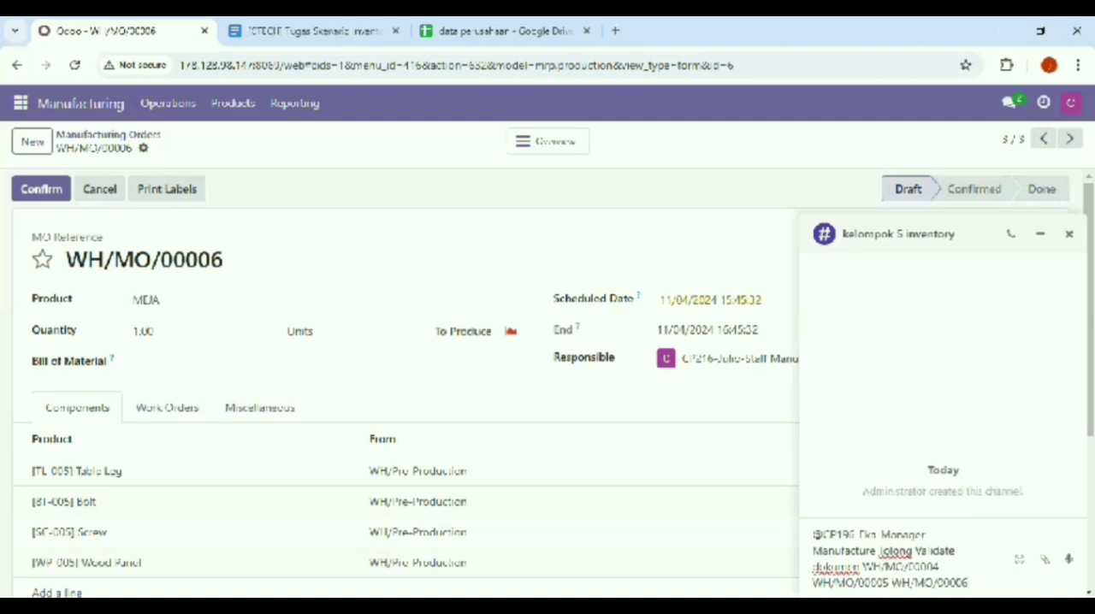
pyautogui.scroll(-1, 1069, 471)
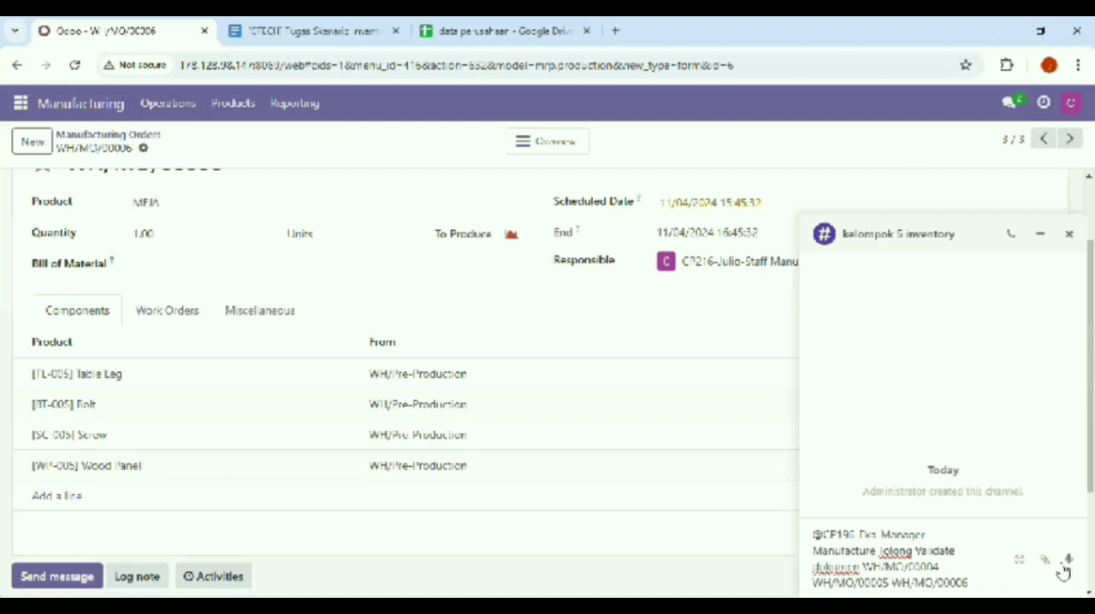
pyautogui.doubleClick(953, 583)
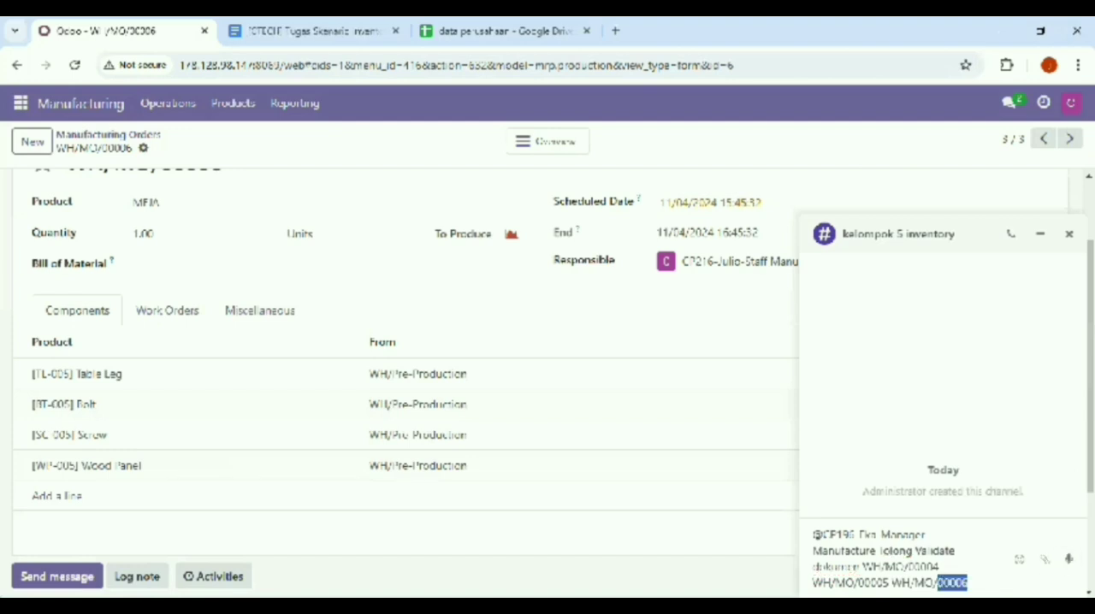
pyautogui.press('Return')
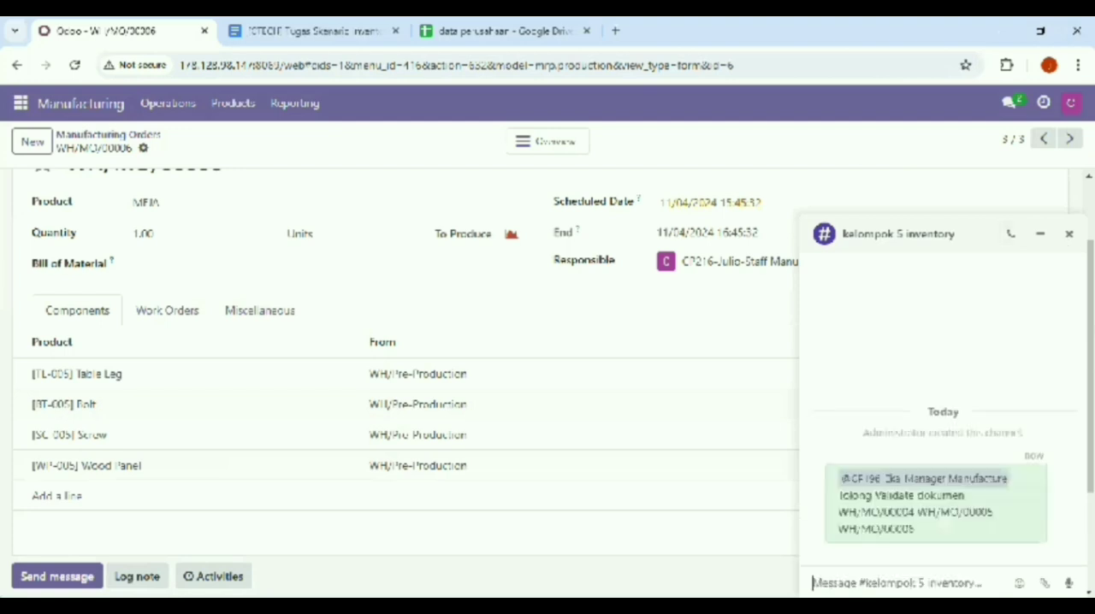
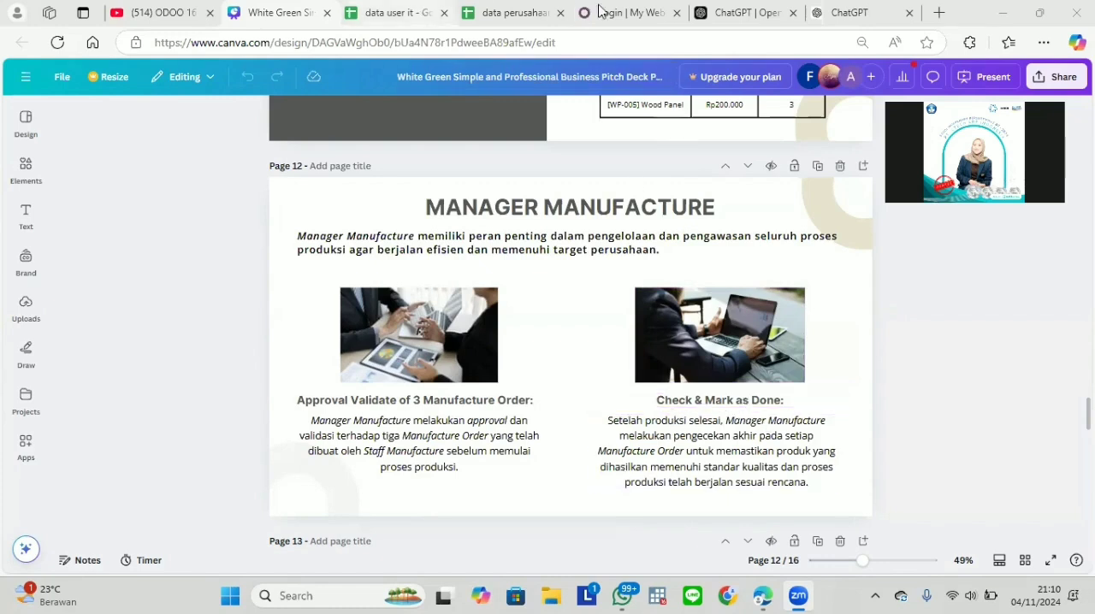
# Log in to Odoo as the Manager Manufacture user by entering the account's e-mail and password
pyautogui.click(631, 10)
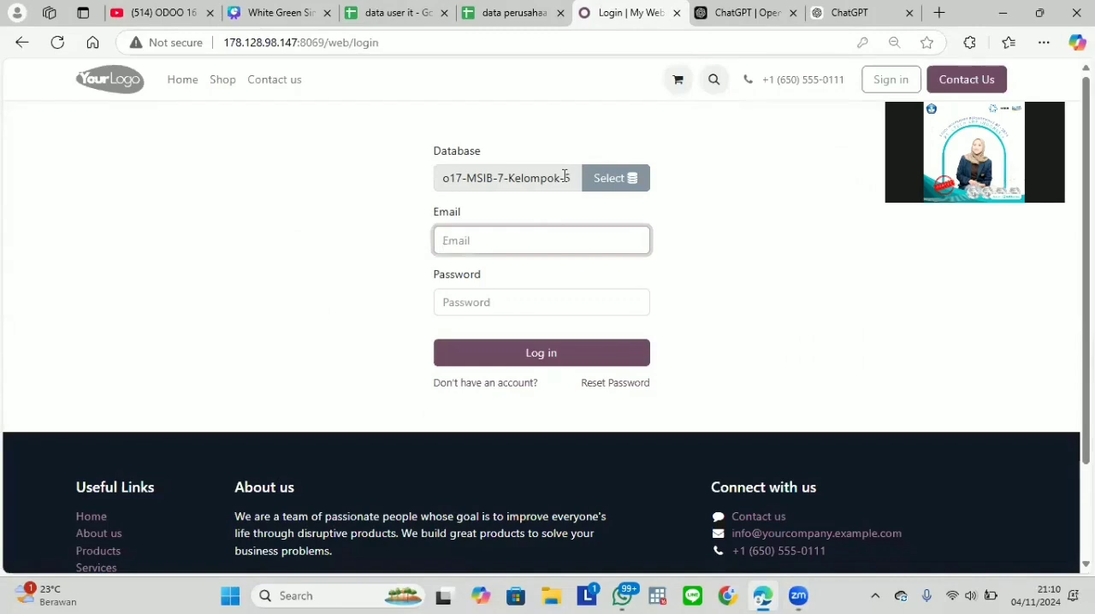
pyautogui.click(494, 246)
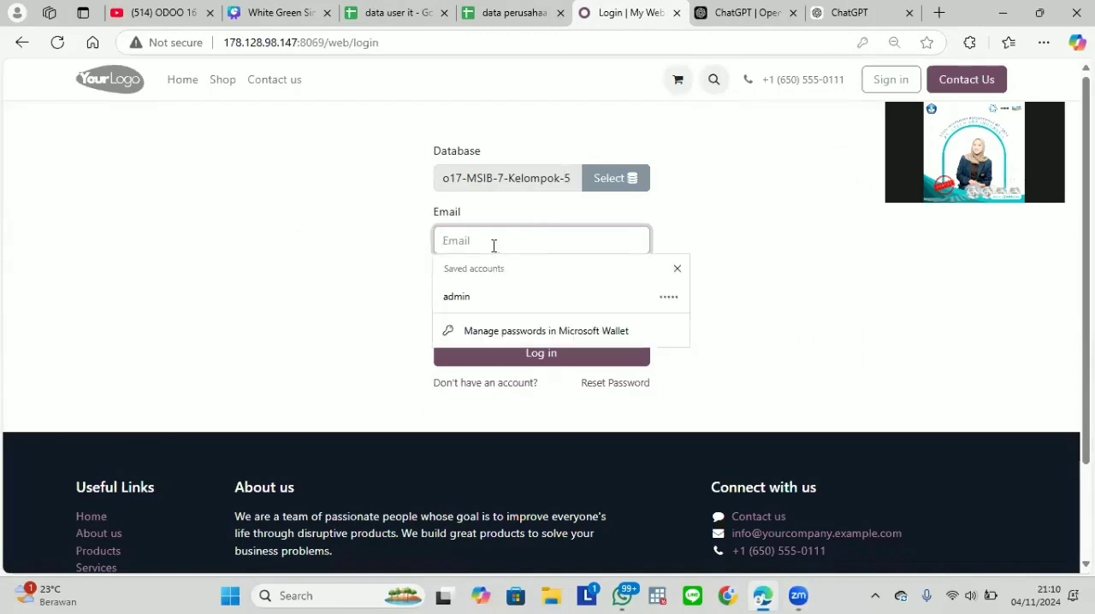
pyautogui.hotkey('ctrl', 'v')
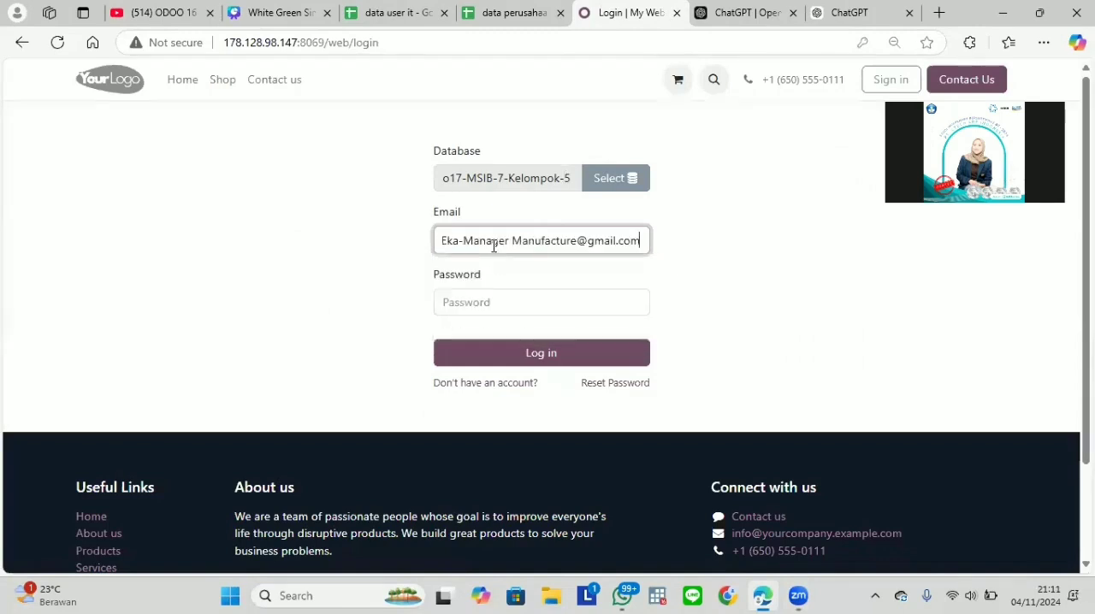
pyautogui.click(490, 305)
pyautogui.write('1')
pyautogui.press('Return')
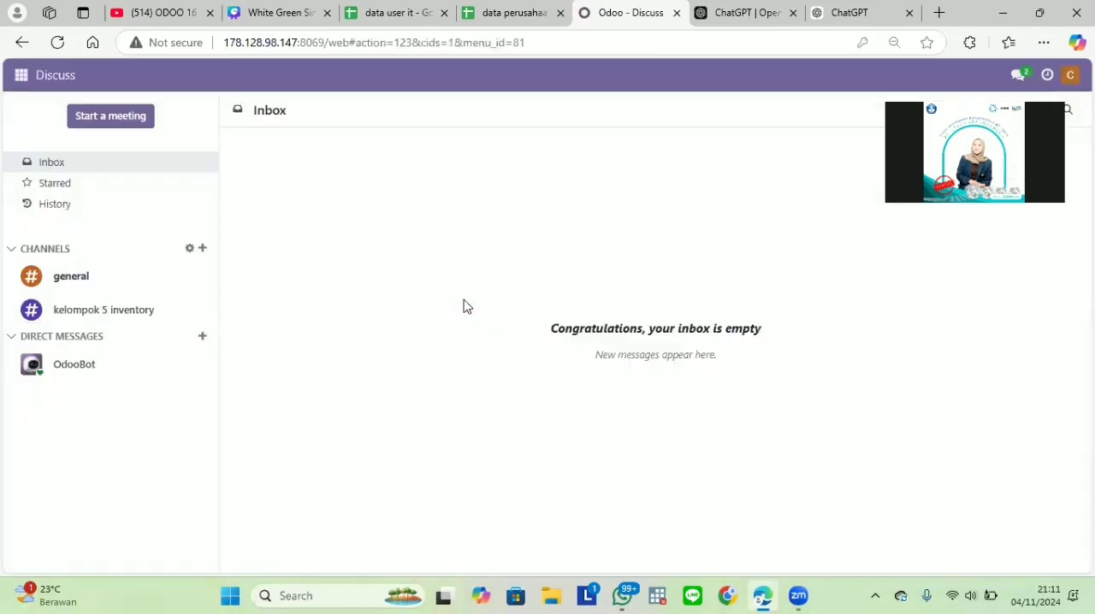
# Look over the manufacturing orders list, and read the validation request in the "kelompok 5 inventory" channel
pyautogui.click(22, 77)
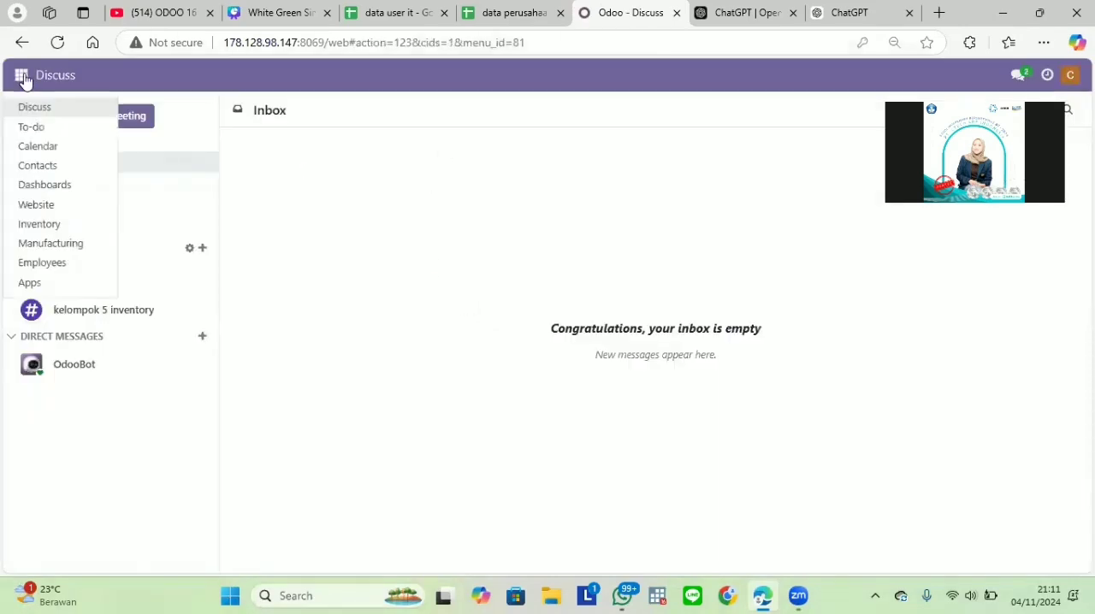
pyautogui.click(78, 246)
pyautogui.click(21, 76)
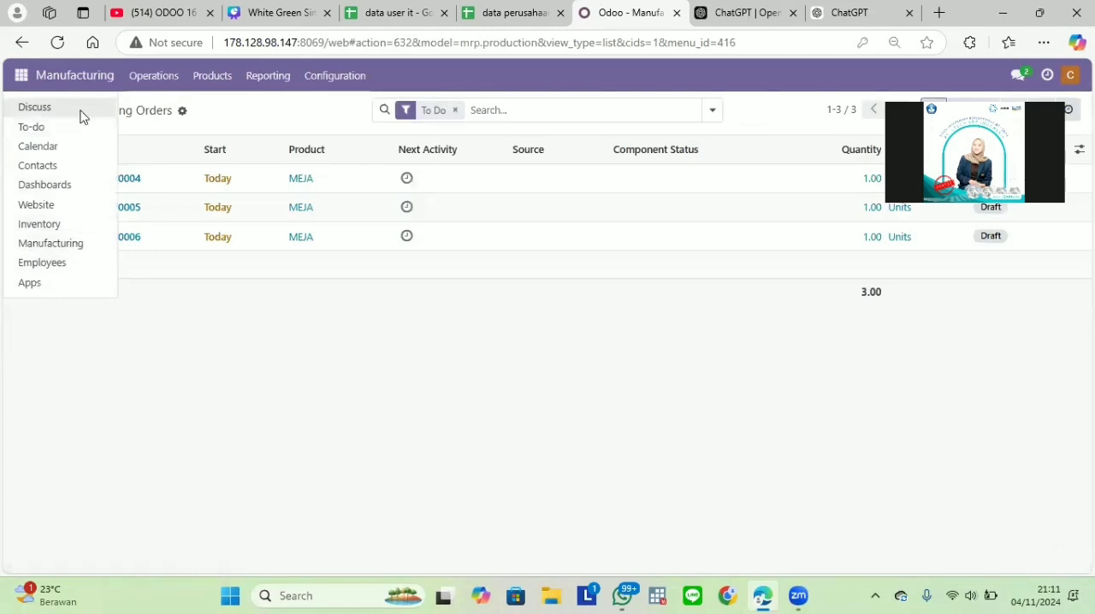
pyautogui.click(80, 109)
pyautogui.click(145, 318)
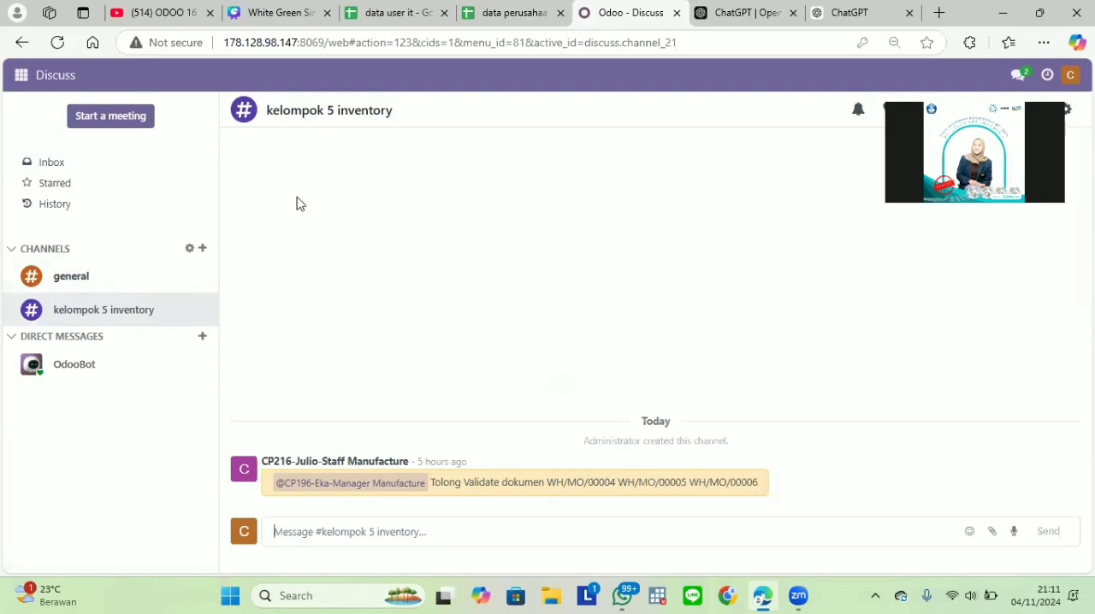
# Open manufacturing order WH/MO/00004 for MEJA and confirm it
pyautogui.click(21, 77)
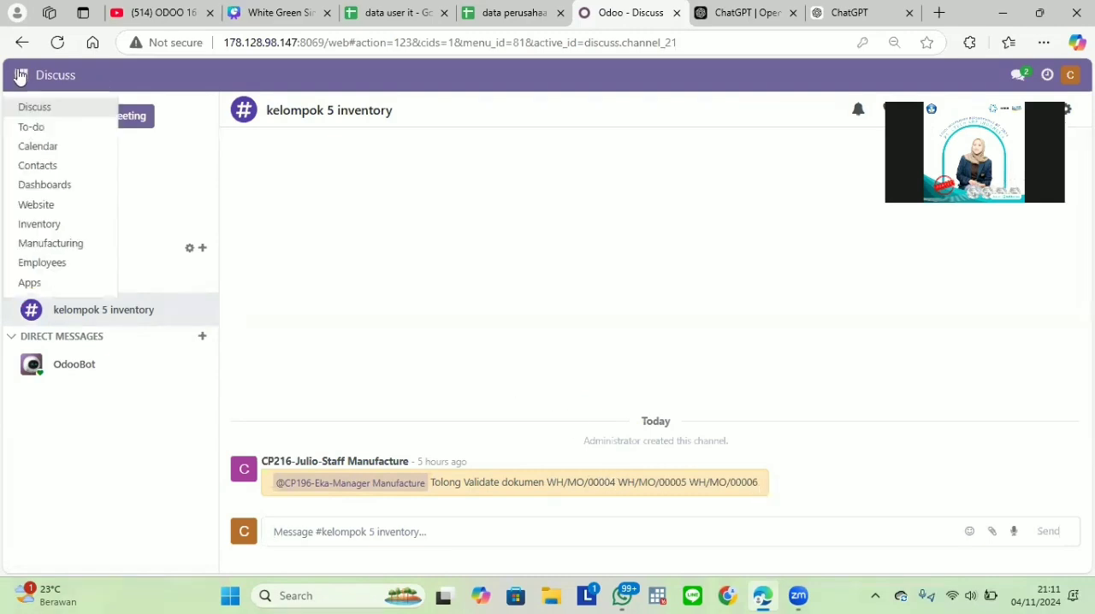
pyautogui.click(82, 244)
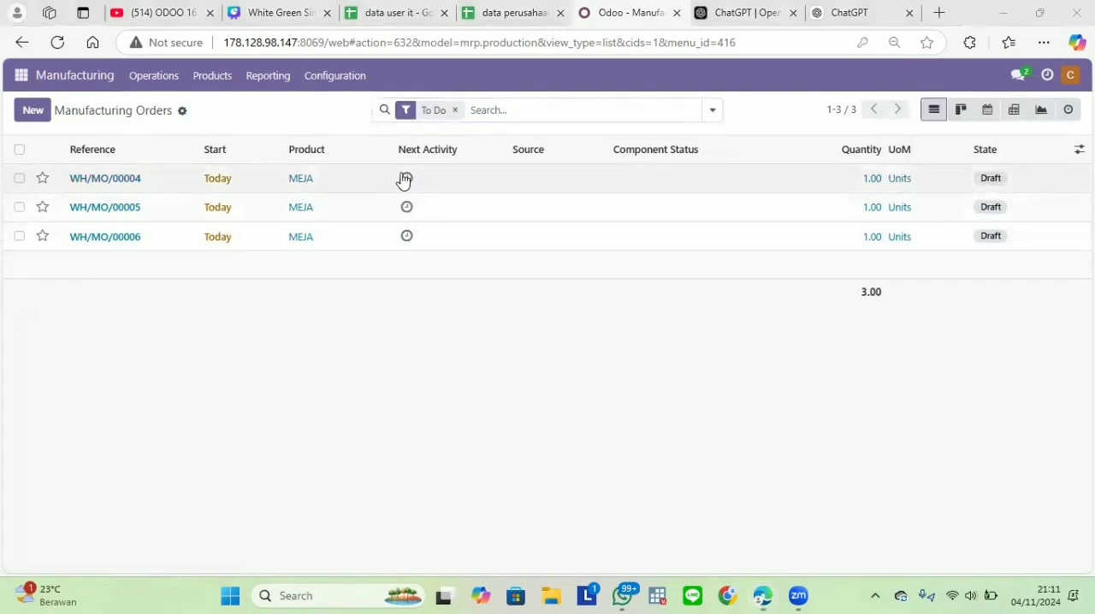
pyautogui.click(325, 188)
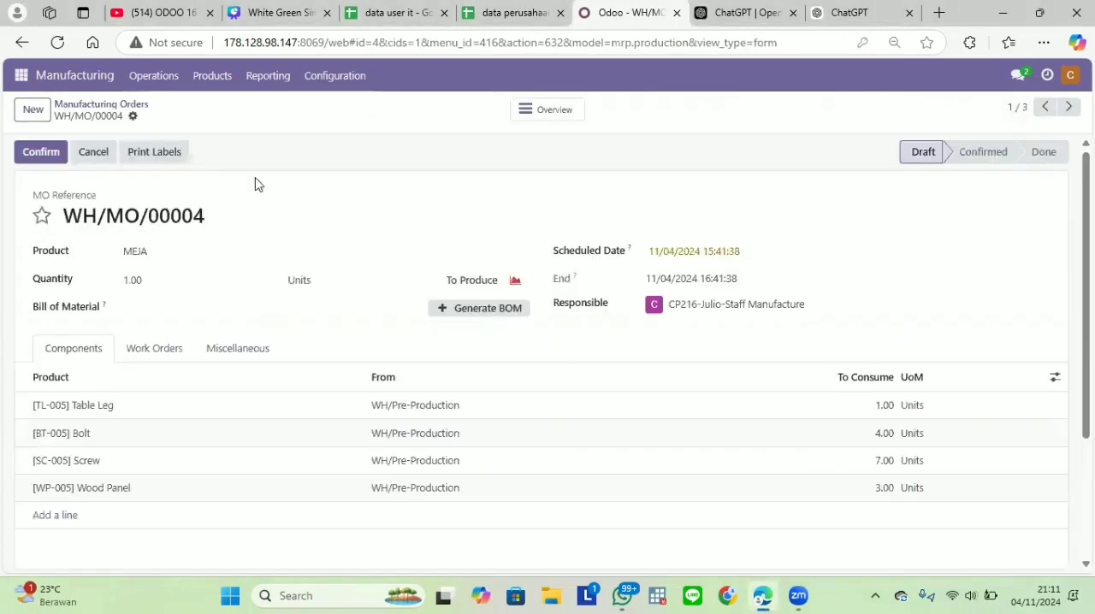
pyautogui.click(45, 157)
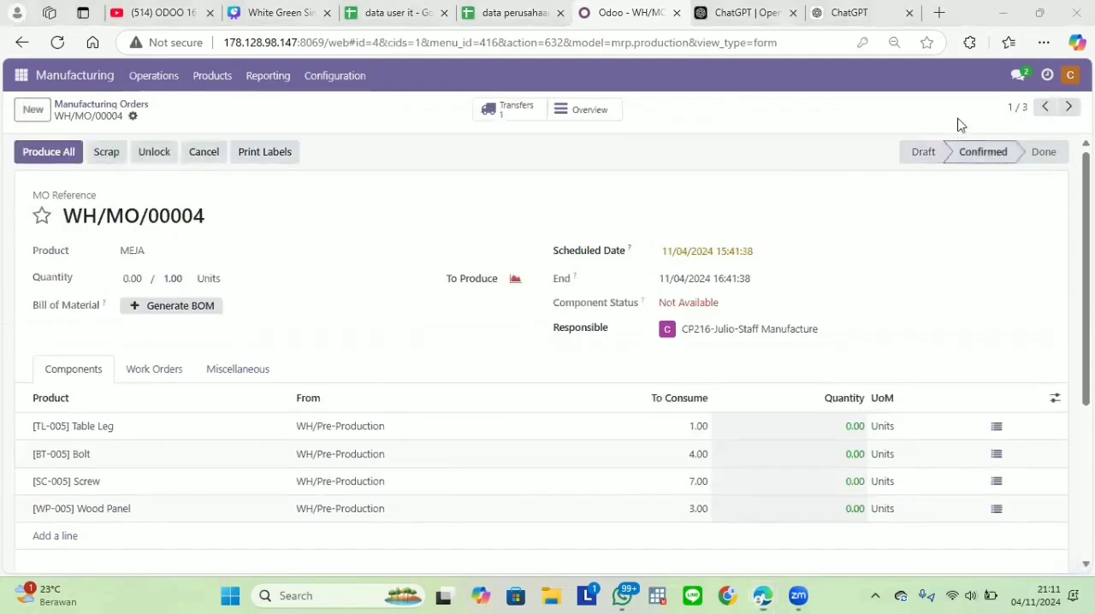
# Confirm the two remaining MEJA manufacturing orders, WH/MO/00005 and WH/MO/00006
pyautogui.click(1068, 106)
pyautogui.click(42, 151)
pyautogui.click(1068, 106)
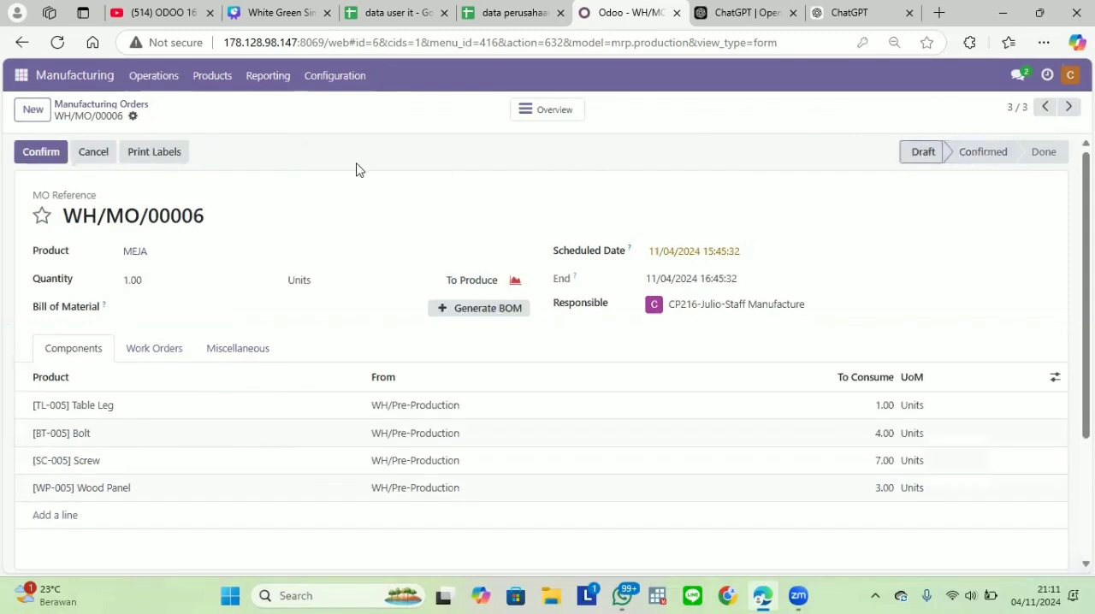
pyautogui.click(38, 153)
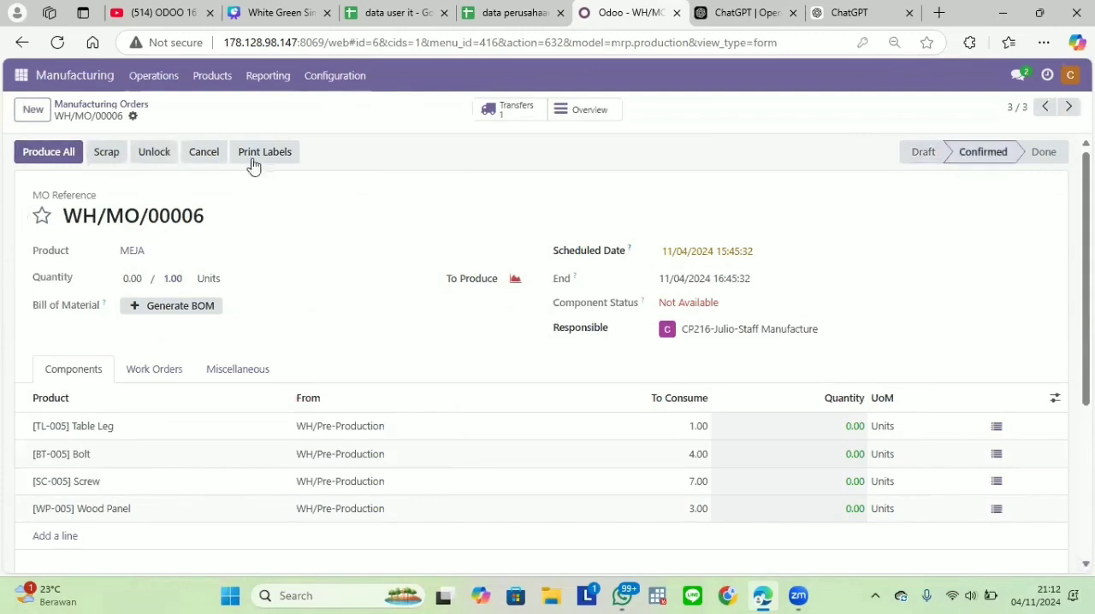
# Return to the "kelompok 5 inventory" channel and copy the three manufacturing order references from the request message
pyautogui.click(20, 75)
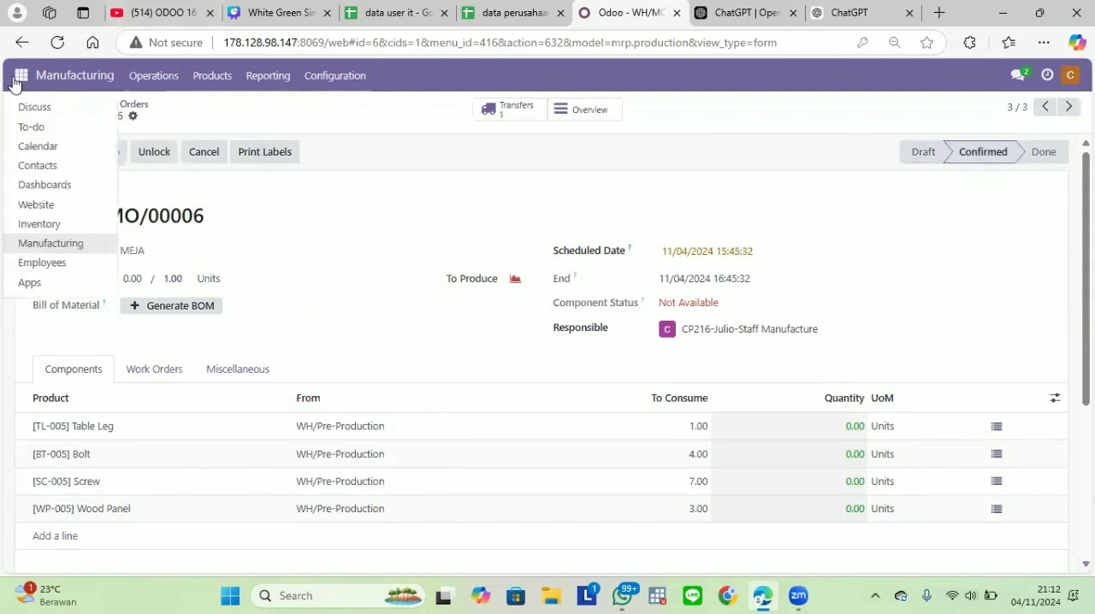
pyautogui.click(80, 106)
pyautogui.moveTo(547, 482); pyautogui.dragTo(757, 486)
pyautogui.hotkey('ctrl', 'c')
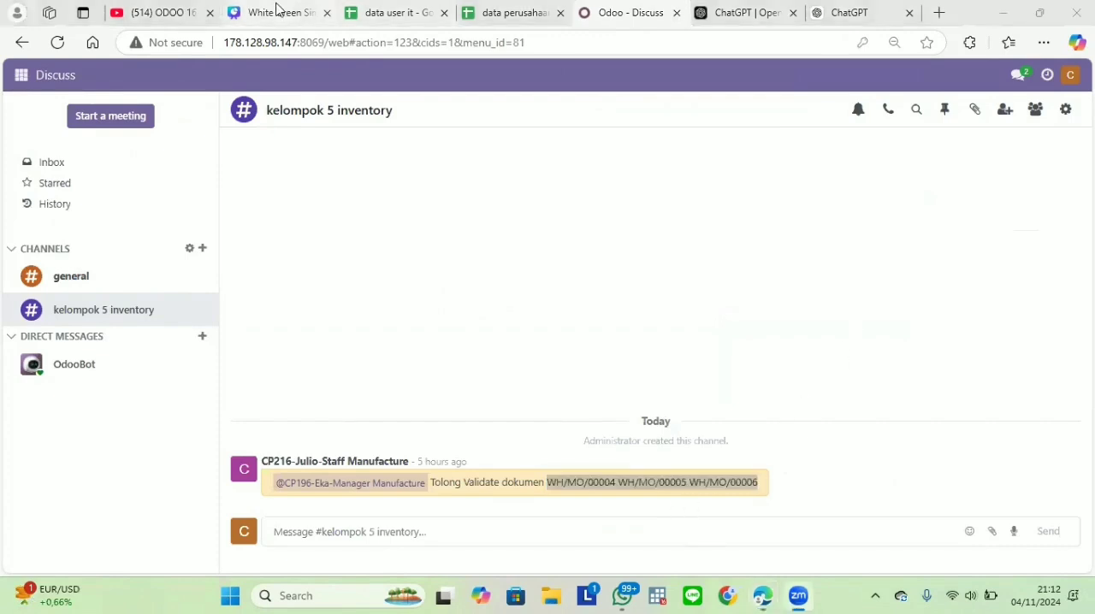
pyautogui.click(361, 10)
pyautogui.click(631, 12)
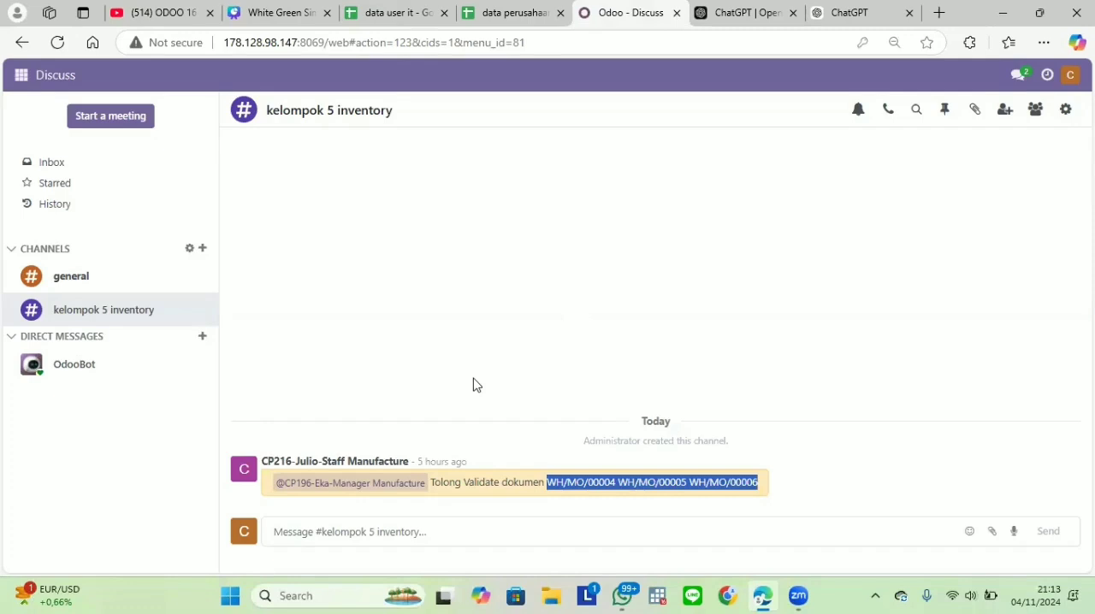
# Mention the Staff Inventory user (CP201) and send "tolong check internal transfer dengan kode WH/MO/00004 WH/MO/00005 WH/MO/00006" to the channel
pyautogui.click(369, 525)
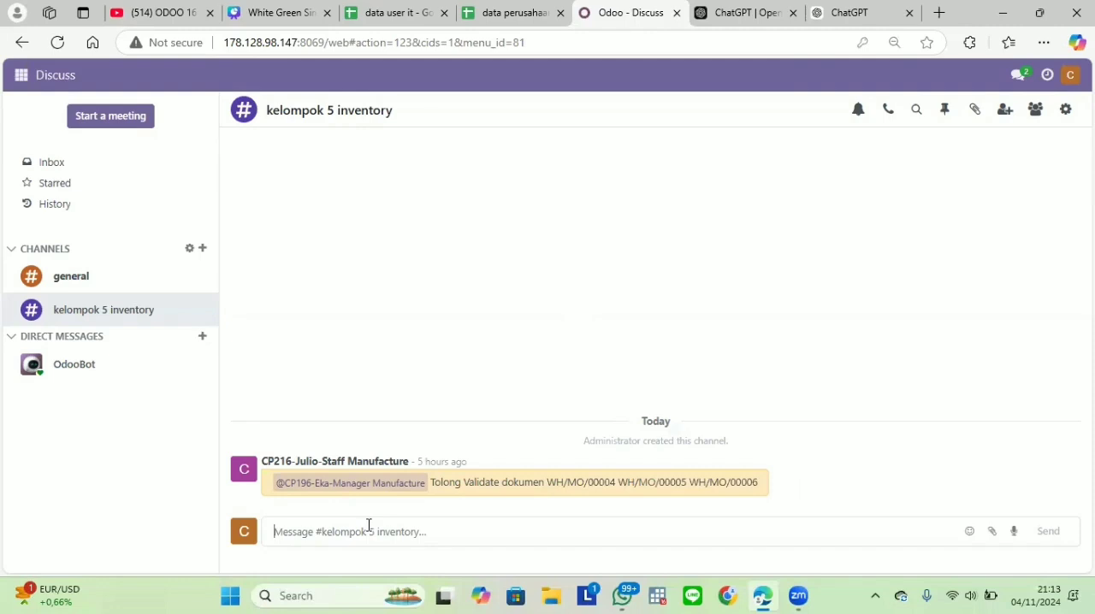
pyautogui.write('@')
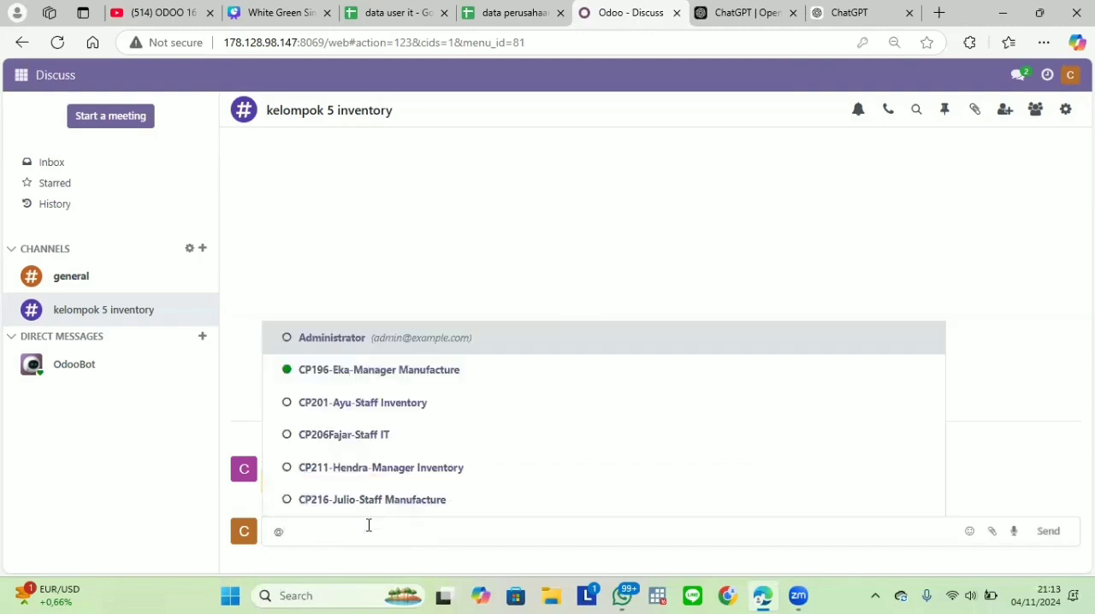
pyautogui.click(425, 396)
pyautogui.write('tolong check internal transfer')
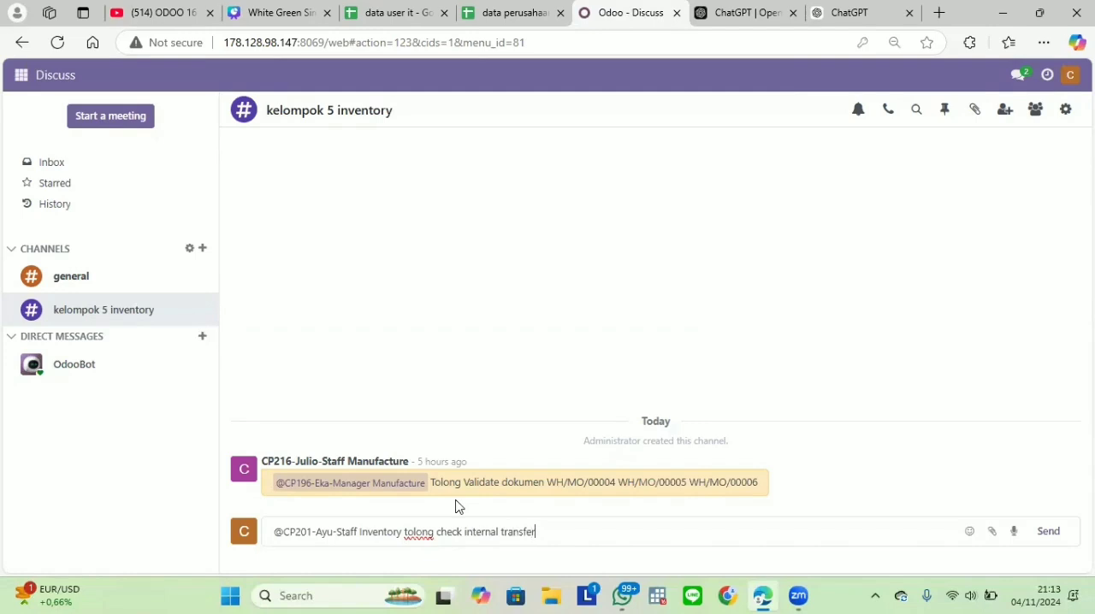
pyautogui.write('dengan kode')
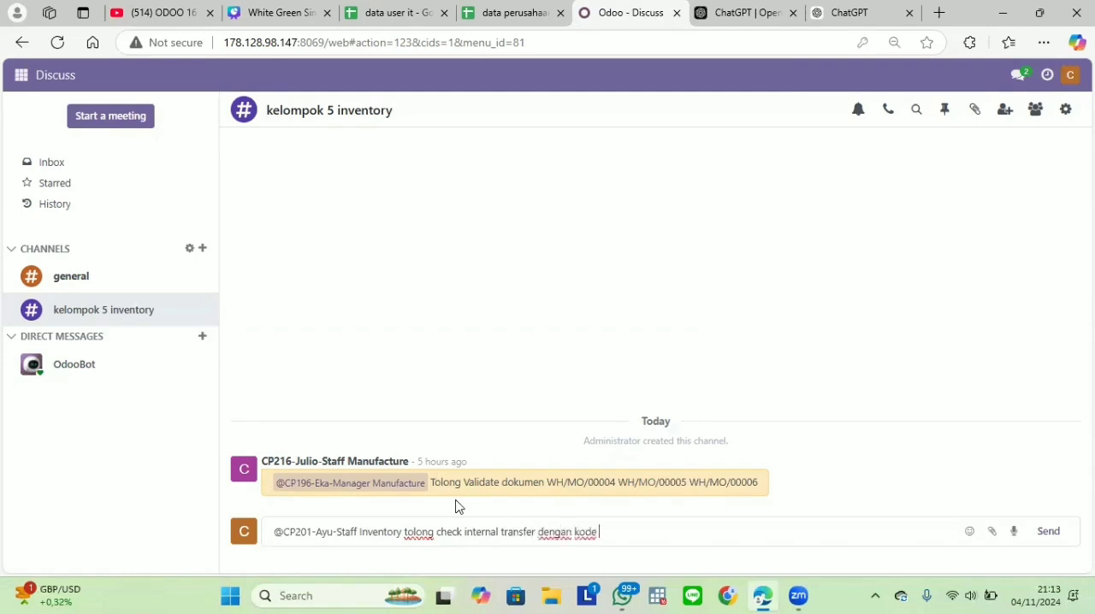
pyautogui.hotkey('ctrl', 'v')
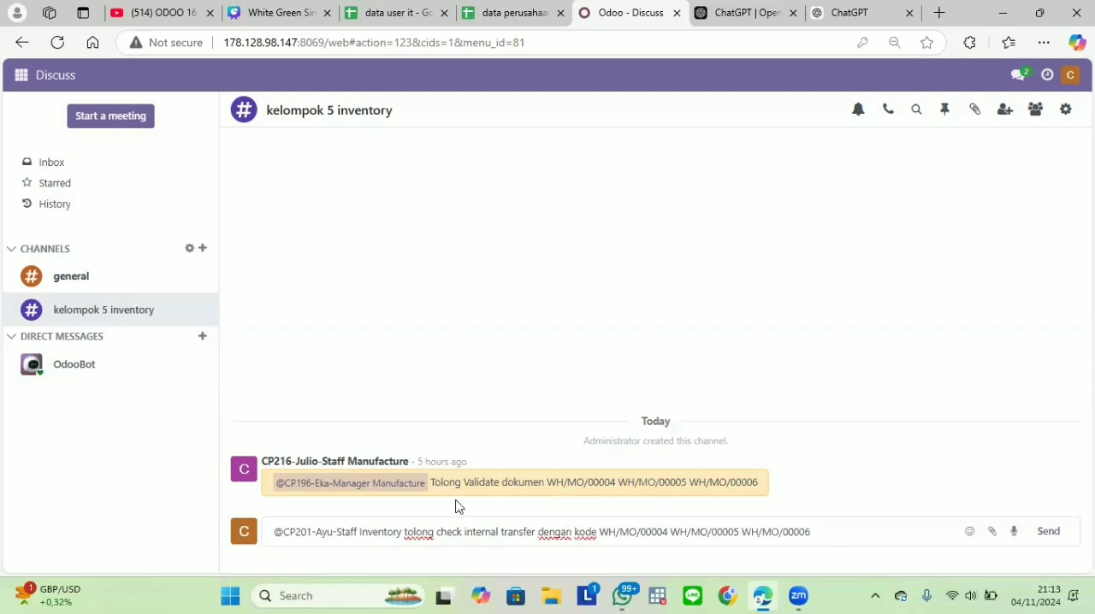
pyautogui.click(1049, 532)
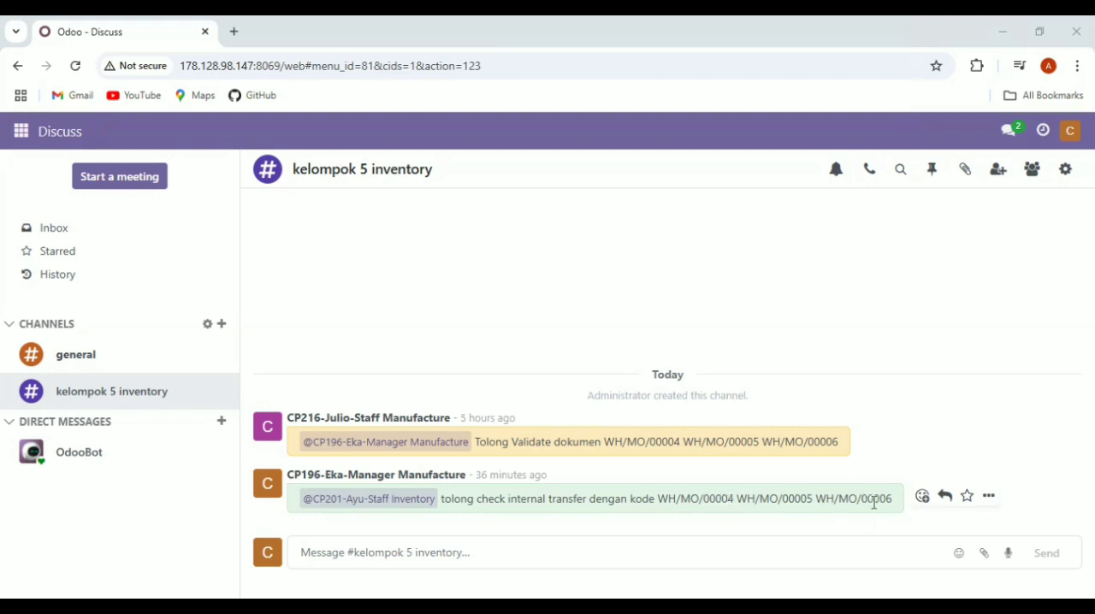
# As the Staff Inventory user, open the Internal Transfers list in Inventory and remove its default filter
pyautogui.click(26, 136)
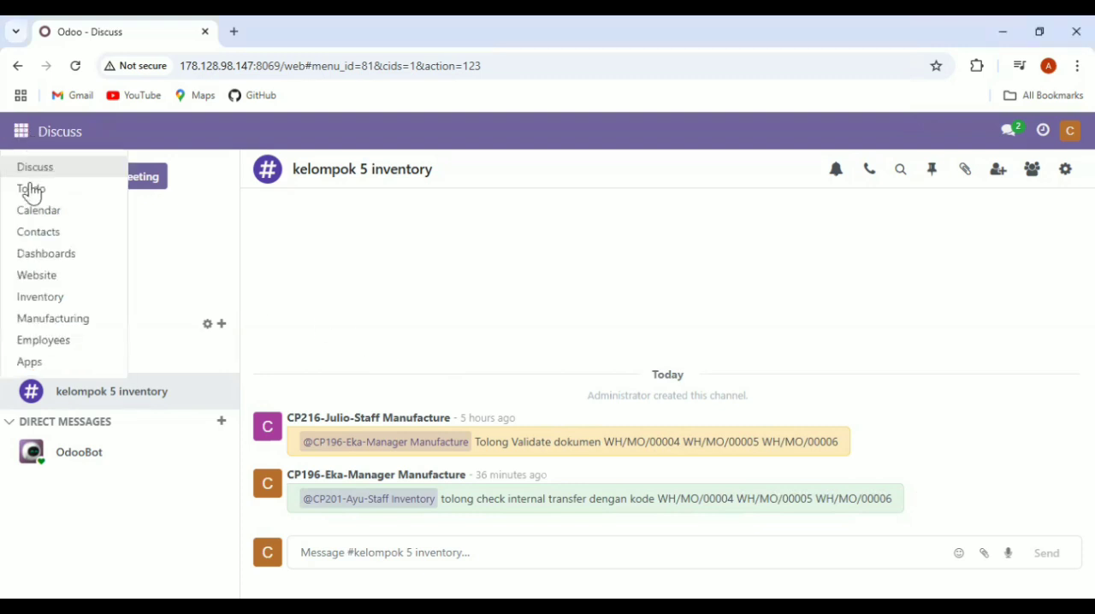
pyautogui.click(41, 296)
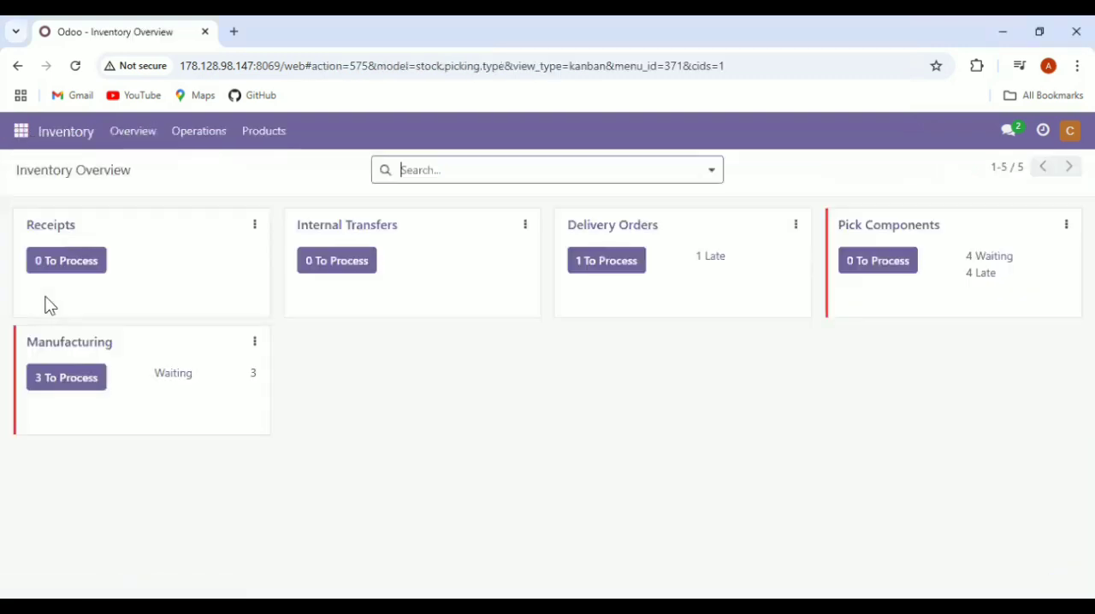
pyautogui.click(373, 229)
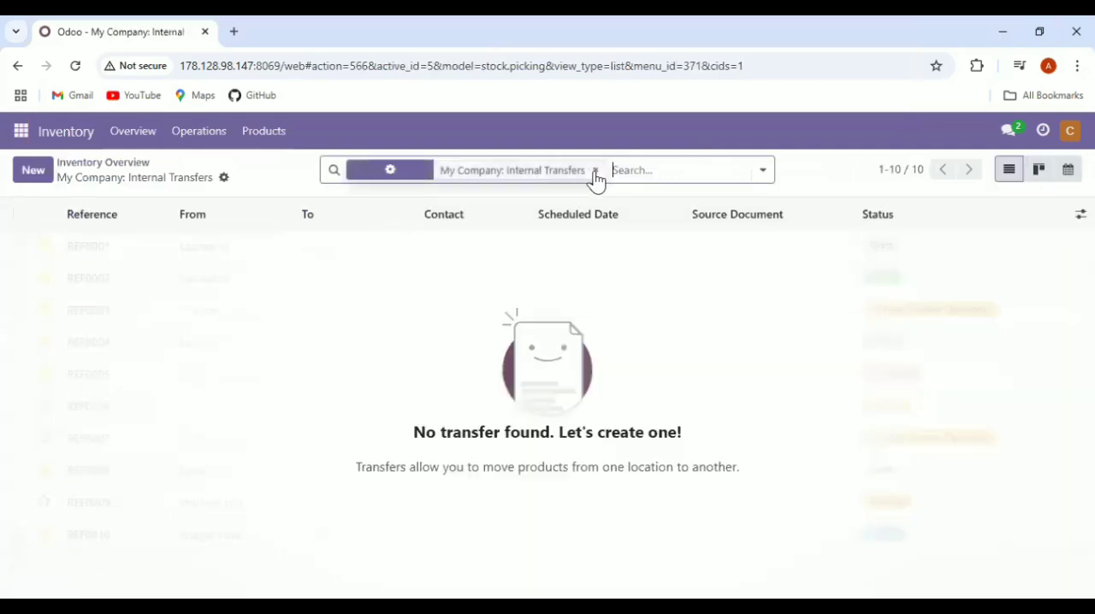
pyautogui.click(595, 171)
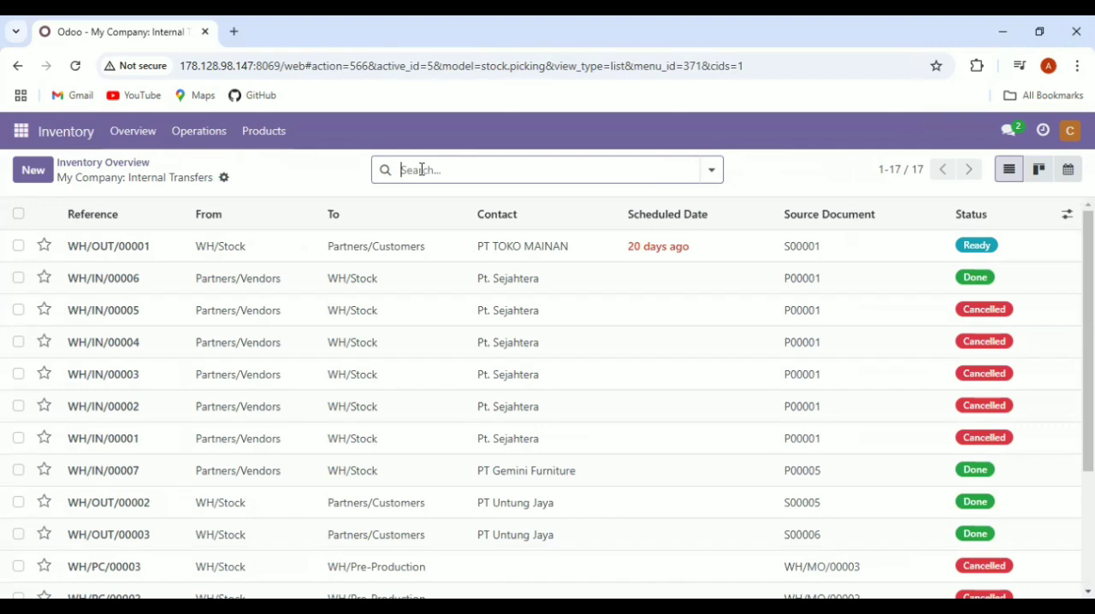
# Search the transfers for source document 00004, open the WH/MO/00004 transfer, and examine its component operations
pyautogui.write('0000')
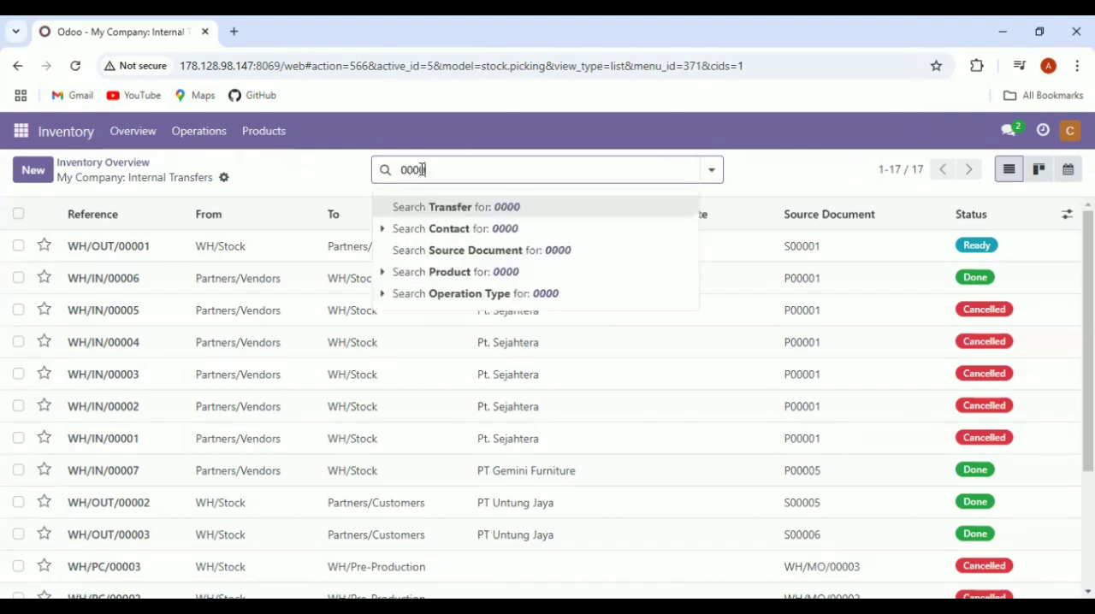
pyautogui.write('4')
pyautogui.click(478, 251)
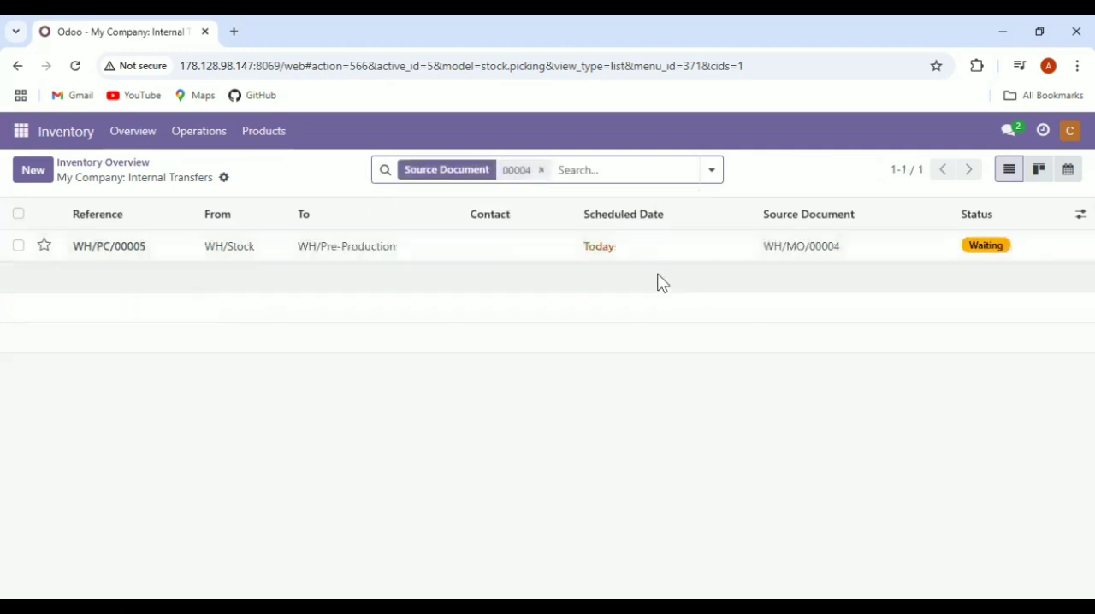
pyautogui.click(405, 257)
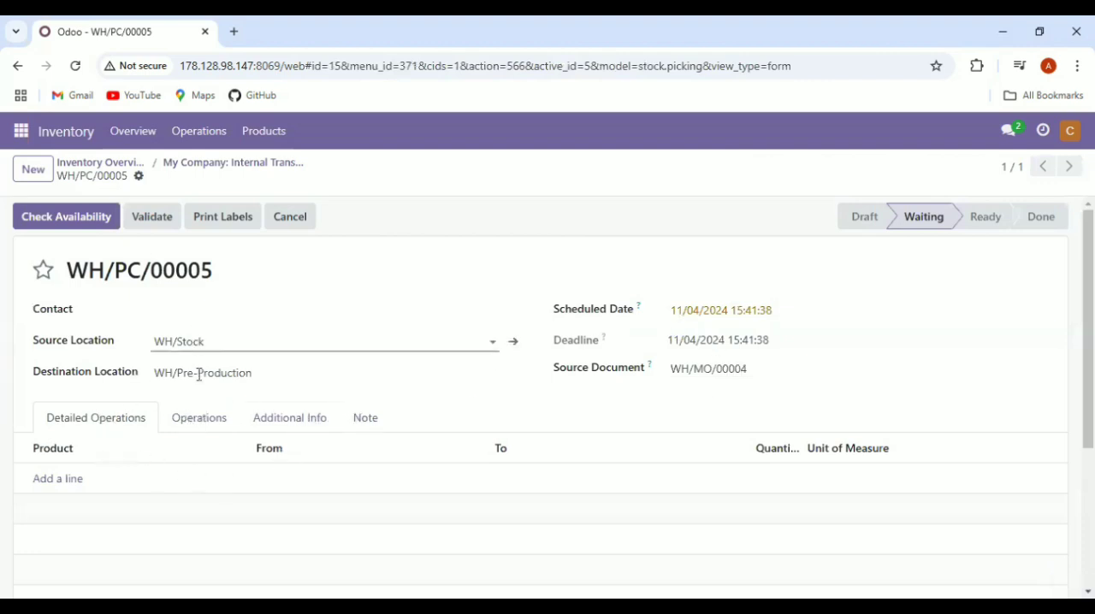
pyautogui.click(200, 421)
pyautogui.scroll(-1, 244, 398)
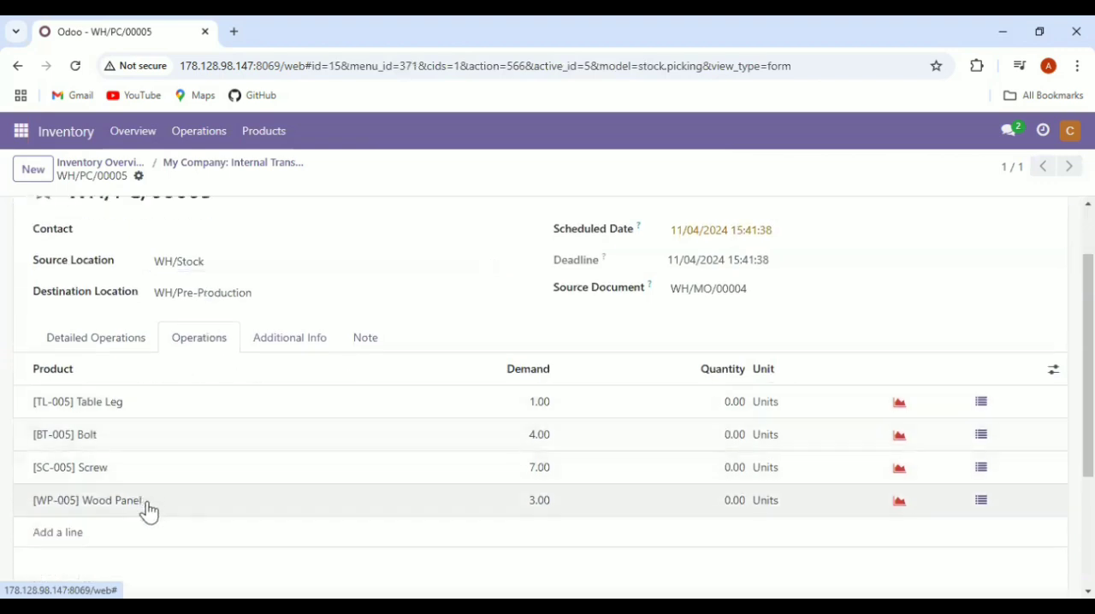
pyautogui.scroll(1, 405, 481)
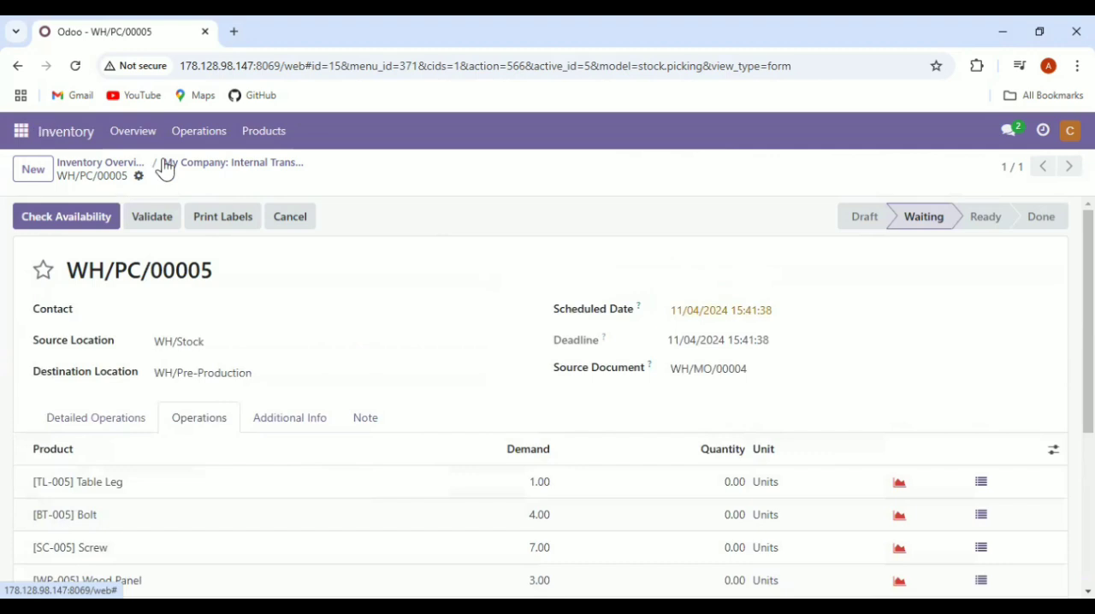
# Replace the search with source document 00005 and open the transfer for WH/MO/00005
pyautogui.click(18, 66)
pyautogui.click(541, 171)
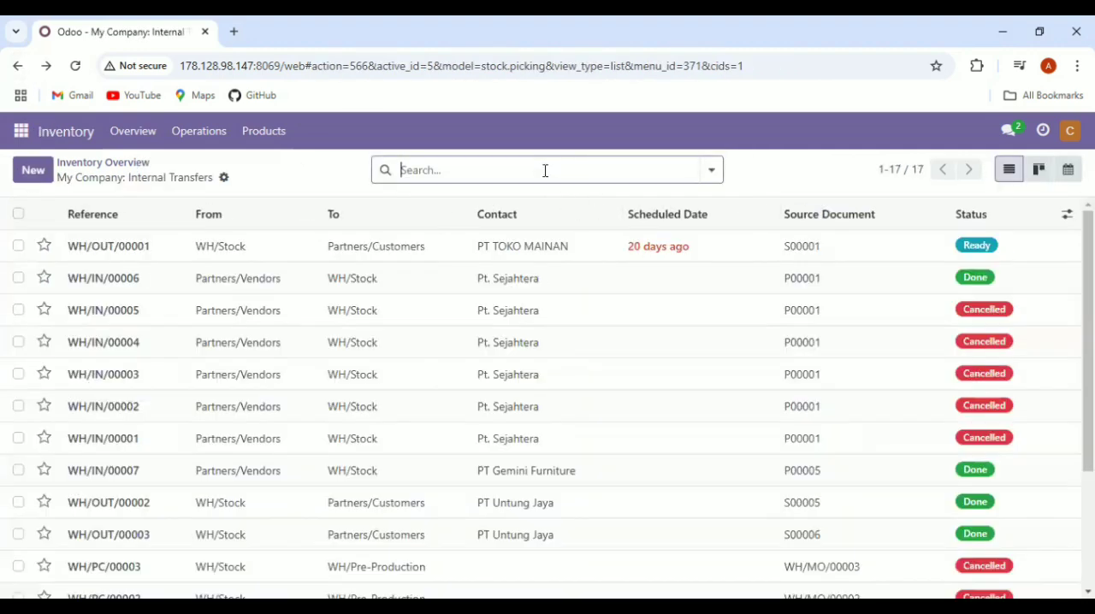
pyautogui.write('00005')
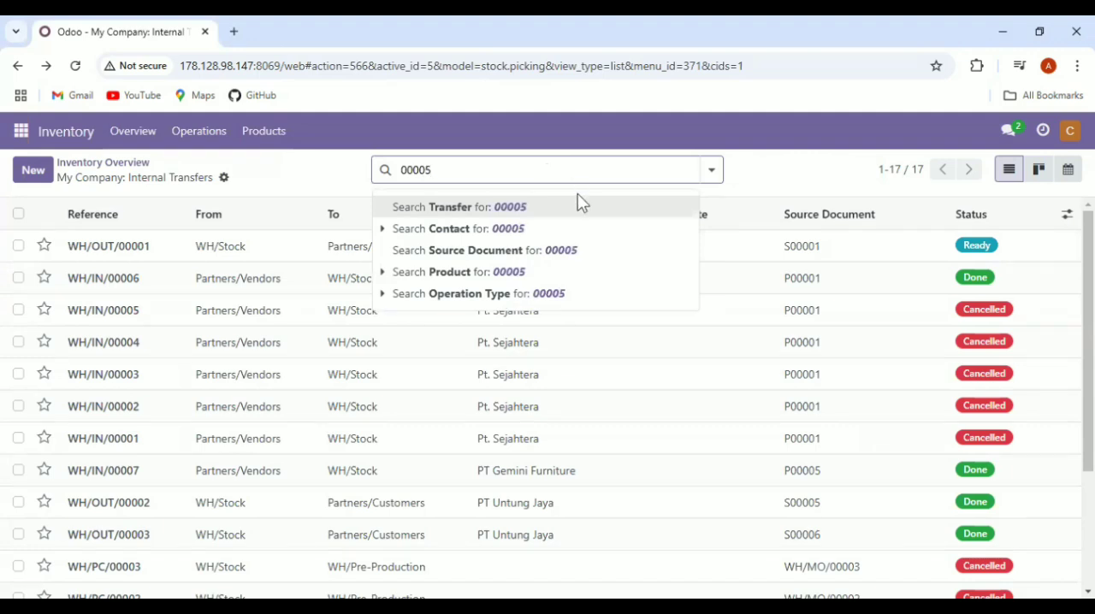
pyautogui.click(585, 250)
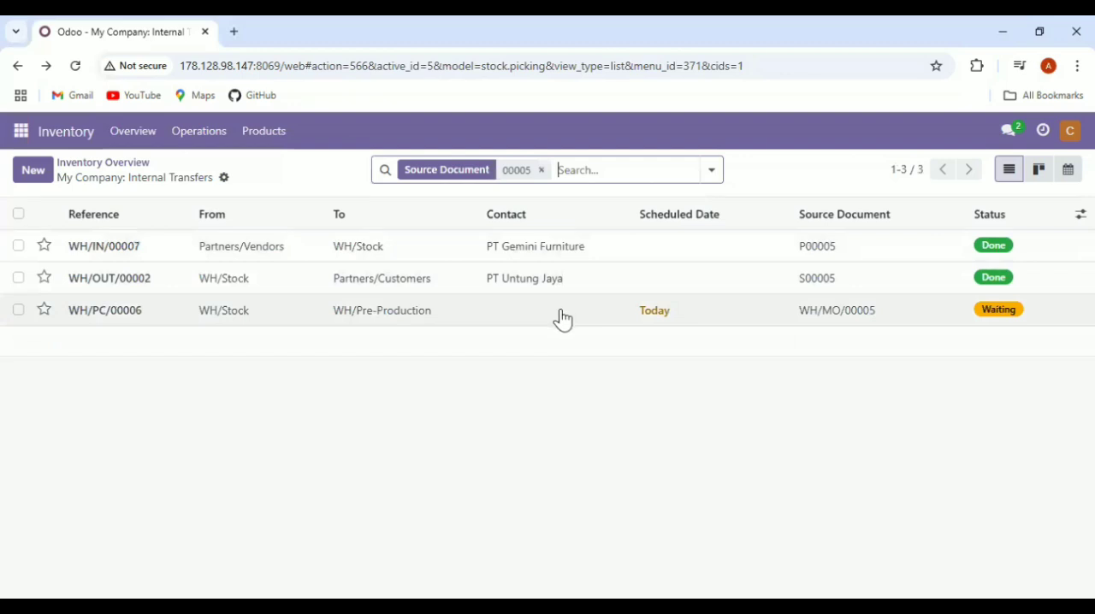
pyautogui.click(562, 319)
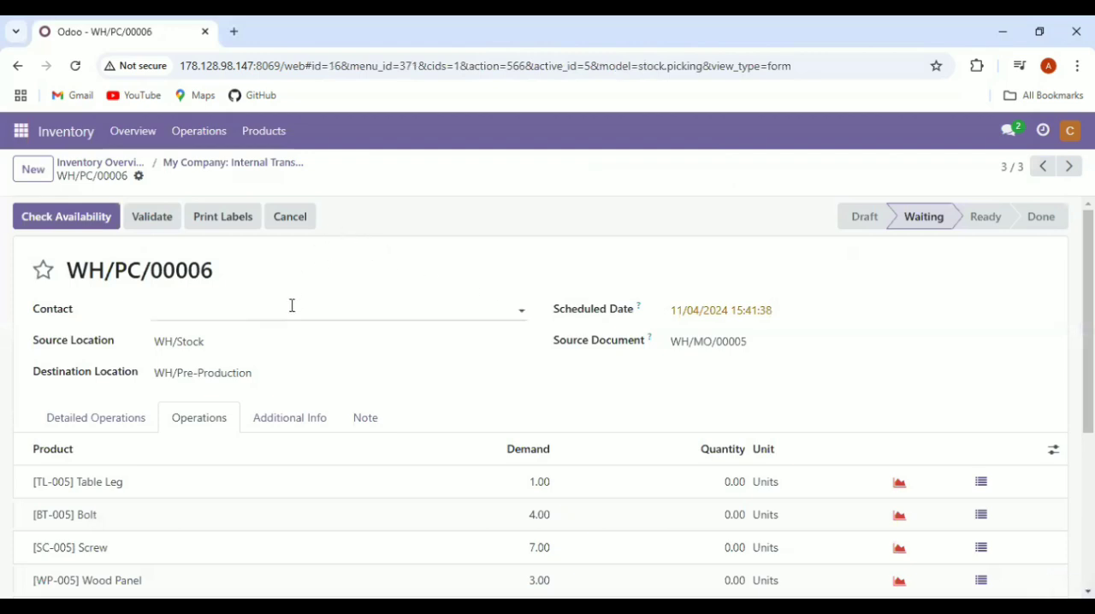
# Examine the component operations of the WH/MO/00005 transfer and return to the Internal Transfers list
pyautogui.scroll(-1, 292, 305)
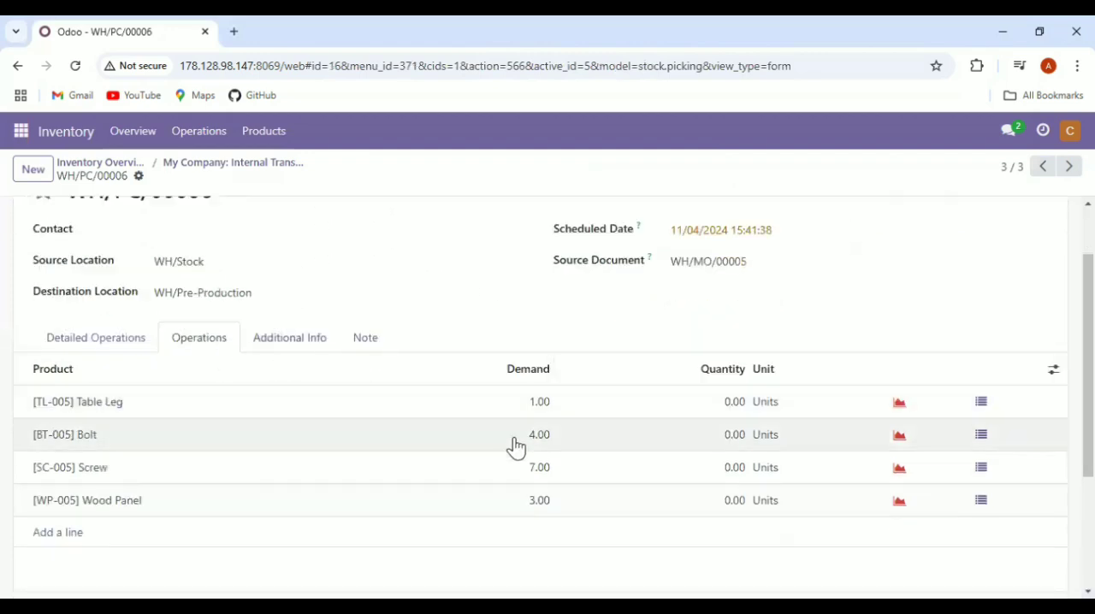
pyautogui.scroll(1, 193, 489)
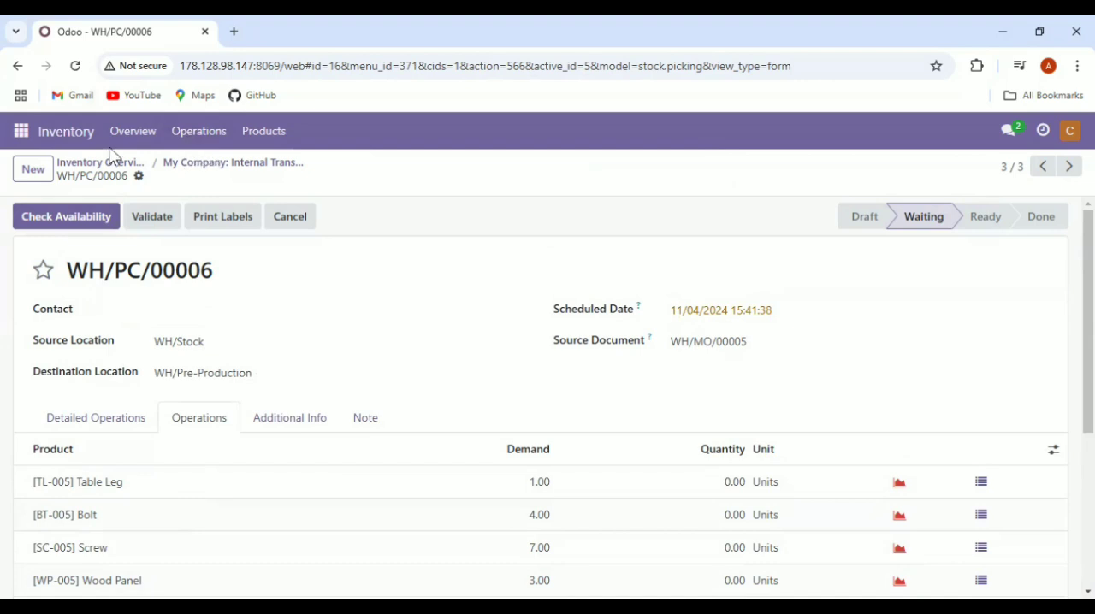
pyautogui.click(17, 66)
pyautogui.click(541, 171)
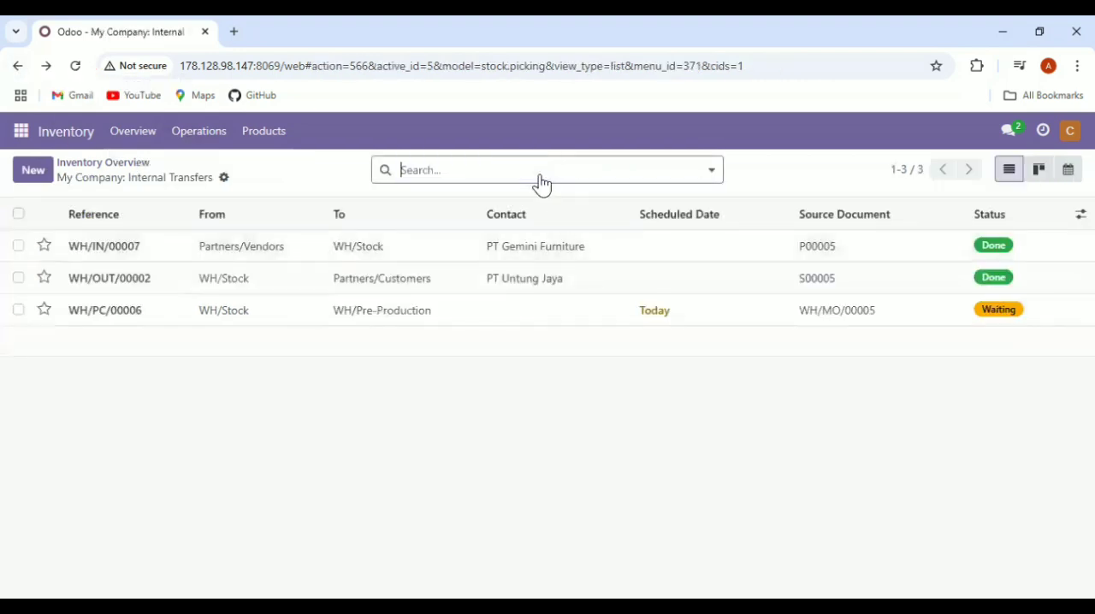
pyautogui.write('0000')
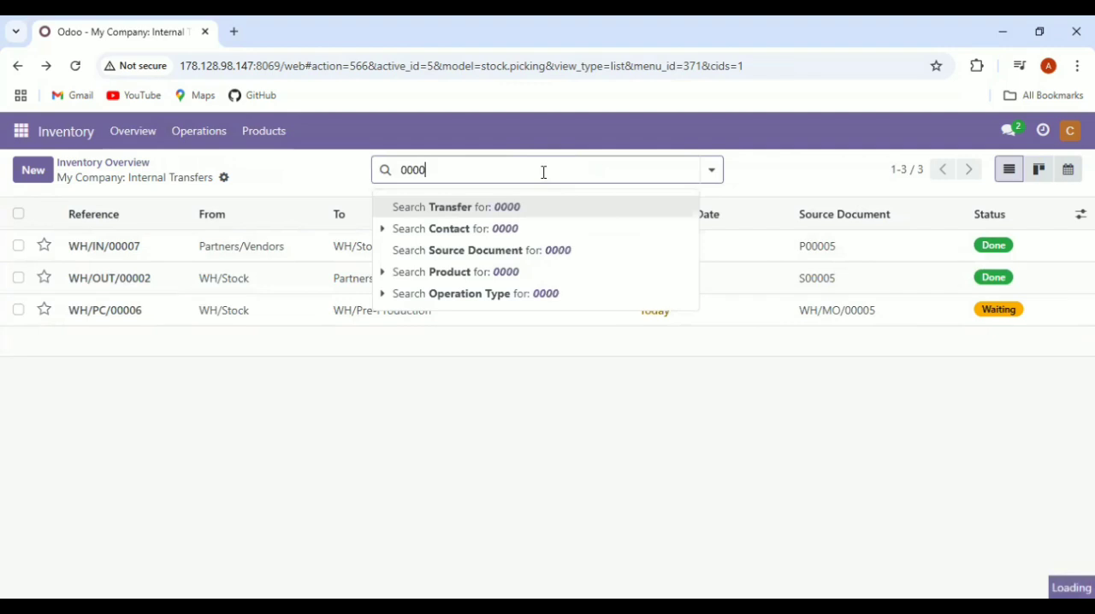
pyautogui.write('6')
pyautogui.press('Return')
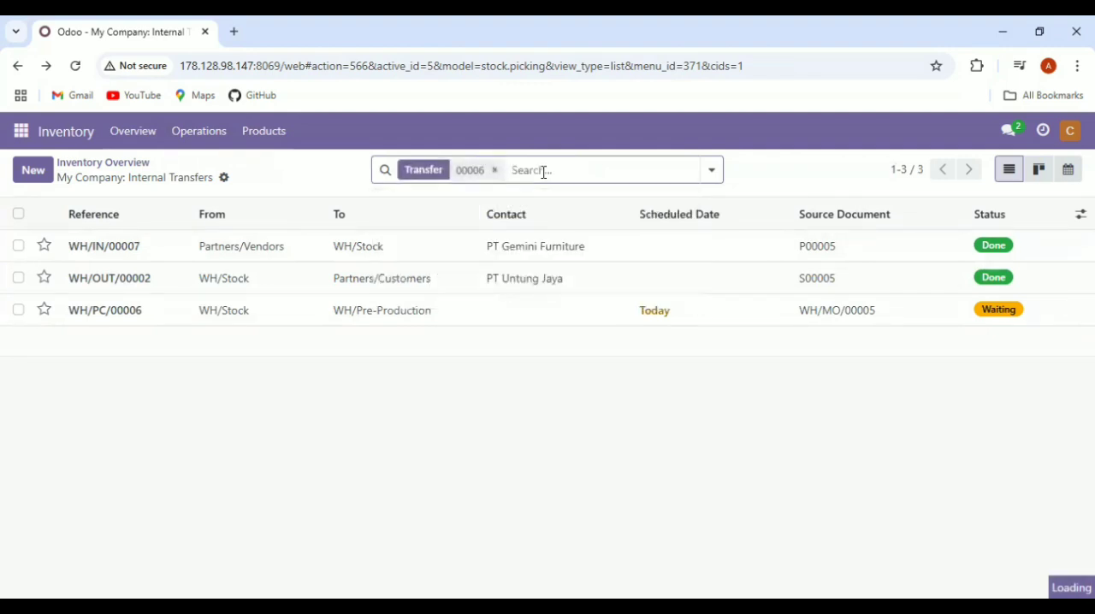
pyautogui.click(495, 171)
# Search the transfers for source document 00006, open the WH/MO/00006 transfer, and examine its component operations
pyautogui.write('00006')
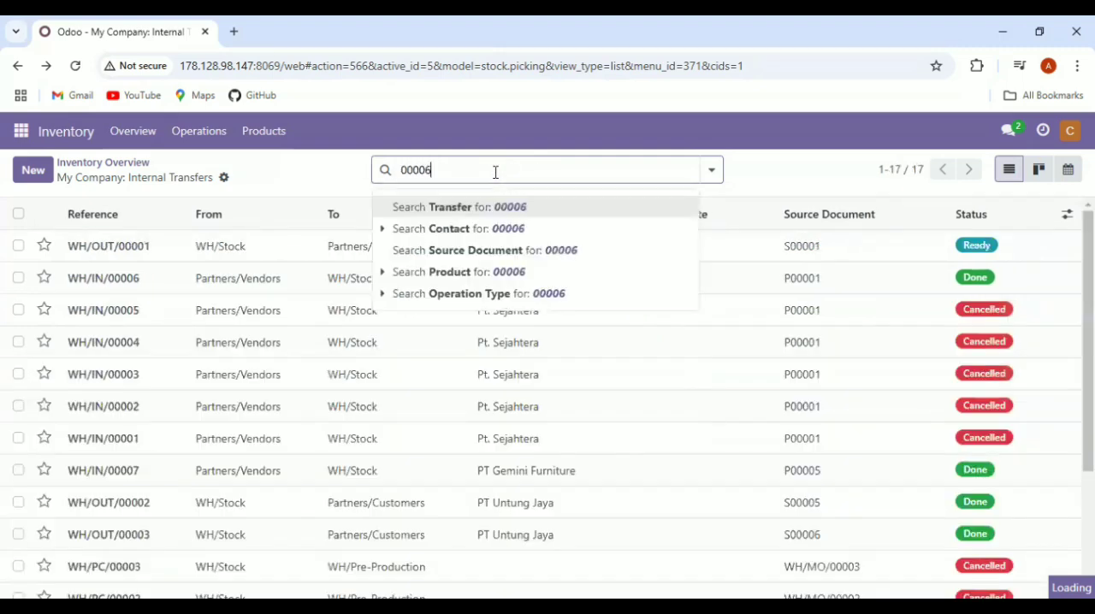
pyautogui.click(537, 250)
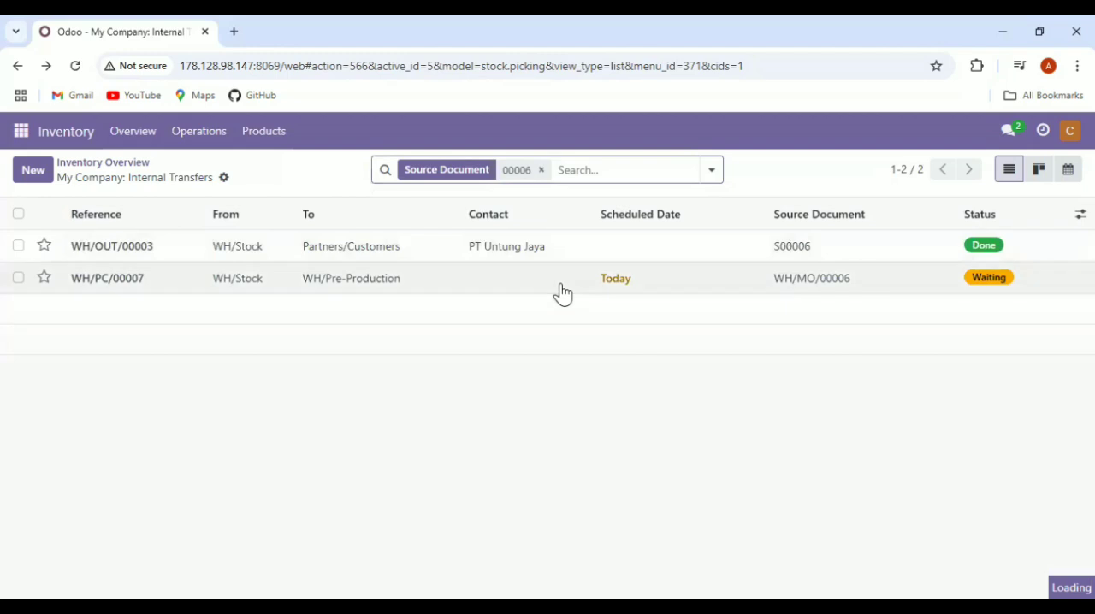
pyautogui.click(378, 285)
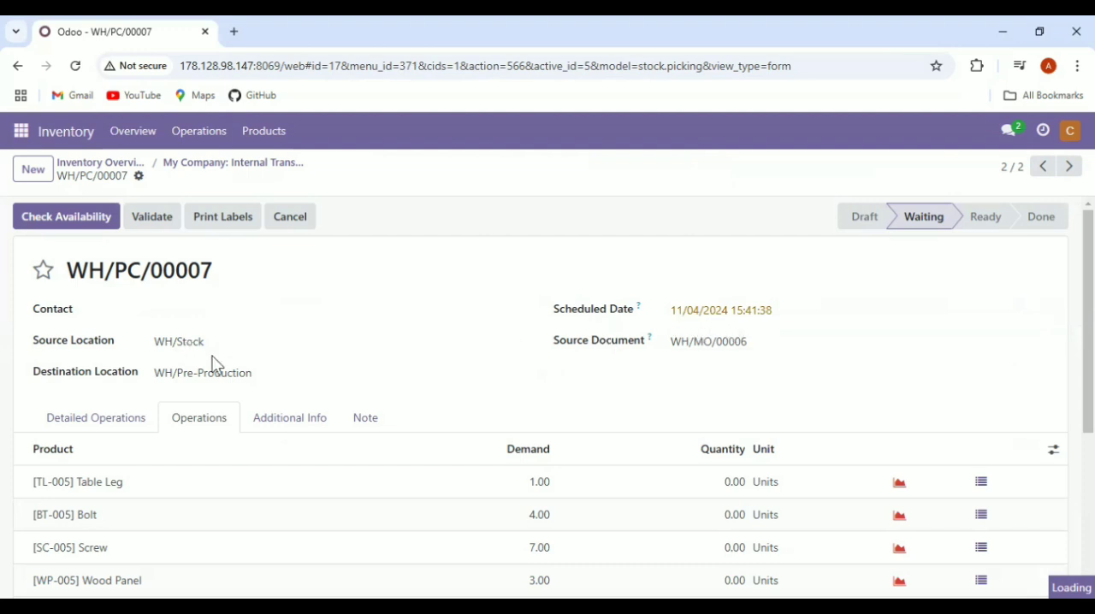
pyautogui.scroll(-1, 196, 351)
pyautogui.scroll(-1, 257, 376)
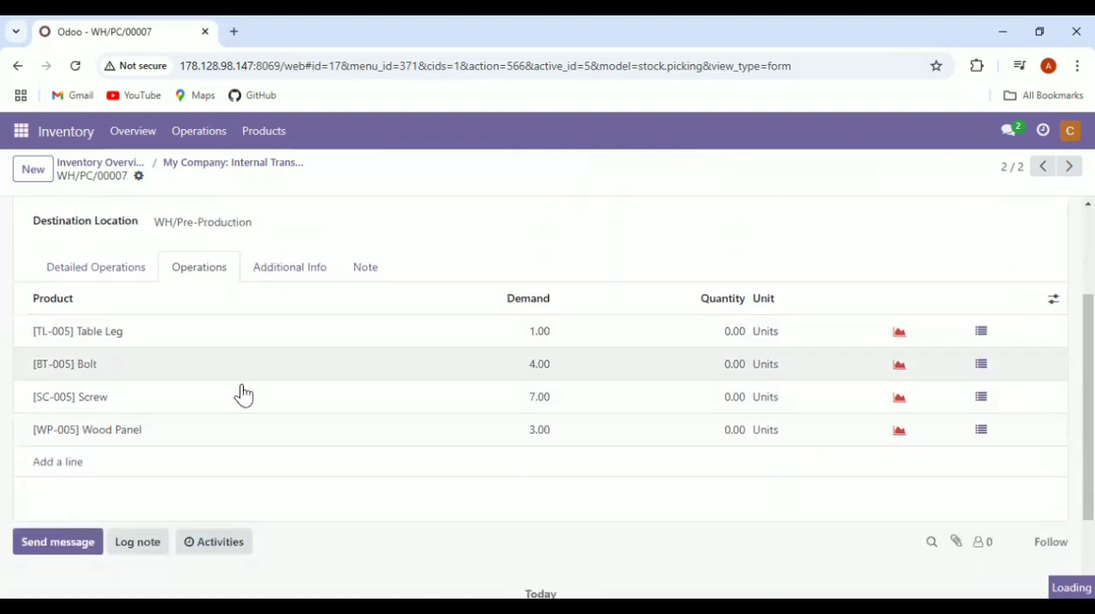
pyautogui.scroll(2, 212, 445)
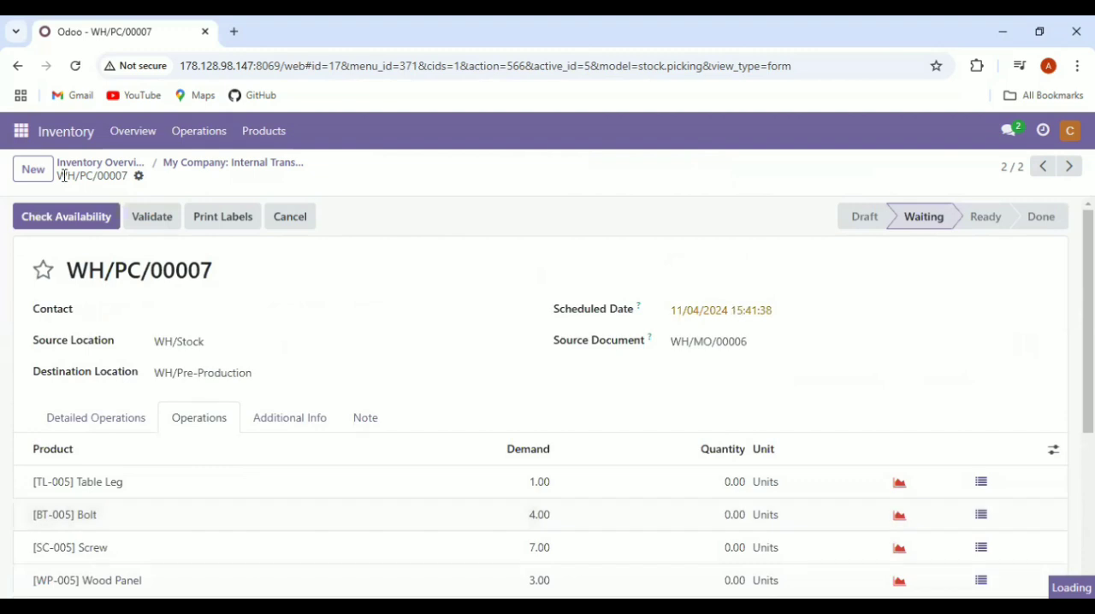
# Open the kelompok 5 inventory channel in Discuss
pyautogui.click(33, 142)
pyautogui.click(23, 137)
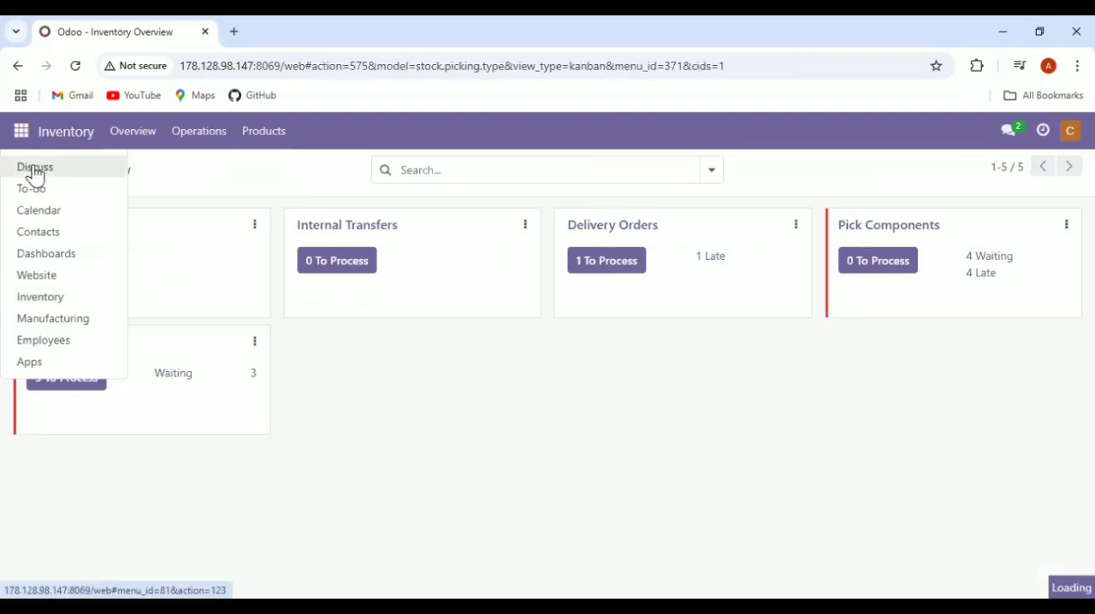
pyautogui.click(34, 169)
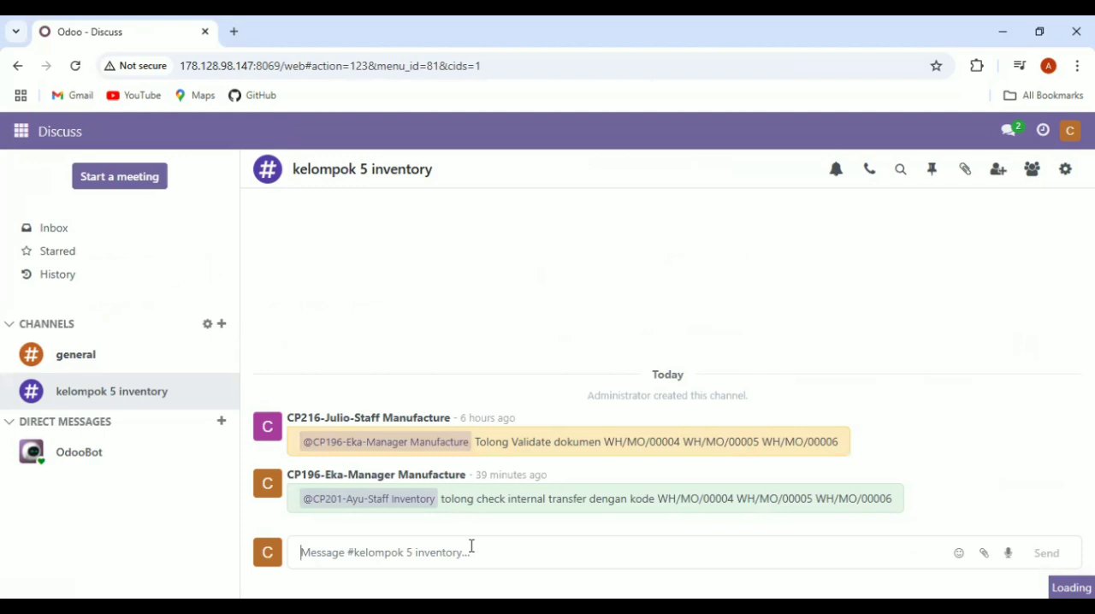
# Mention the Manager Inventory user and send "tolong validate MO dengan kode WH/MO/00004 WH/MO/00005 WH/MO/00006" to the channel
pyautogui.write('@')
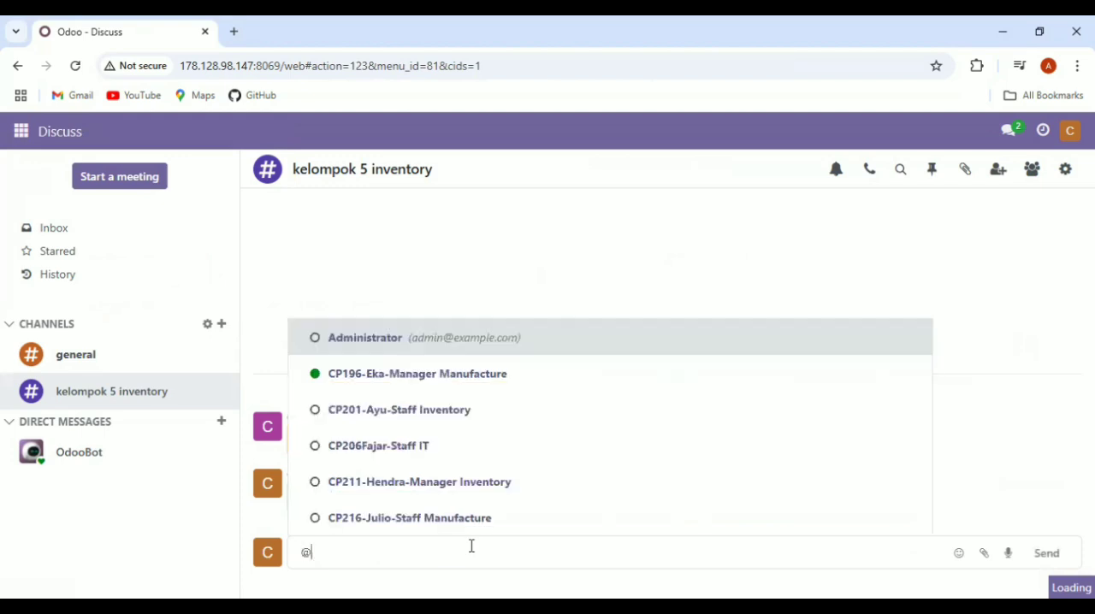
pyautogui.click(488, 492)
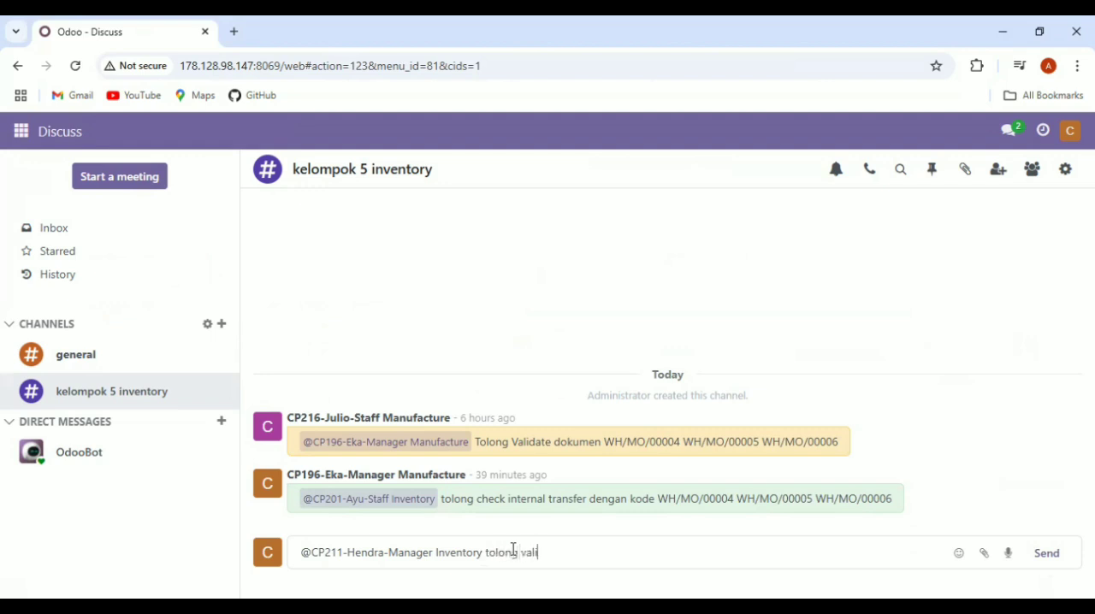
pyautogui.write('MO dengan ')
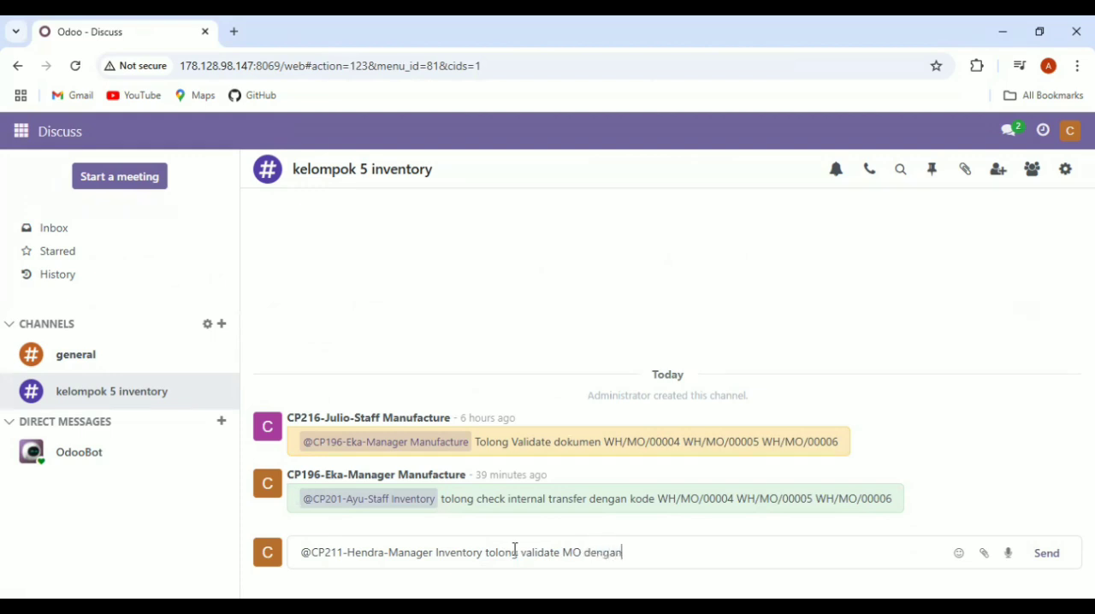
pyautogui.write('kode')
pyautogui.moveTo(658, 501); pyautogui.dragTo(899, 506)
pyautogui.hotkey('ctrl', 'c')
pyautogui.click(694, 560)
pyautogui.hotkey('ctrl', 'v')
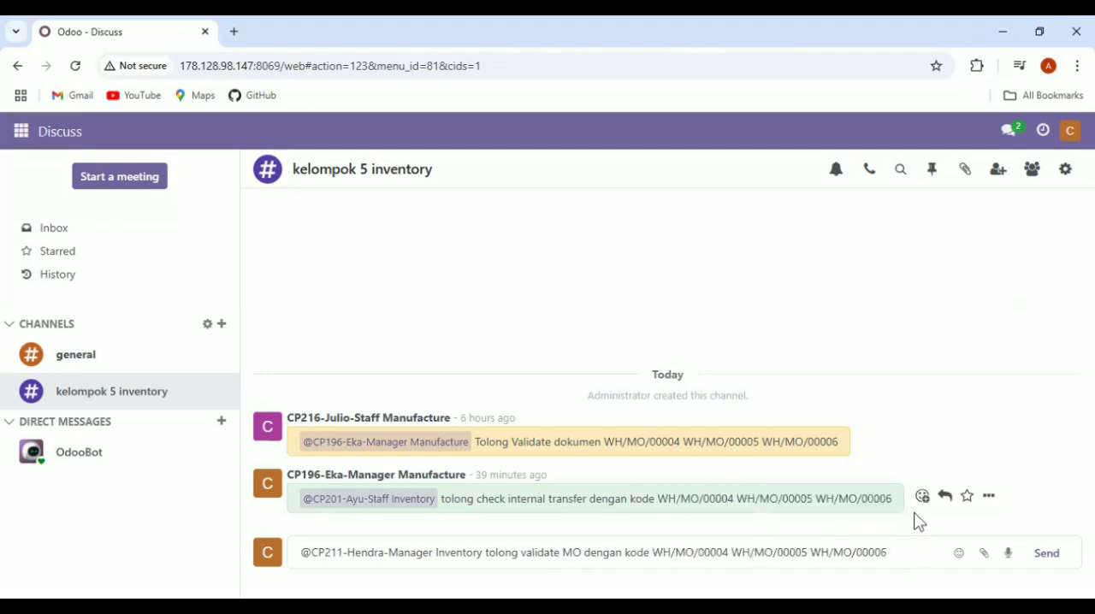
pyautogui.click(1047, 554)
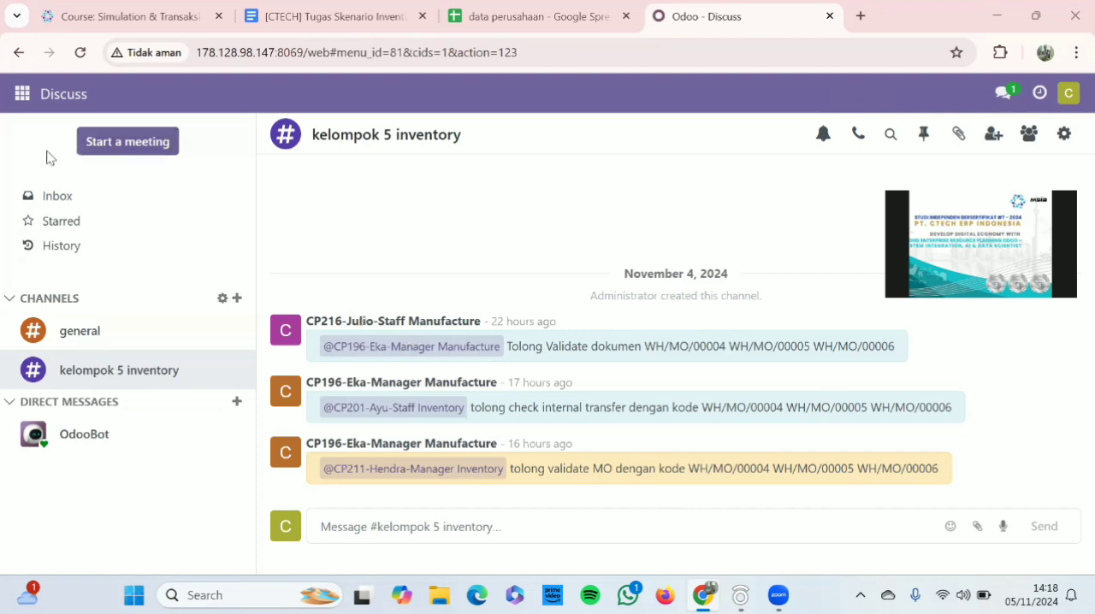
# As the Manager Inventory user, open manufacturing order WH/MO/00004 from the Manufacturing operations in Inventory
pyautogui.click(19, 101)
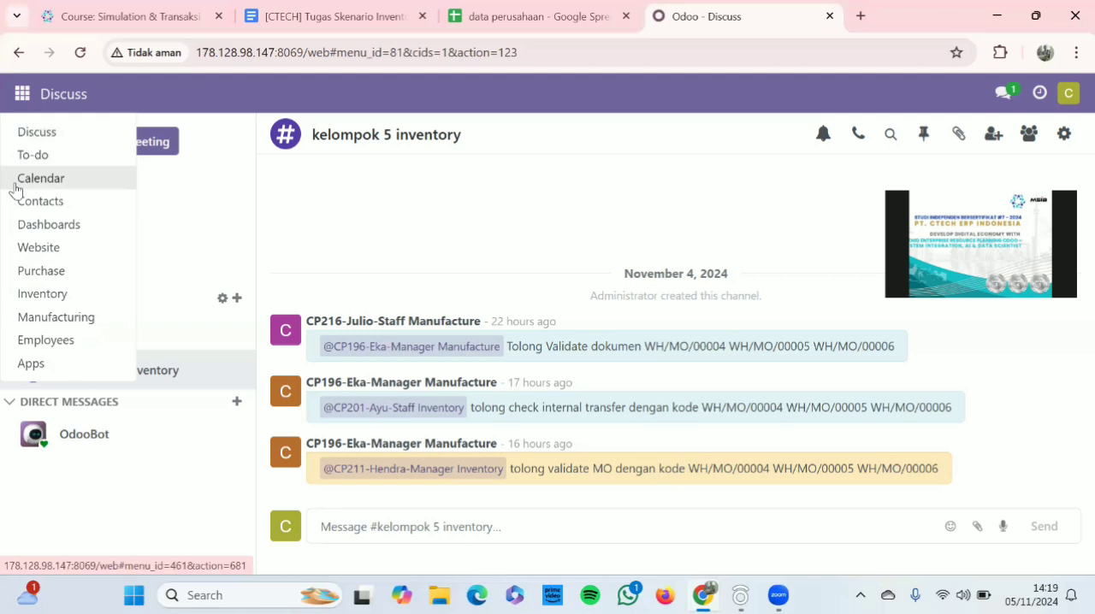
pyautogui.click(72, 295)
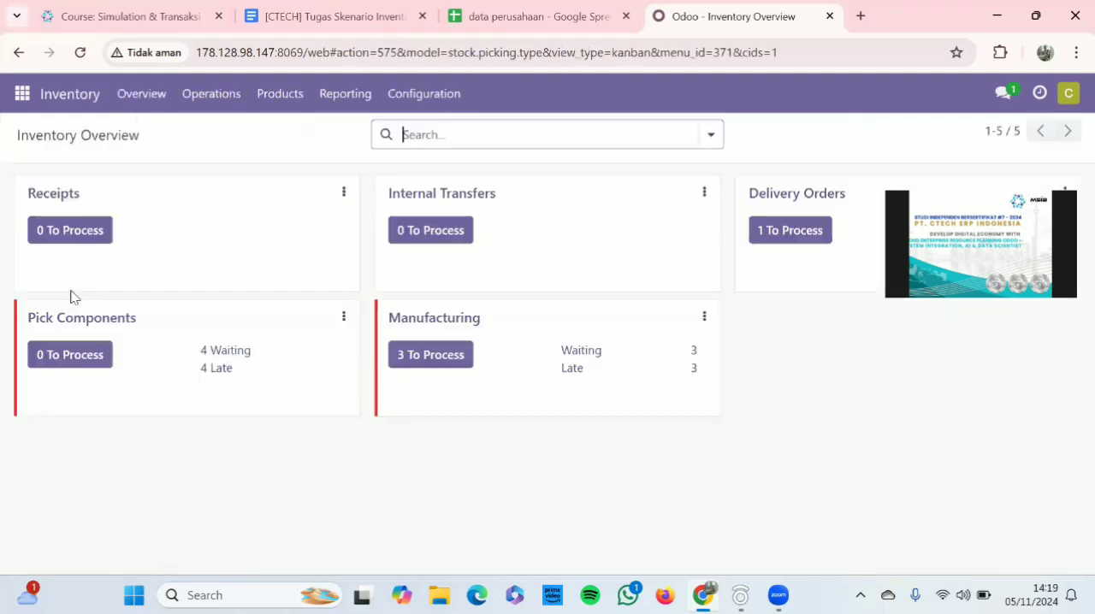
pyautogui.click(457, 321)
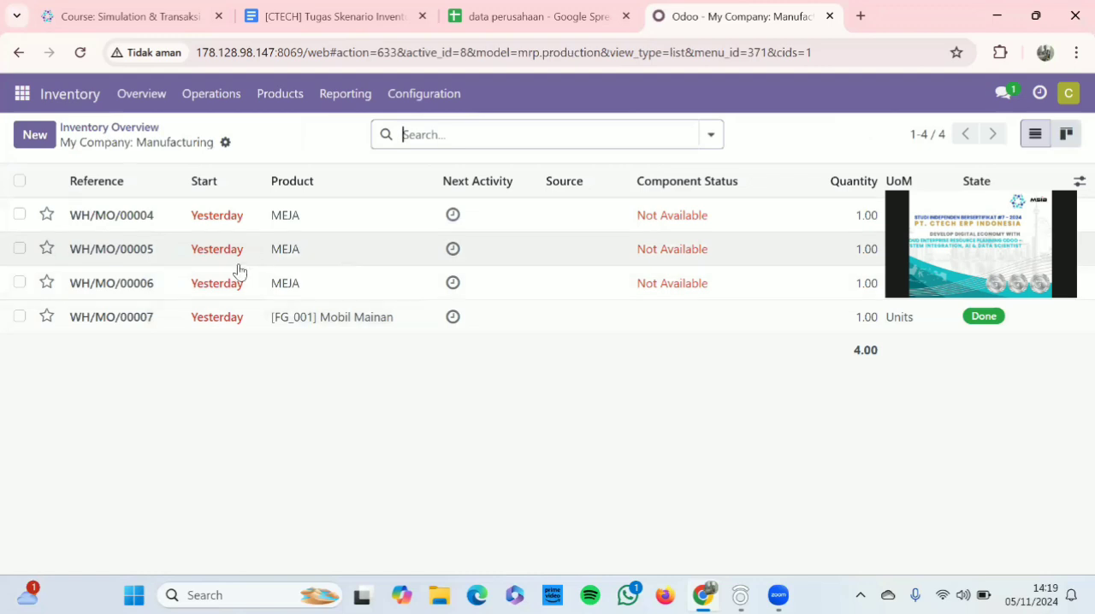
pyautogui.click(268, 228)
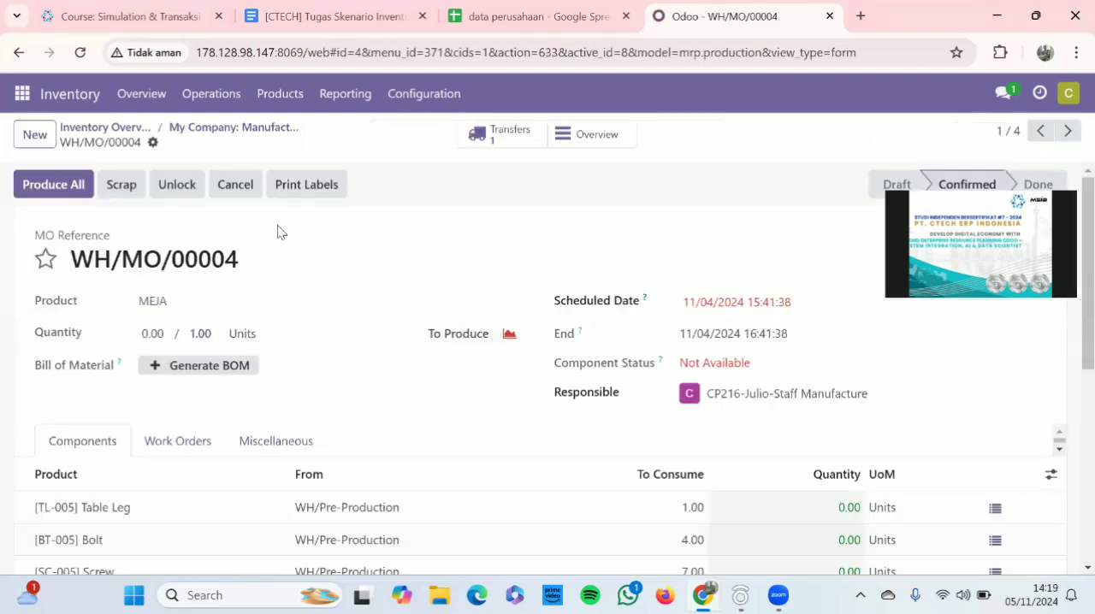
# Set the component quantities to 1 Table Leg, 4 Bolt, 7 Screw and 3 Wood Panel, and save the order
pyautogui.scroll(-2, 283, 325)
pyautogui.scroll(-1, 416, 396)
pyautogui.scroll(2, 403, 389)
pyautogui.scroll(-1, 444, 335)
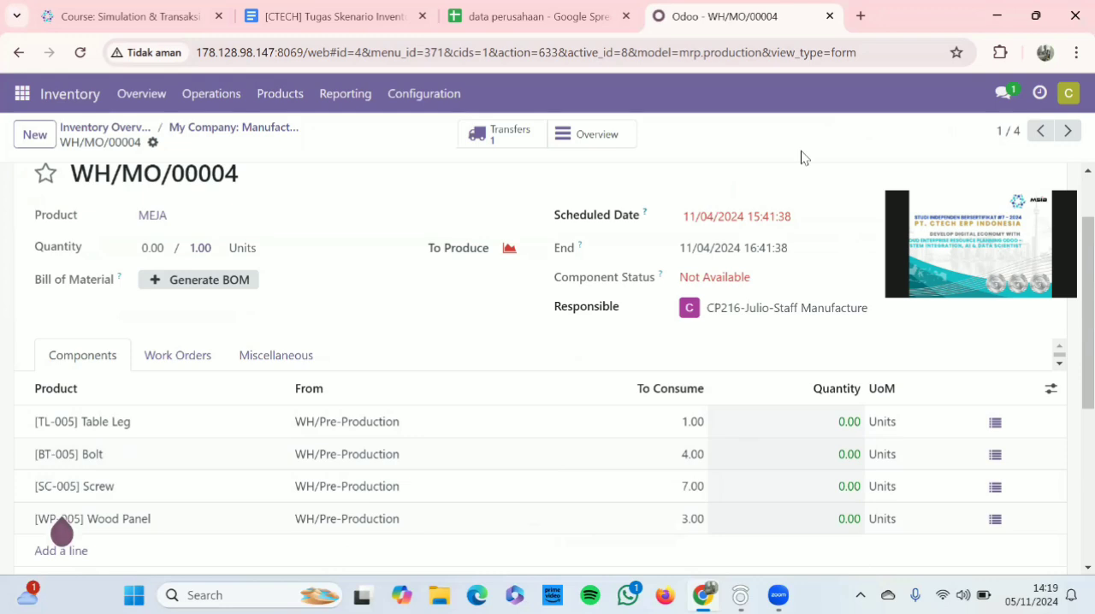
pyautogui.click(847, 421)
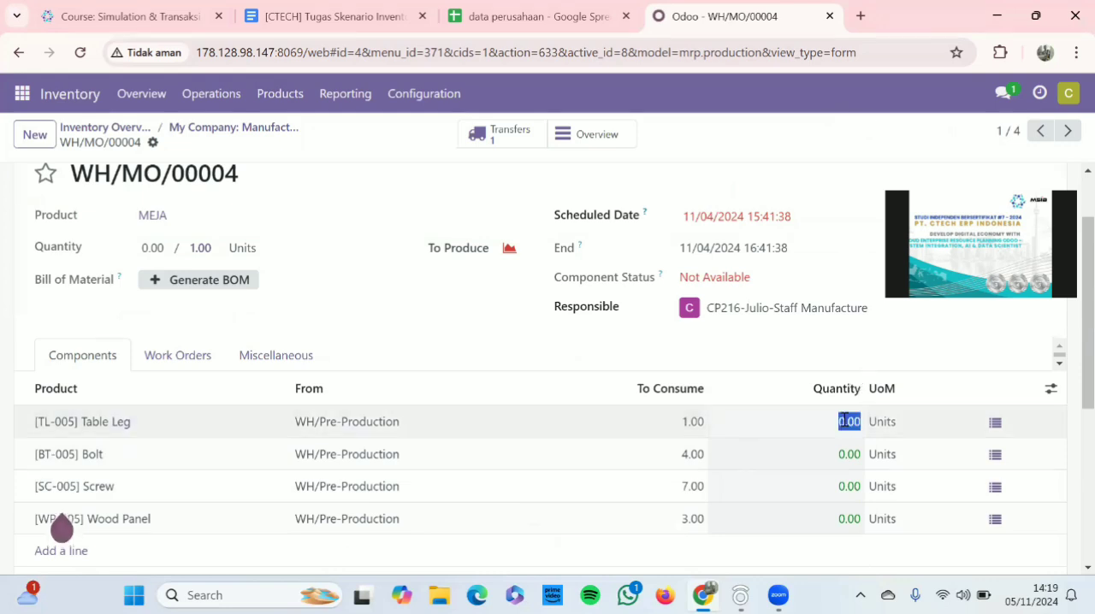
pyautogui.write('1')
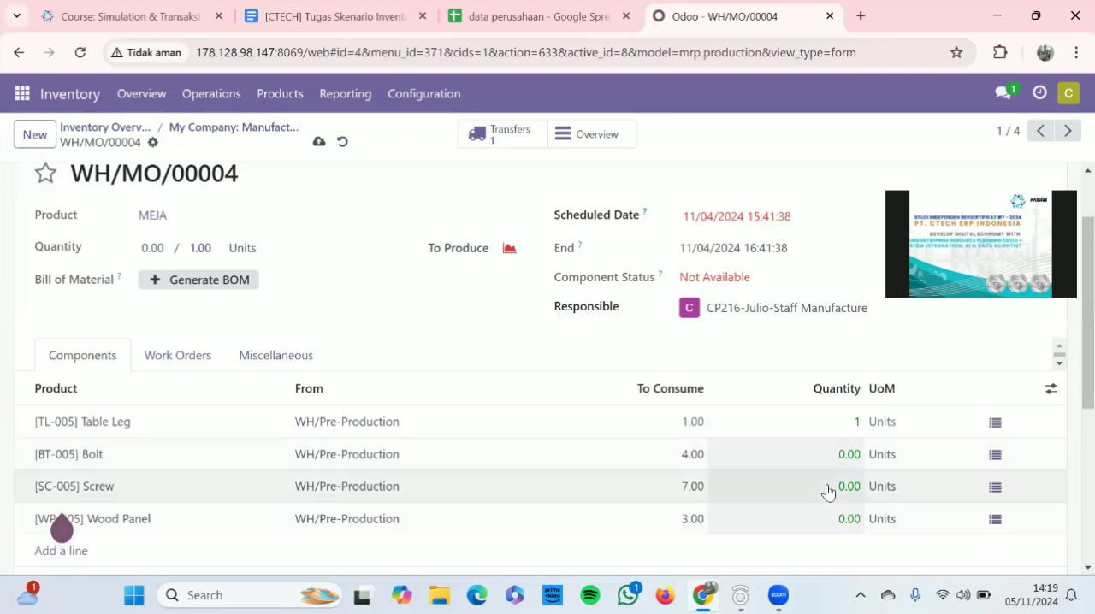
pyautogui.click(848, 454)
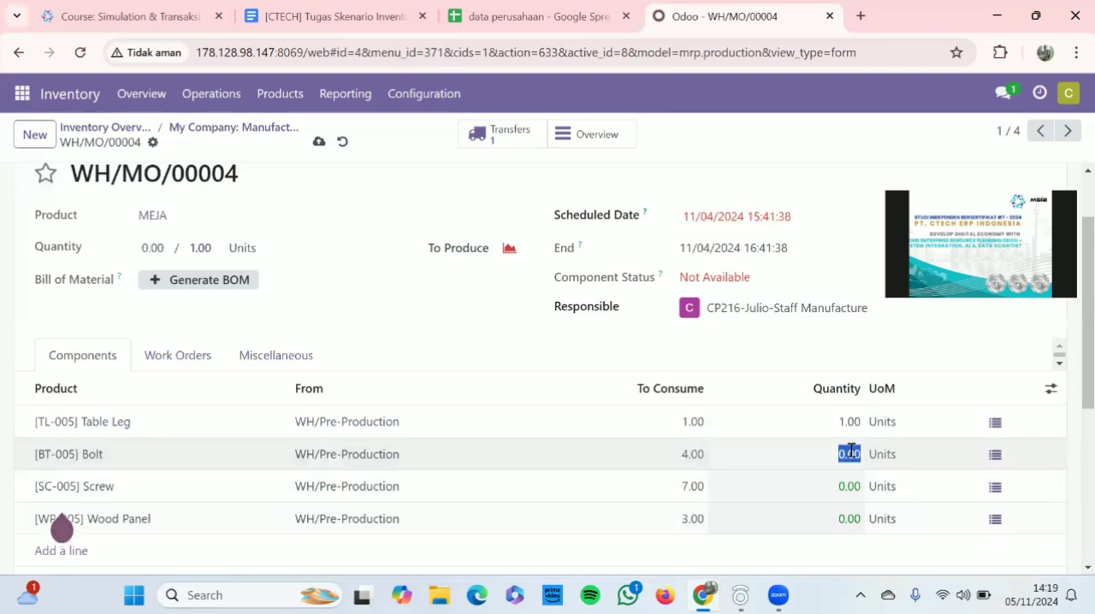
pyautogui.write('4')
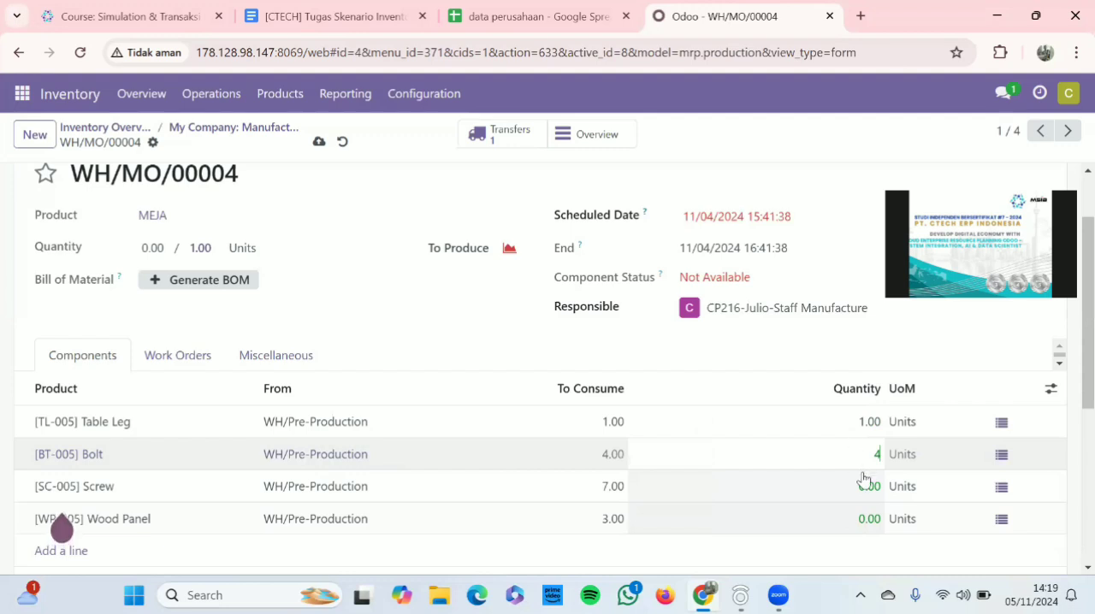
pyautogui.click(874, 484)
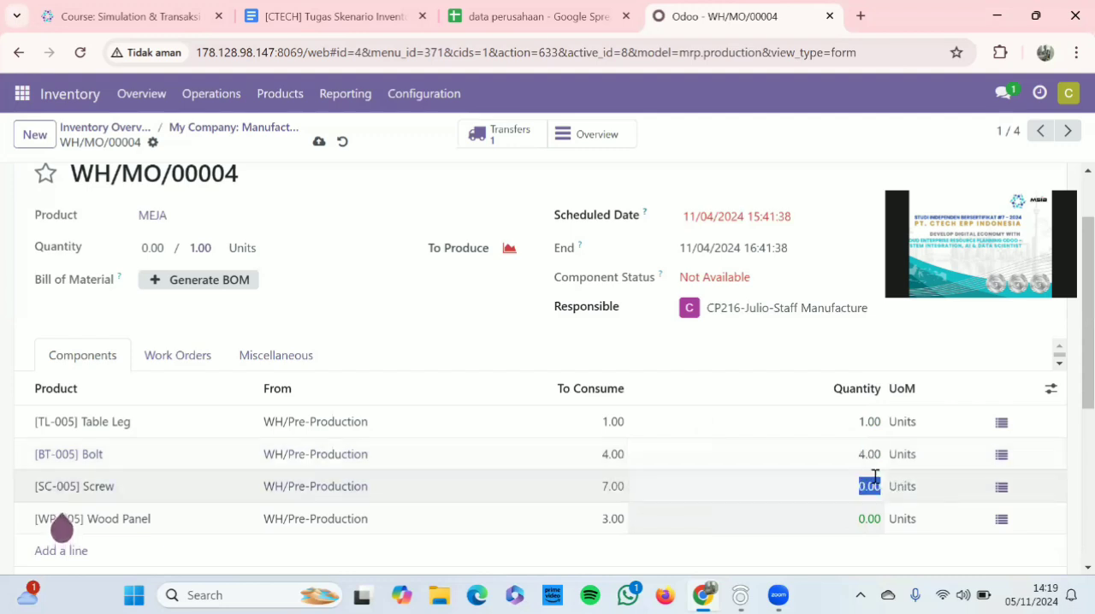
pyautogui.write('7')
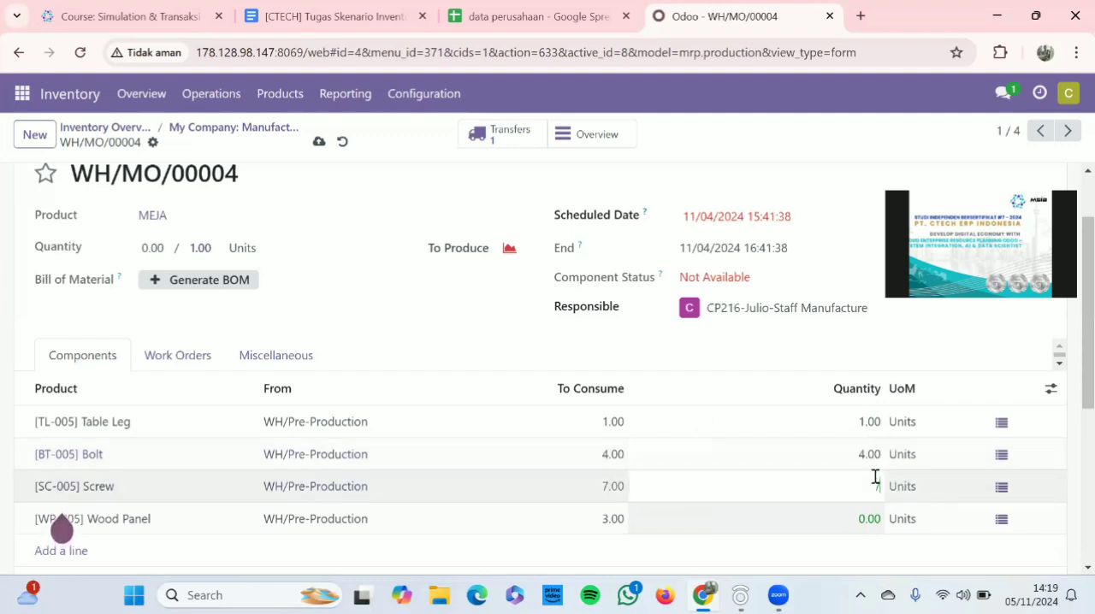
pyautogui.click(881, 529)
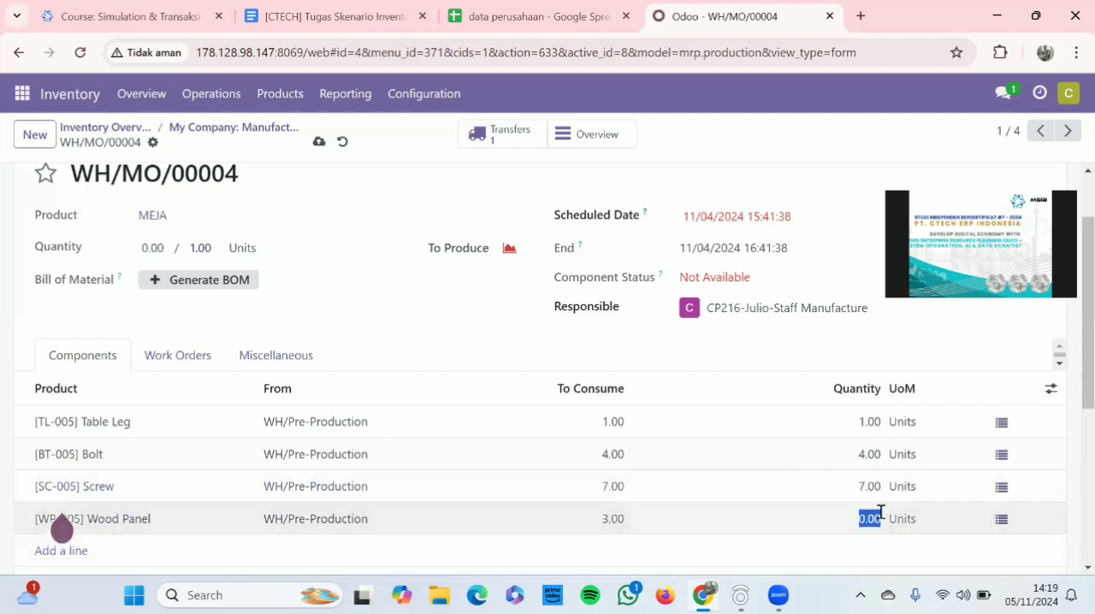
pyautogui.write('3')
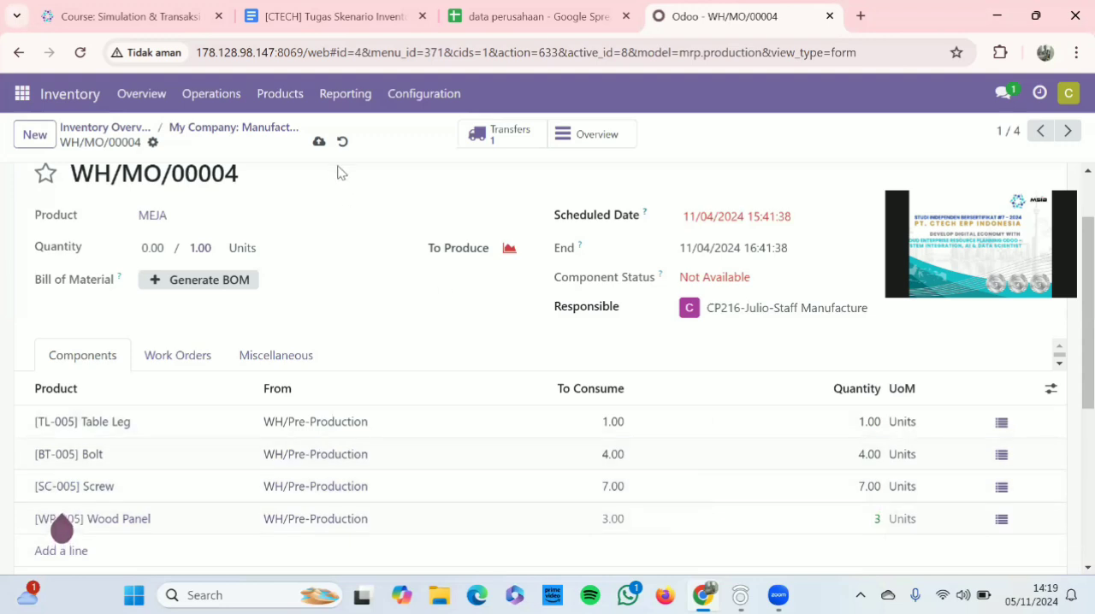
pyautogui.click(319, 144)
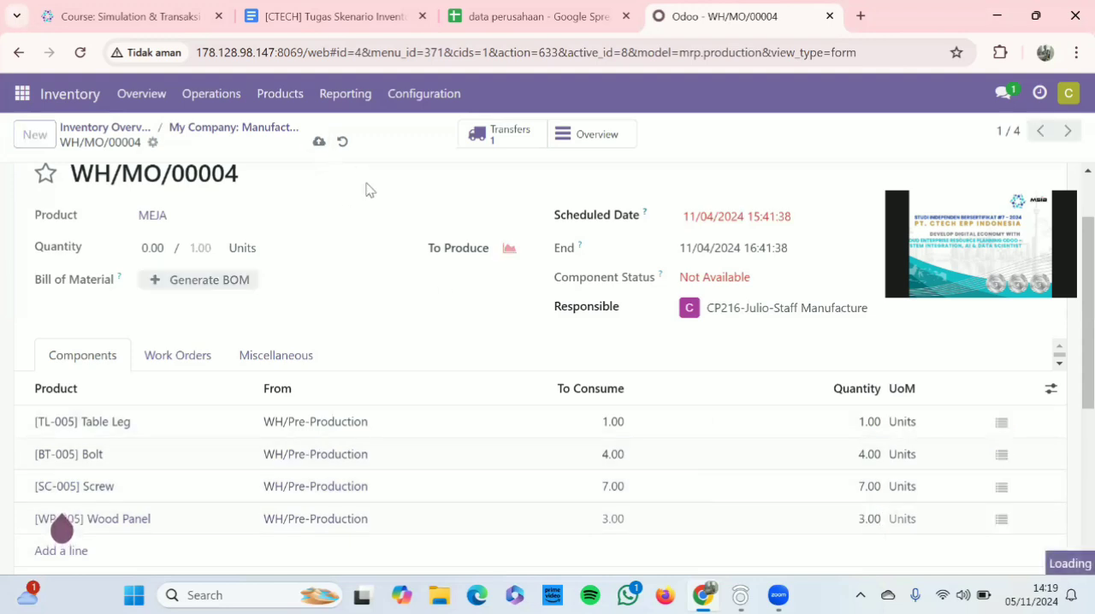
# Produce all of manufacturing order WH/MO/00004 and review its component lines
pyautogui.scroll(1, 437, 372)
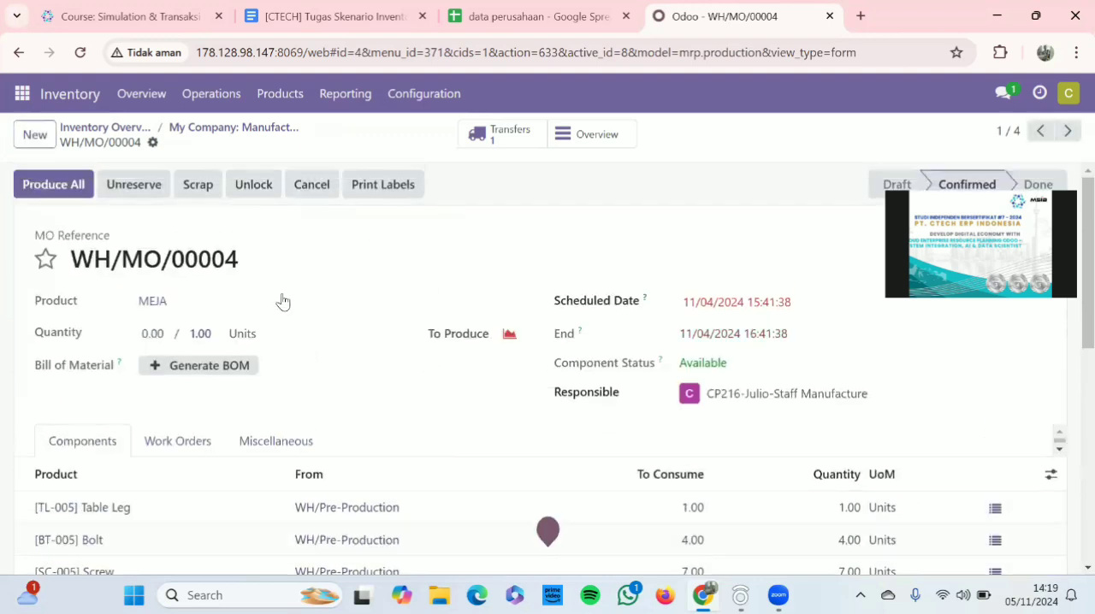
pyautogui.click(44, 196)
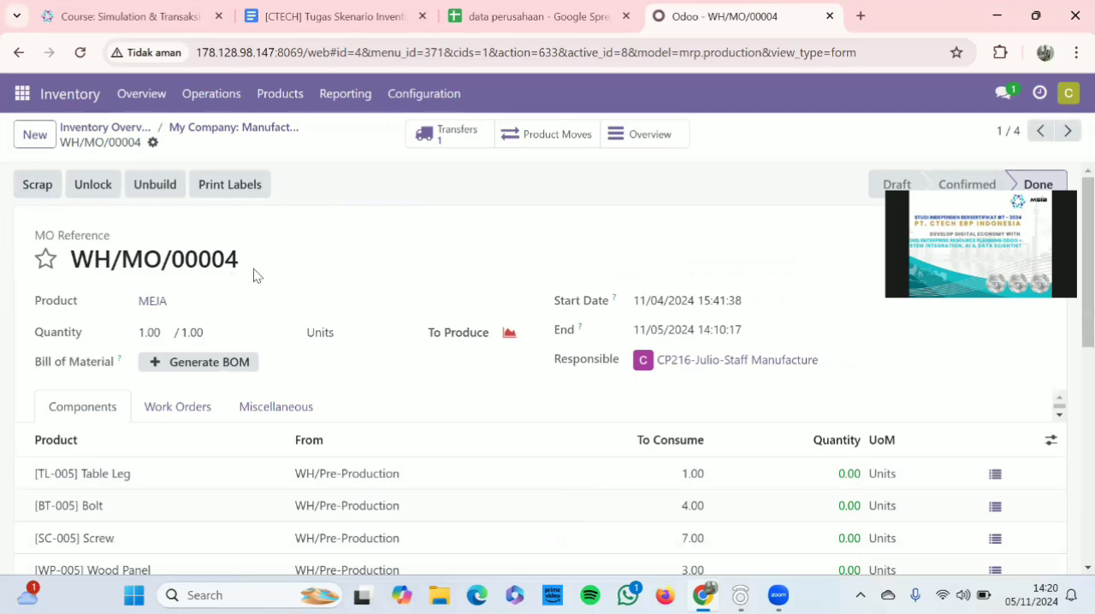
pyautogui.scroll(-2, 376, 295)
pyautogui.scroll(1, 435, 310)
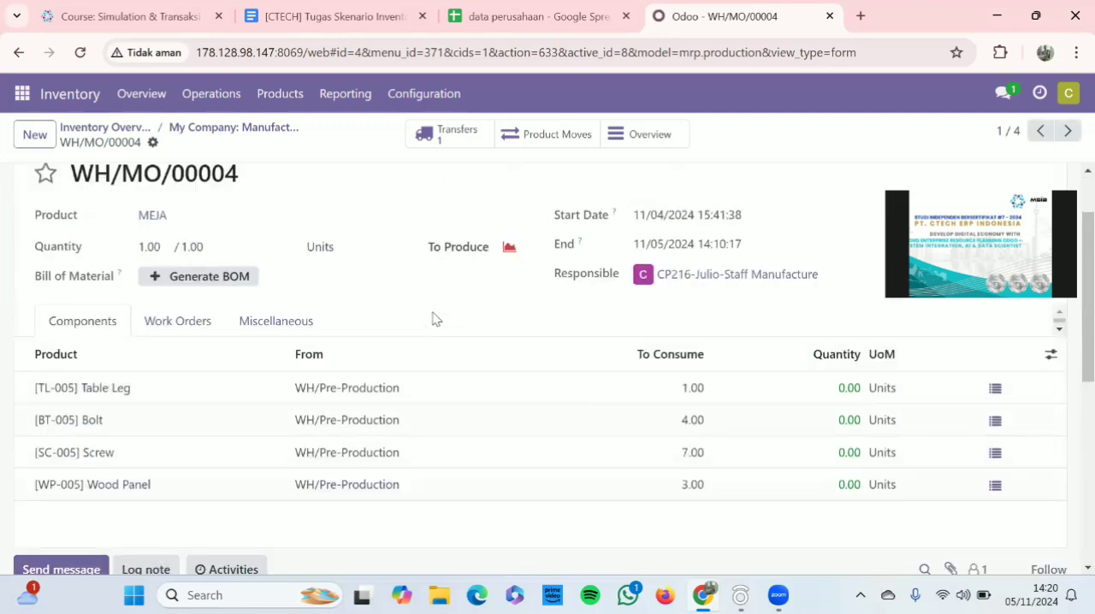
pyautogui.scroll(1, 622, 455)
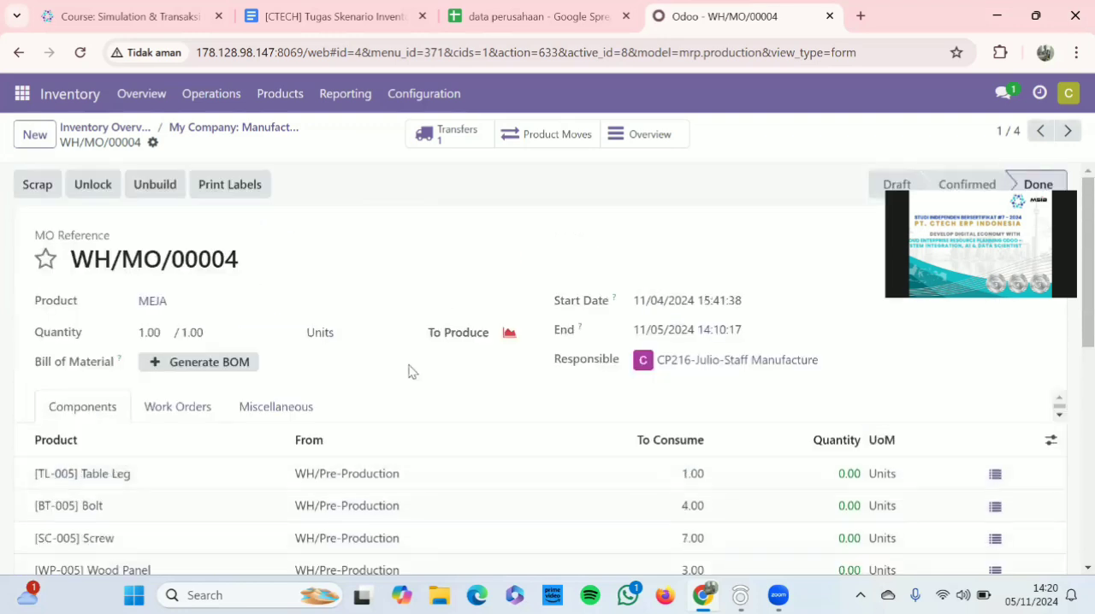
# Open manufacturing order WH/MO/00005 from the Manufacturing operations in Inventory, check its component lines and produce all of it
pyautogui.click(112, 128)
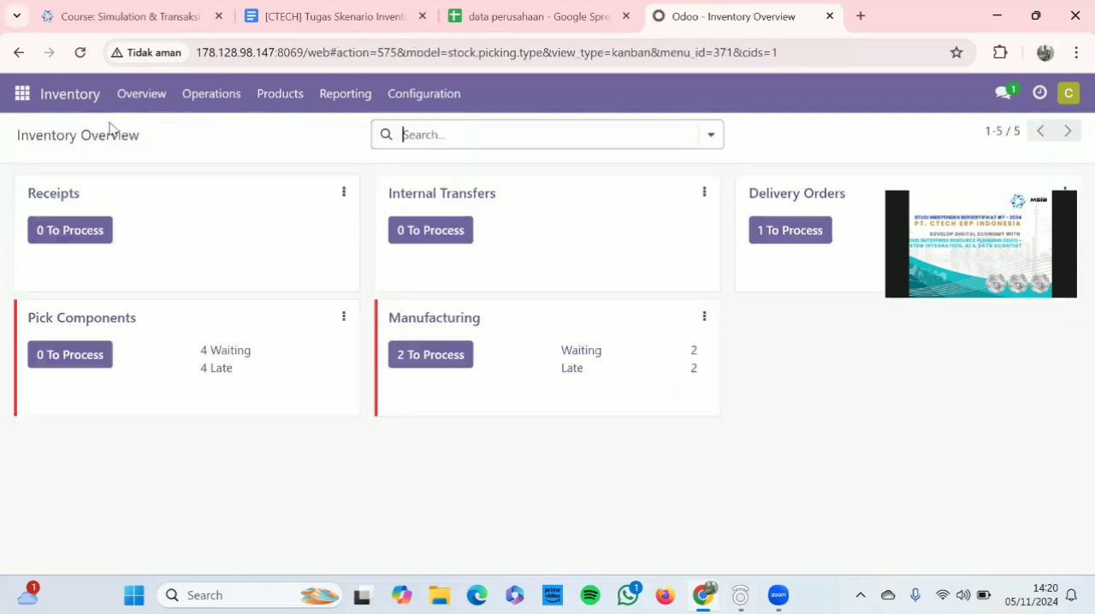
pyautogui.click(462, 318)
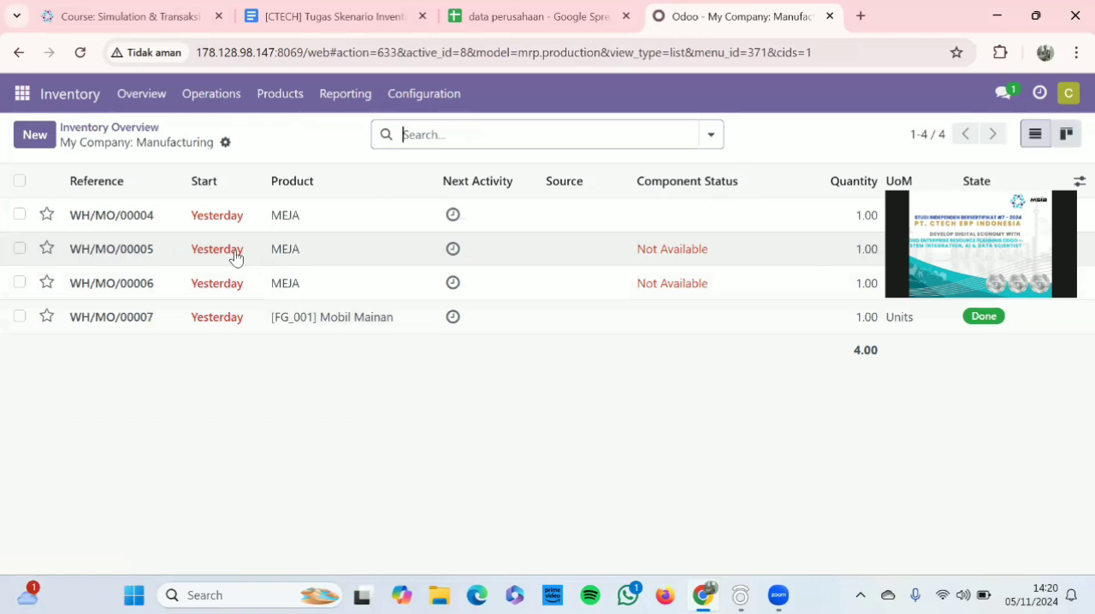
pyautogui.click(235, 257)
pyautogui.scroll(-4, 670, 366)
pyautogui.scroll(1, 670, 366)
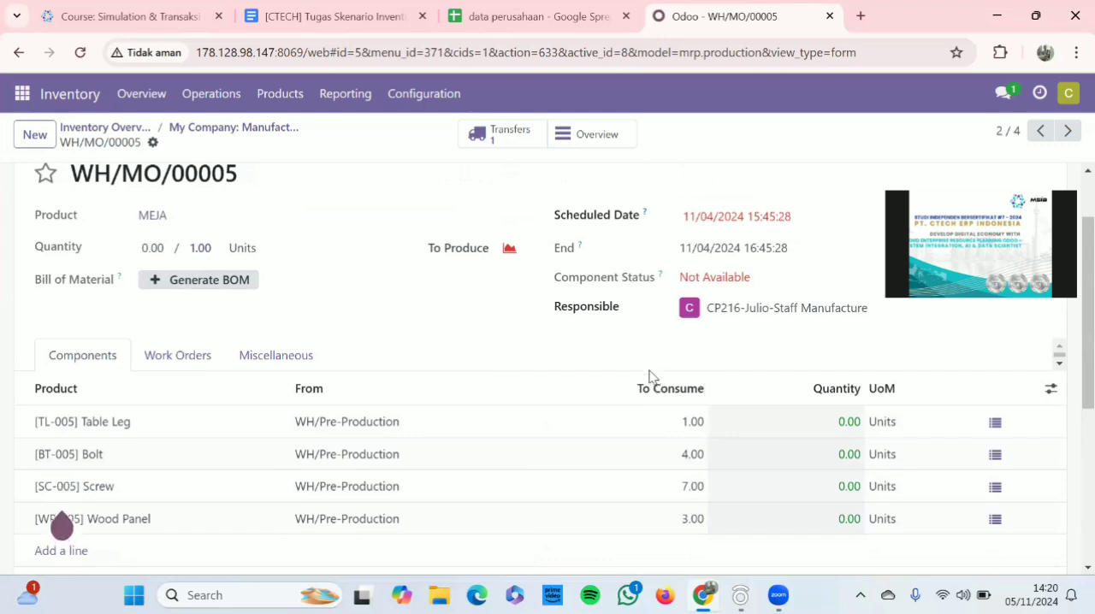
pyautogui.scroll(1, 603, 474)
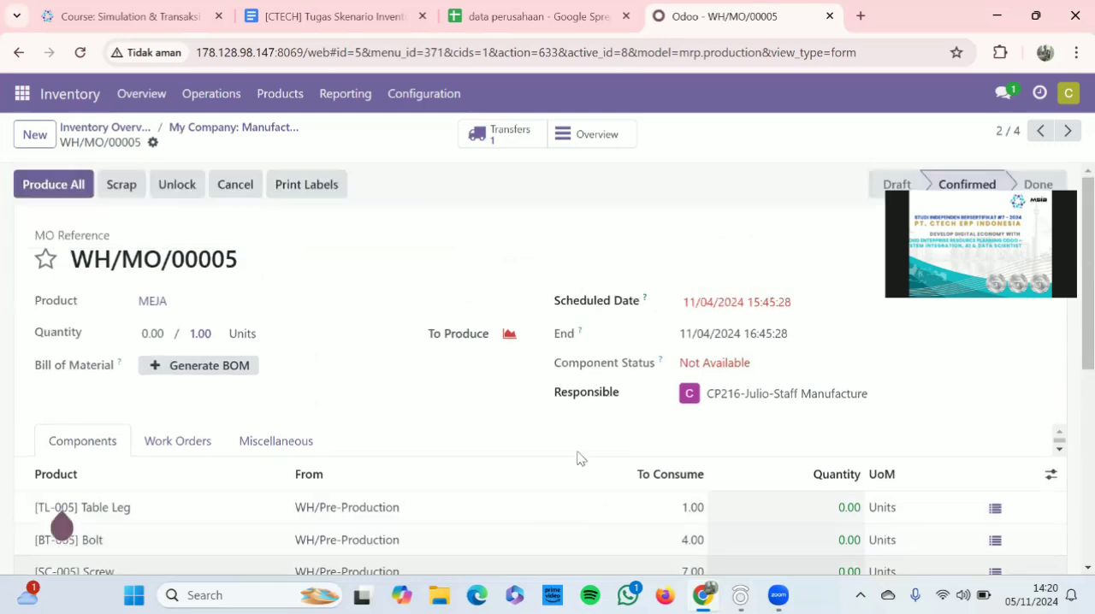
pyautogui.scroll(-1, 299, 239)
pyautogui.scroll(1, 136, 189)
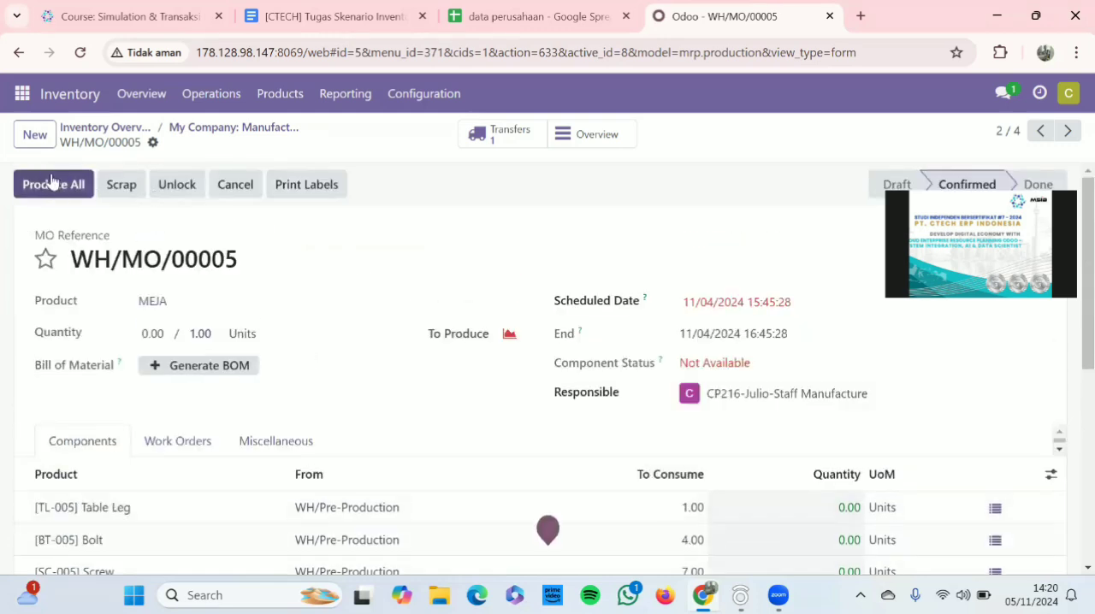
pyautogui.click(70, 190)
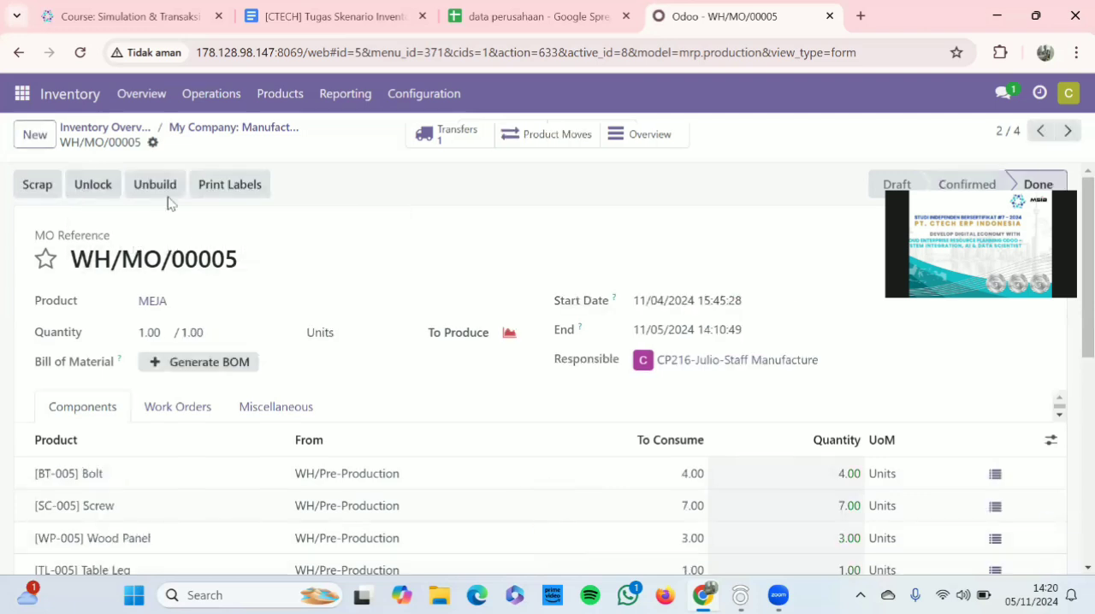
# Open manufacturing order WH/MO/00006 from the Manufacturing operations in Inventory
pyautogui.click(122, 130)
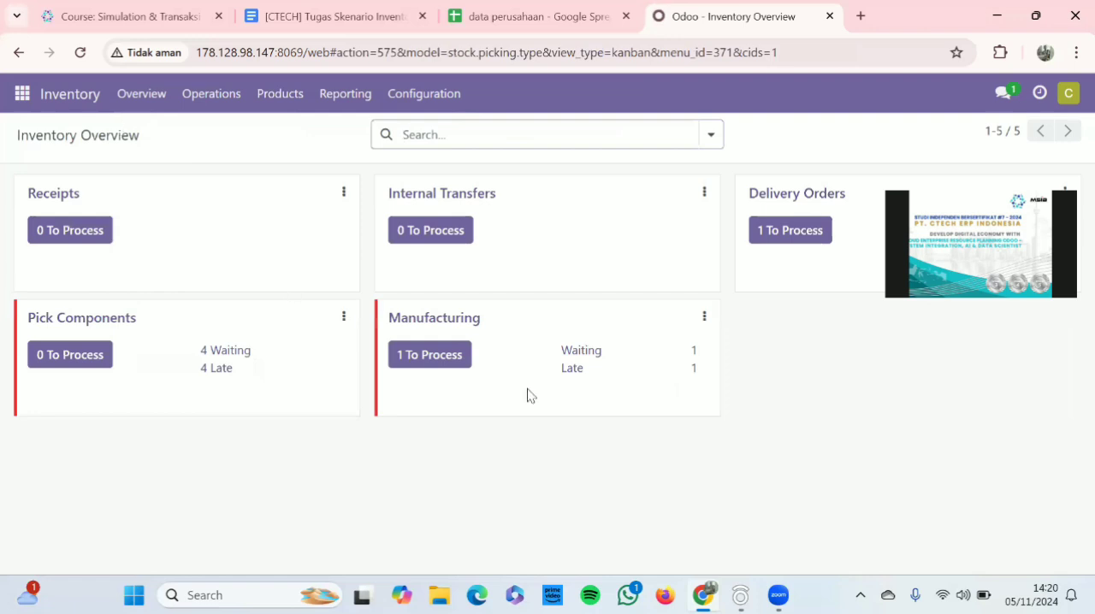
pyautogui.click(433, 329)
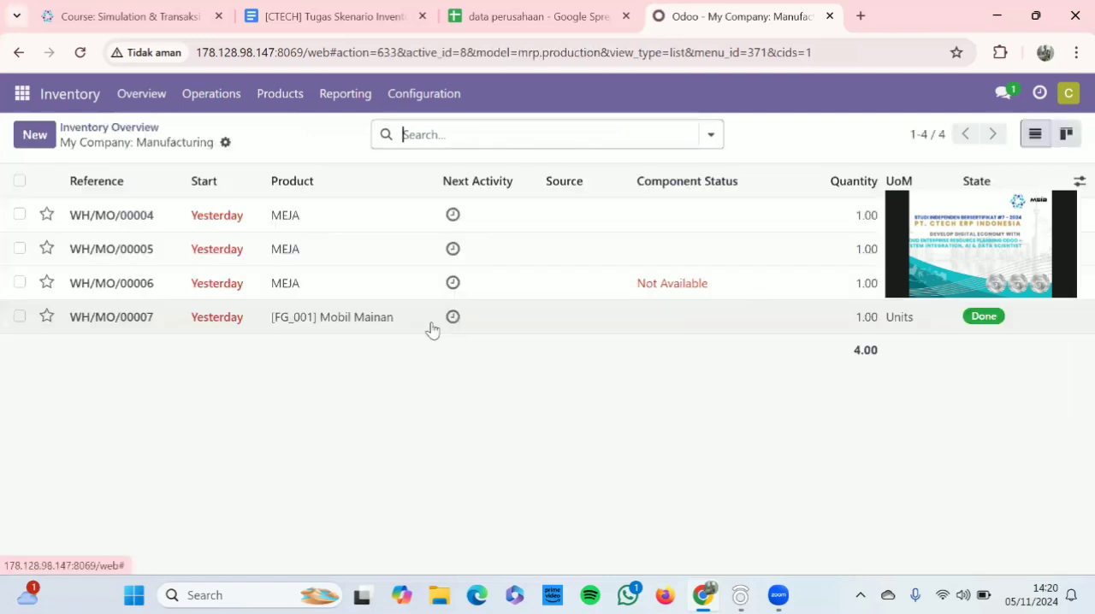
pyautogui.click(168, 282)
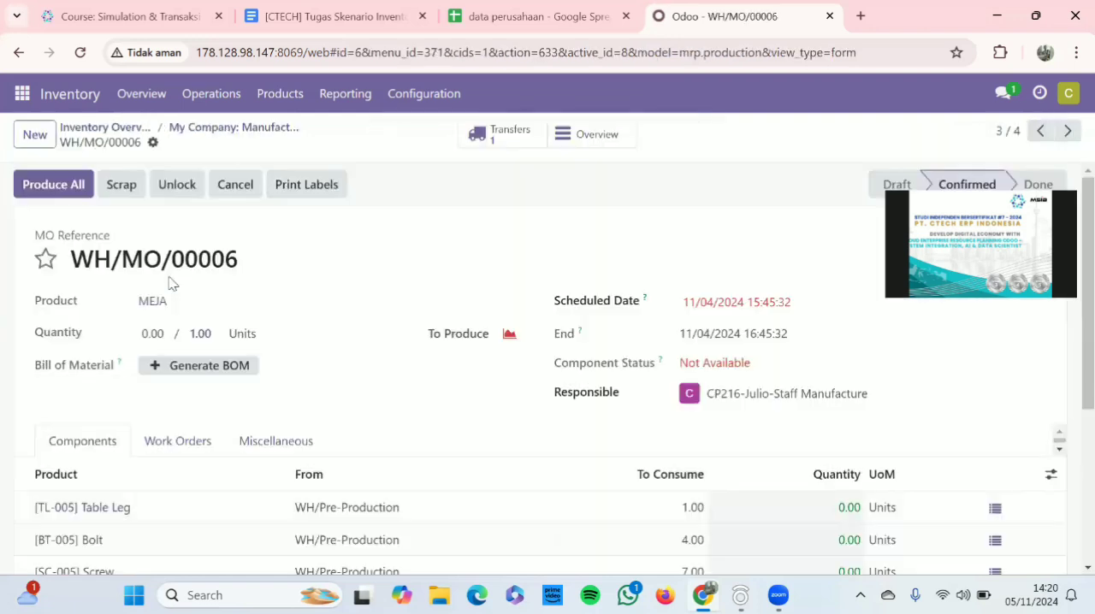
# Set the component quantities of WH/MO/00006 to 1 Table Leg, 4 Bolt, 7 Screw and 3 Wood Panel, and save the order
pyautogui.scroll(-2, 469, 389)
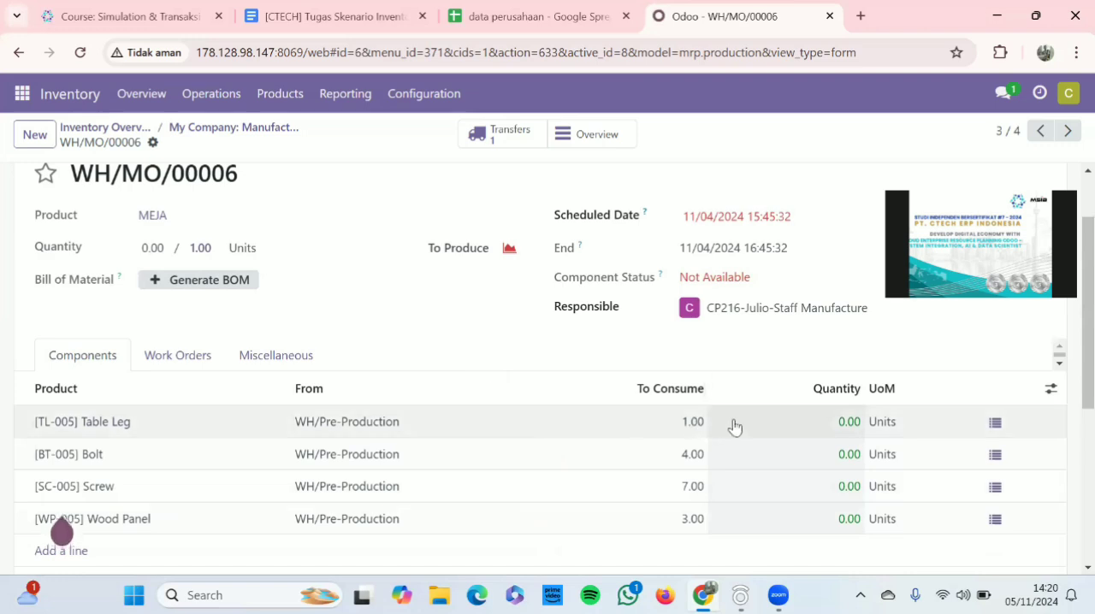
pyautogui.click(848, 424)
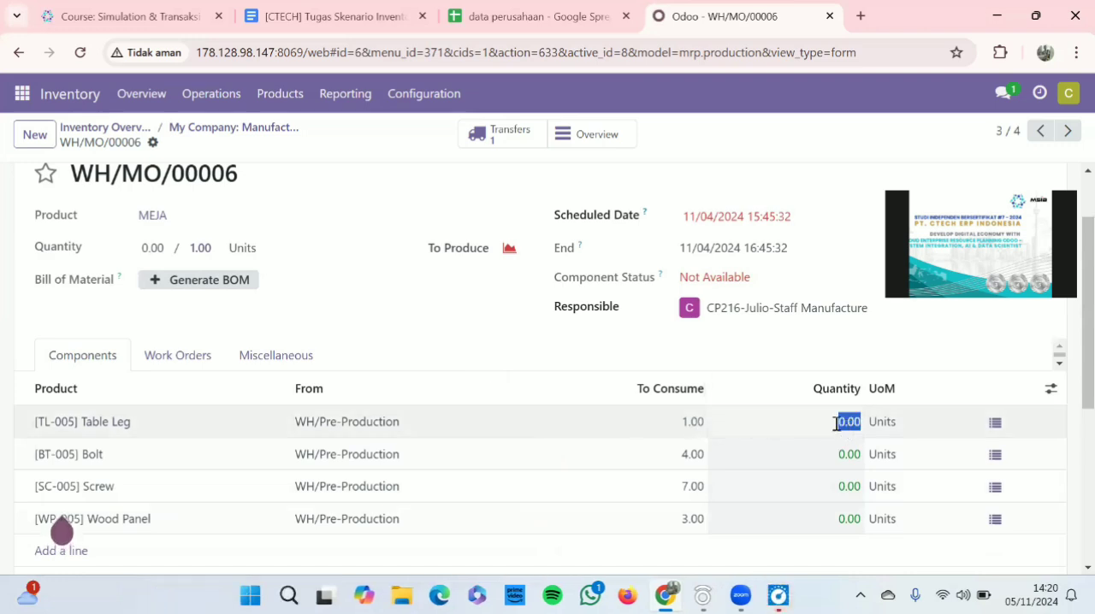
pyautogui.write('1')
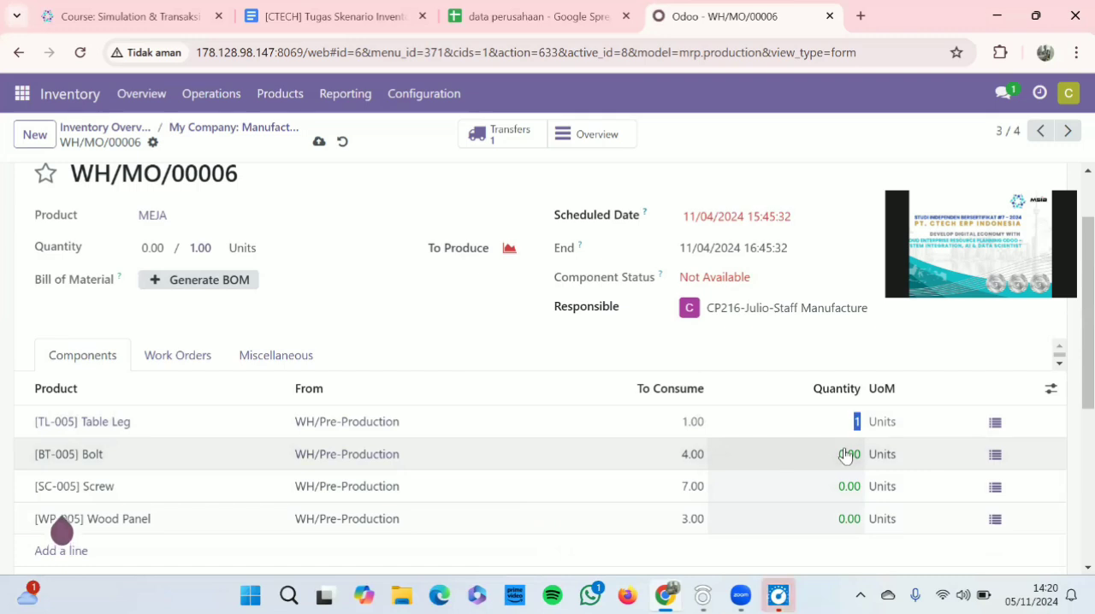
pyautogui.click(845, 453)
pyautogui.press('BackSpace')
pyautogui.write('4')
pyautogui.click(869, 495)
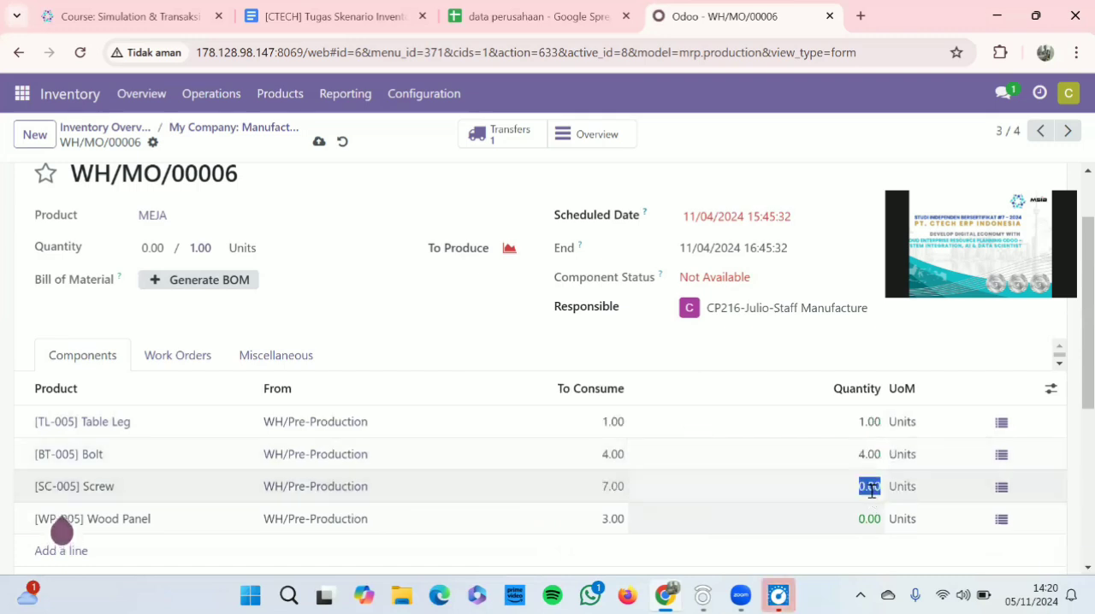
pyautogui.write('7')
pyautogui.click(868, 514)
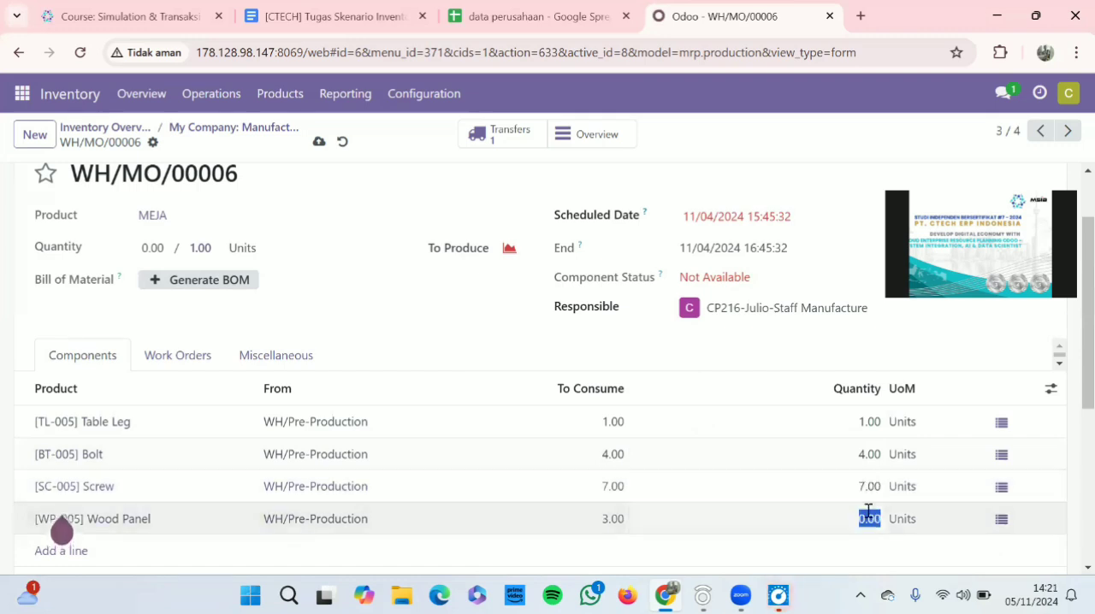
pyautogui.write('3')
pyautogui.click(318, 142)
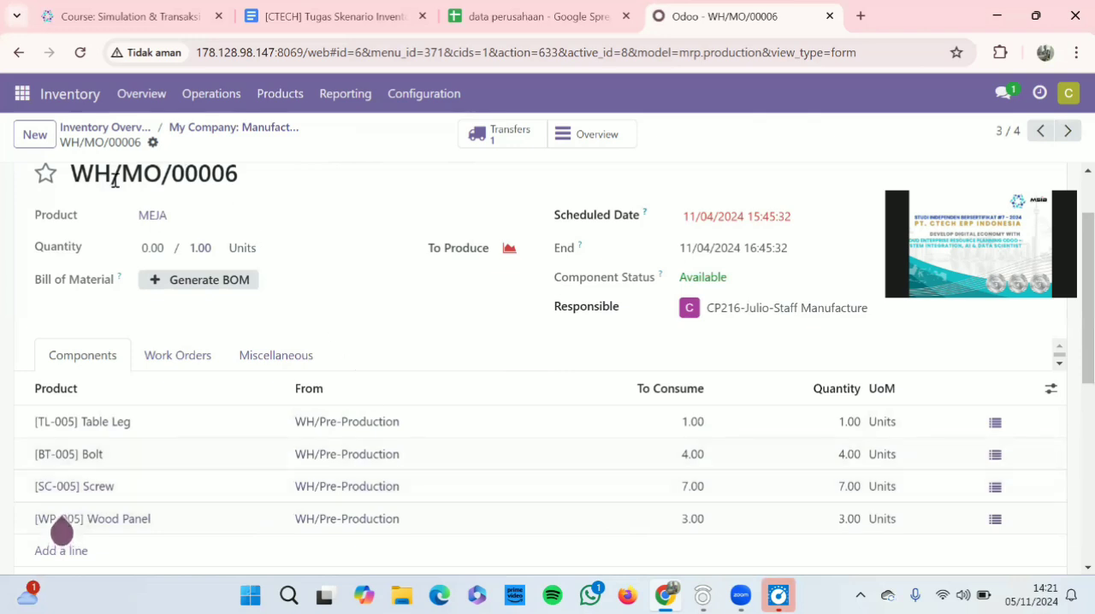
# Produce all of manufacturing order WH/MO/00006
pyautogui.scroll(2, 251, 278)
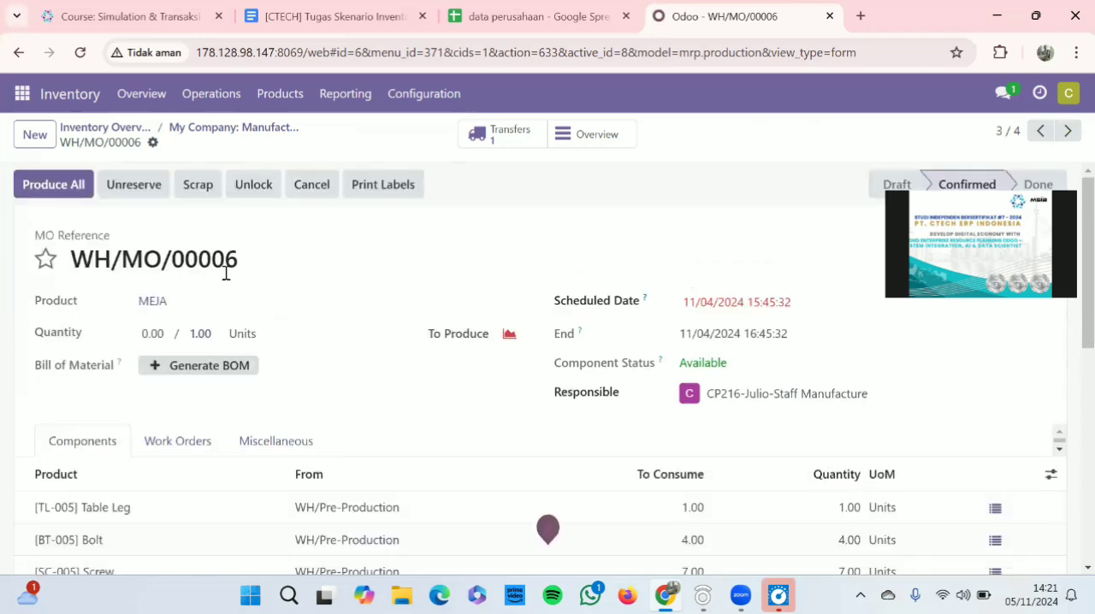
pyautogui.click(65, 185)
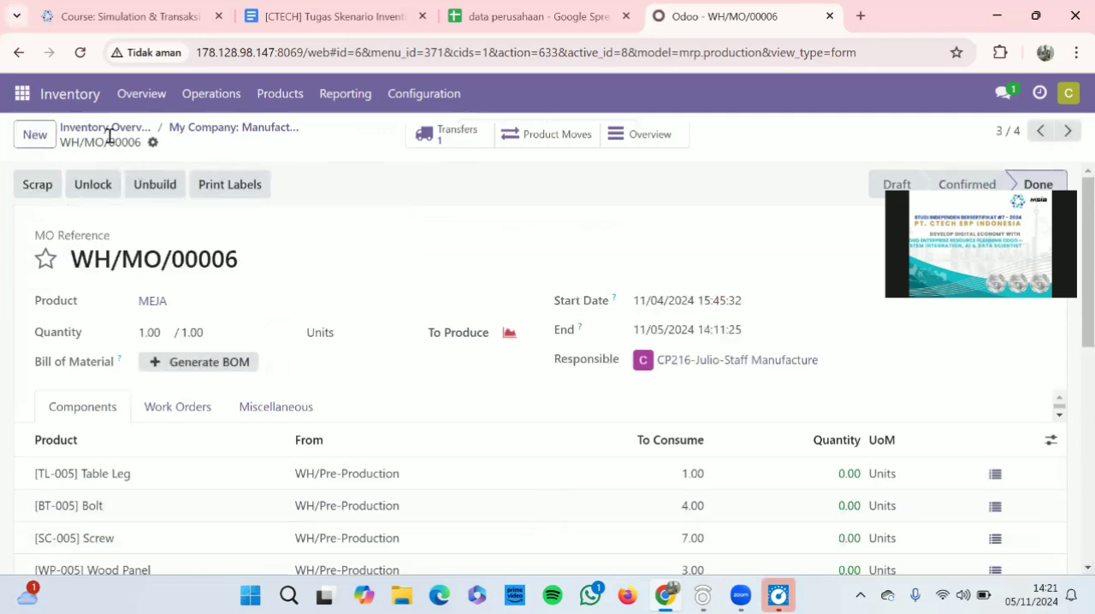
pyautogui.click(21, 93)
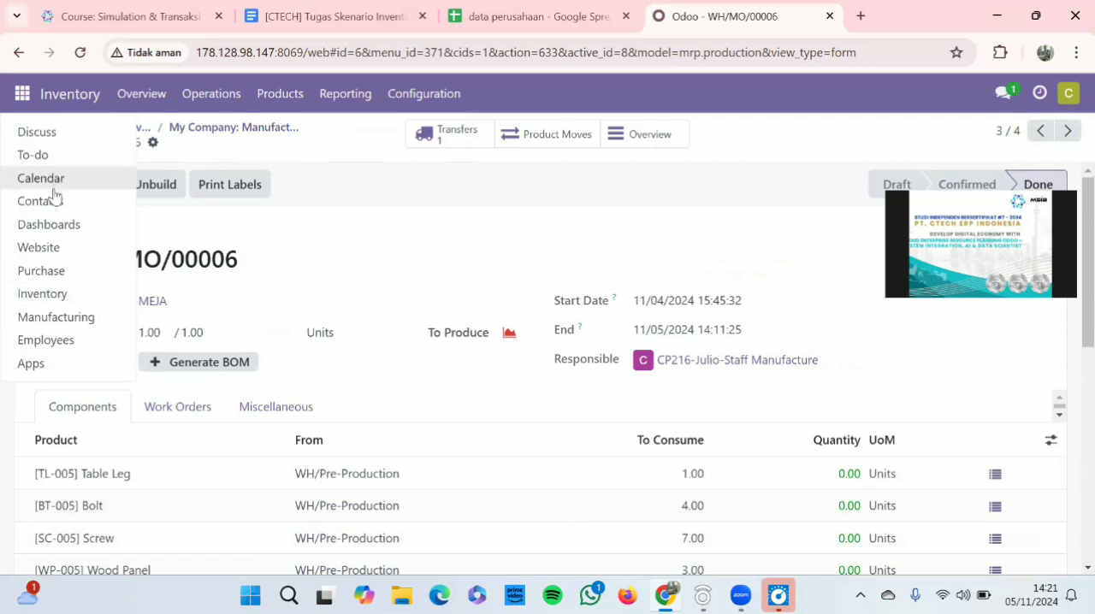
pyautogui.click(264, 245)
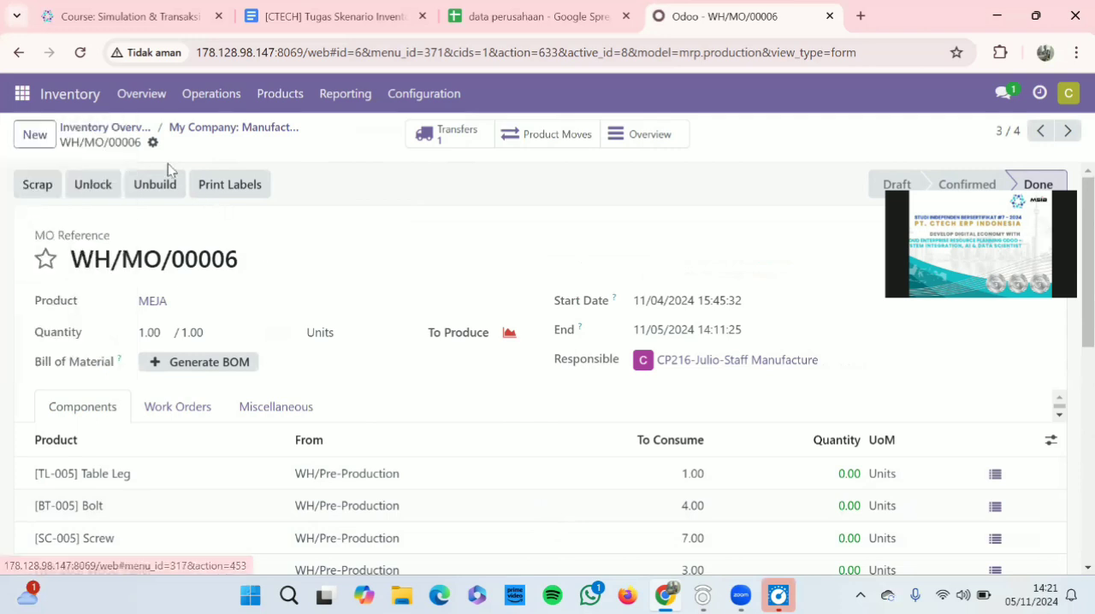
# Reopen manufacturing order WH/MO/00005 from the Manufacturing operations and examine its status and component lines
pyautogui.click(116, 128)
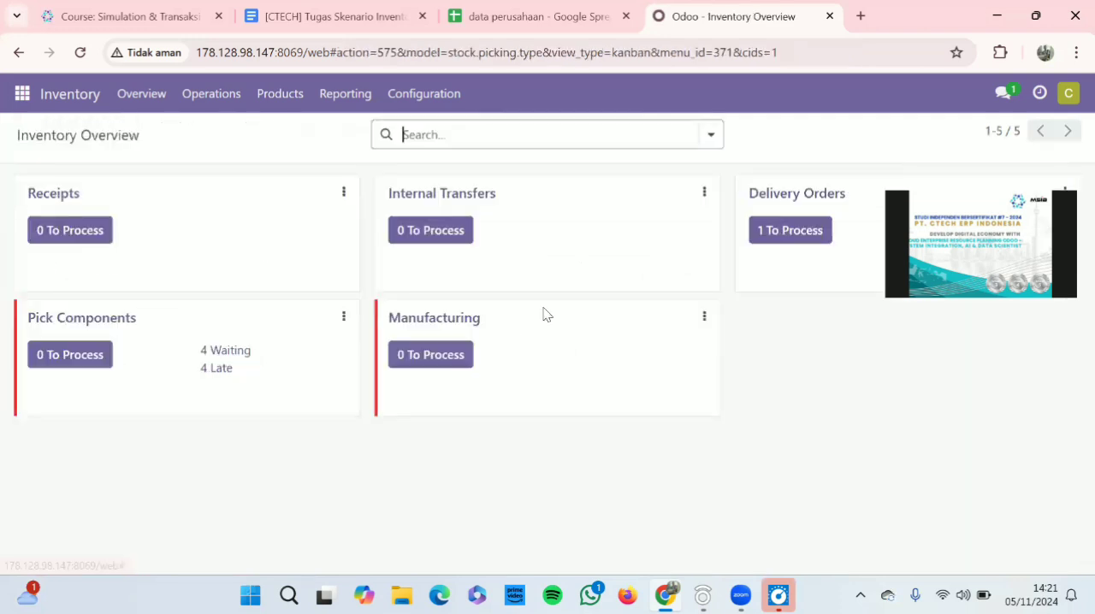
pyautogui.click(472, 319)
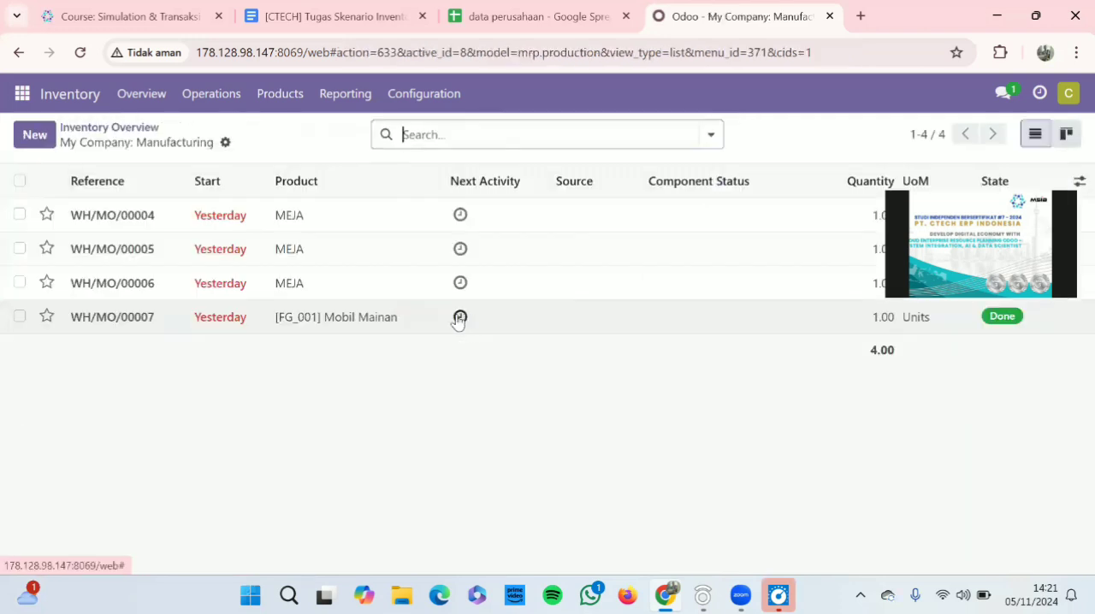
pyautogui.click(245, 256)
pyautogui.scroll(-2, 452, 323)
pyautogui.scroll(1, 453, 327)
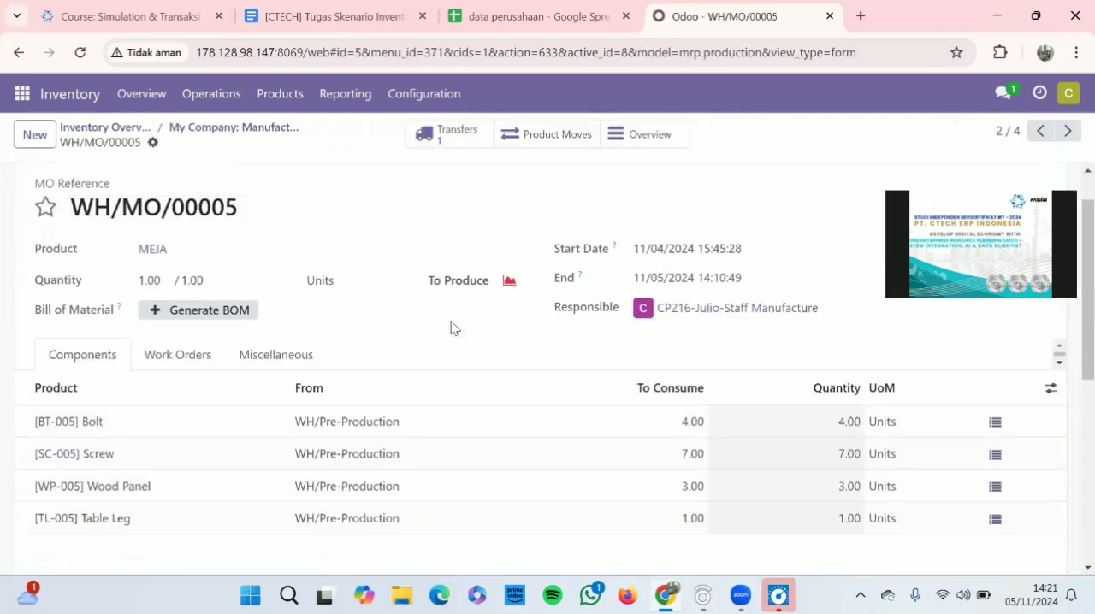
pyautogui.scroll(1, 452, 328)
pyautogui.scroll(-2, 251, 294)
pyautogui.scroll(1, 251, 293)
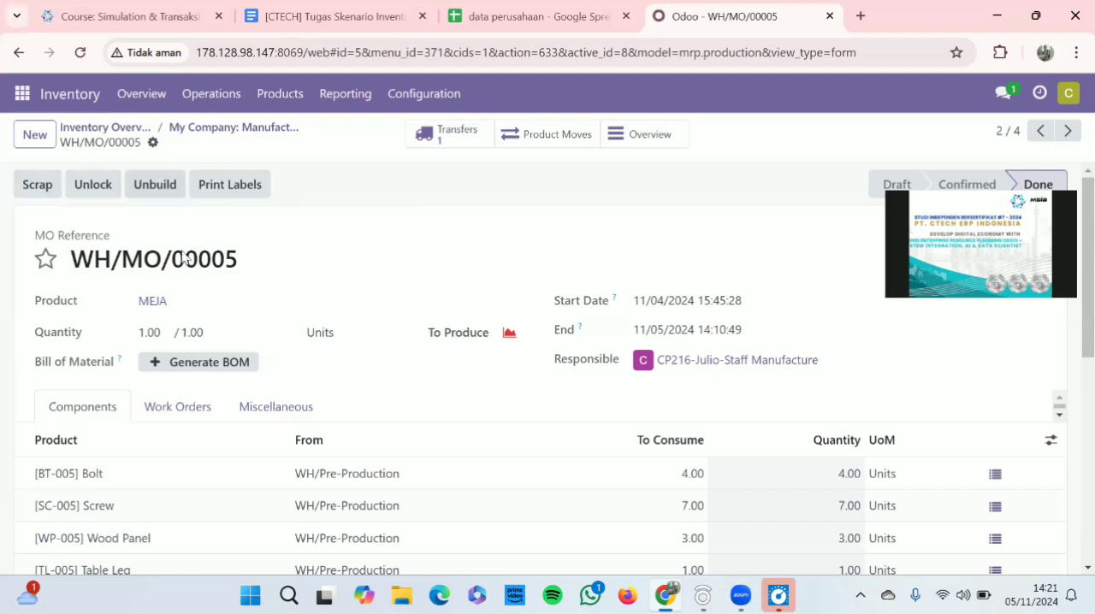
# Leave the manufacturing order and open the kelompok 5 inventory channel in Discuss
pyautogui.click(112, 130)
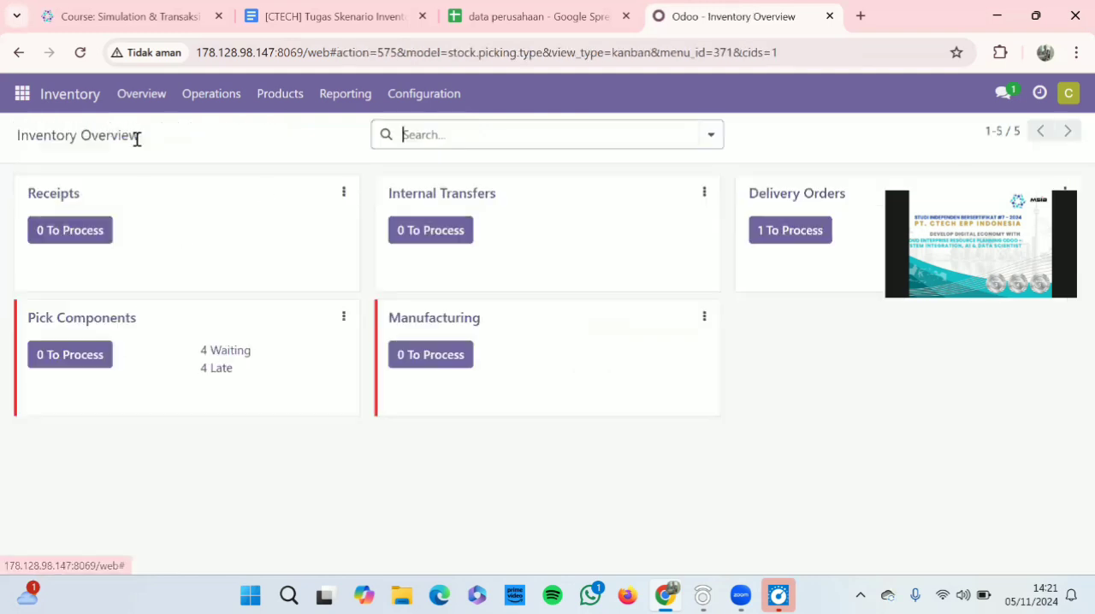
pyautogui.click(17, 93)
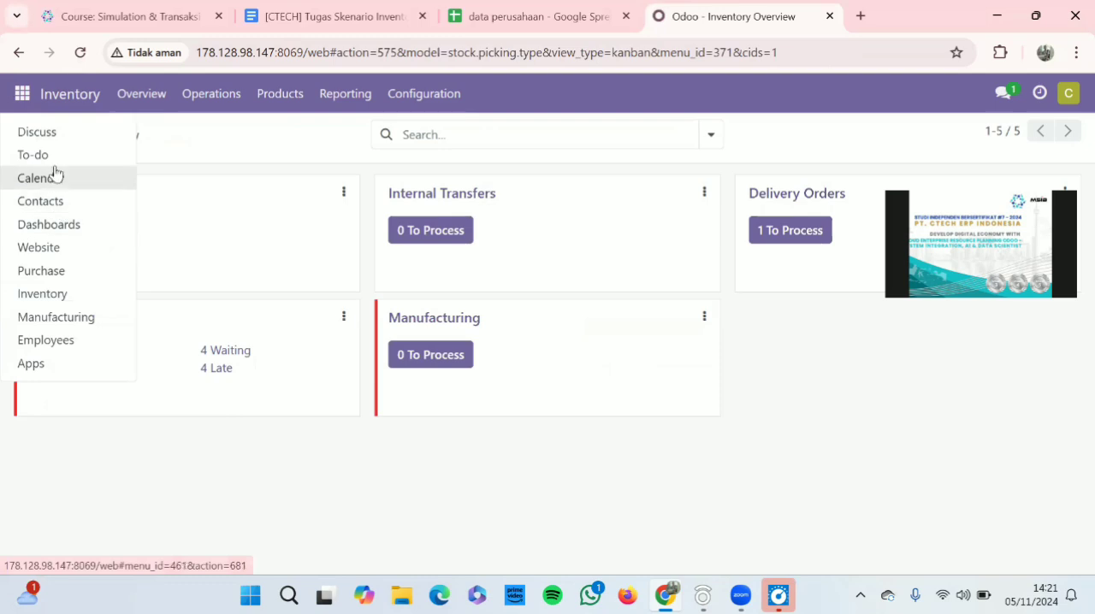
pyautogui.click(53, 135)
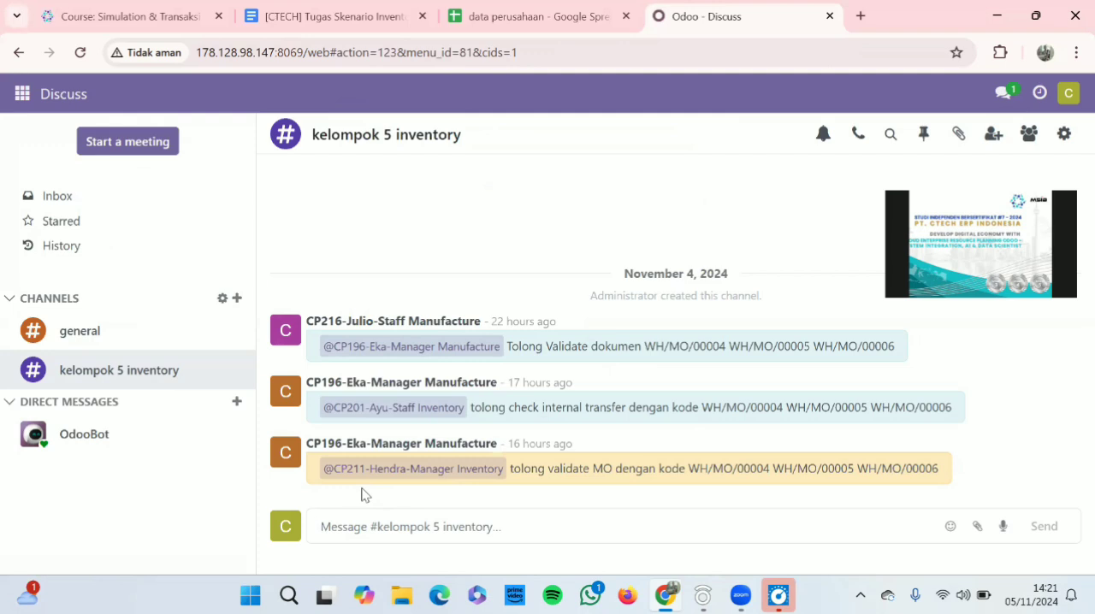
# Mention the Staff Manufacture user and send "tolong buat work order untuk dengan kode WH/MO/00004 WH/MO/00005 WH/MO/00006" to the channel
pyautogui.write('@')
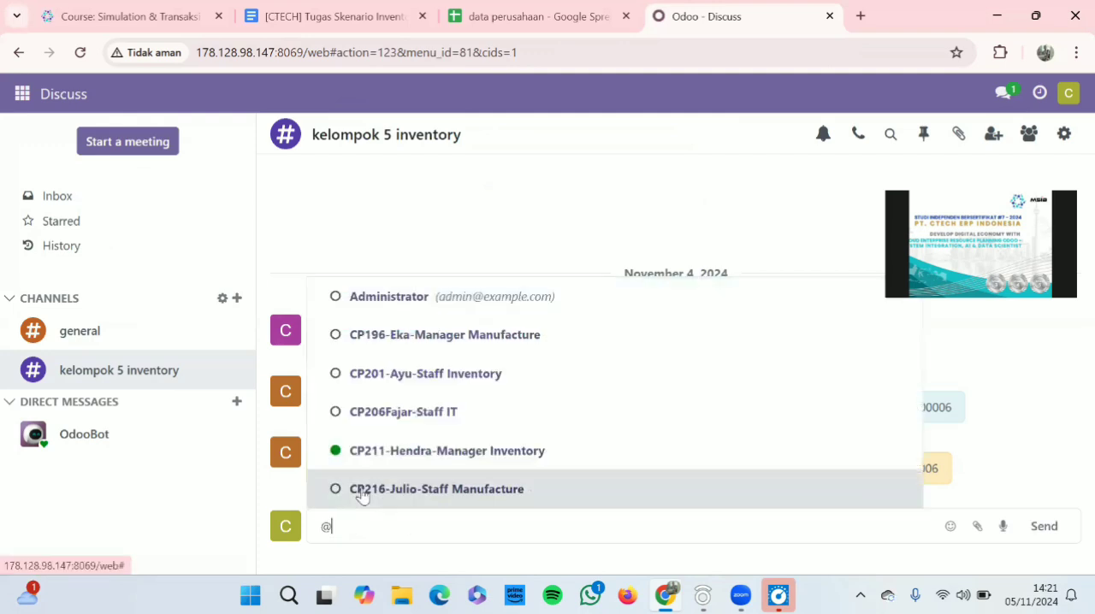
pyautogui.press('Down')
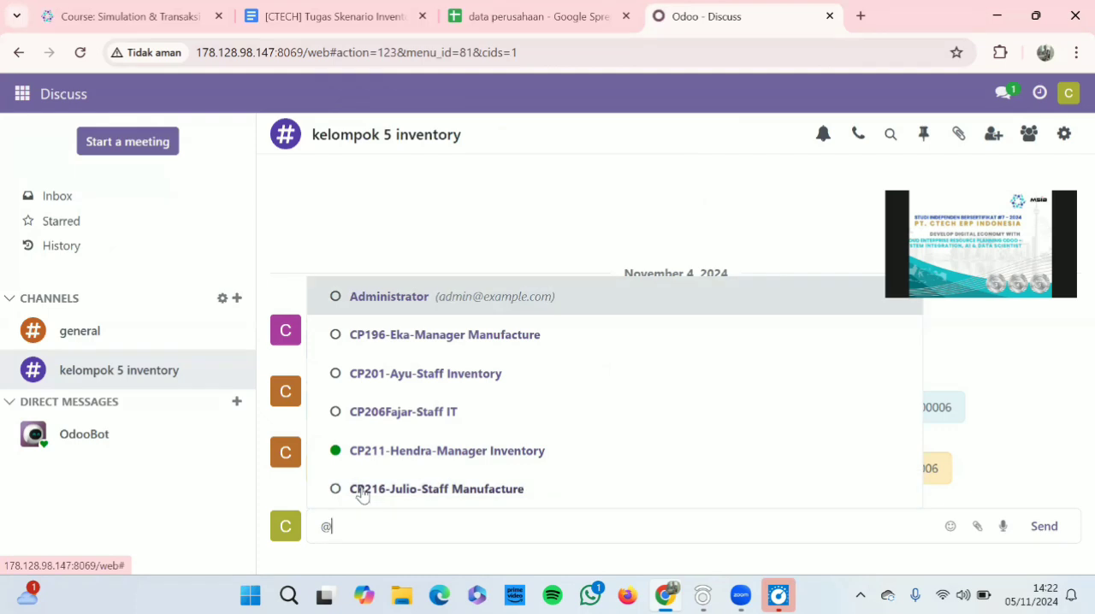
pyautogui.click(416, 501)
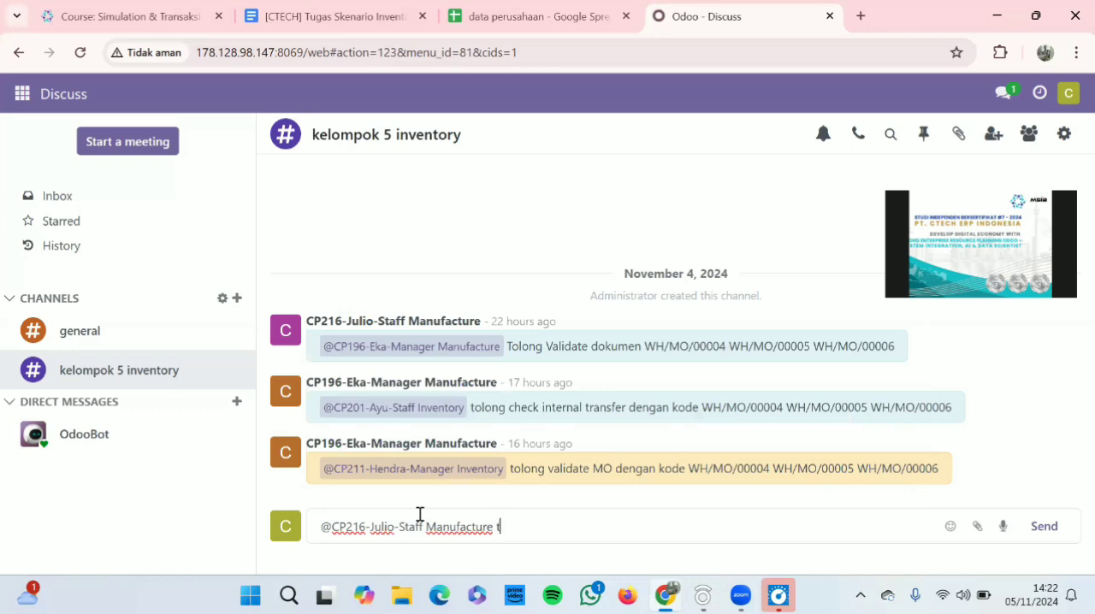
pyautogui.write('tolong buat work ')
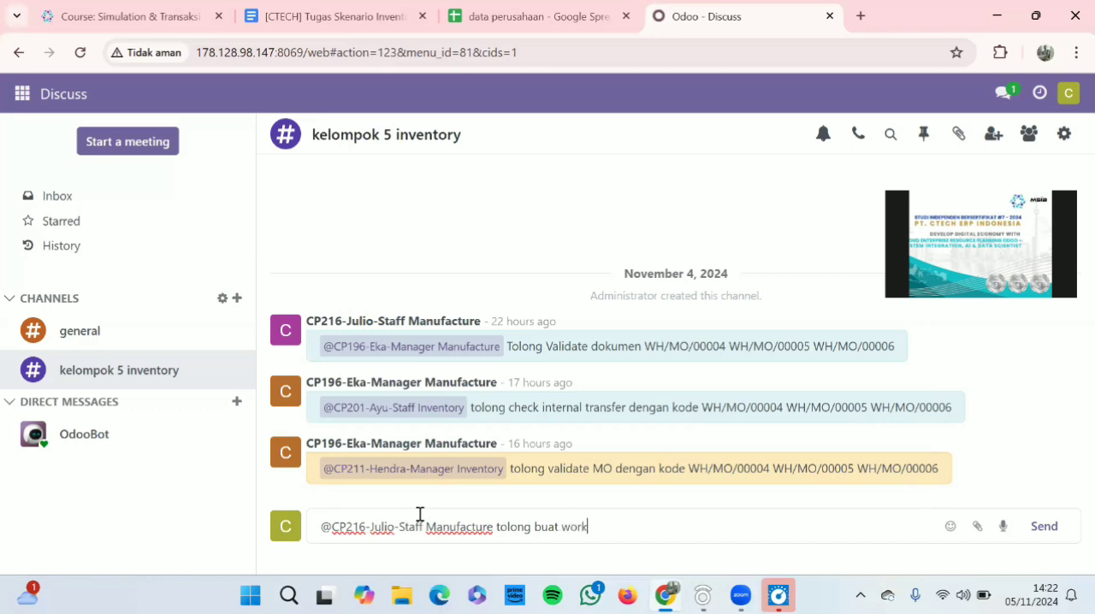
pyautogui.write('order untu')
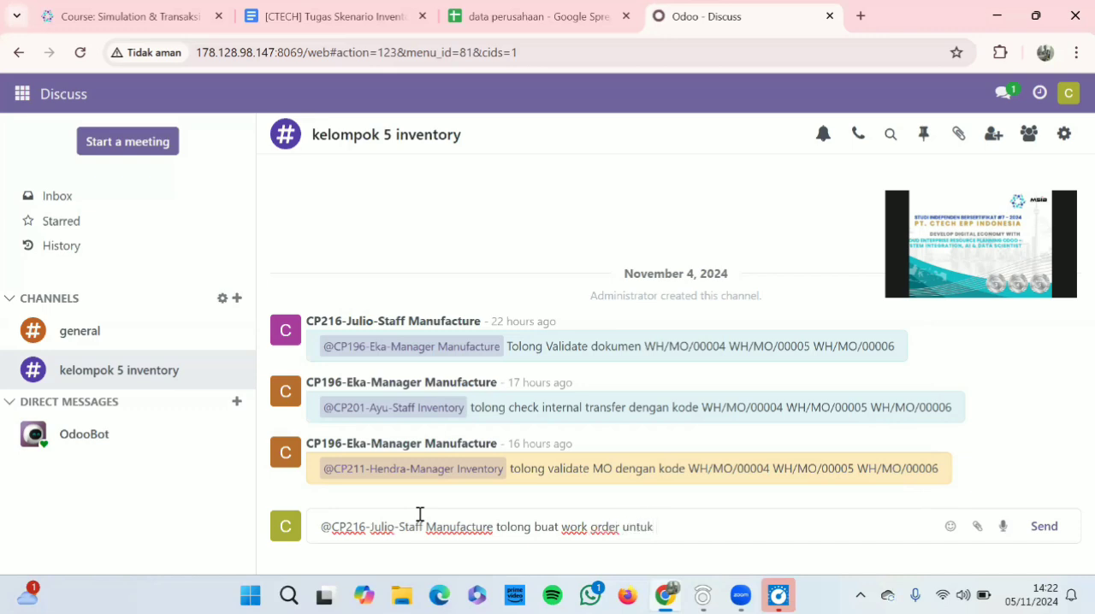
pyautogui.write('k')
pyautogui.write('dengan kode WH/MO/00004 WH/MO/00005 WH/MO/00006')
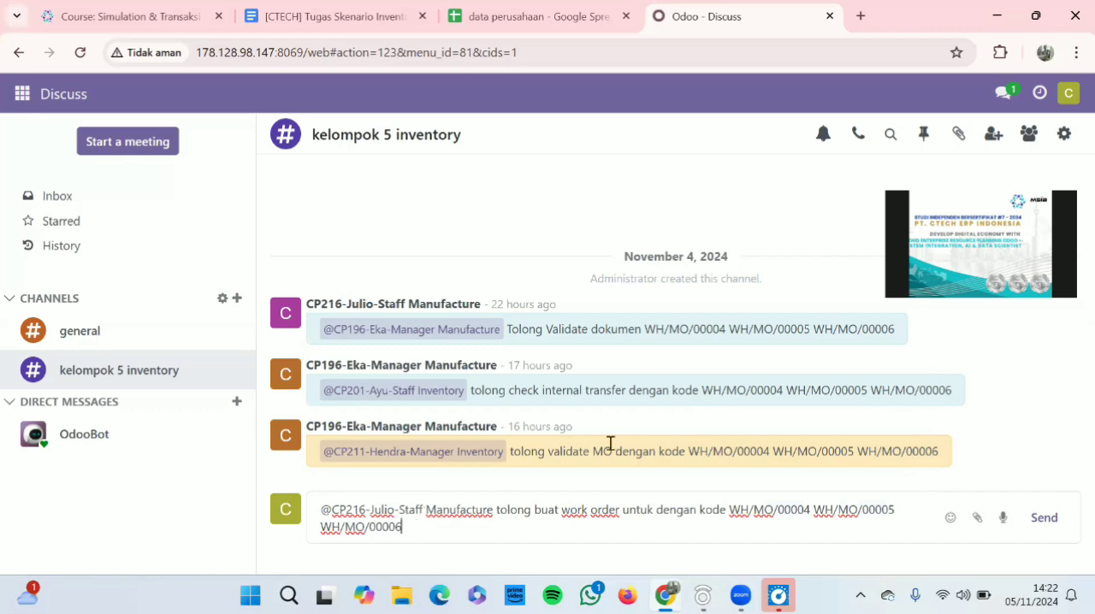
pyautogui.click(1041, 530)
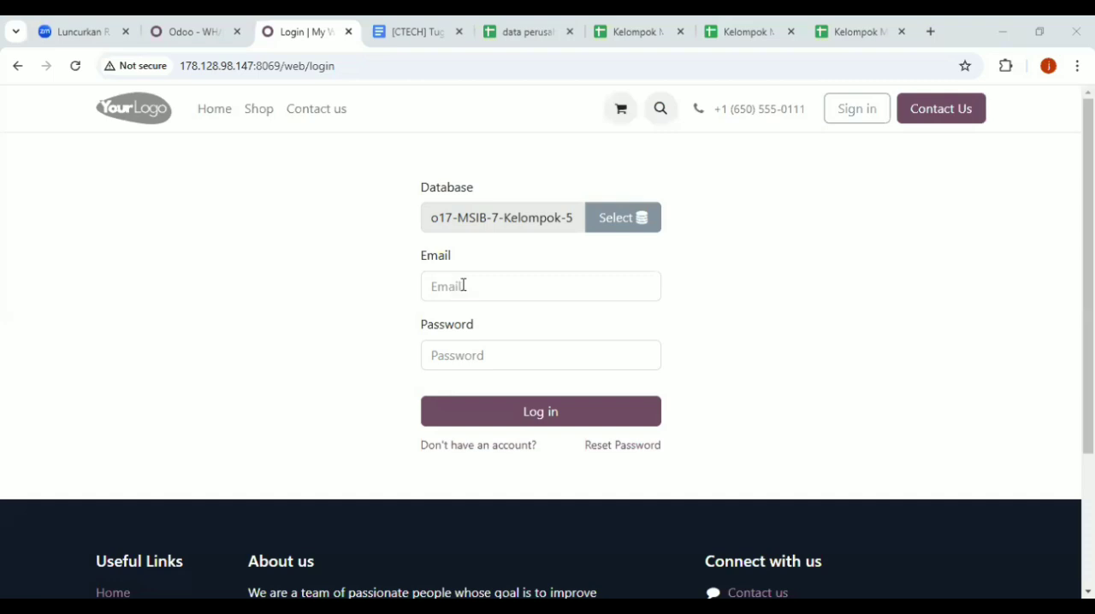
# Log in to the o17-MSIB-7-Kelompok-5 database with the Staff Manufacture account's e-mail and password
pyautogui.click(463, 285)
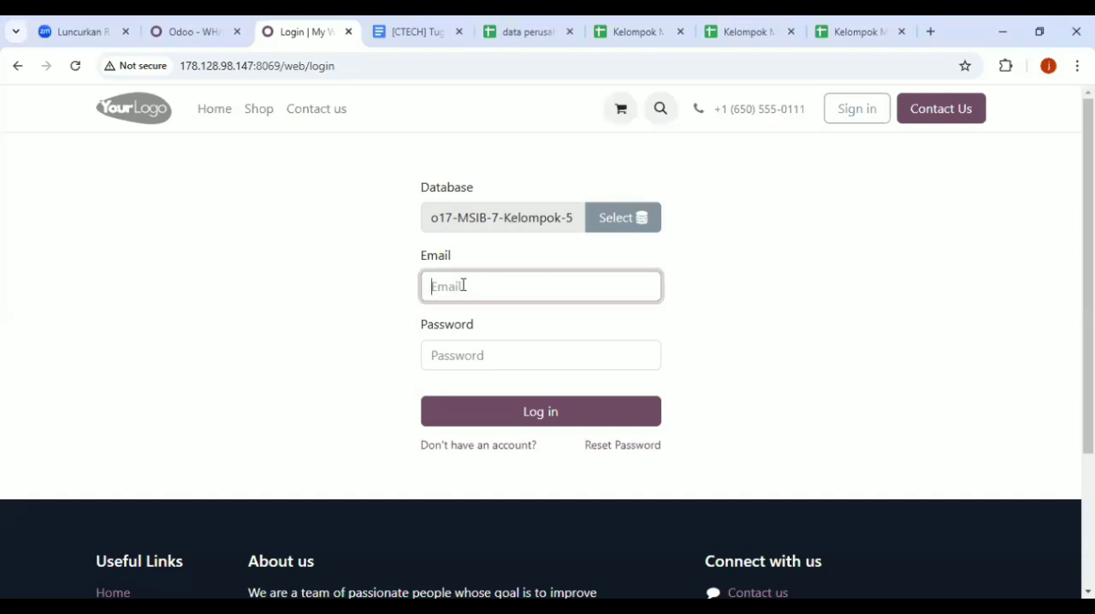
pyautogui.click(463, 285)
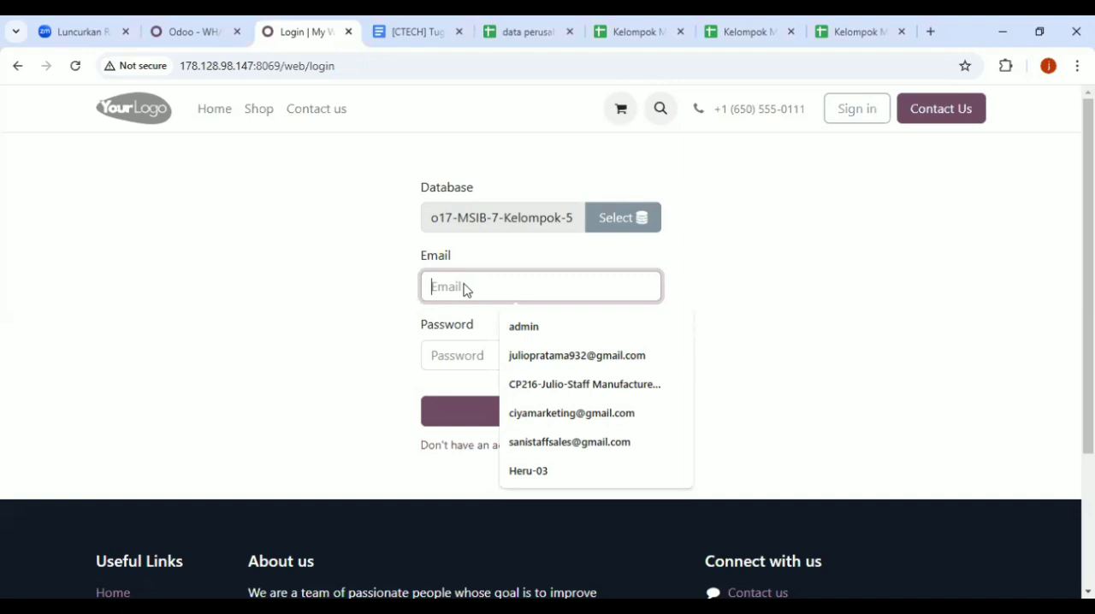
pyautogui.click(530, 443)
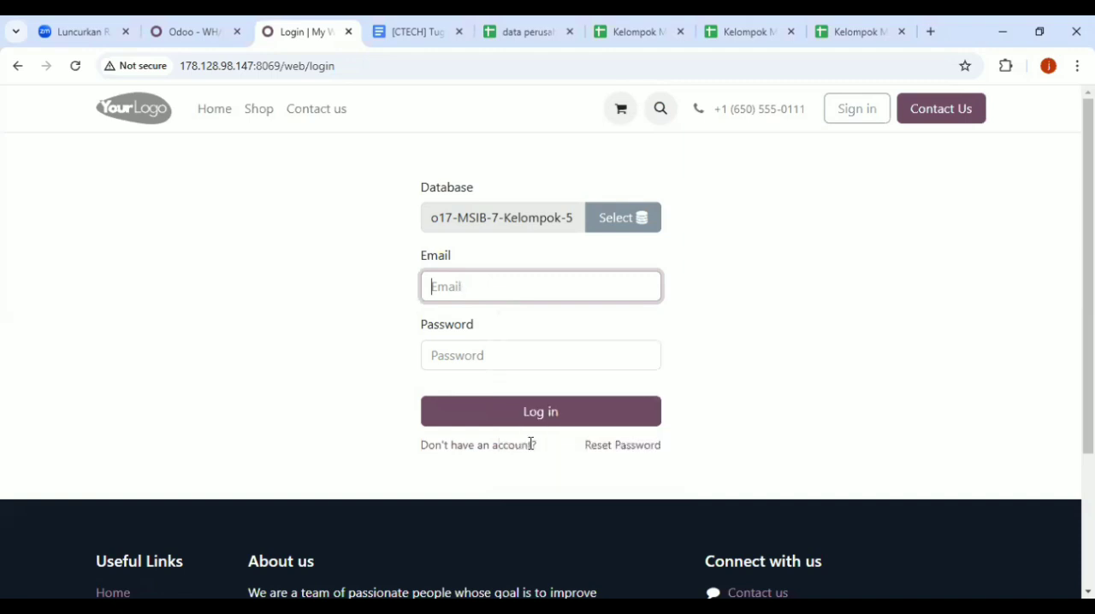
pyautogui.click(521, 361)
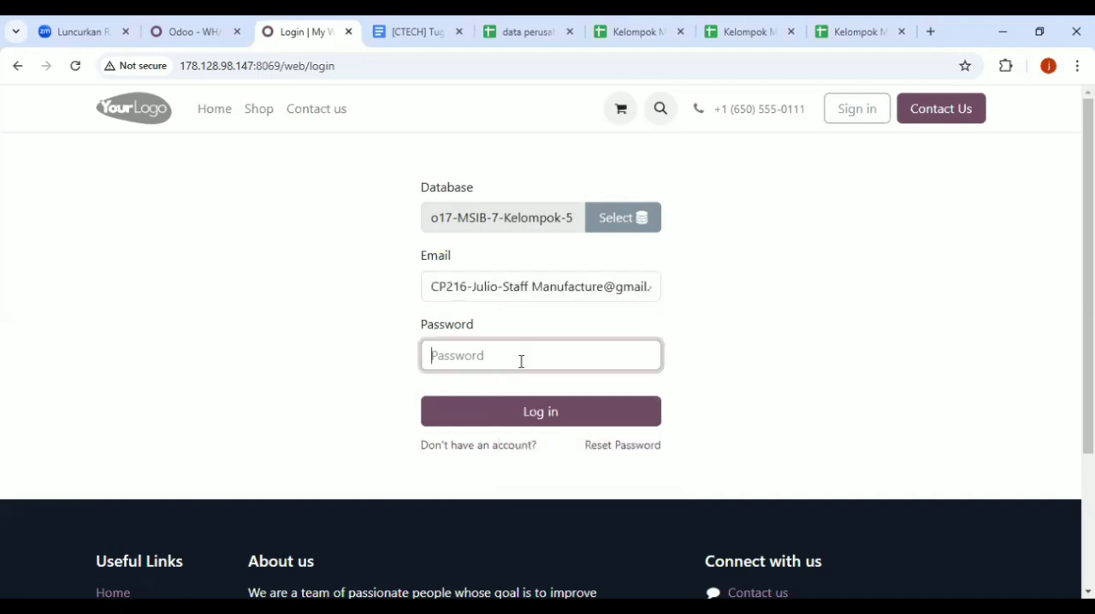
pyautogui.write('•')
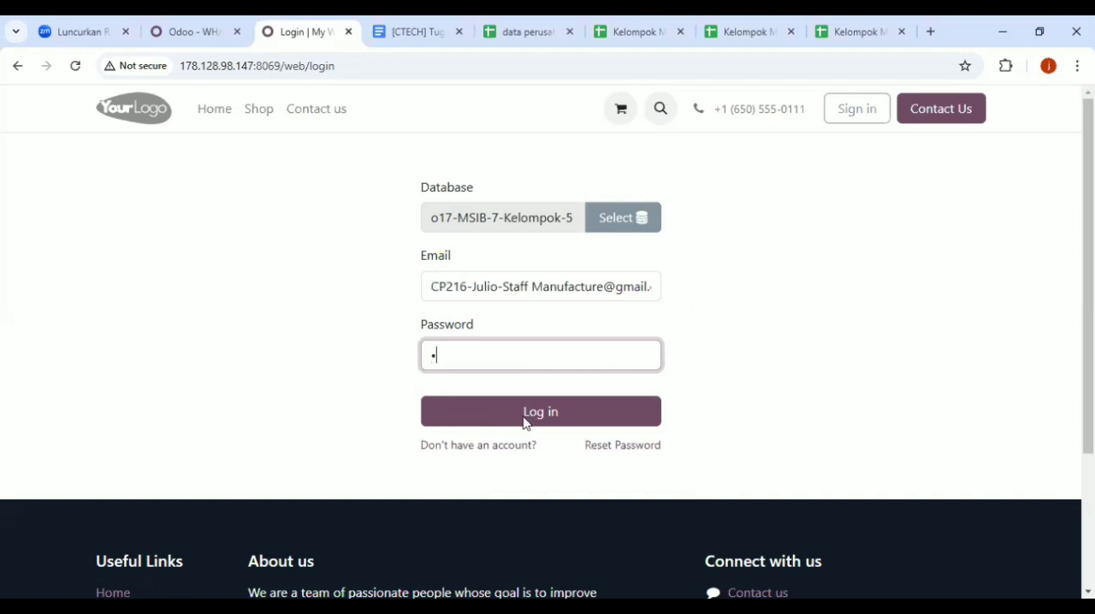
pyautogui.click(525, 423)
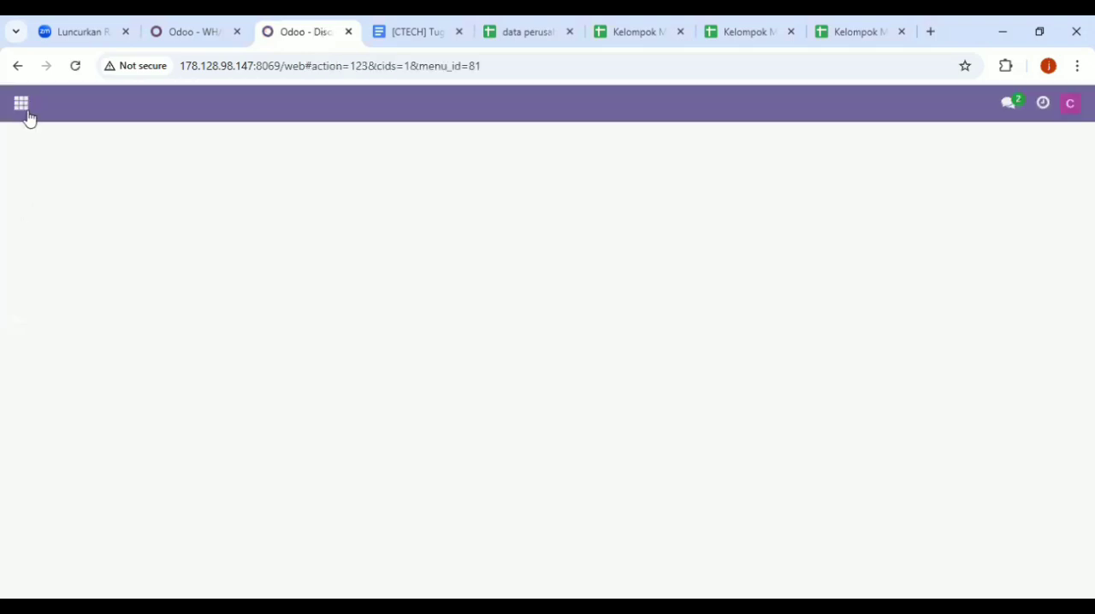
# Open the Manufacturing app and list all manufacturing orders that are still to do
pyautogui.click(24, 106)
pyautogui.click(50, 291)
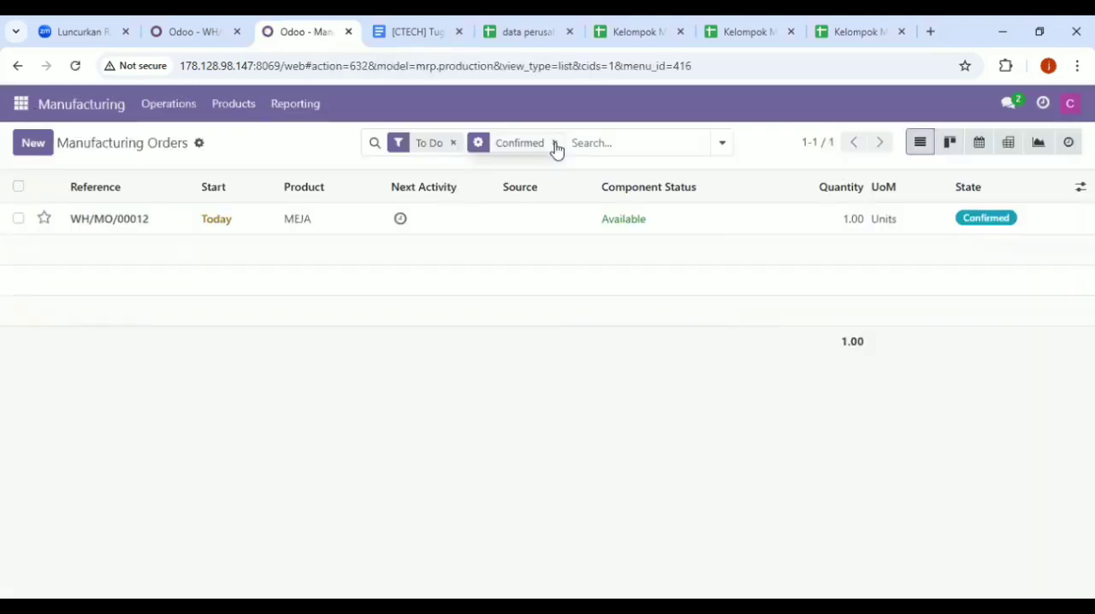
pyautogui.click(454, 143)
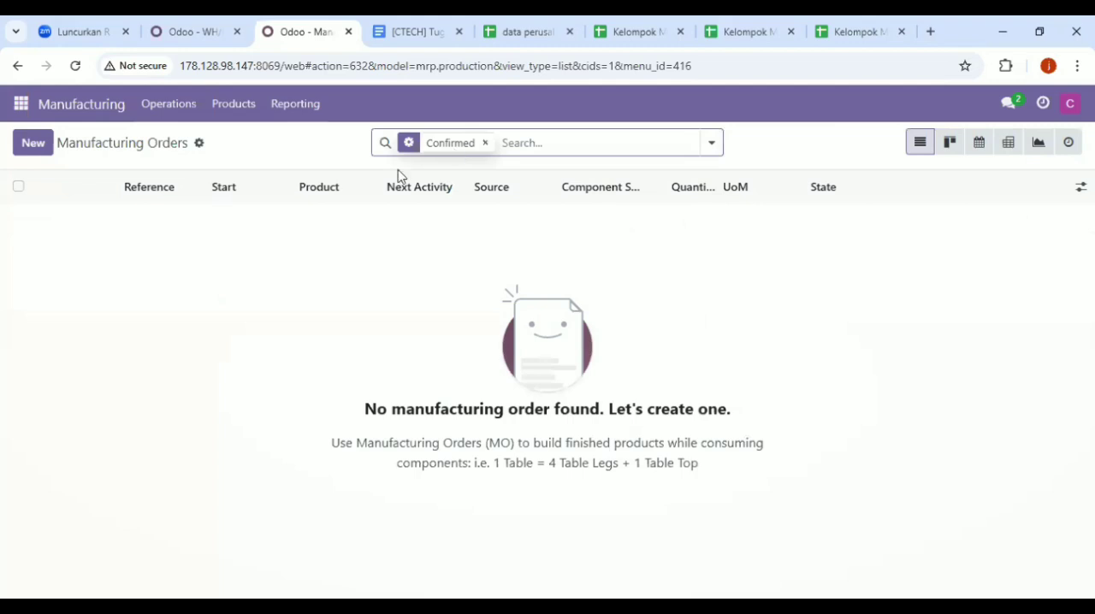
pyautogui.click(174, 112)
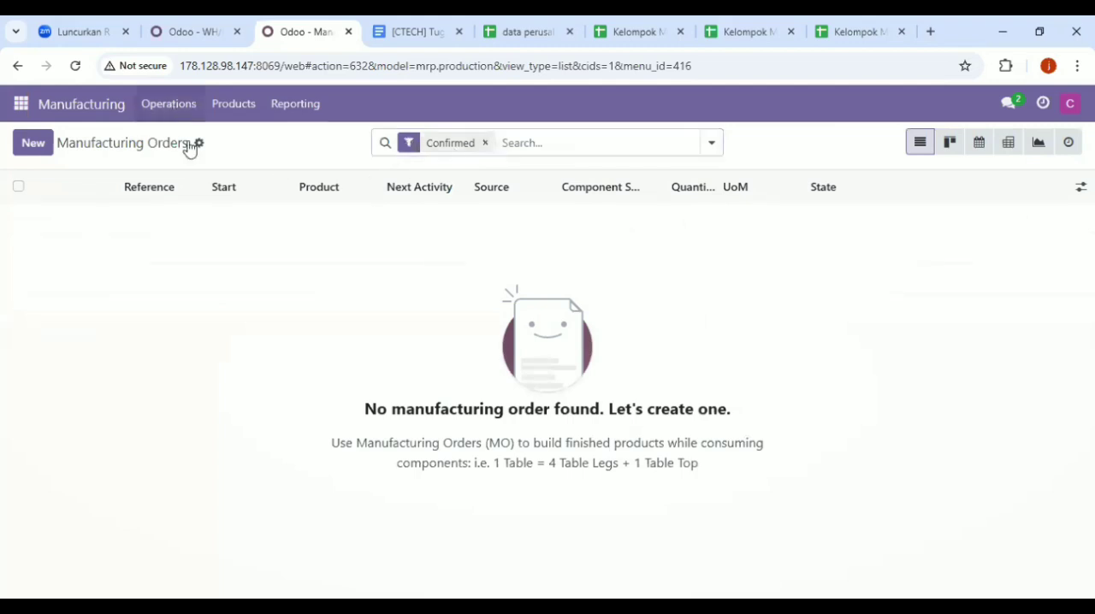
pyautogui.click(190, 142)
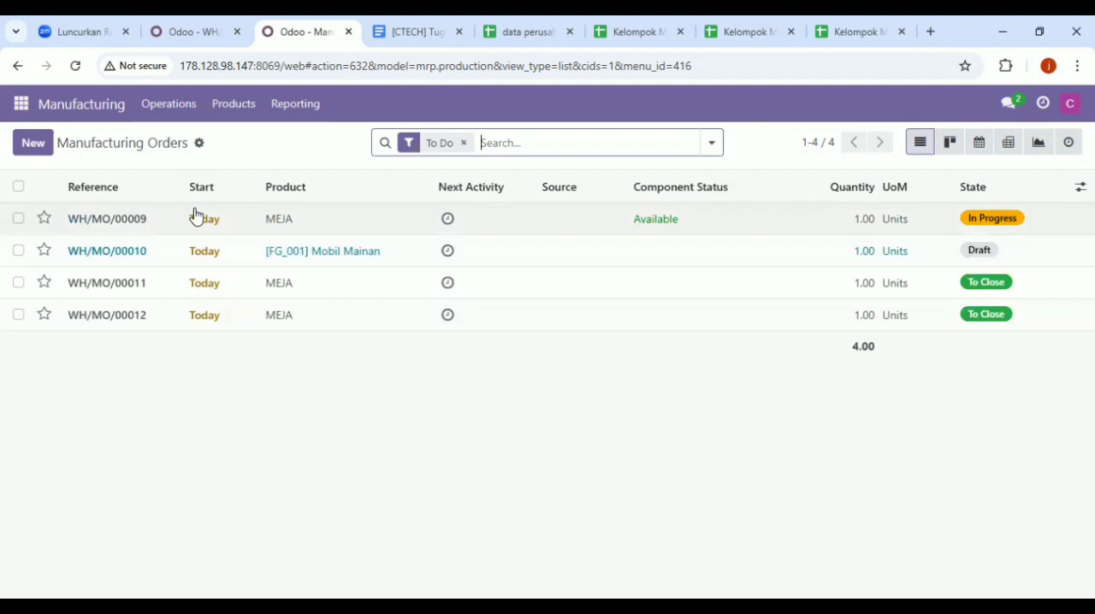
# Open manufacturing order WH/MO/00011 and add a work order line with an expected duration of 60:00
pyautogui.click(221, 289)
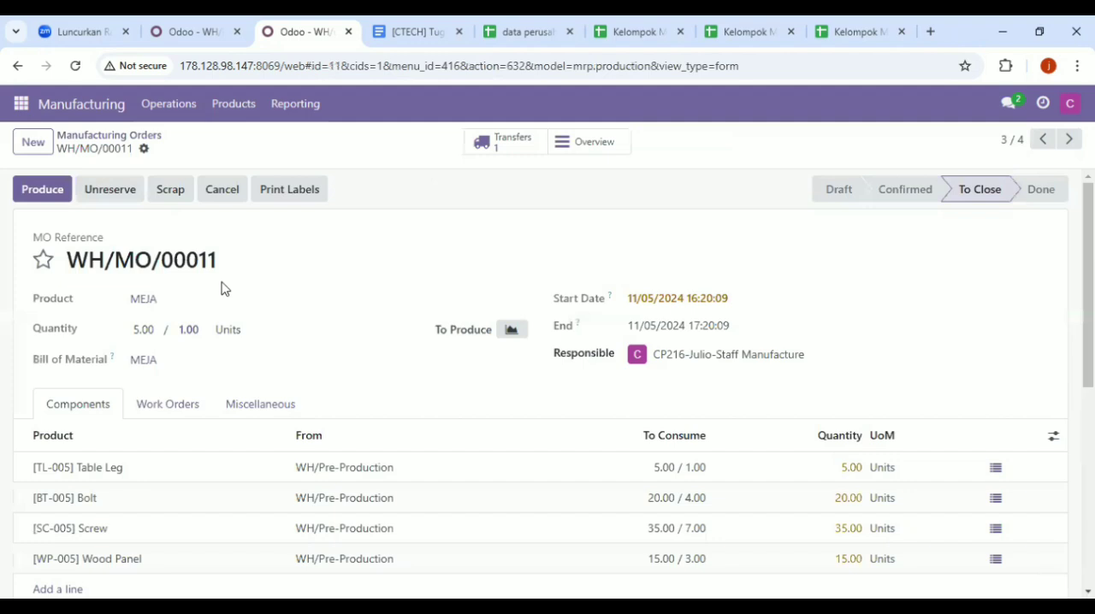
pyautogui.click(182, 395)
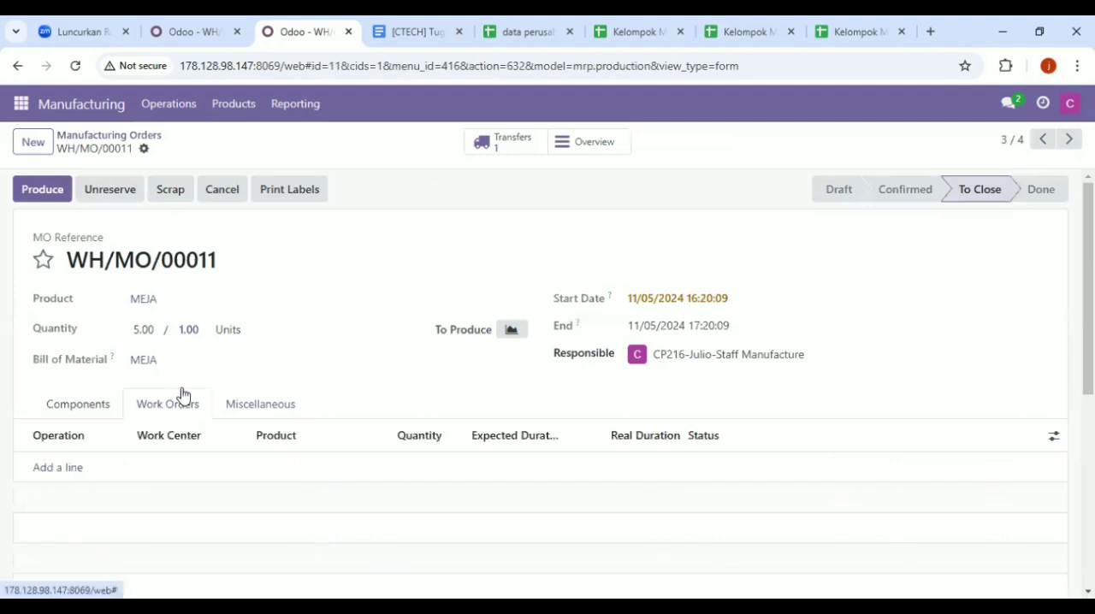
pyautogui.click(56, 468)
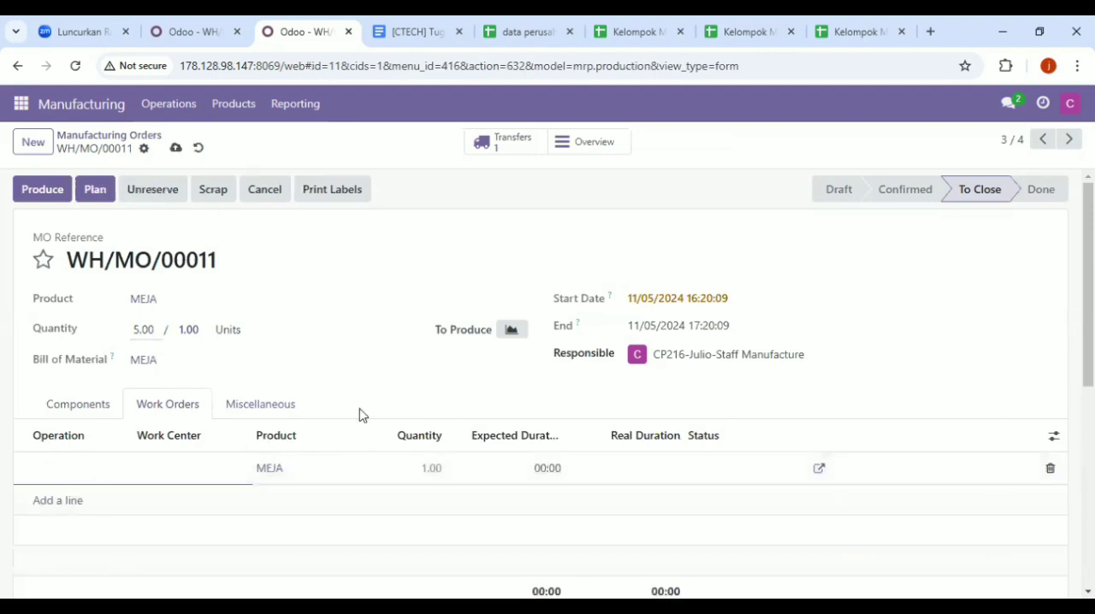
pyautogui.click(535, 467)
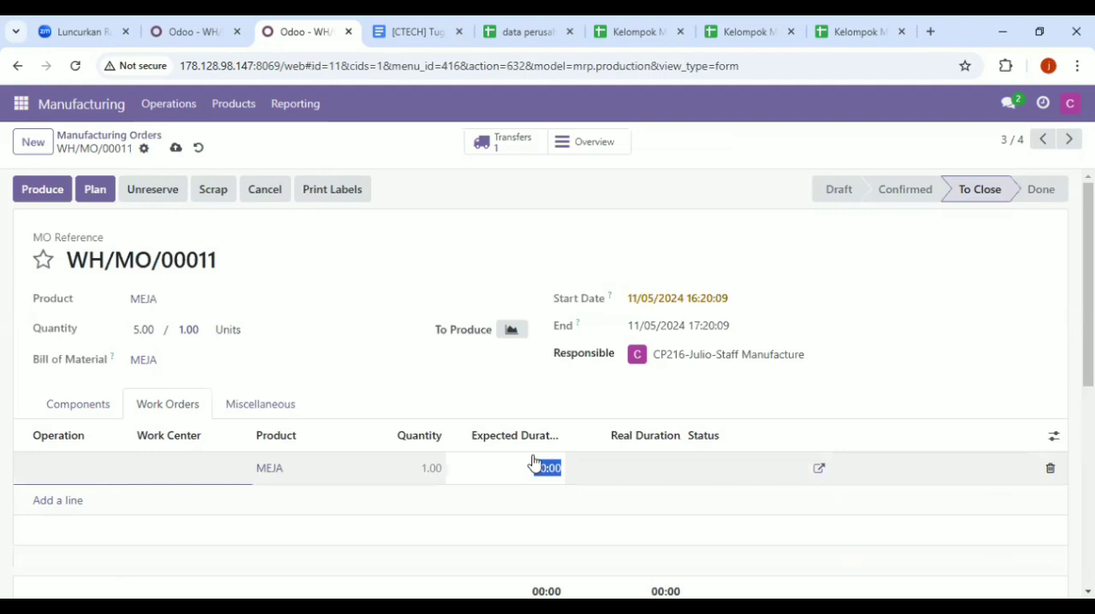
pyautogui.write('60')
pyautogui.click(630, 566)
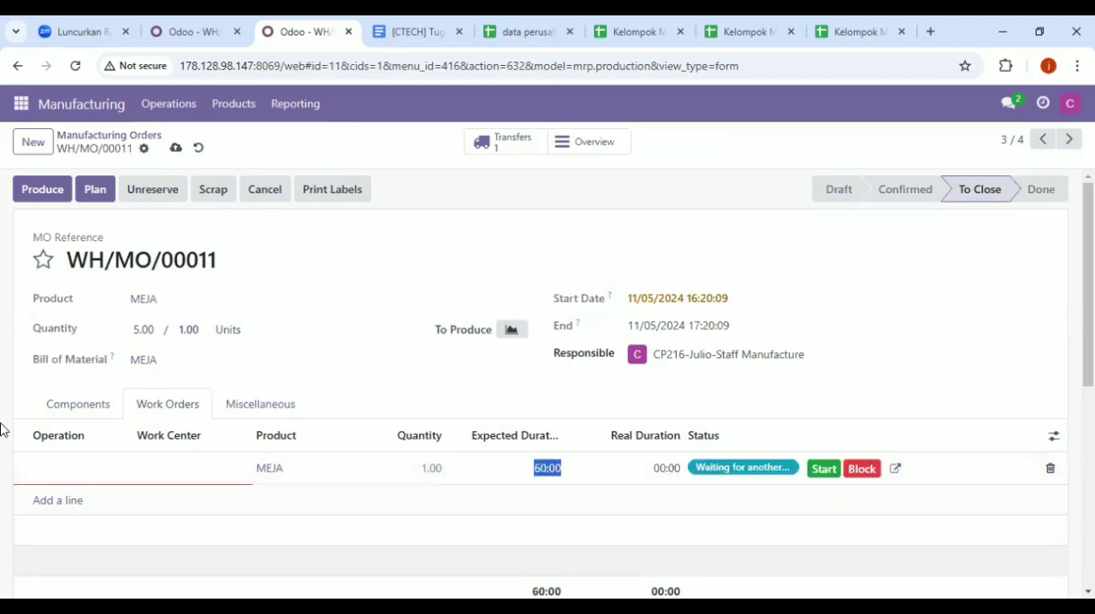
# Name the new work order's operation "produksi" and assign it to the CraftWorks Furniture Hub work center
pyautogui.click(71, 463)
pyautogui.write('prod')
pyautogui.write('u')
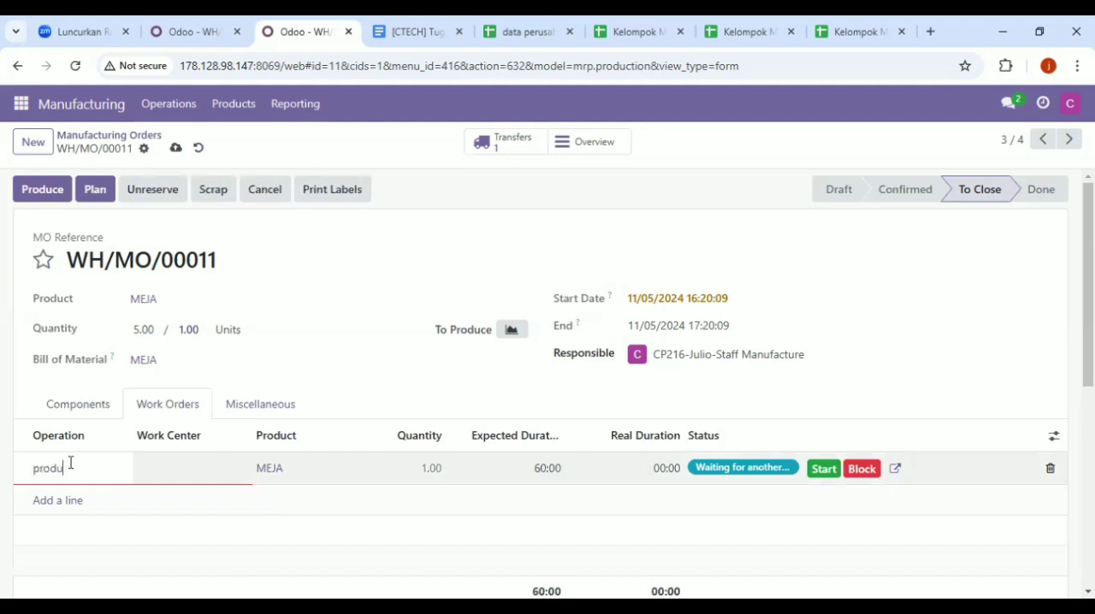
pyautogui.write('ksi')
pyautogui.click(154, 469)
pyautogui.click(169, 494)
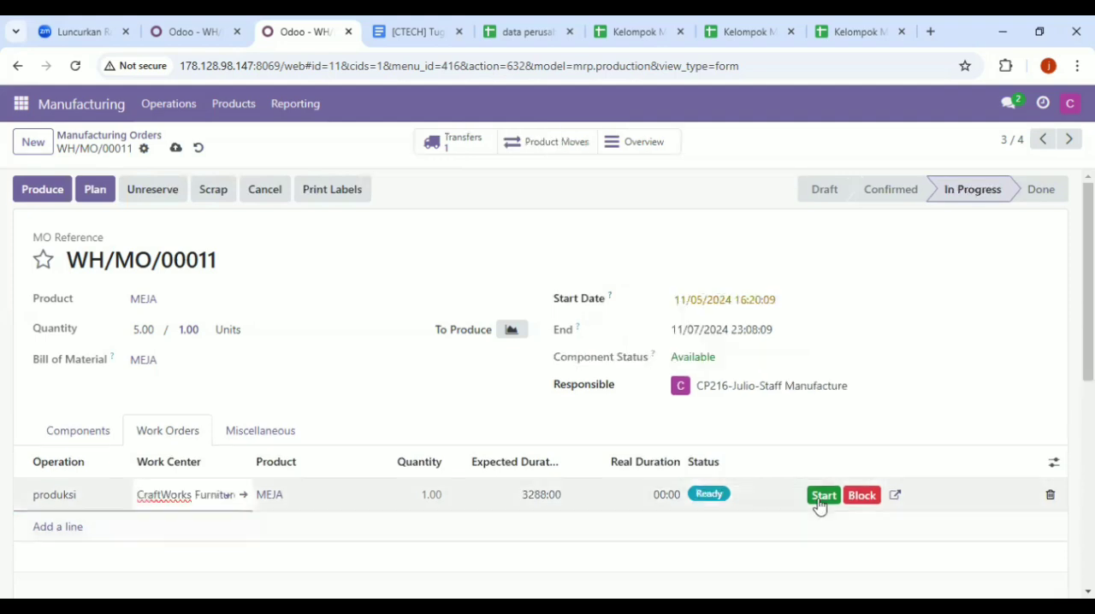
# Save manufacturing order WH/MO/00011, then start its produksi work order and mark it done
pyautogui.click(820, 500)
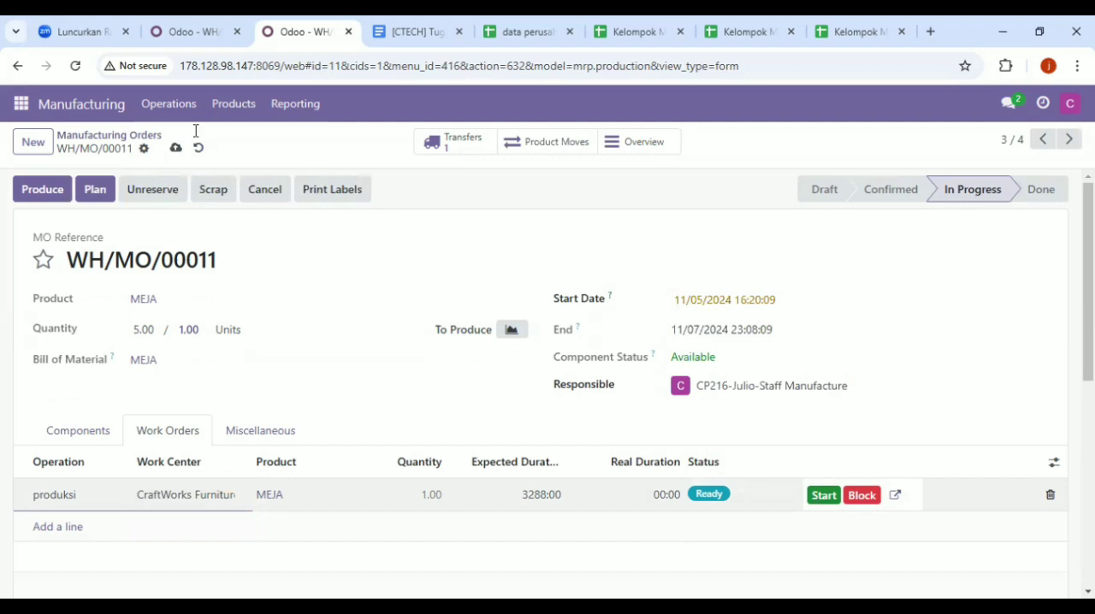
pyautogui.click(171, 151)
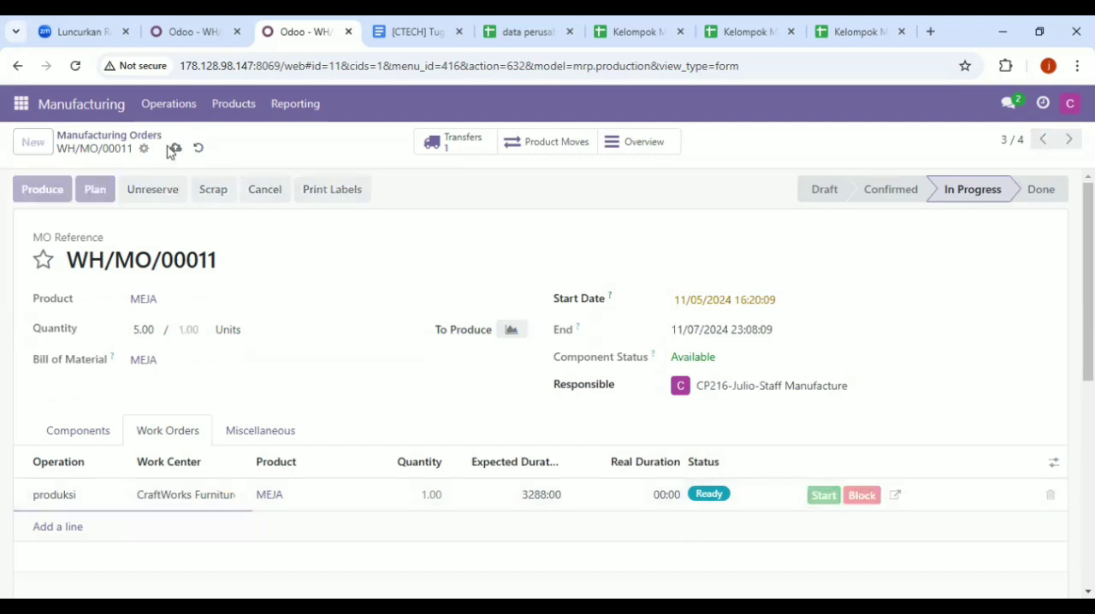
pyautogui.click(815, 496)
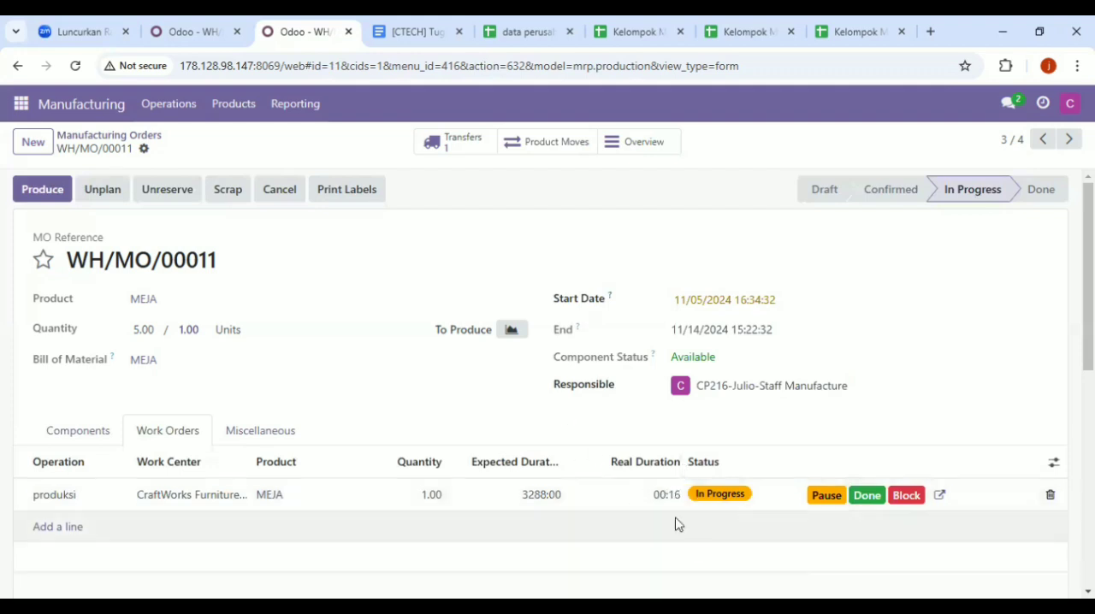
pyautogui.click(867, 496)
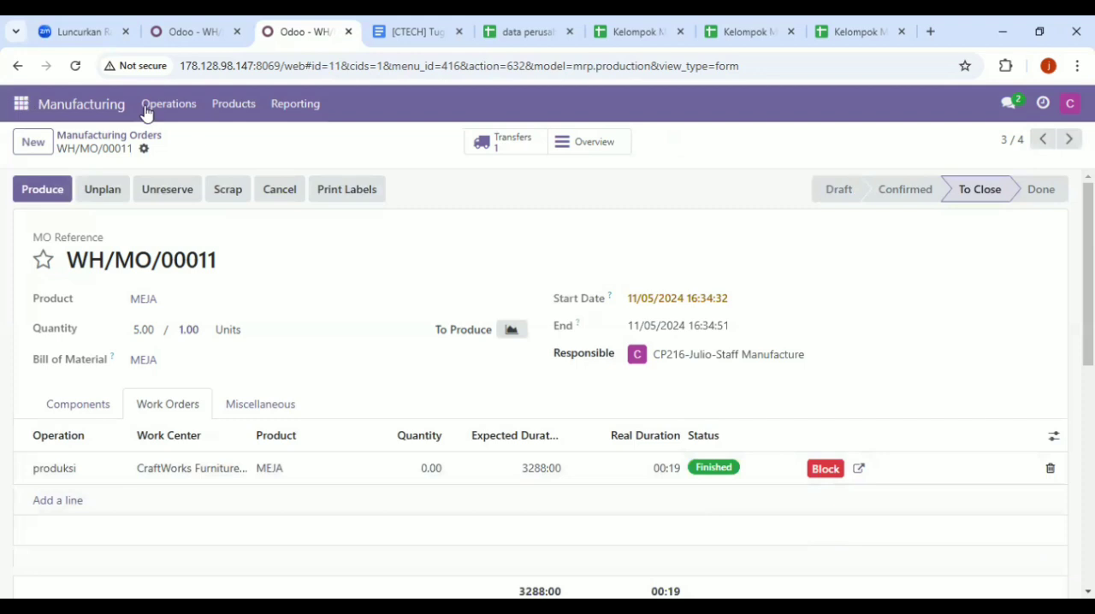
# Open manufacturing order WH/MO/00012 and add a work order named "operation" at the CraftWorks Furniture Hub work center
pyautogui.click(210, 142)
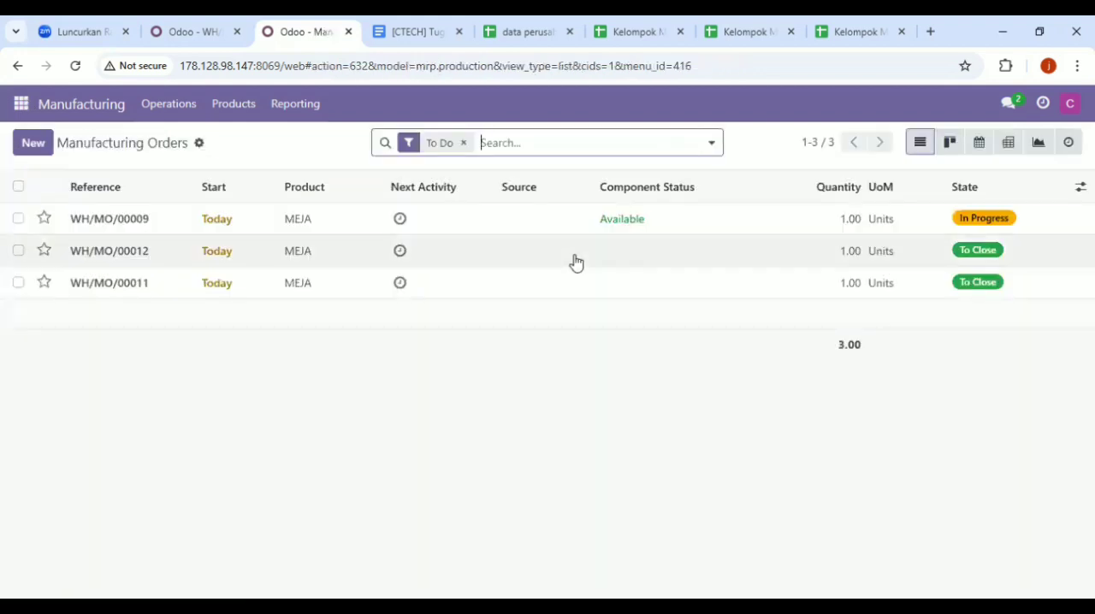
pyautogui.click(575, 261)
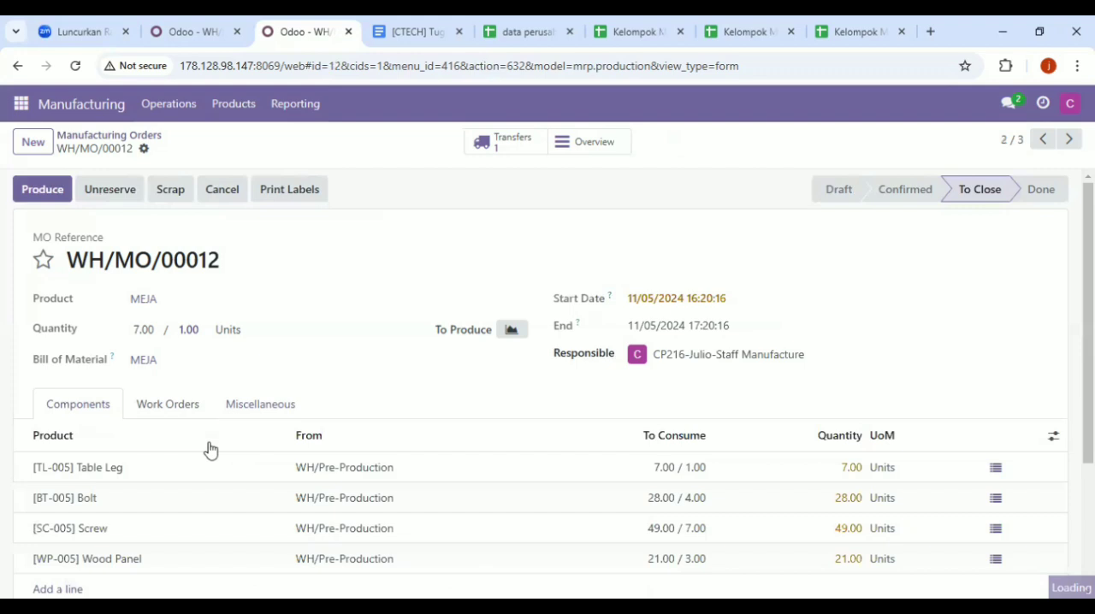
pyautogui.click(169, 405)
pyautogui.click(40, 468)
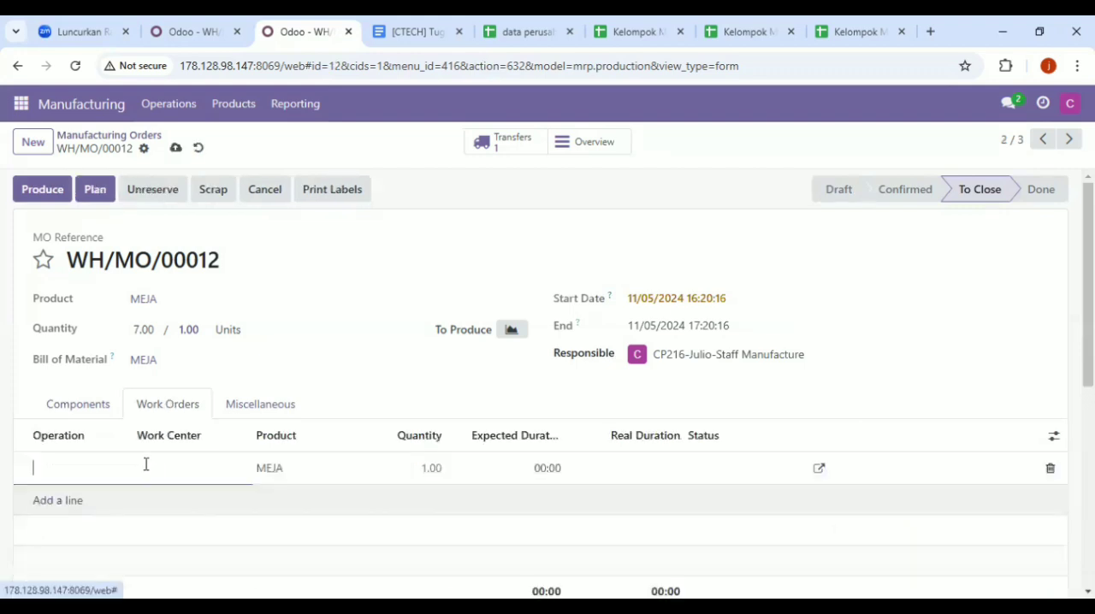
pyautogui.write('op')
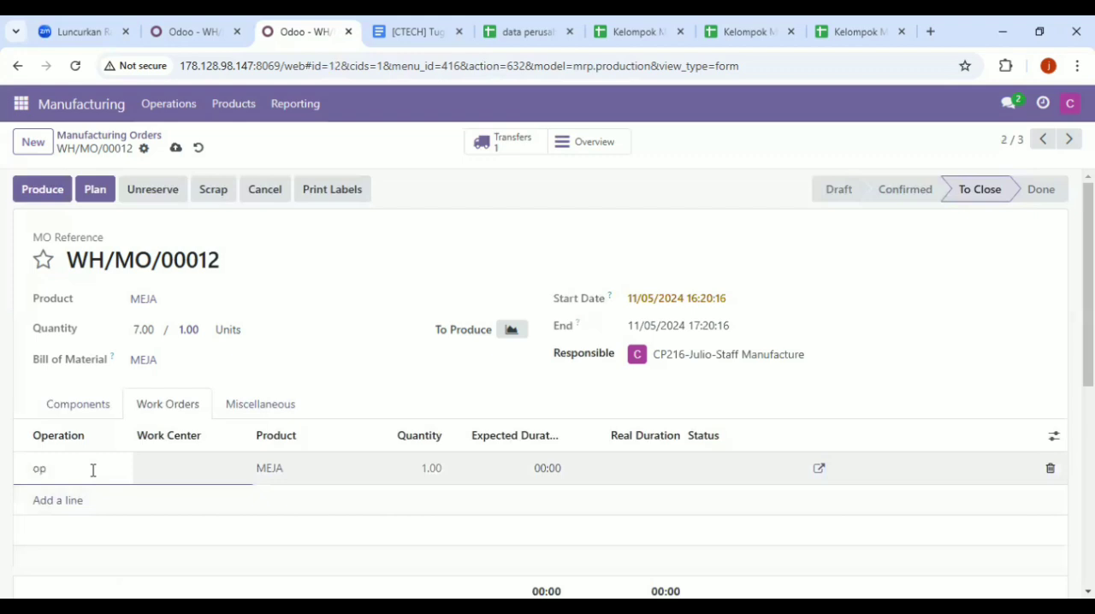
pyautogui.write('eration')
pyautogui.click(162, 468)
pyautogui.click(162, 494)
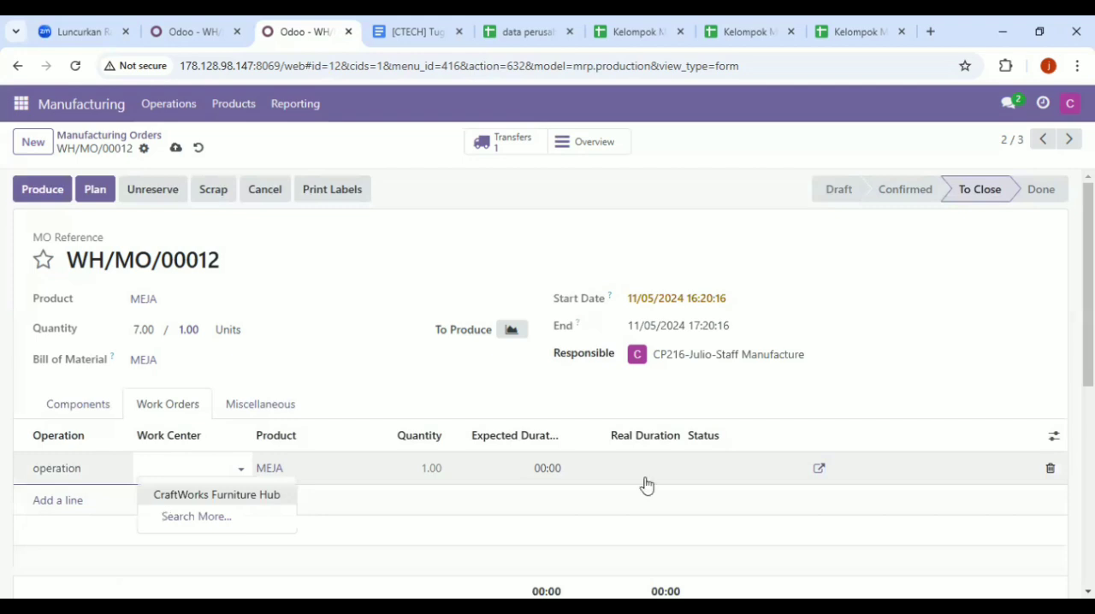
# Set the real duration of the WH/MO/00012 work order to 60:00
pyautogui.click(660, 493)
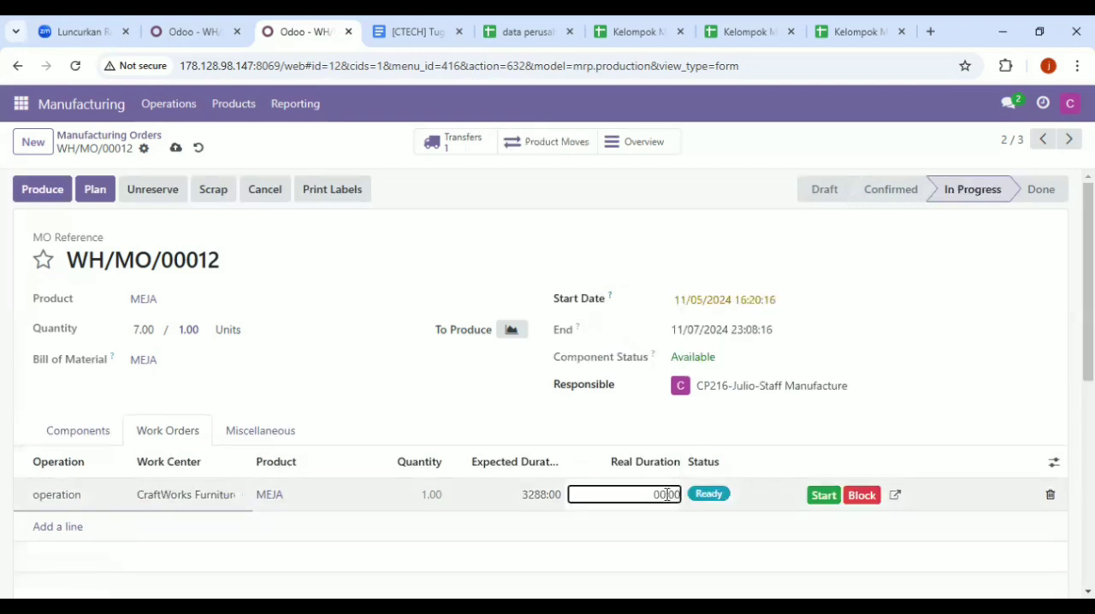
pyautogui.press('BackSpace')
pyautogui.press('BackSpace')
pyautogui.press('Delete')
pyautogui.write('60')
pyautogui.click(668, 496)
pyautogui.click(668, 496)
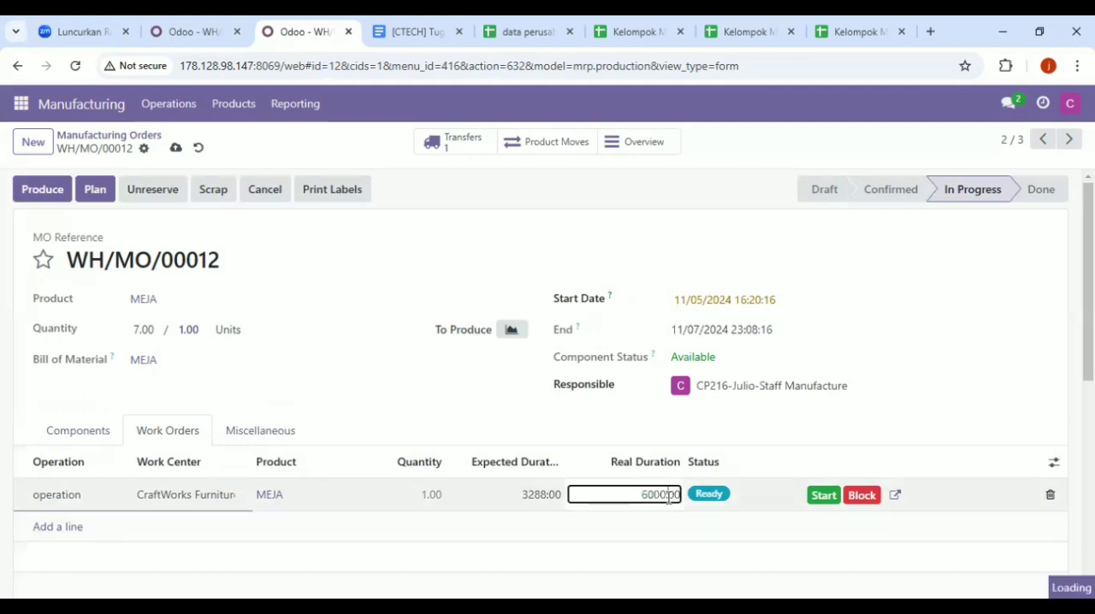
pyautogui.click(660, 533)
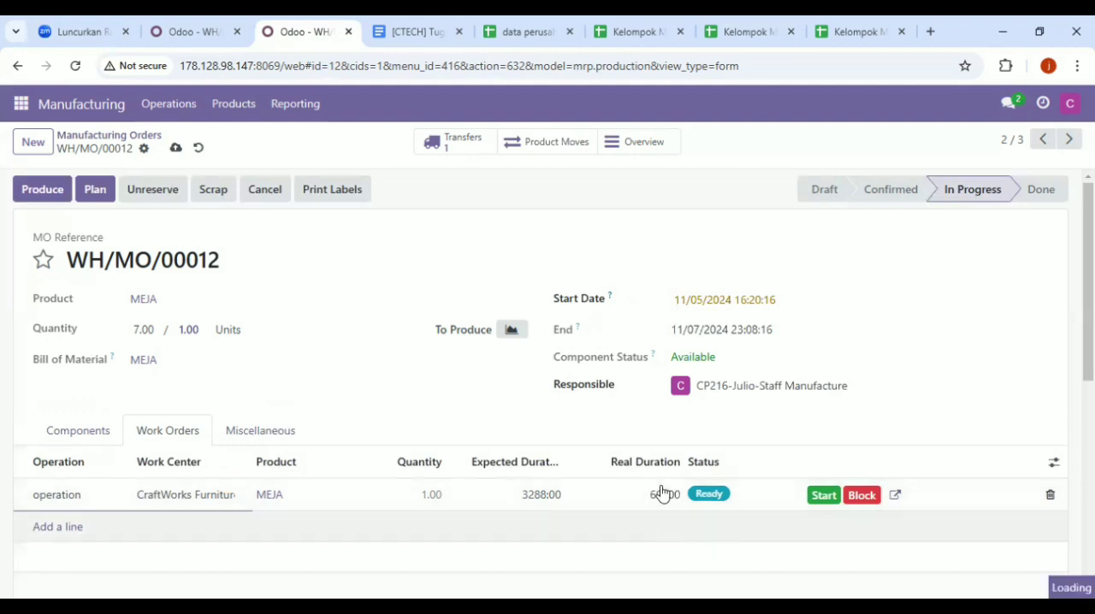
pyautogui.click(667, 495)
pyautogui.press('BackSpace')
pyautogui.write('60')
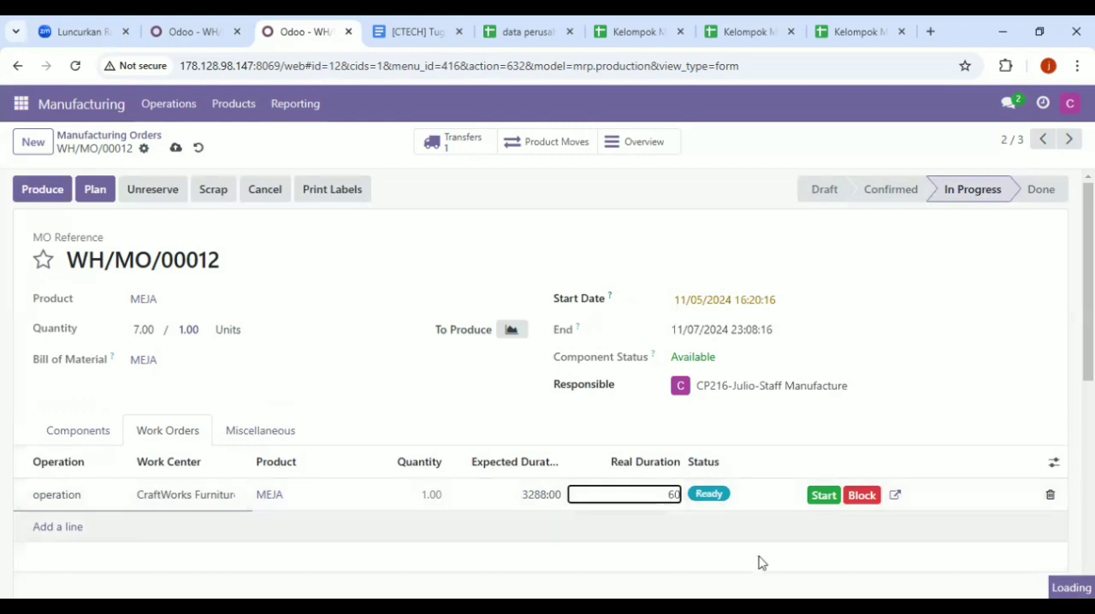
pyautogui.click(755, 560)
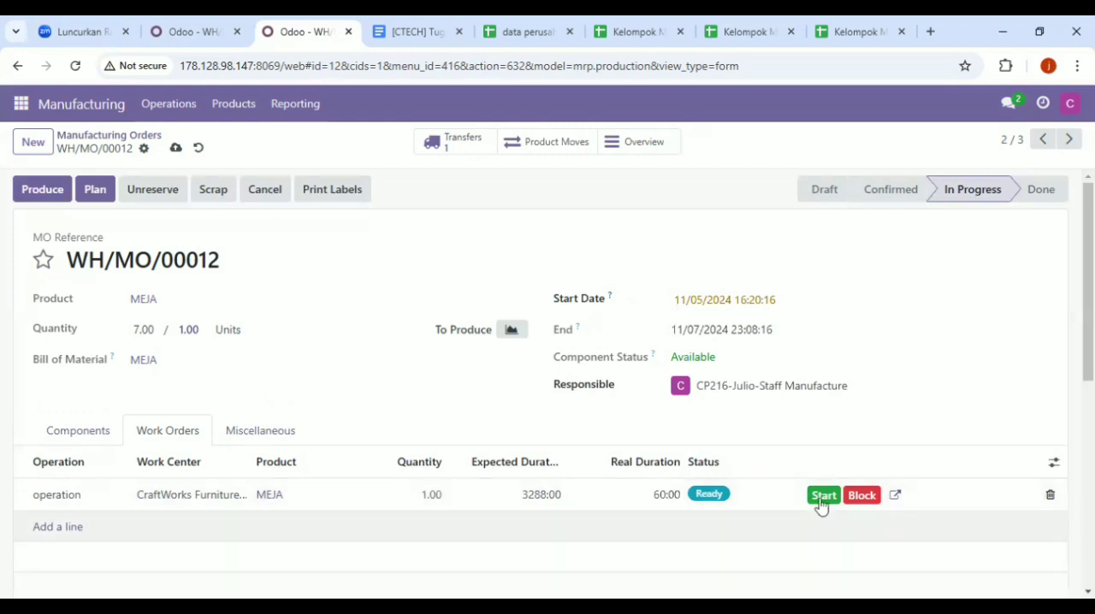
# Save manufacturing order WH/MO/00012, then start its work order and mark it done
pyautogui.click(821, 503)
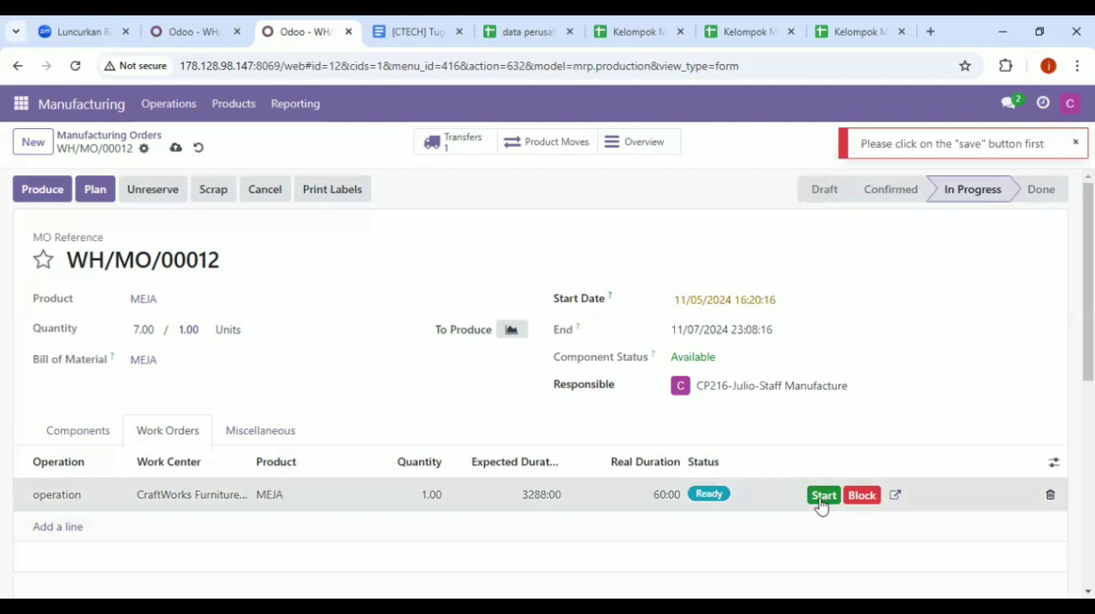
pyautogui.click(175, 150)
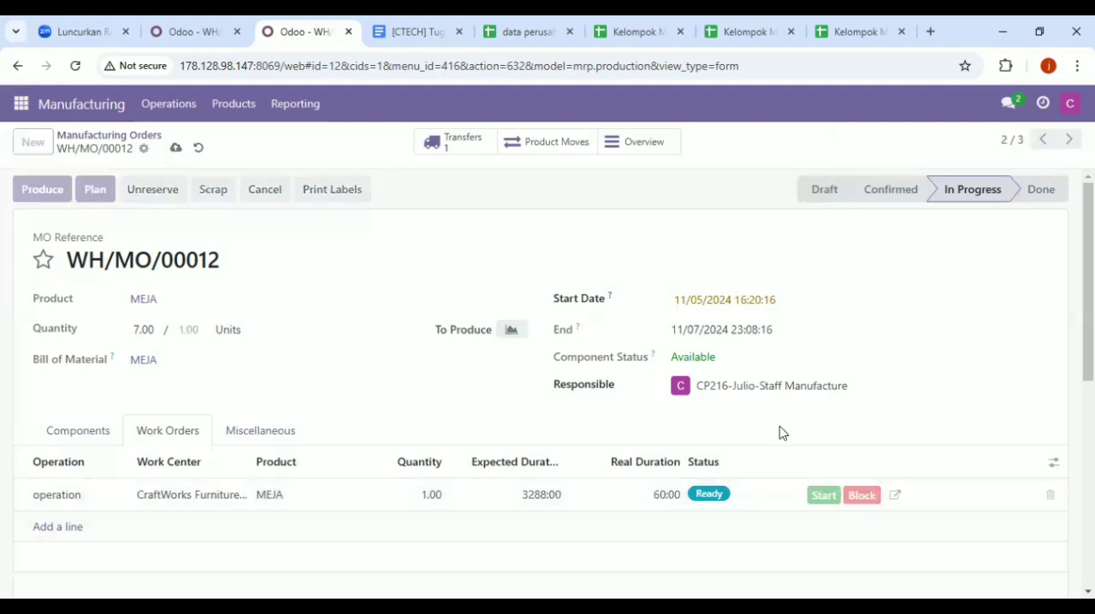
pyautogui.click(822, 496)
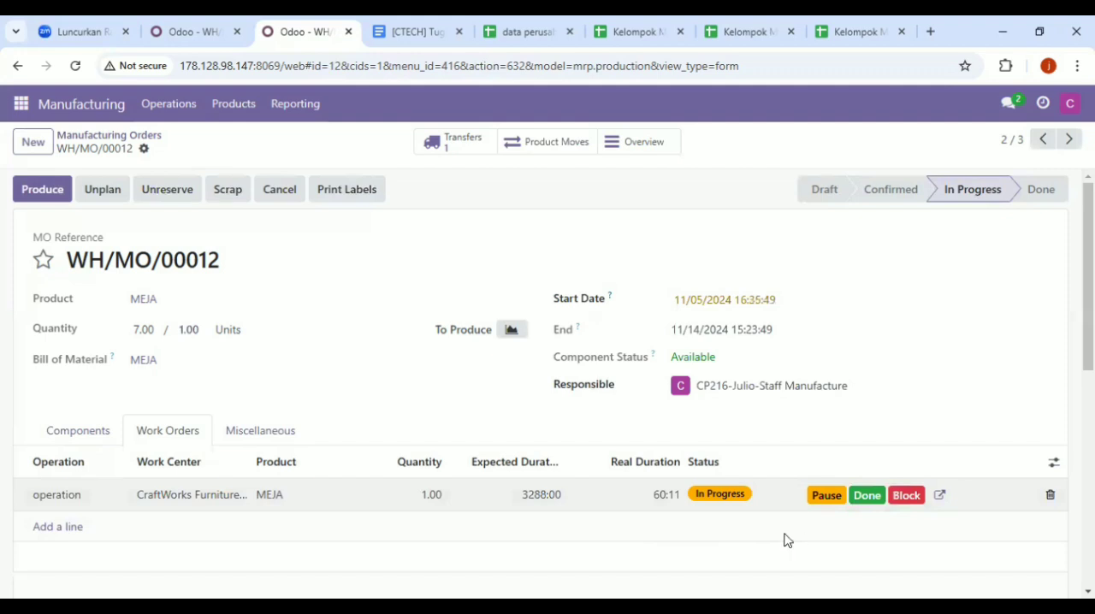
pyautogui.click(867, 495)
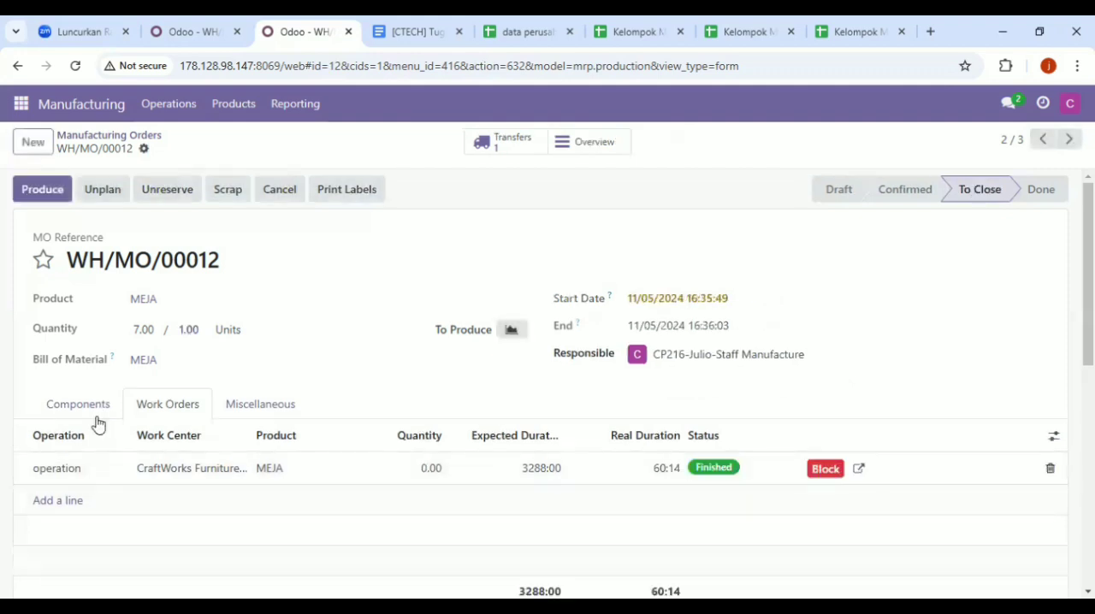
# Open manufacturing order WH/MO/00009, then start its produksi work order and mark it done
pyautogui.click(13, 108)
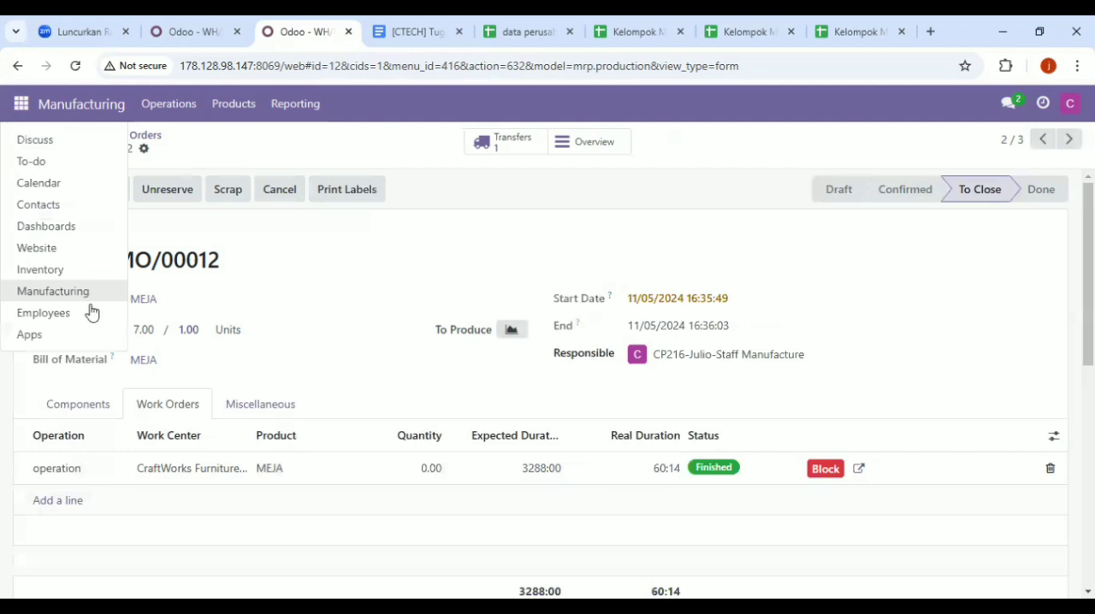
pyautogui.click(168, 103)
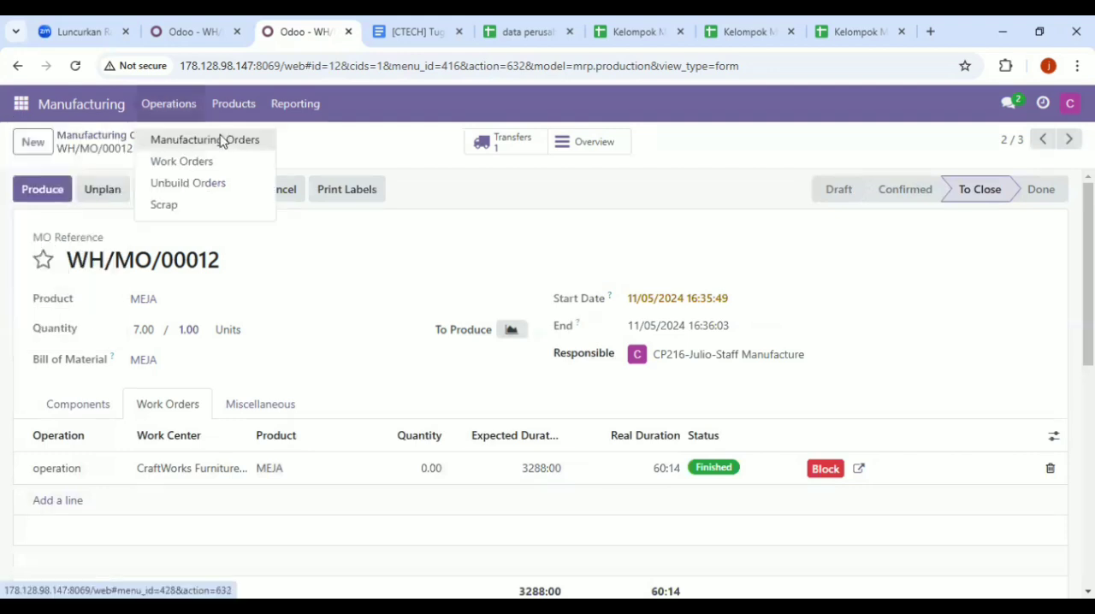
pyautogui.click(221, 139)
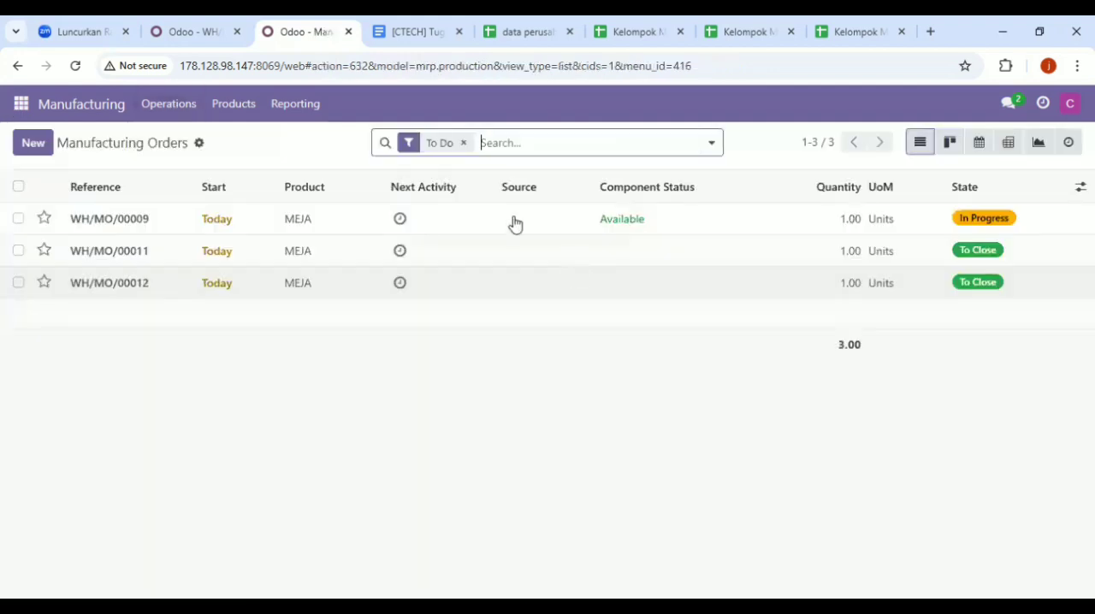
pyautogui.click(514, 224)
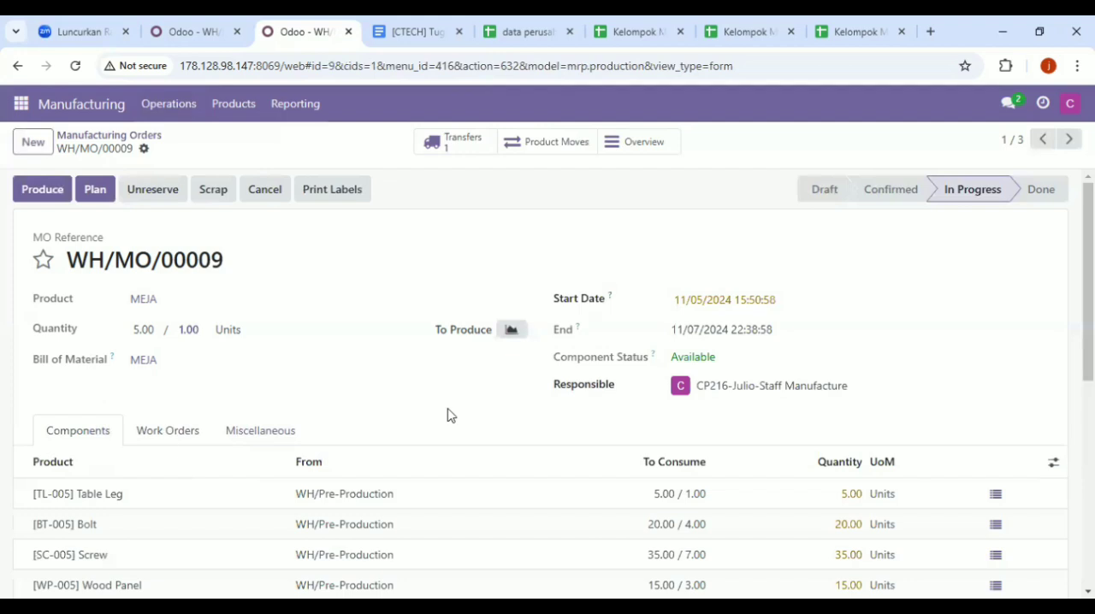
pyautogui.click(169, 434)
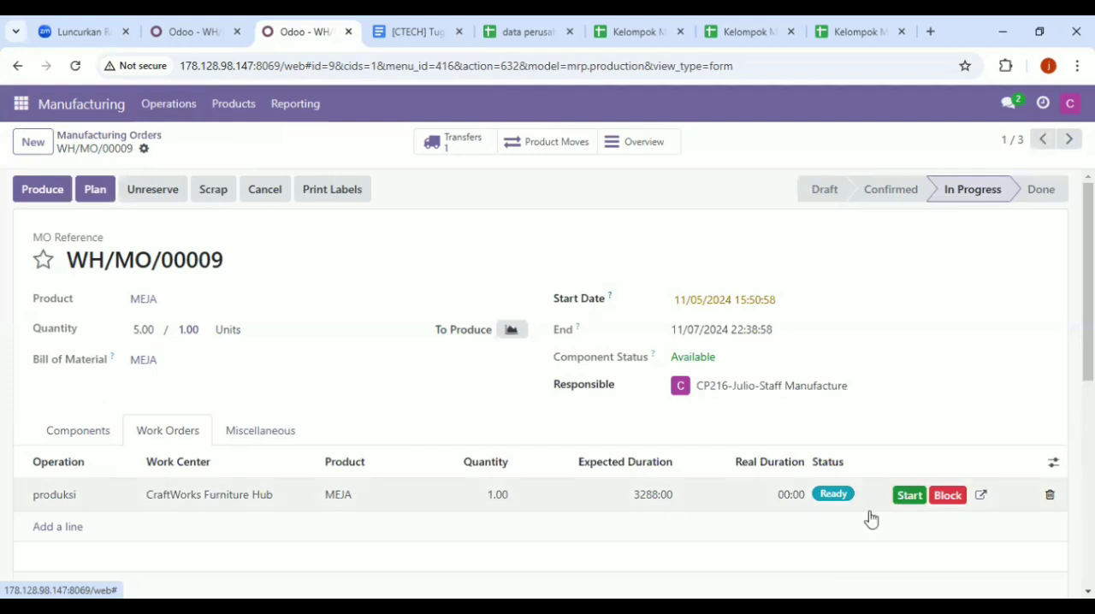
pyautogui.click(909, 495)
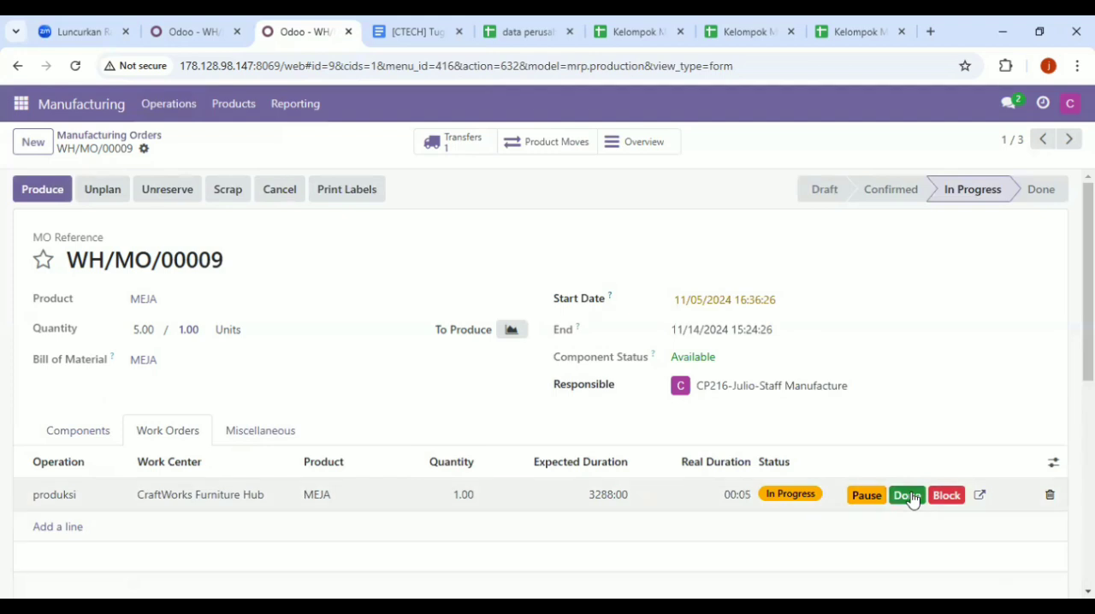
pyautogui.click(906, 495)
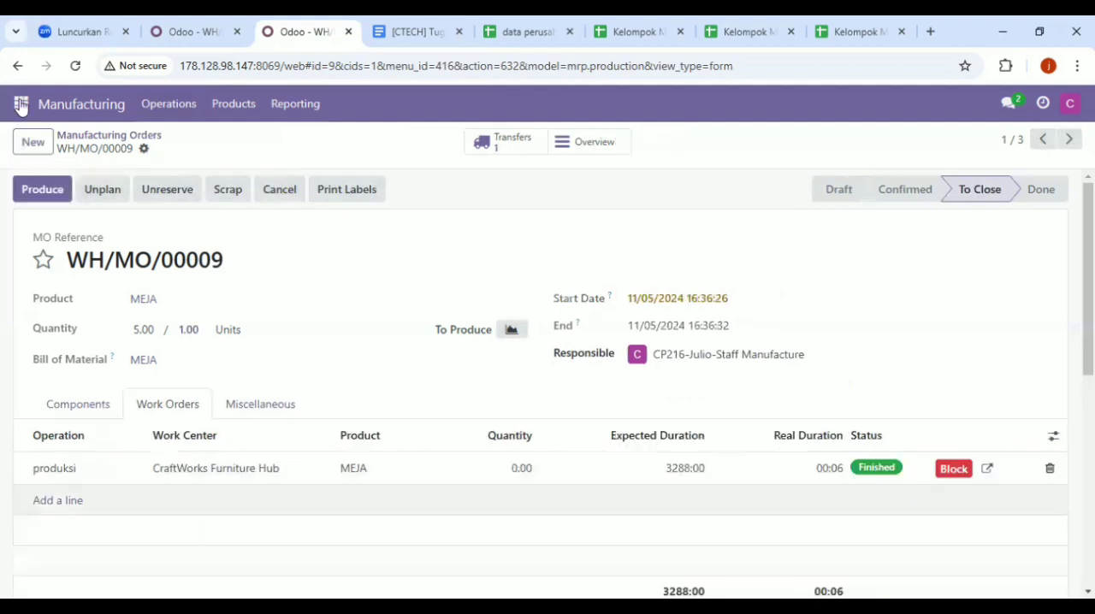
# Go to the kelompok 5 inventory channel in Discuss and mention the Manager Manufacture account in a new message
pyautogui.click(20, 106)
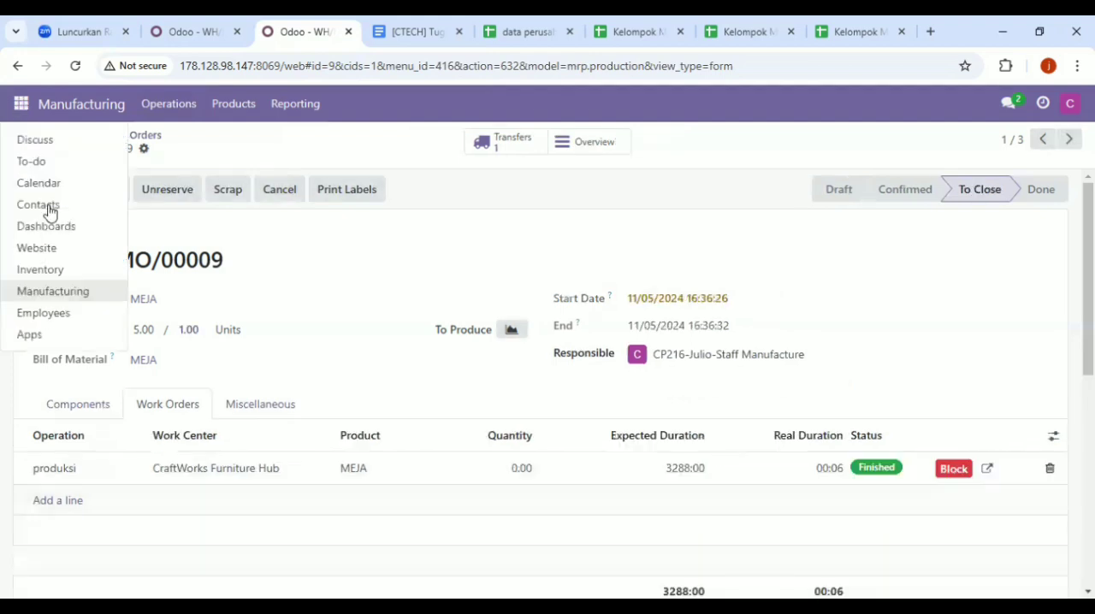
pyautogui.click(35, 141)
pyautogui.click(168, 371)
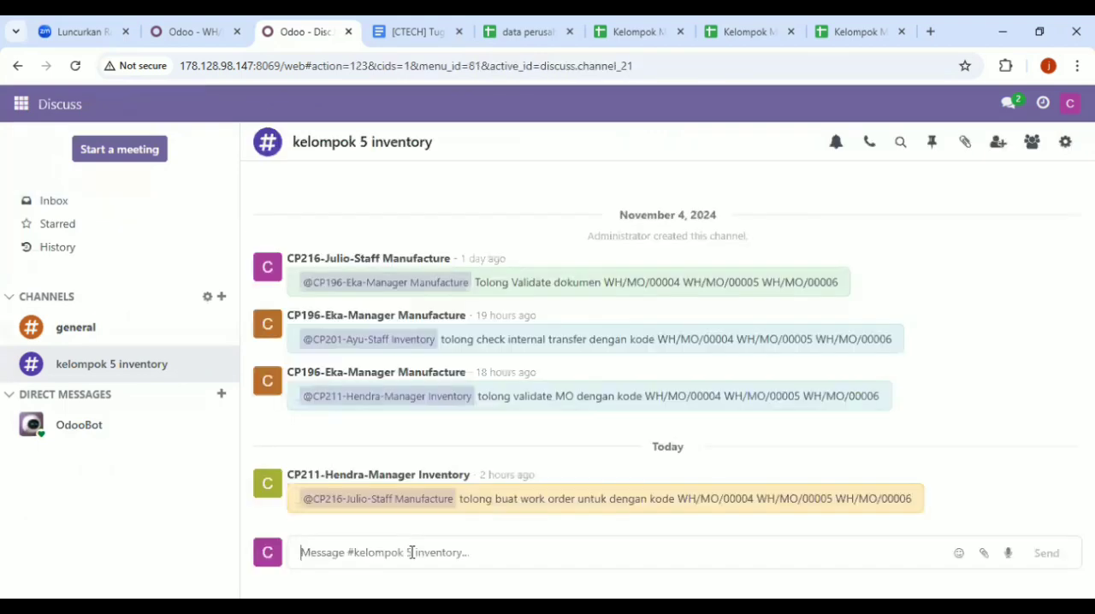
pyautogui.write('2')
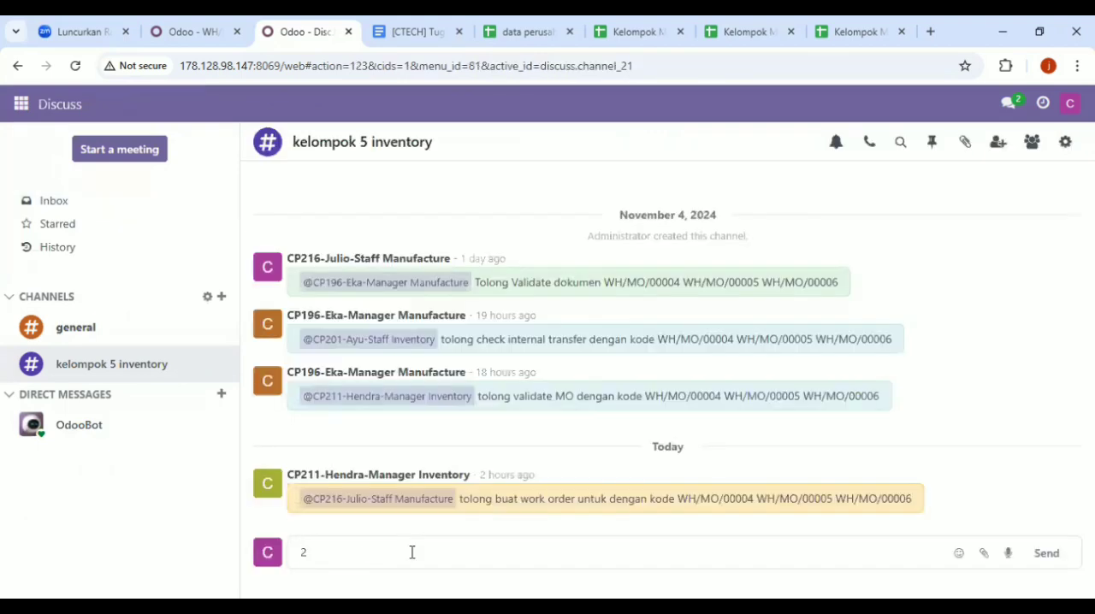
pyautogui.press('BackSpace')
pyautogui.write('2')
pyautogui.press('BackSpace')
pyautogui.write('@')
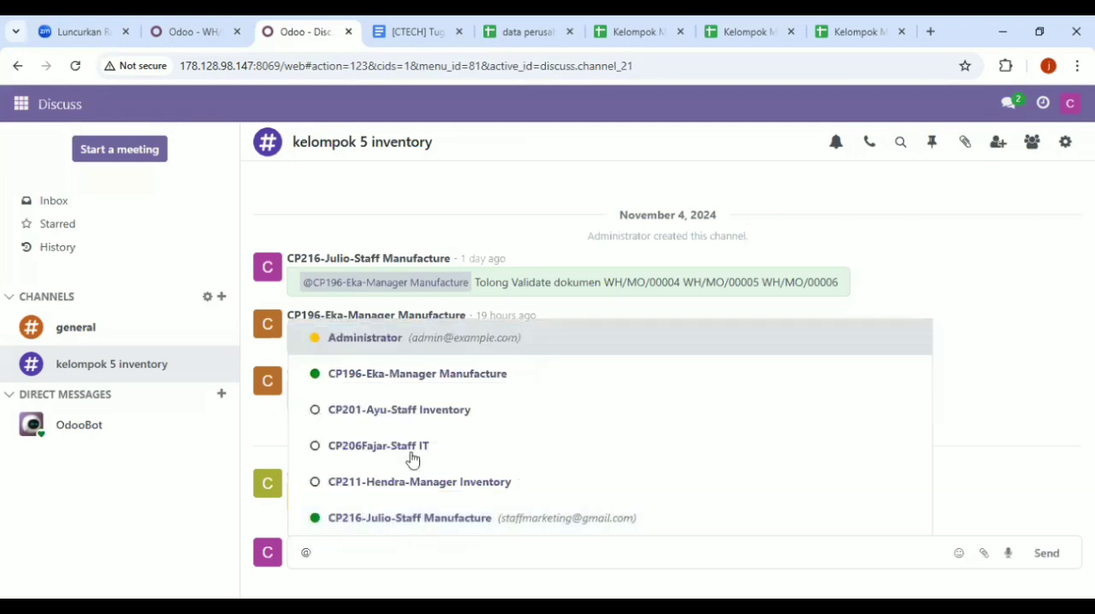
pyautogui.click(449, 376)
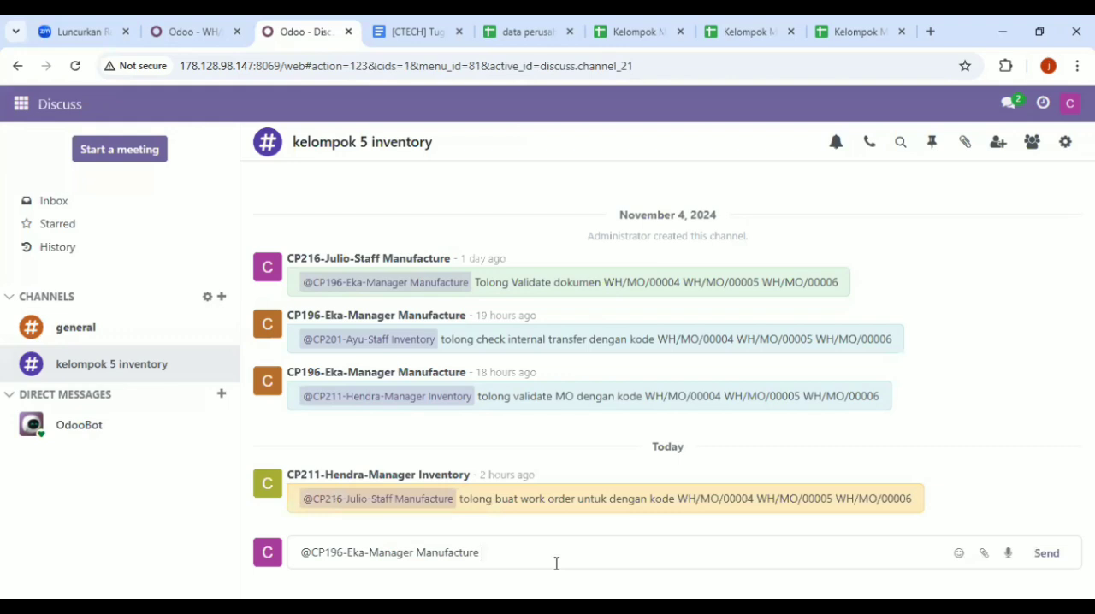
# Complete the message to the Manager Manufacture with "Tolong Validate MO 00009/ - 000012" and send it
pyautogui.write('tong')
pyautogui.press('BackSpace')
pyautogui.press('BackSpace')
pyautogui.press('BackSpace')
pyautogui.press('BackSpace')
pyautogui.write('Tolong Mark AS')
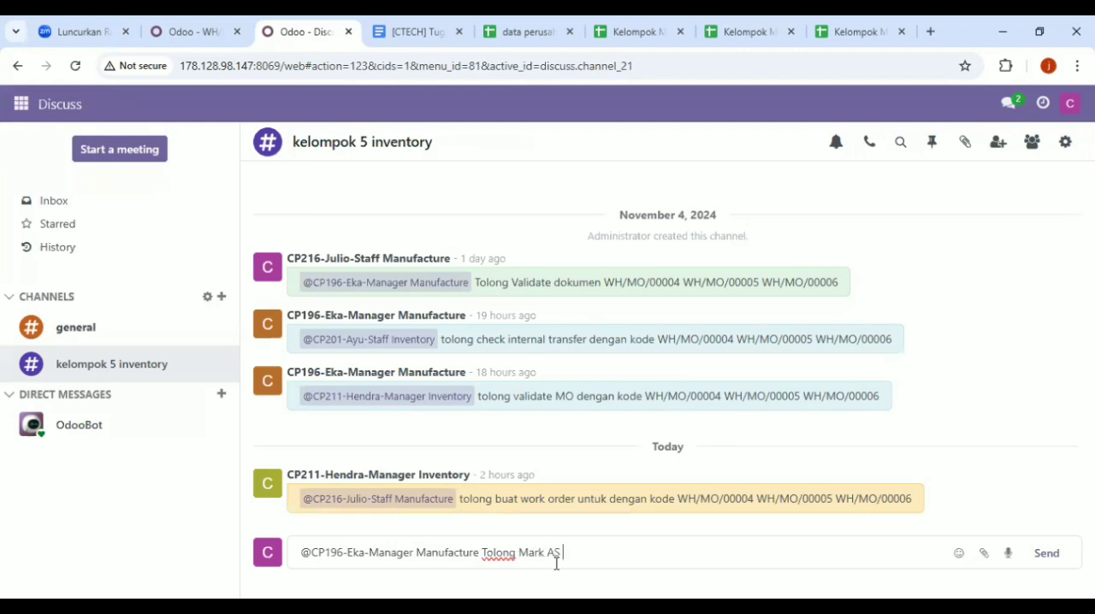
pyautogui.write(' d')
pyautogui.write('o')
pyautogui.write('n')
pyautogui.press('BackSpace')
pyautogui.press('BackSpace')
pyautogui.press('BackSpace')
pyautogui.press('BackSpace')
pyautogui.press('BackSpace')
pyautogui.press('BackSpace')
pyautogui.press('BackSpace')
pyautogui.press('BackSpace')
pyautogui.press('BackSpace')
pyautogui.press('BackSpace')
pyautogui.press('BackSpace')
pyautogui.write('Validate mo')
pyautogui.press('BackSpace')
pyautogui.press('BackSpace')
pyautogui.write('MO 000')
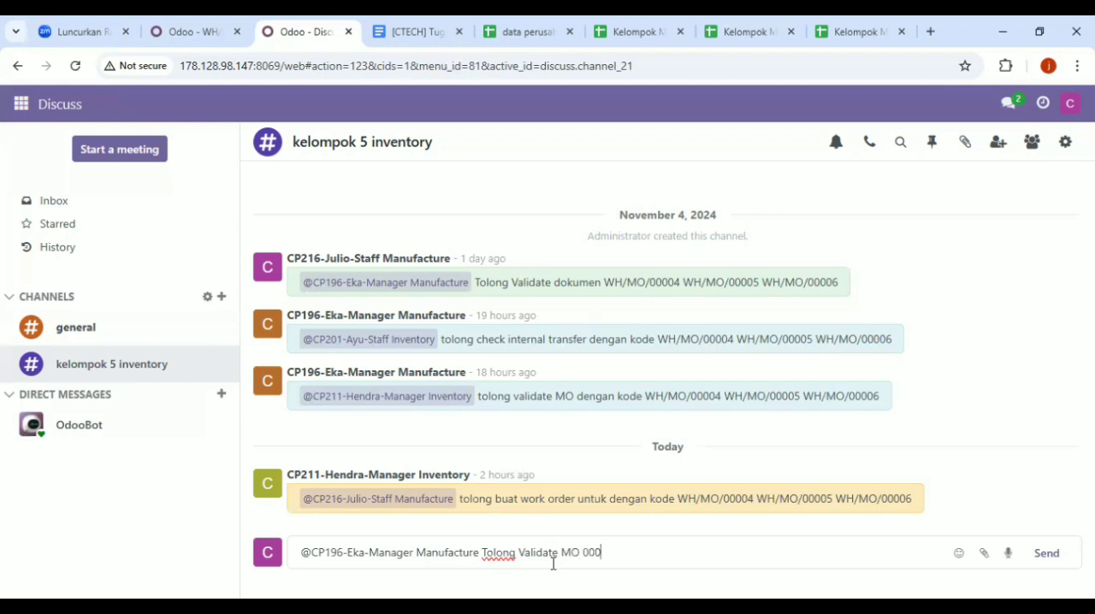
pyautogui.write('0')
pyautogui.write('9/')
pyautogui.write(' 00')
pyautogui.press('BackSpace')
pyautogui.press('BackSpace')
pyautogui.write('- 000012')
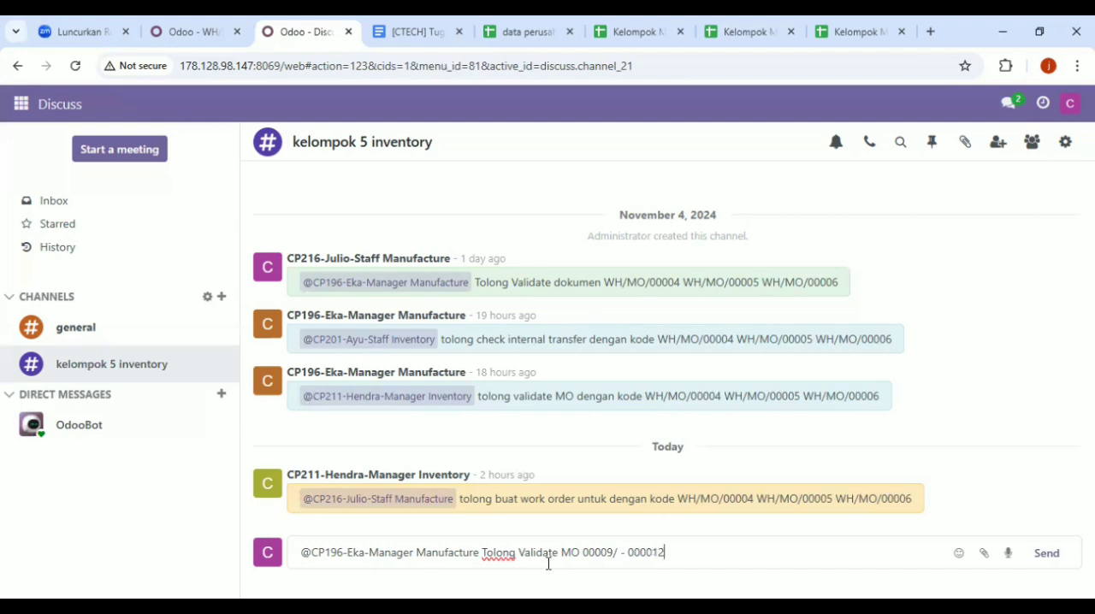
pyautogui.click(1043, 554)
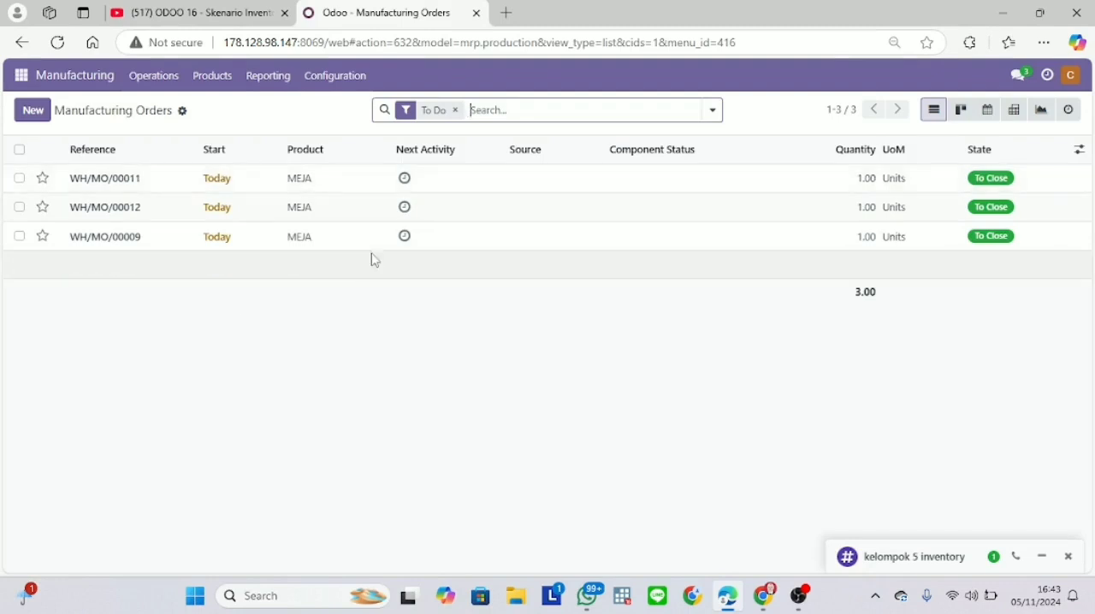
# As Manager Manufacture, read the validation request in the kelompok 5 inventory chat and minimize the chat
pyautogui.click(925, 558)
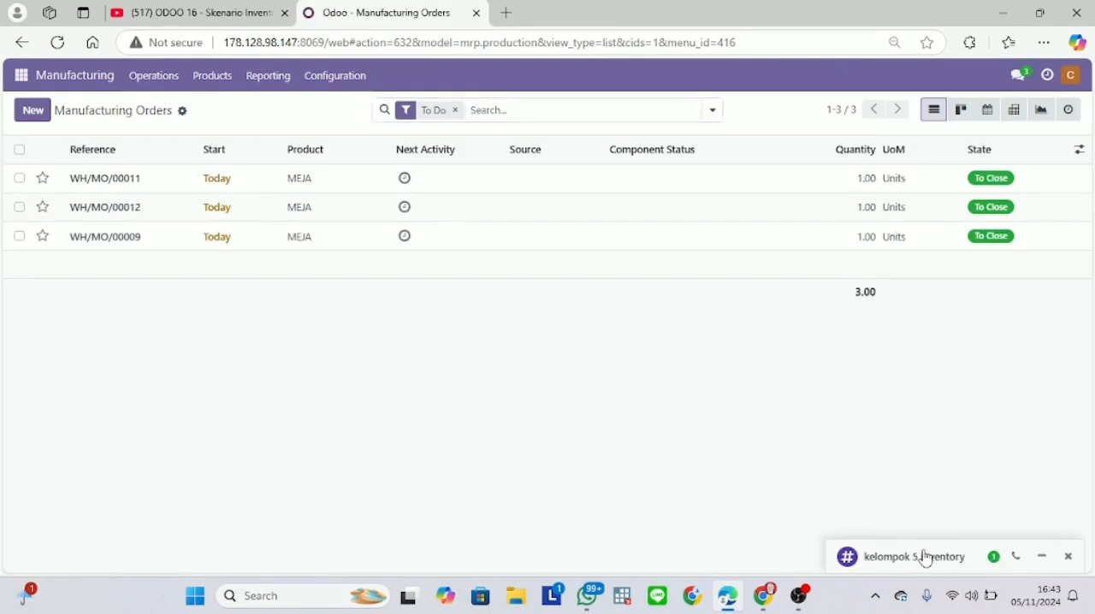
pyautogui.moveTo(1075, 455); pyautogui.dragTo(1074, 509)
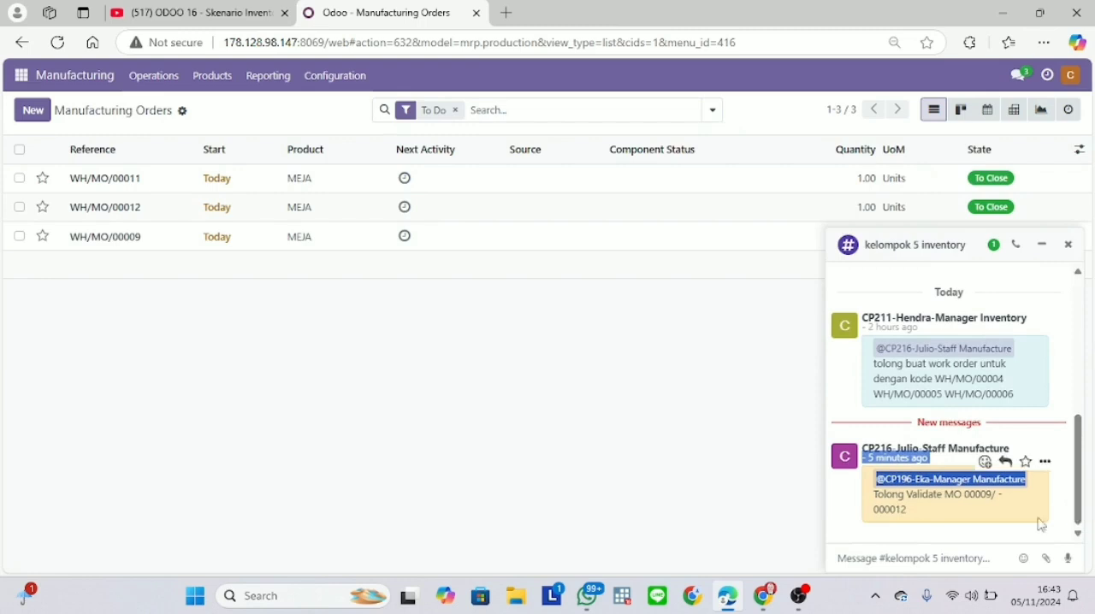
pyautogui.click(965, 513)
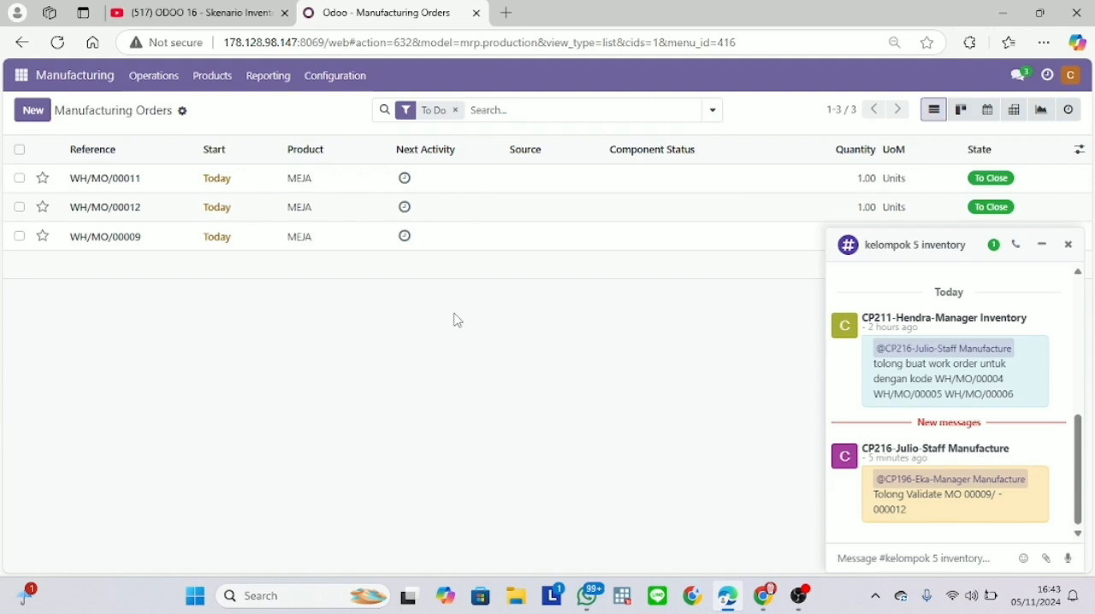
pyautogui.click(1041, 247)
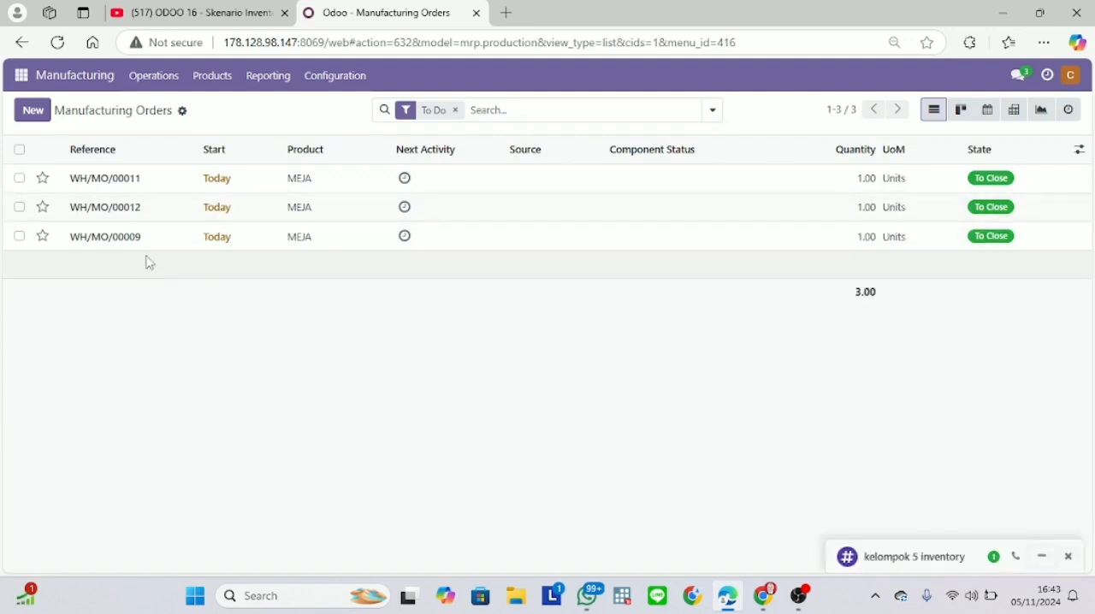
# Produce manufacturing orders WH/MO/00009, WH/MO/00012 and WH/MO/00011
pyautogui.click(117, 238)
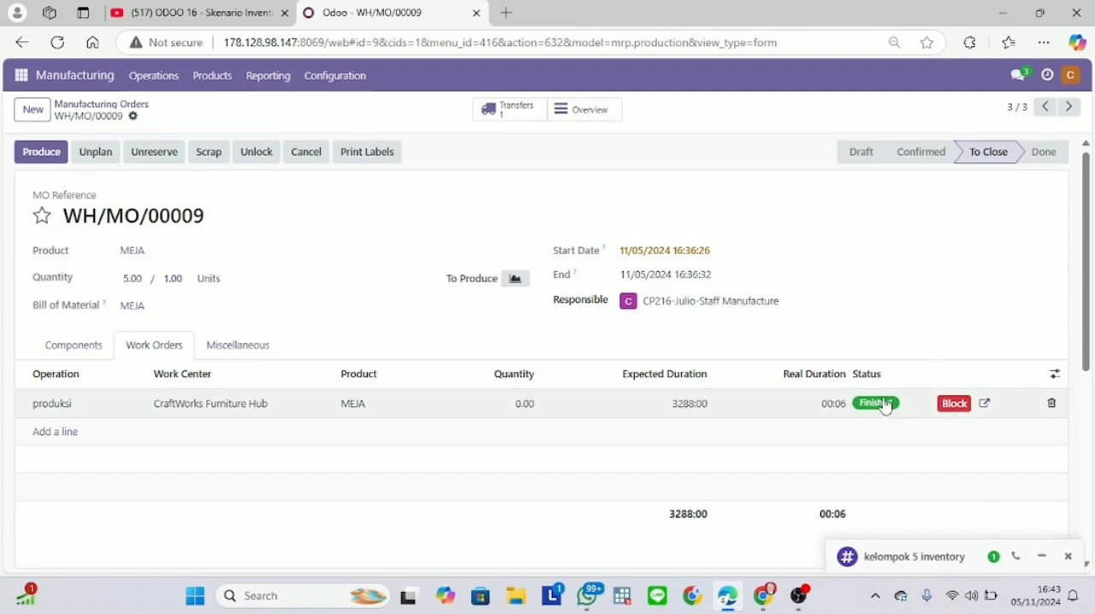
pyautogui.click(33, 156)
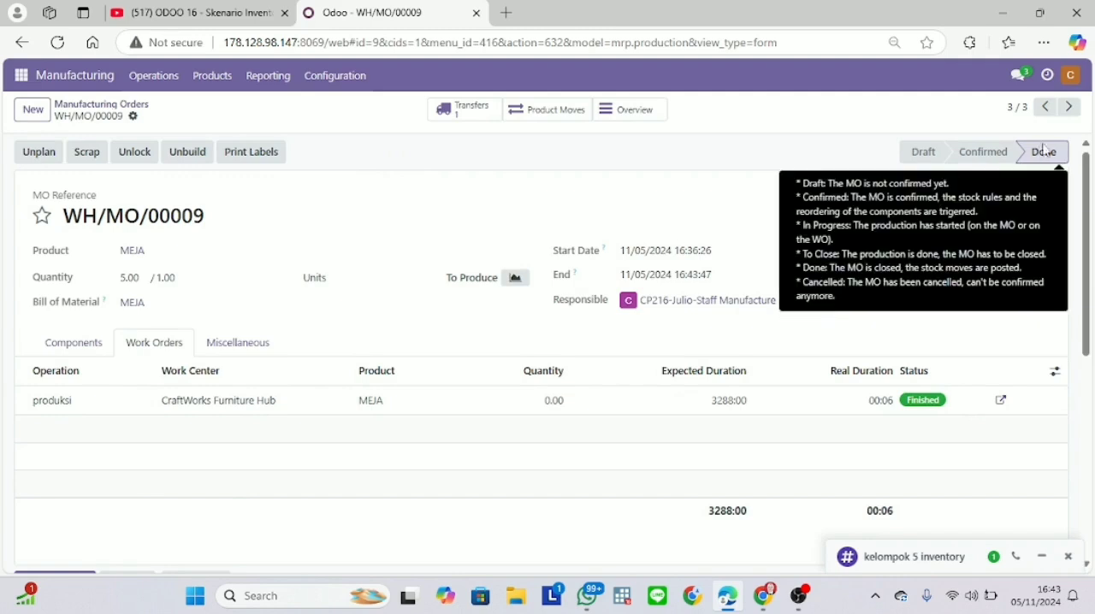
pyautogui.click(1044, 107)
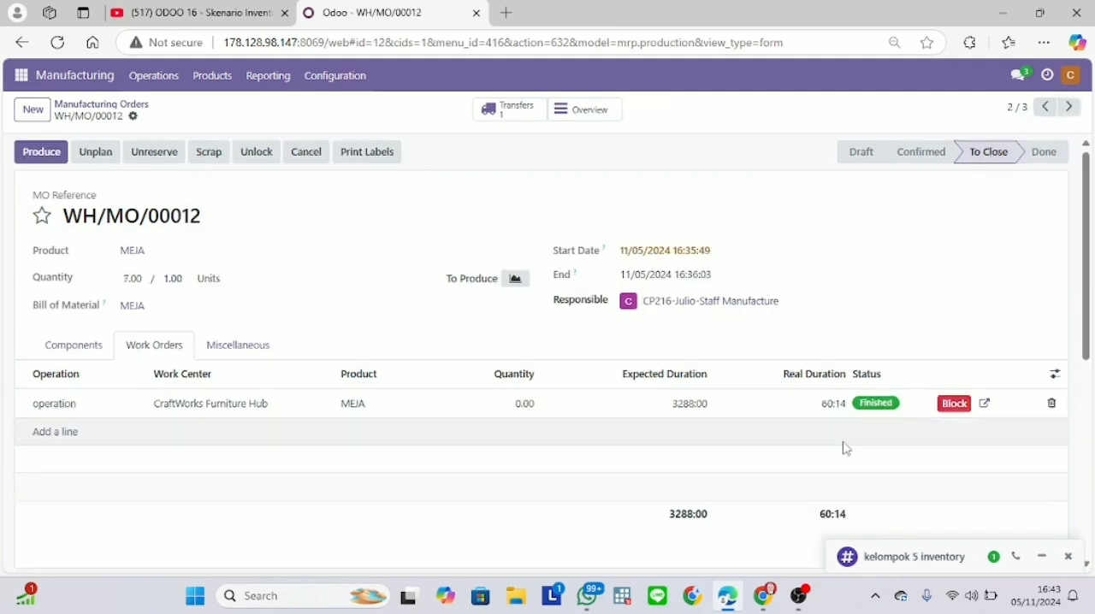
pyautogui.click(36, 153)
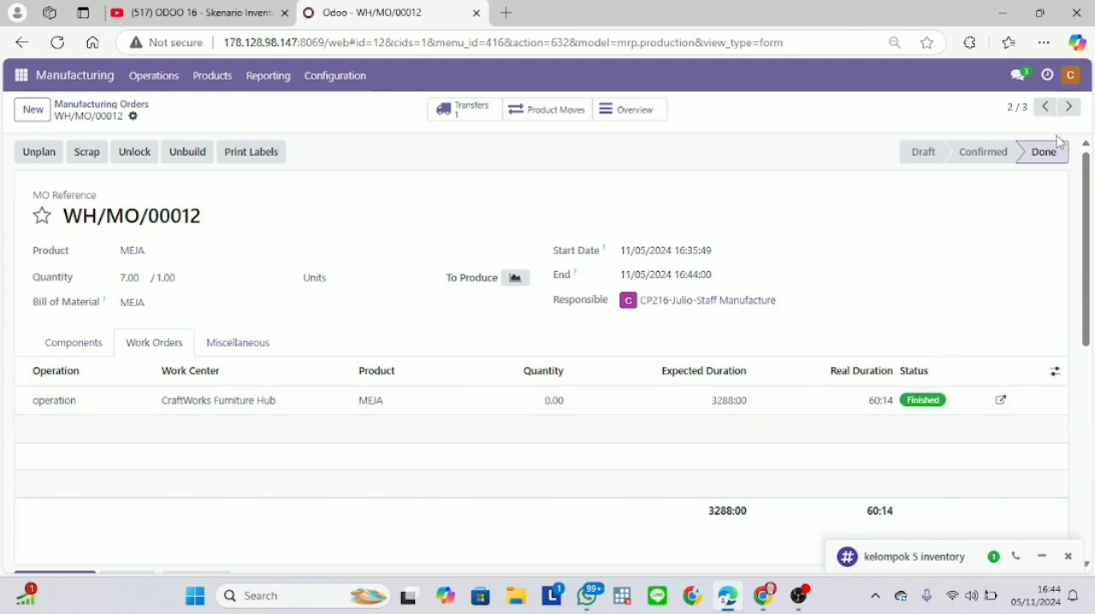
pyautogui.click(1045, 108)
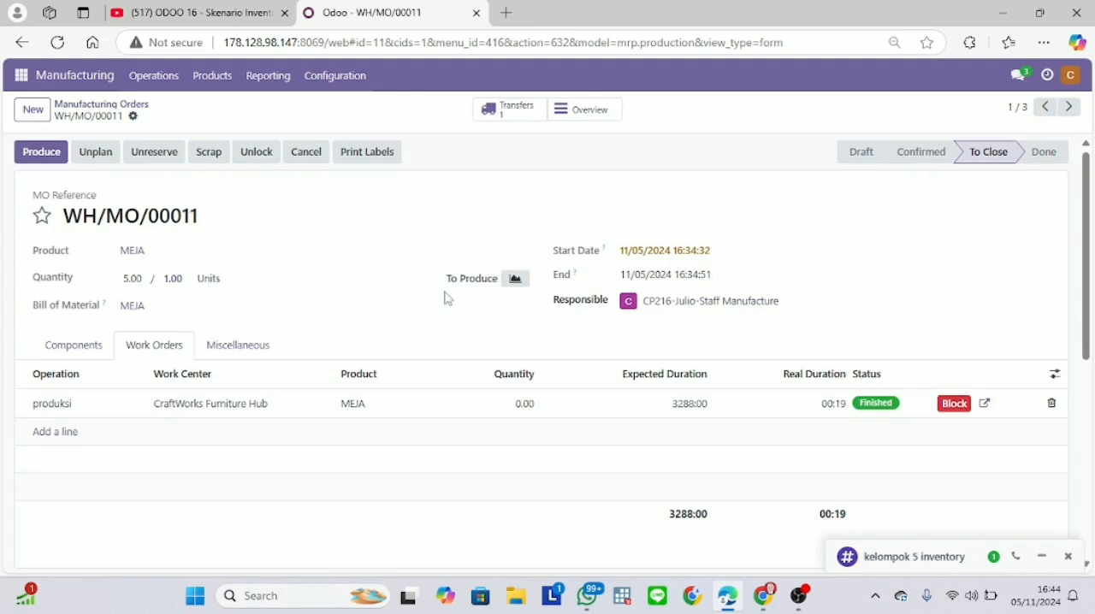
pyautogui.click(34, 152)
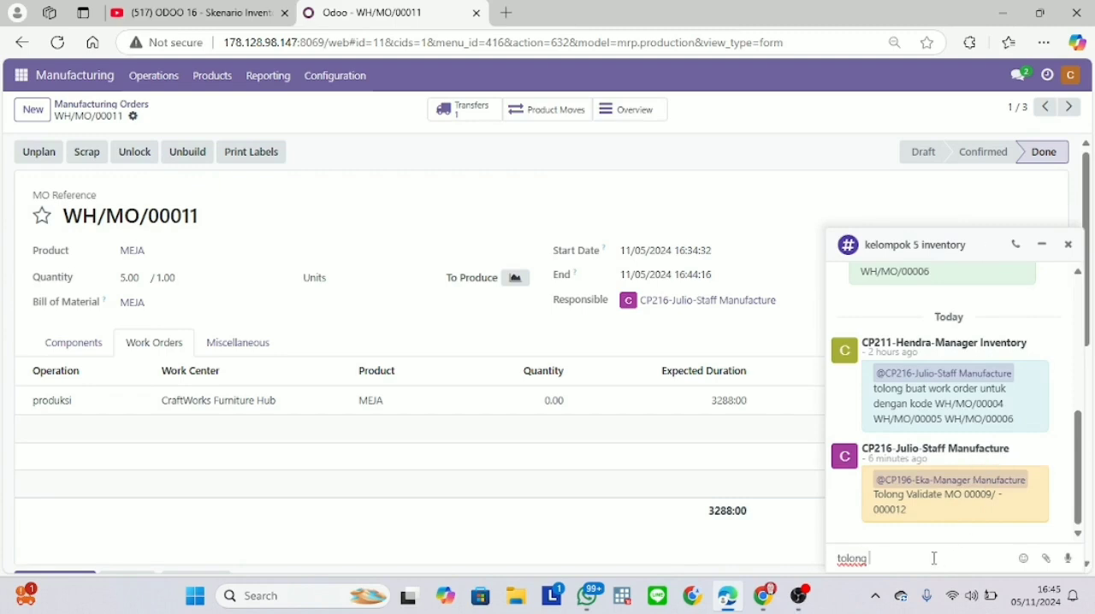
# Send a kelompok 5 inventory message mentioning the Manager Inventory: "tolong" before the mention, "check report MO 00009/ - 000012" after it
pyautogui.write('@')
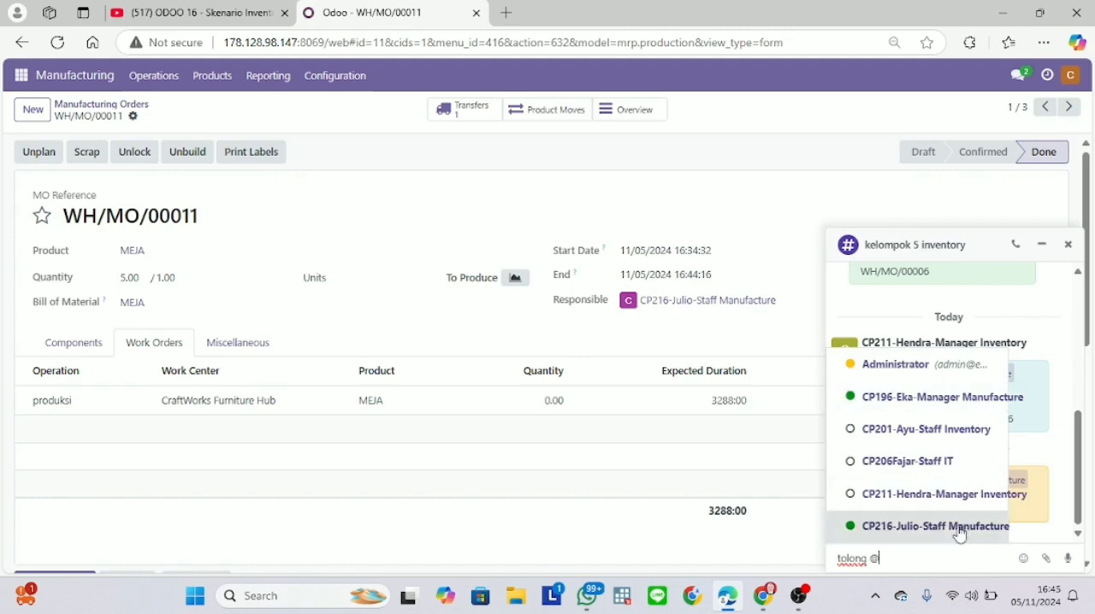
pyautogui.click(959, 496)
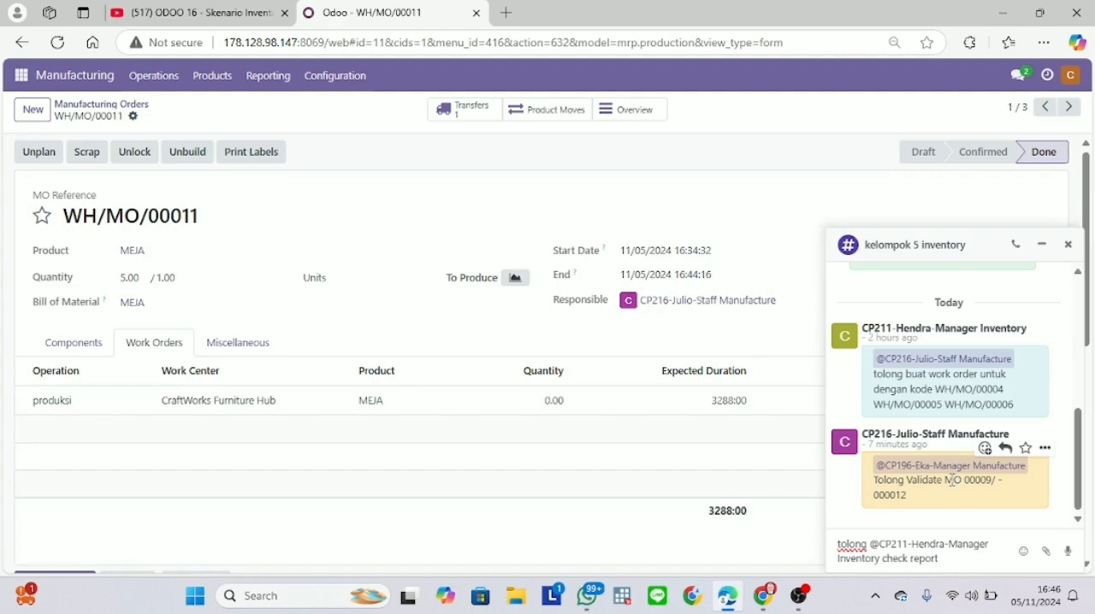
pyautogui.click(949, 485)
pyautogui.moveTo(950, 485); pyautogui.dragTo(978, 500)
pyautogui.hotkey('ctrl', 'c')
pyautogui.click(962, 557)
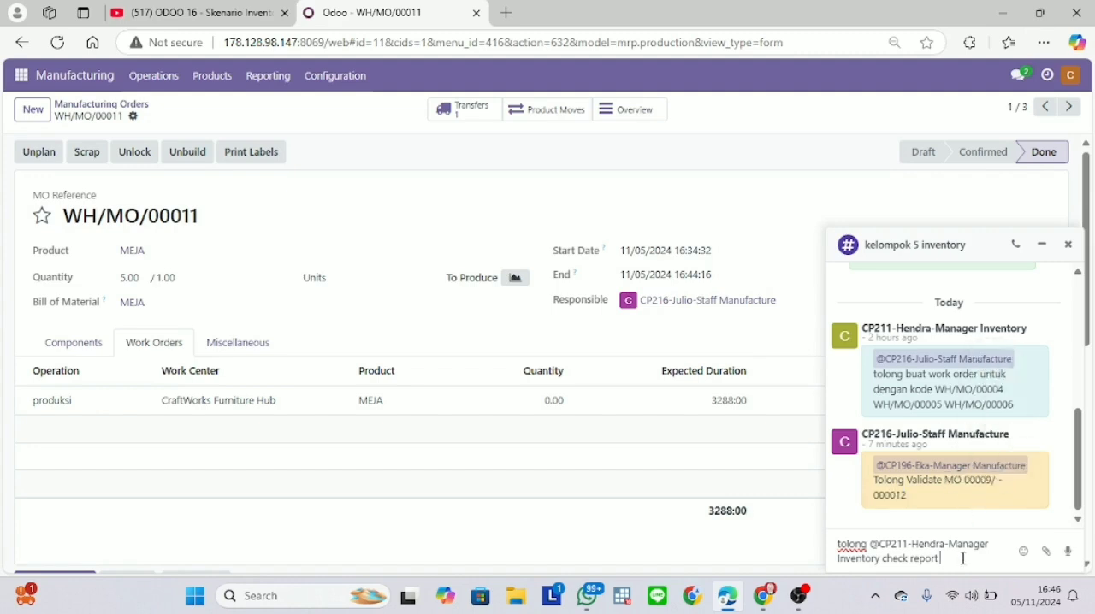
pyautogui.hotkey('ctrl', 'v')
pyautogui.press('Return')
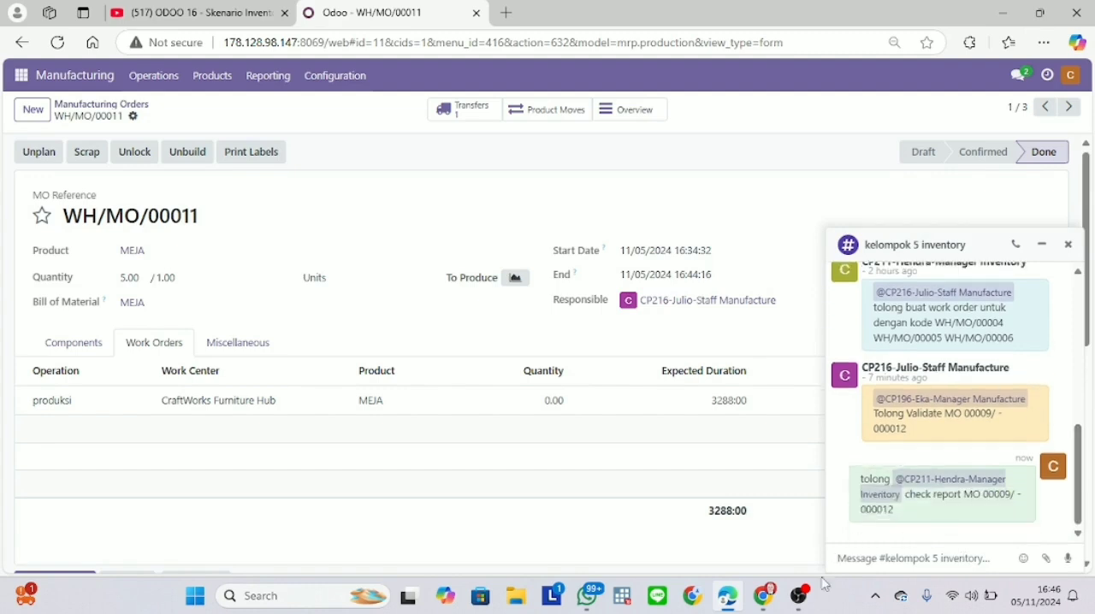
pyautogui.click(799, 594)
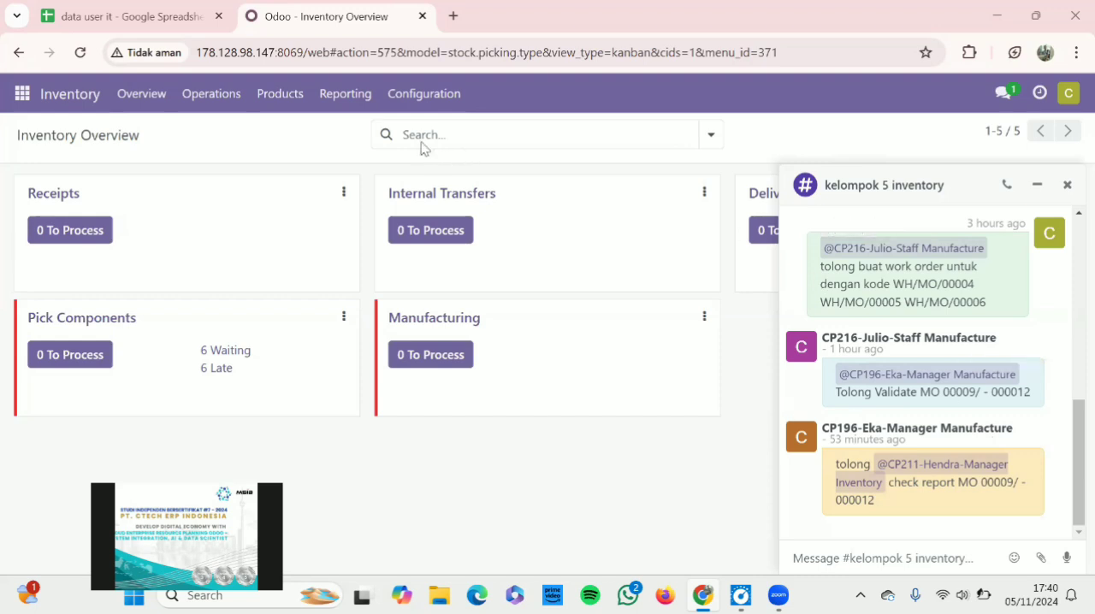
# As Manager Inventory, open the Moves History report and examine the moves of the MEJA manufacturing orders
pyautogui.click(359, 102)
pyautogui.moveTo(359, 97)
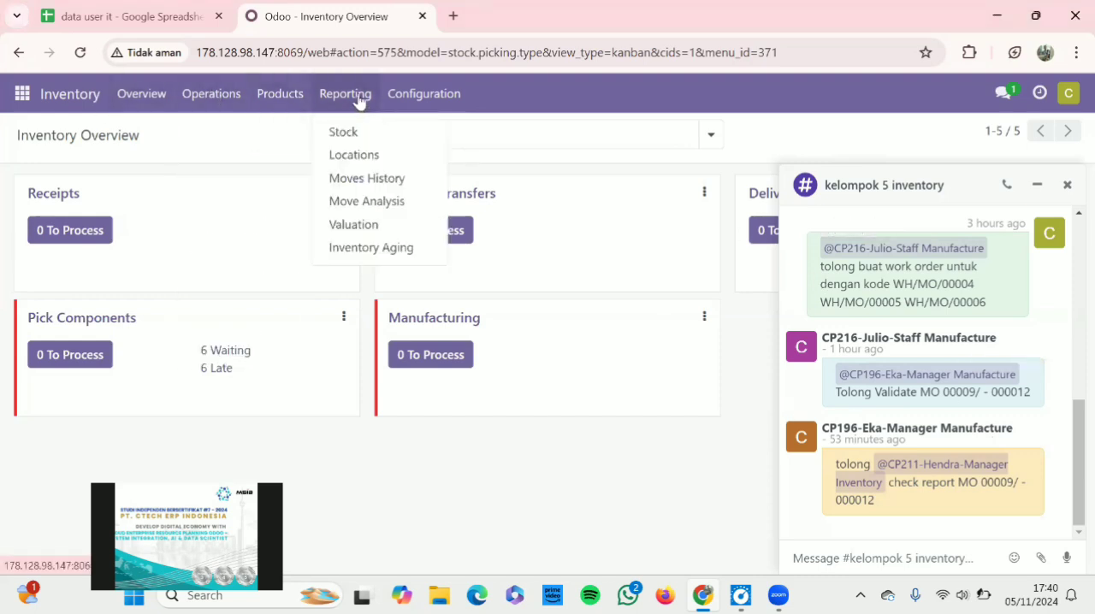
pyautogui.click(358, 179)
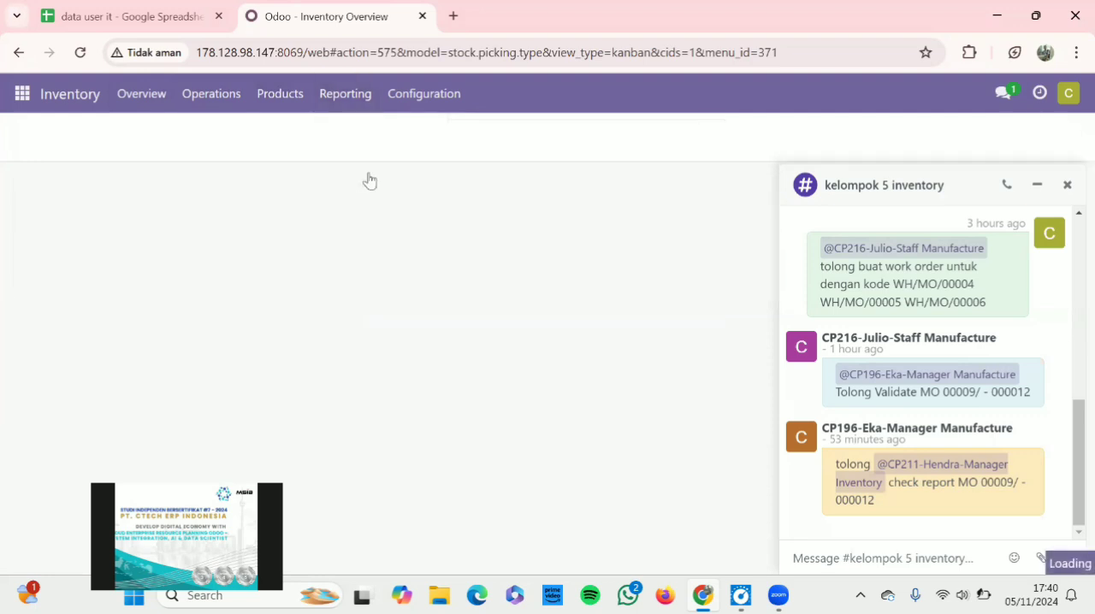
pyautogui.click(1036, 184)
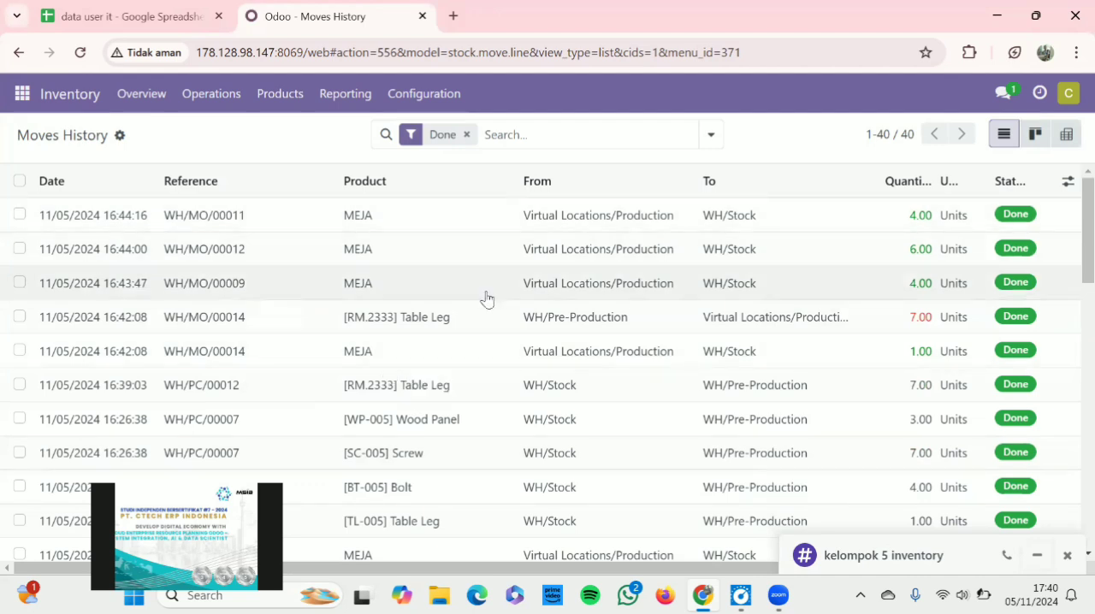
pyautogui.scroll(-1, 485, 299)
pyautogui.scroll(-5, 485, 298)
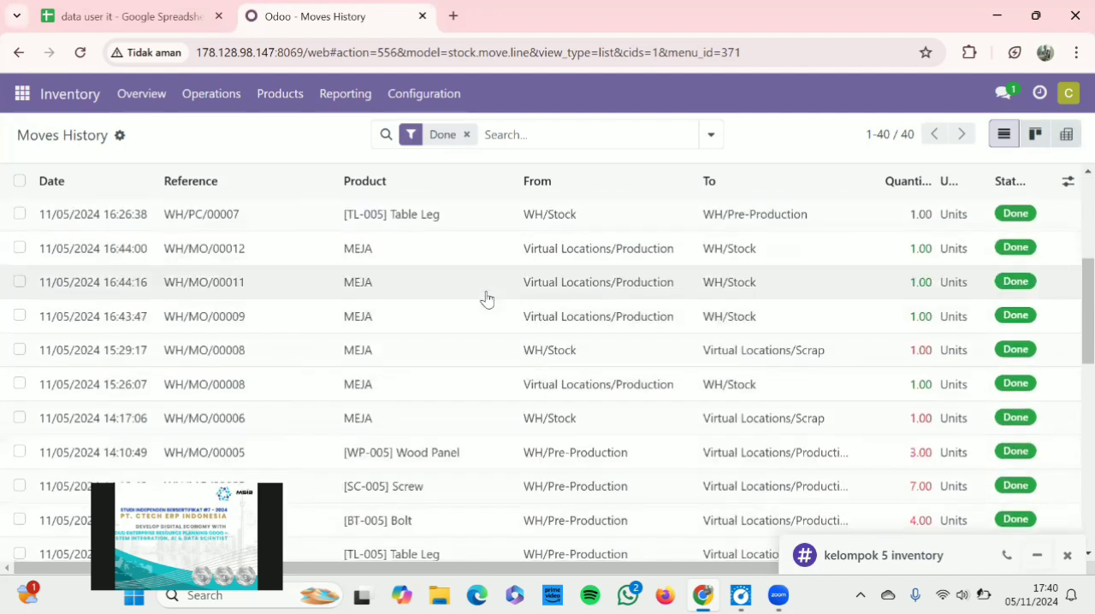
# Group the completed stock moves in the Moves History report by day
pyautogui.scroll(2, 486, 298)
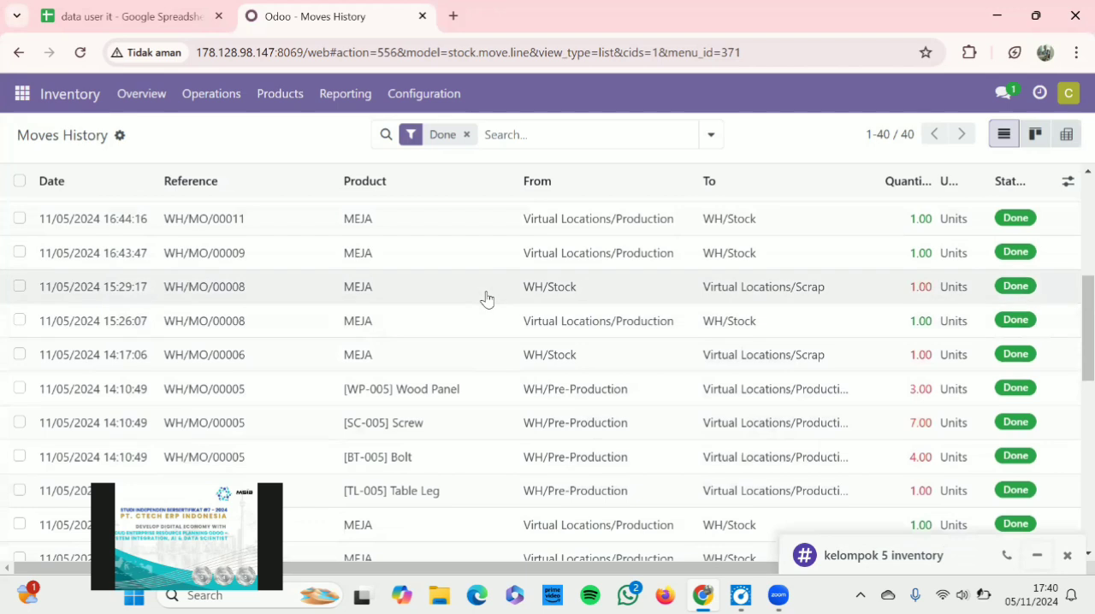
pyautogui.scroll(-3, 486, 299)
pyautogui.scroll(-6, 486, 299)
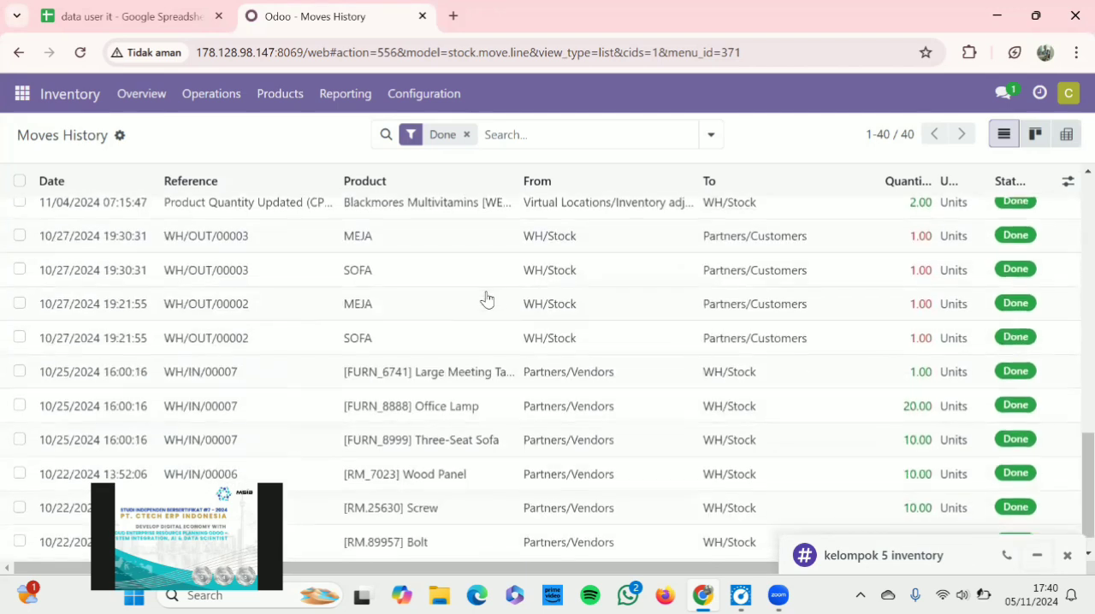
pyautogui.scroll(6, 485, 298)
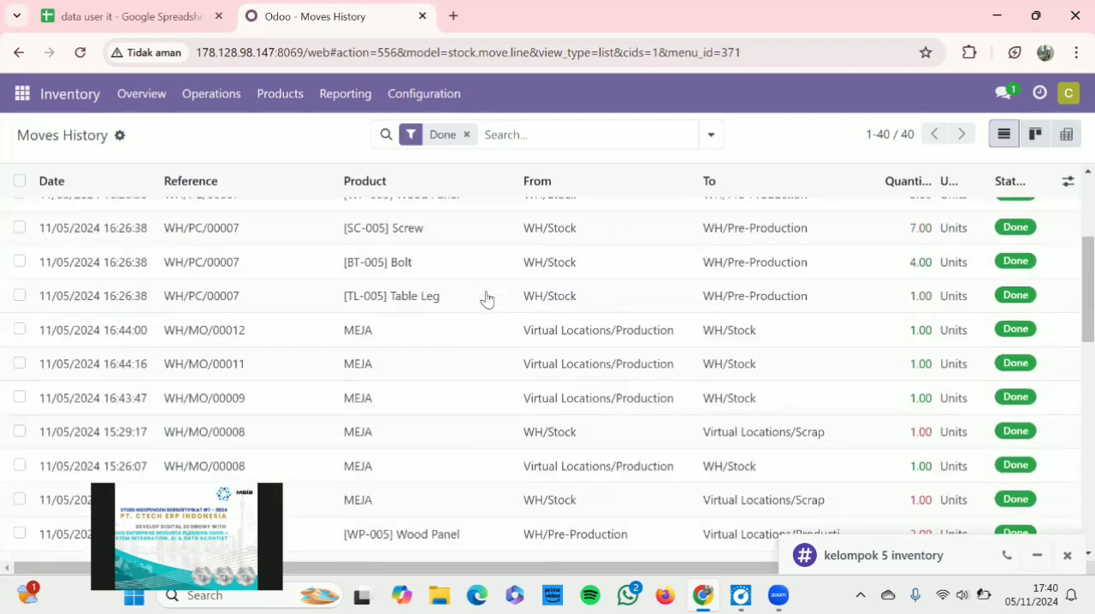
pyautogui.scroll(2, 486, 298)
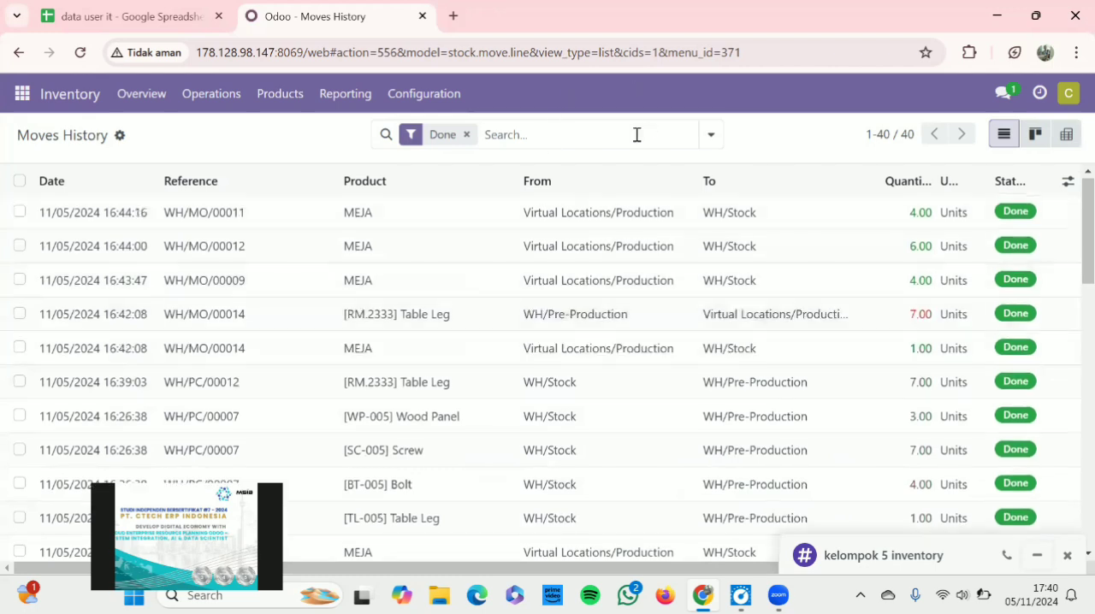
pyautogui.click(710, 135)
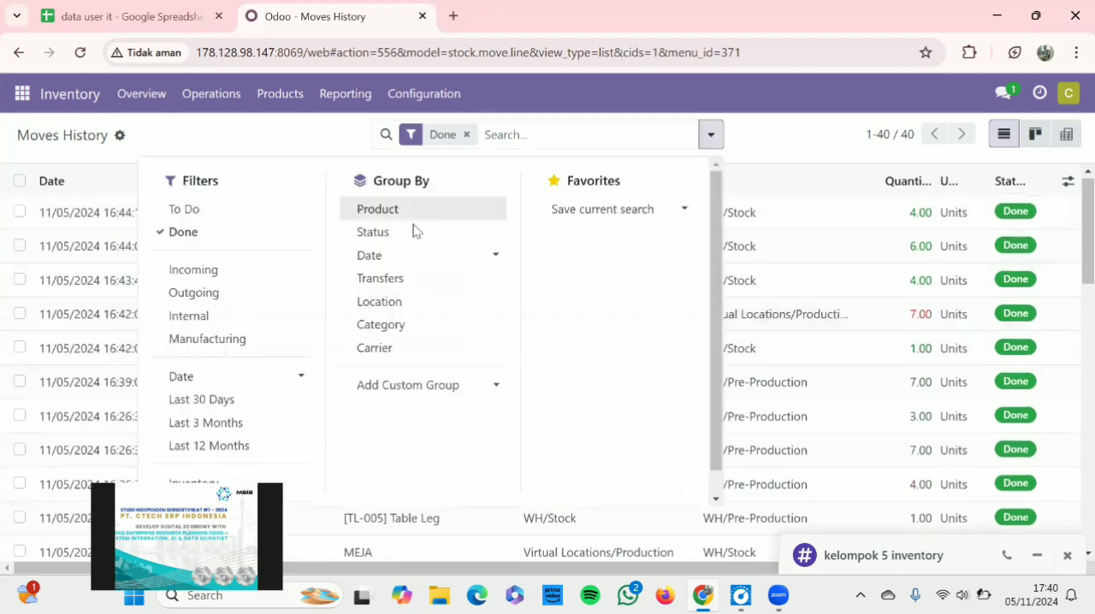
pyautogui.click(395, 255)
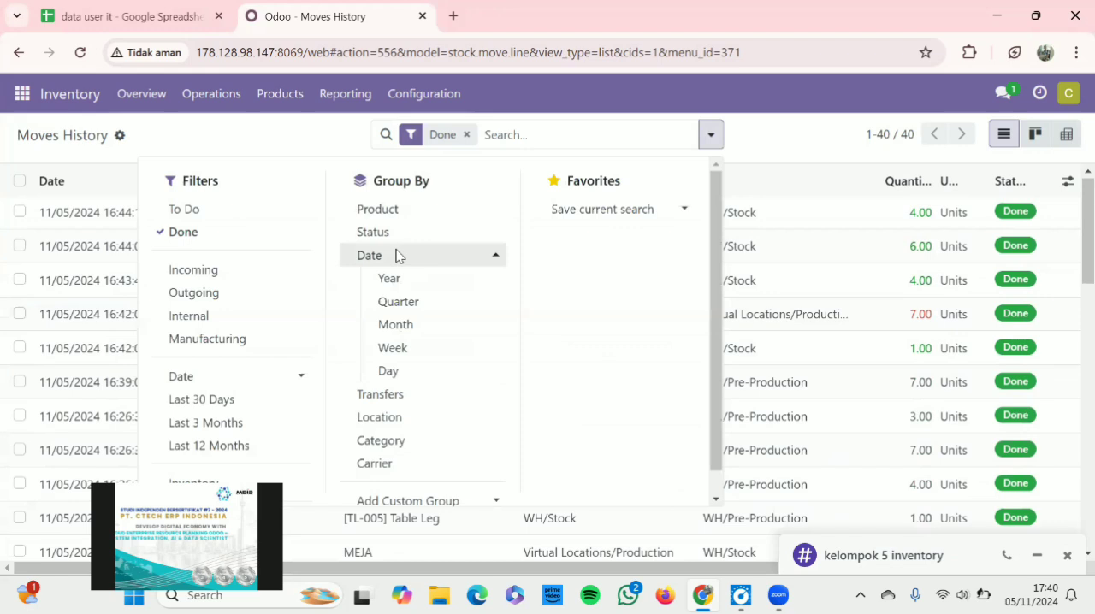
pyautogui.click(399, 377)
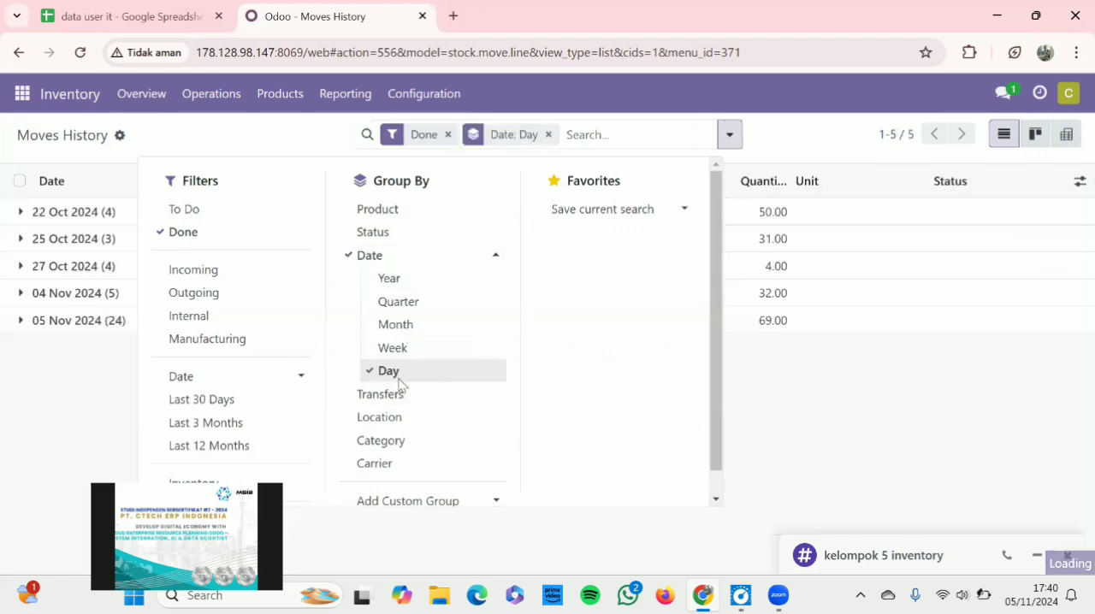
pyautogui.click(876, 394)
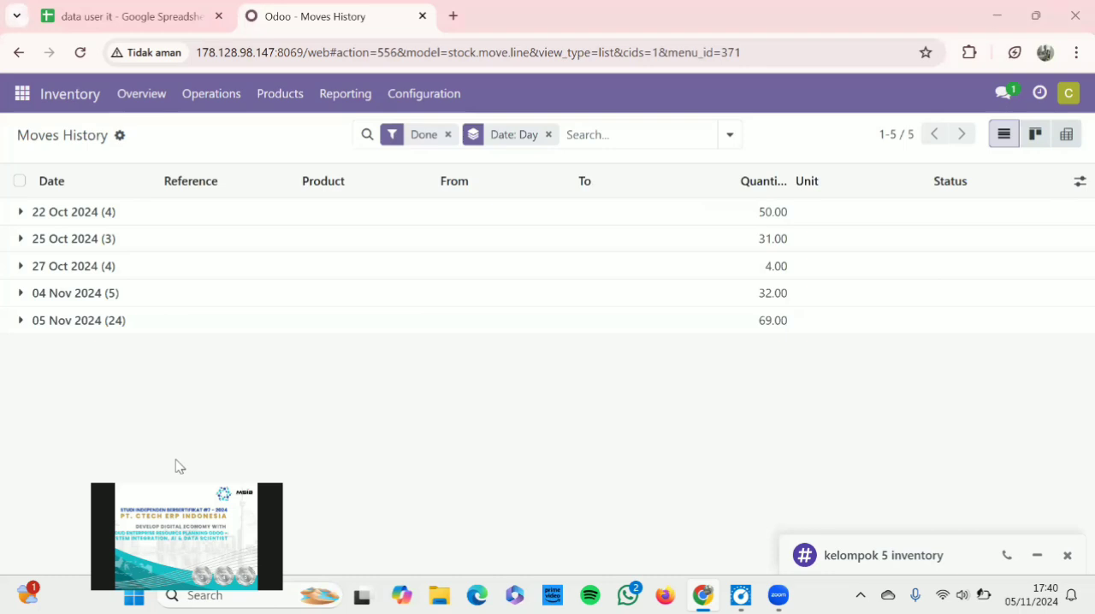
# Expand the 05 Nov 2024 group and examine its MEJA, component and scrap moves, dismissing the low-battery notice
pyautogui.moveTo(657, 468); pyautogui.dragTo(958, 383)
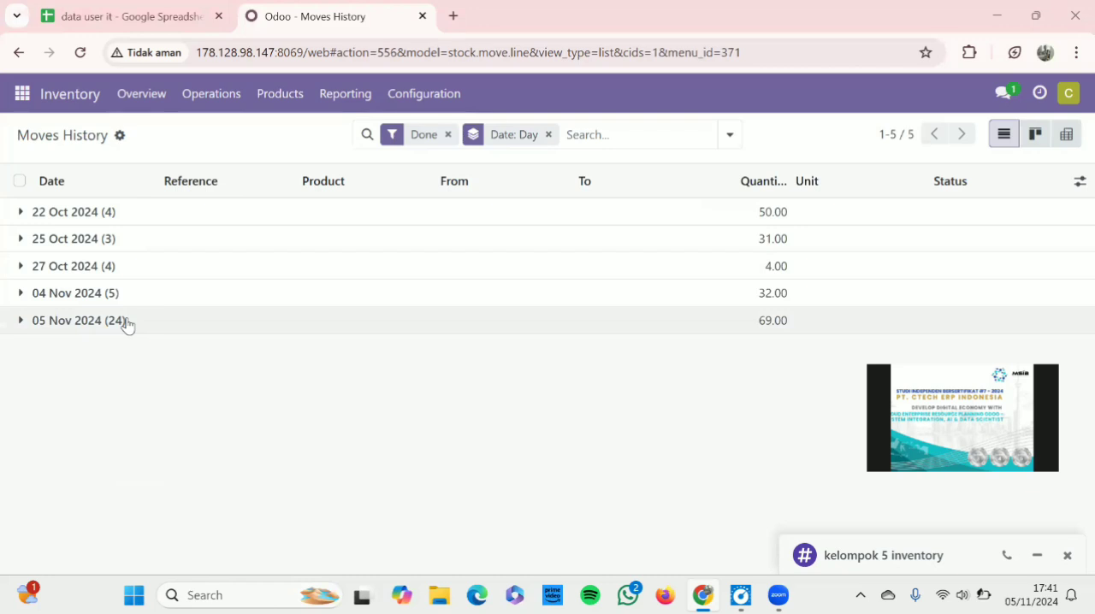
pyautogui.click(79, 320)
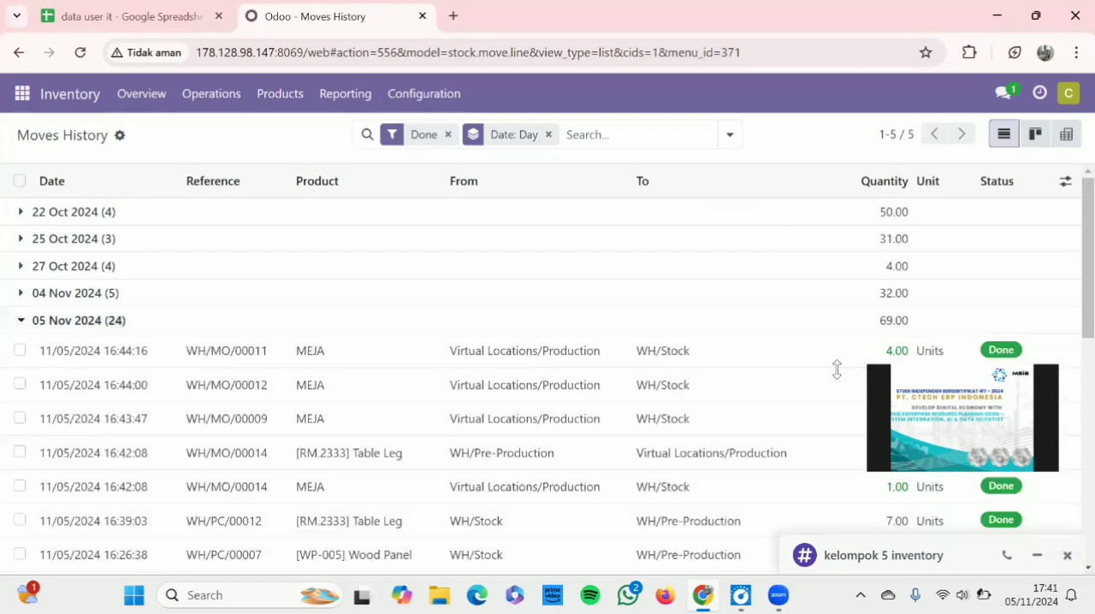
pyautogui.scroll(-2, 848, 416)
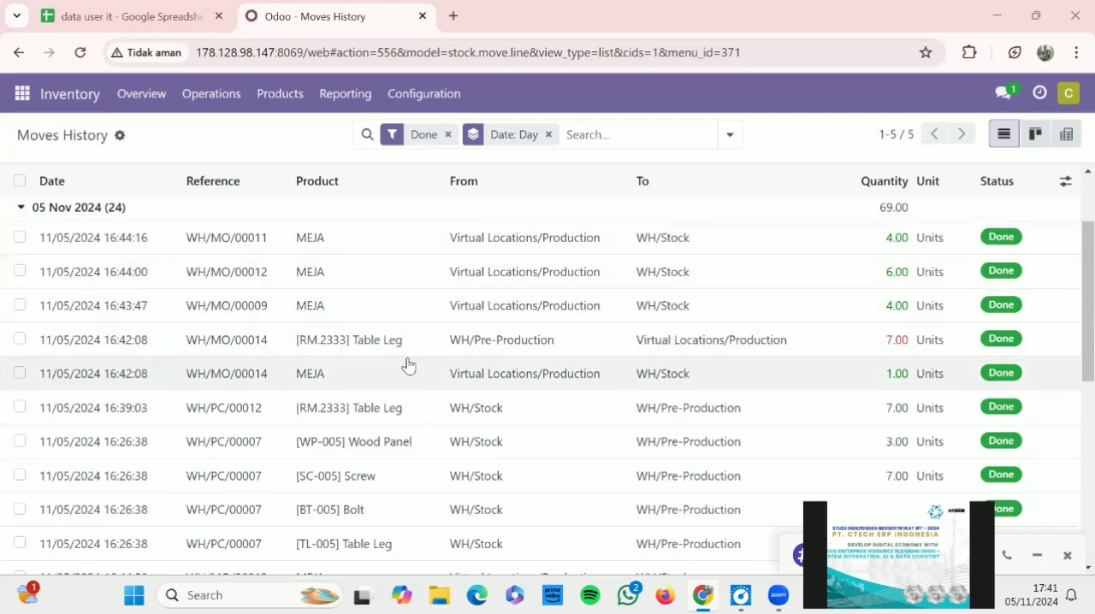
pyautogui.scroll(-3, 408, 365)
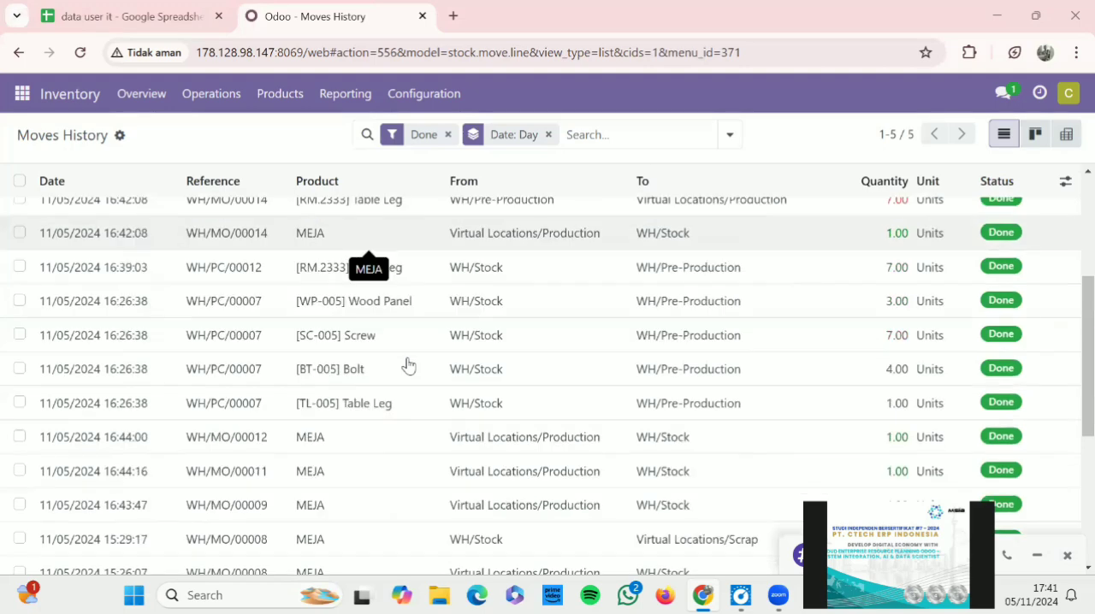
pyautogui.scroll(-2, 408, 365)
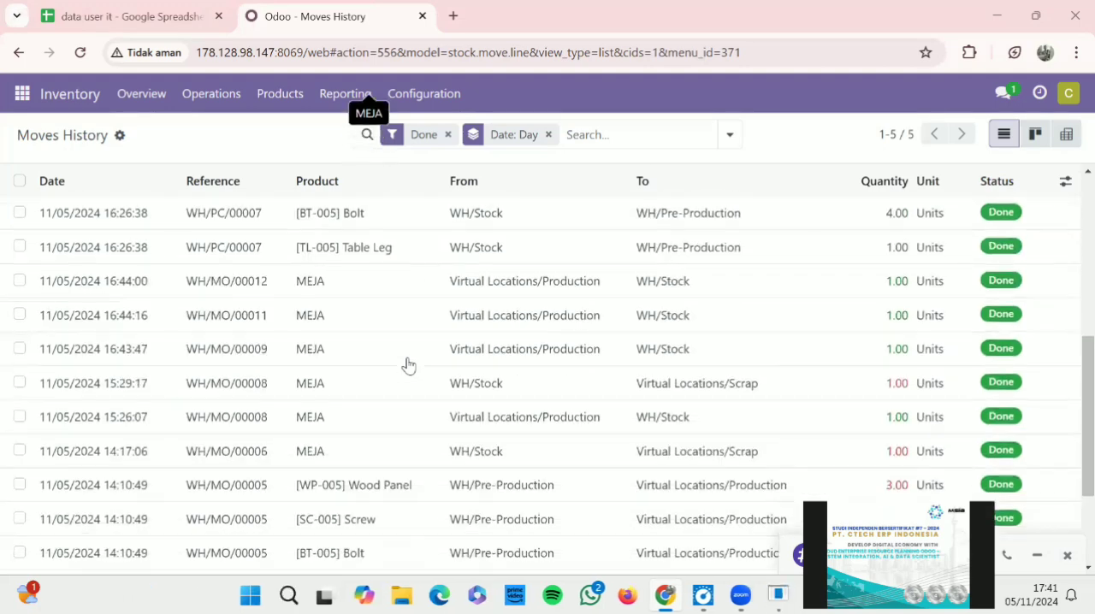
pyautogui.scroll(-2, 408, 365)
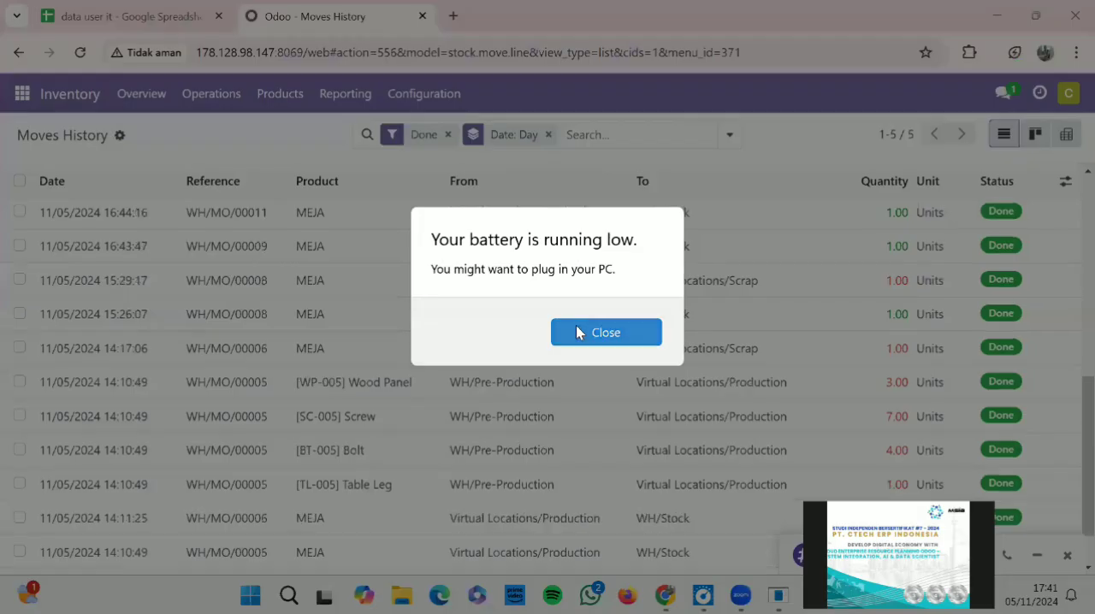
pyautogui.click(577, 330)
pyautogui.scroll(-1, 430, 438)
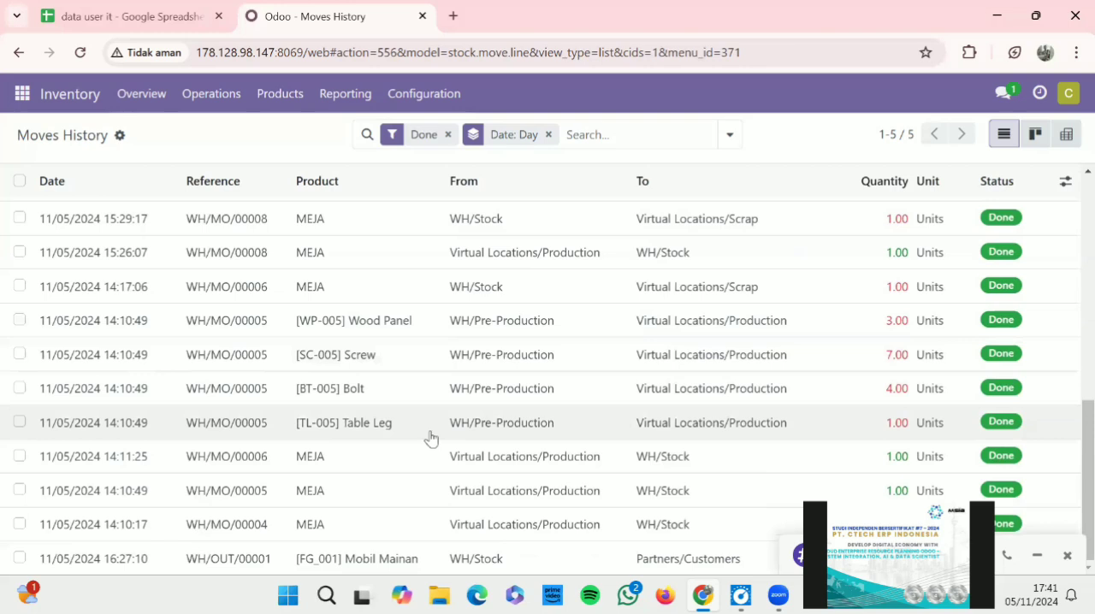
pyautogui.scroll(3, 430, 438)
pyautogui.scroll(-1, 430, 437)
pyautogui.scroll(5, 431, 438)
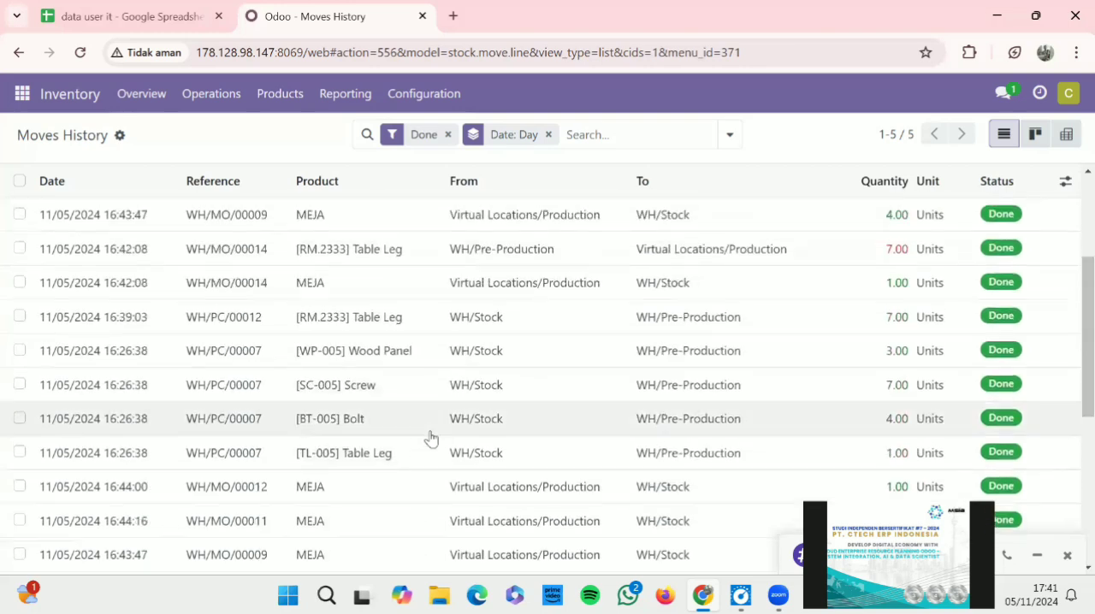
pyautogui.scroll(4, 430, 437)
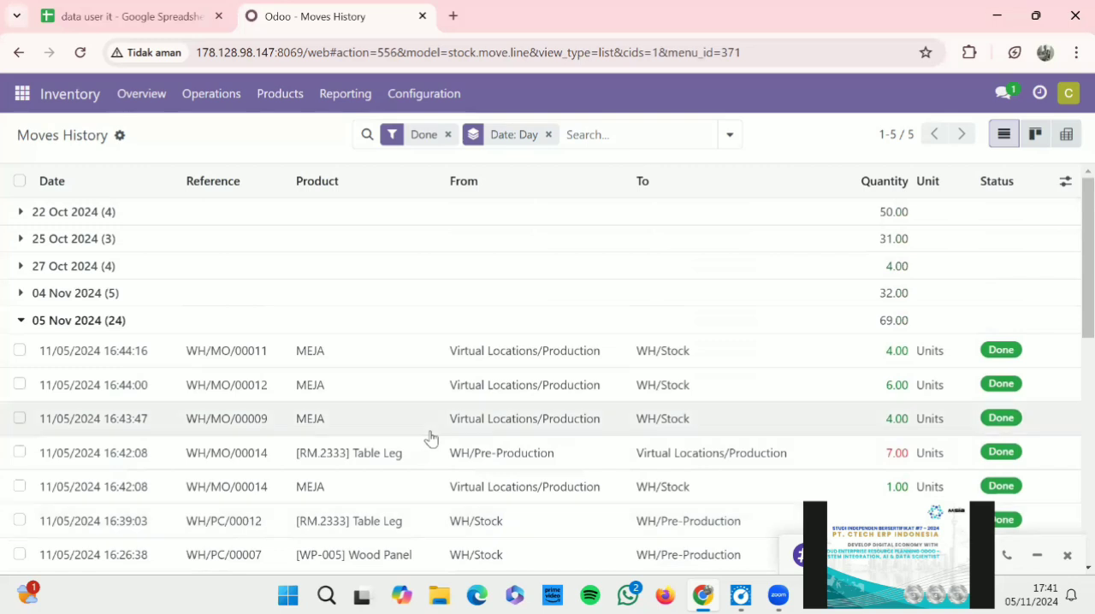
pyautogui.scroll(-8, 430, 438)
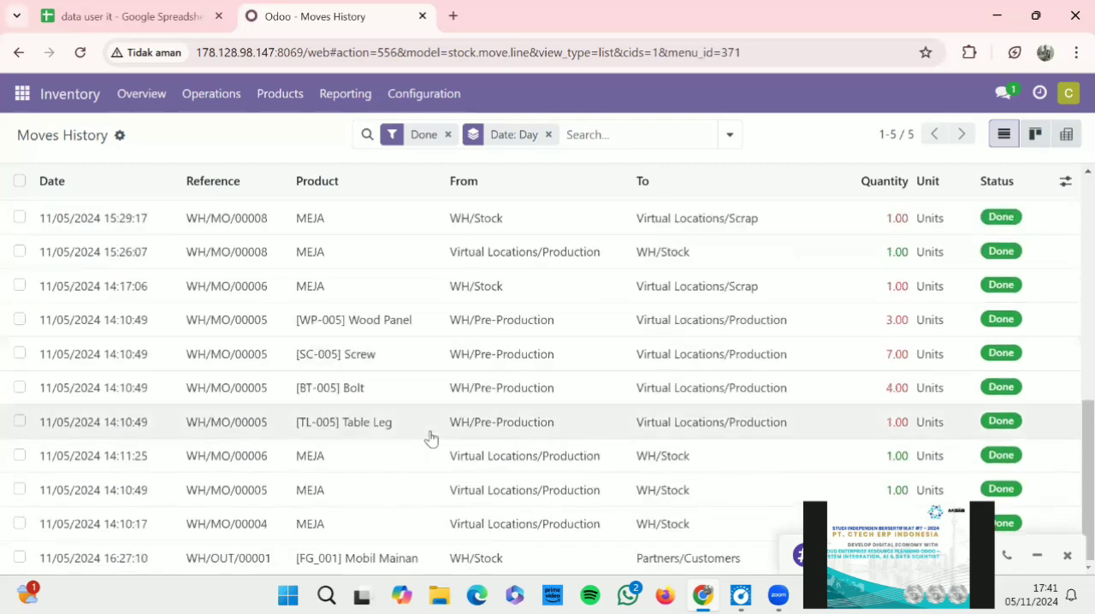
pyautogui.scroll(1, 430, 438)
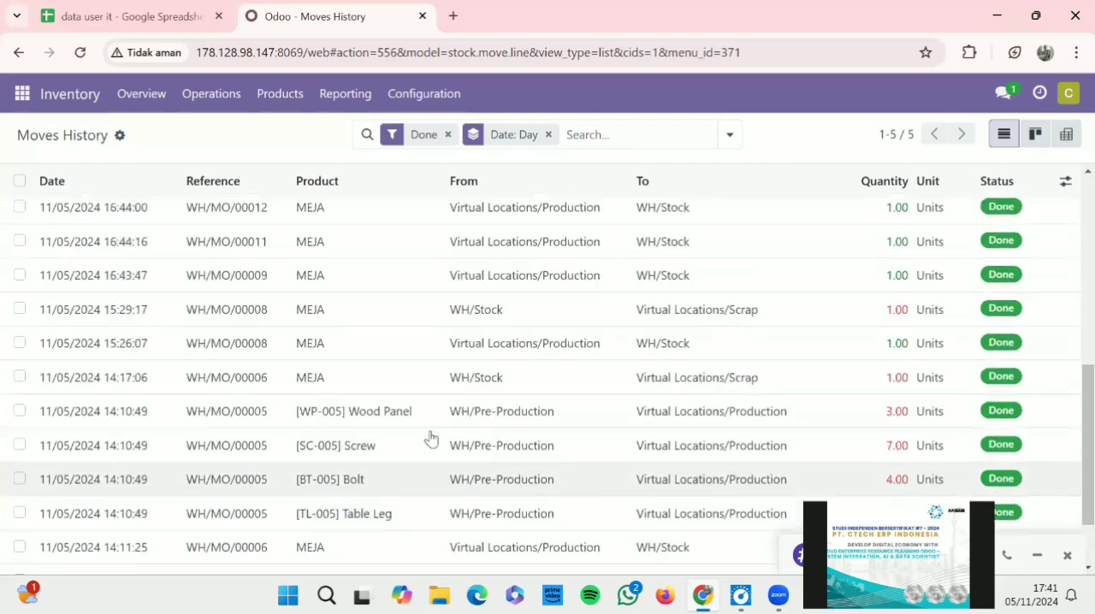
pyautogui.scroll(10, 430, 438)
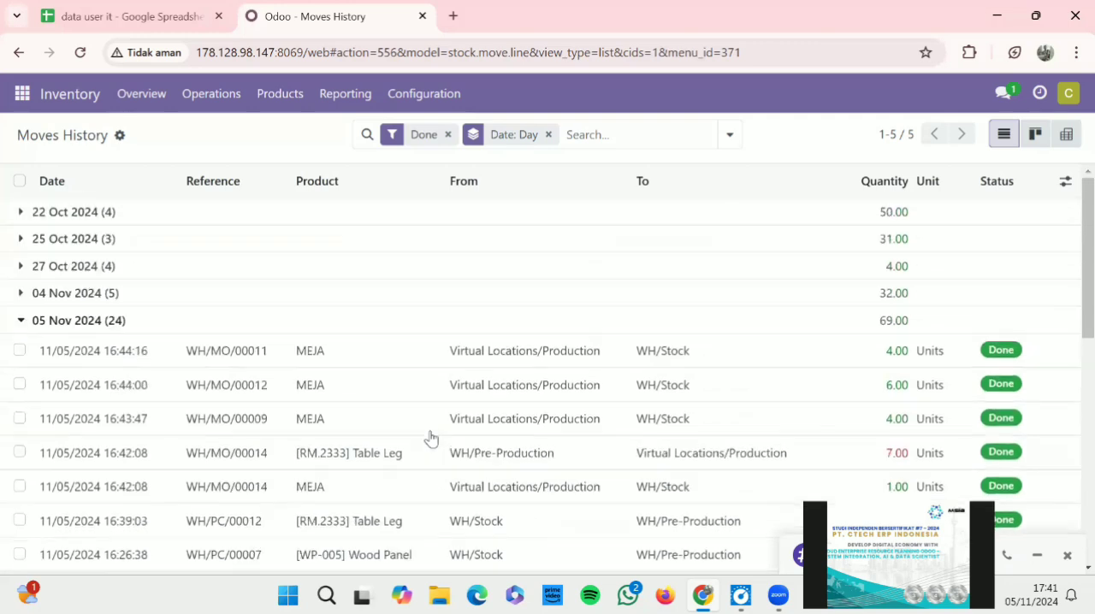
# Collapse and reopen the 05 Nov 2024 group, and review its manufacturing order moves again
pyautogui.click(241, 318)
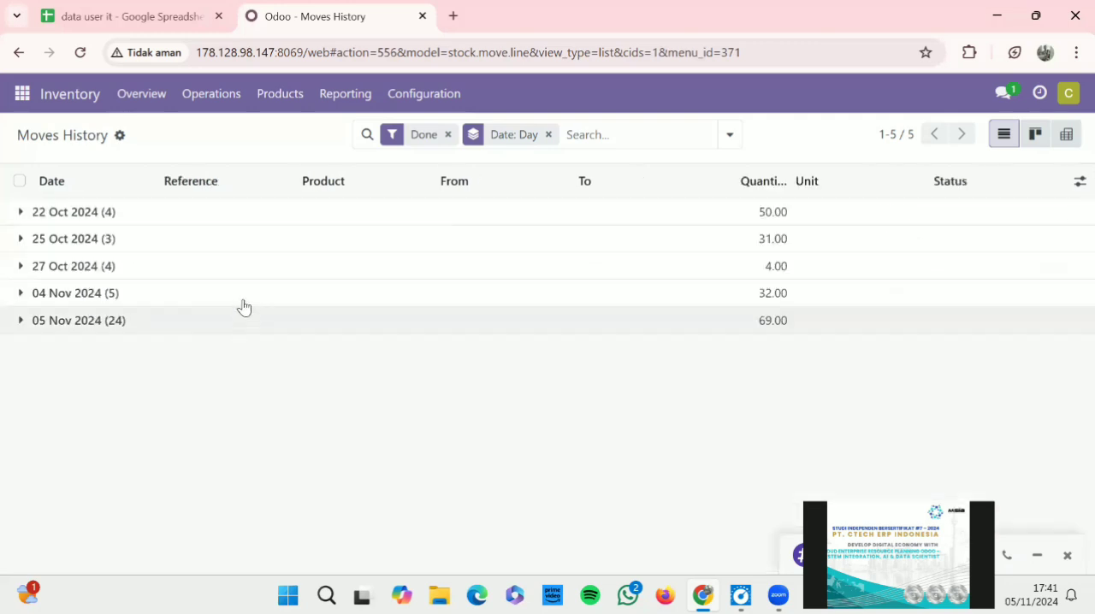
pyautogui.click(244, 300)
pyautogui.click(174, 318)
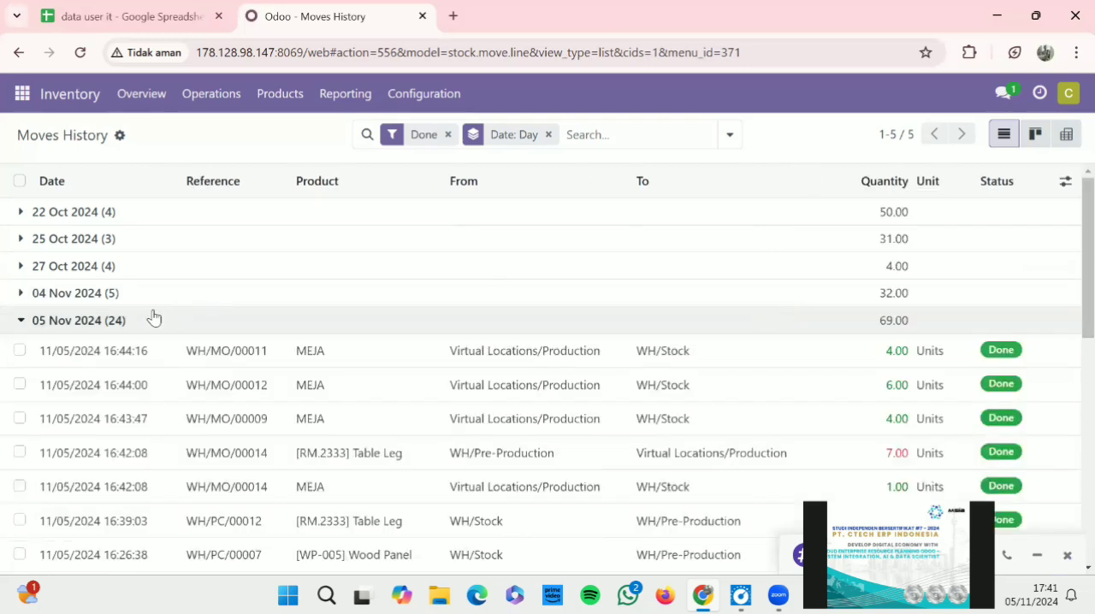
pyautogui.scroll(-1, 152, 317)
pyautogui.scroll(-5, 153, 317)
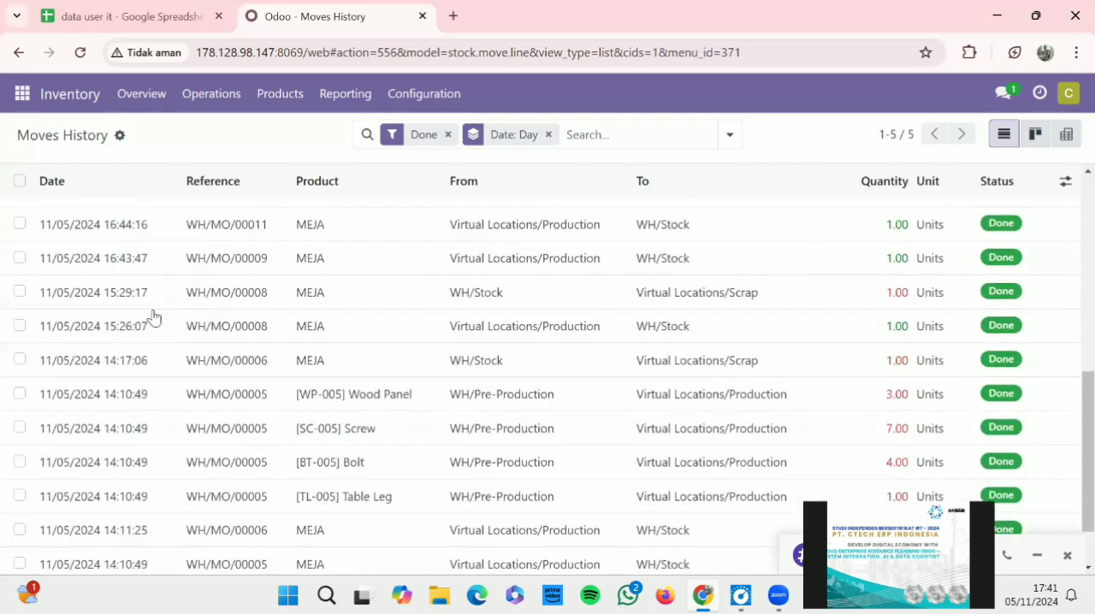
pyautogui.scroll(5, 152, 317)
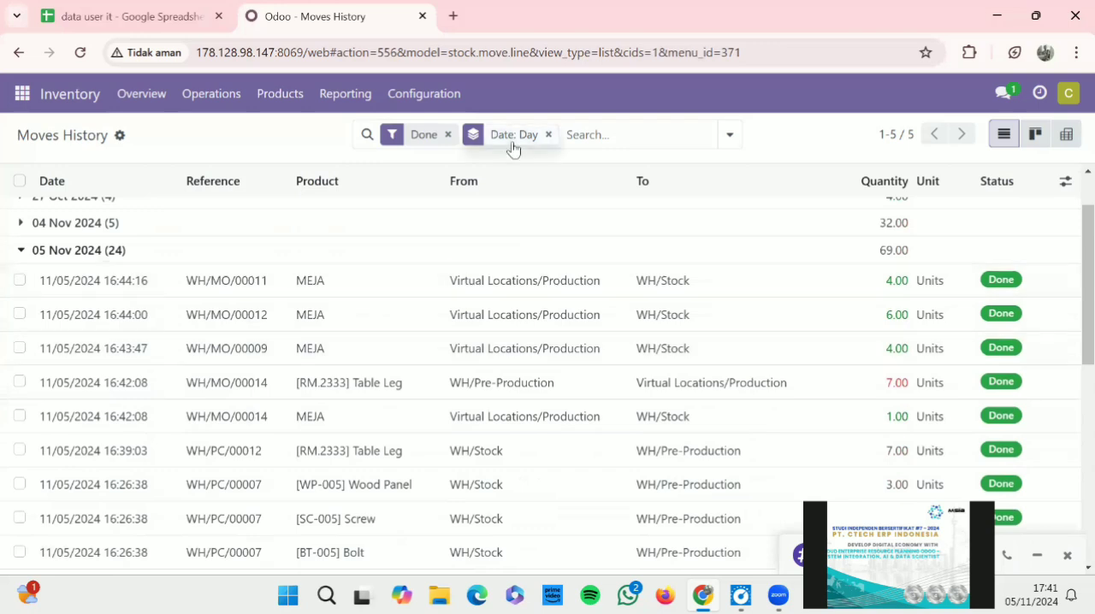